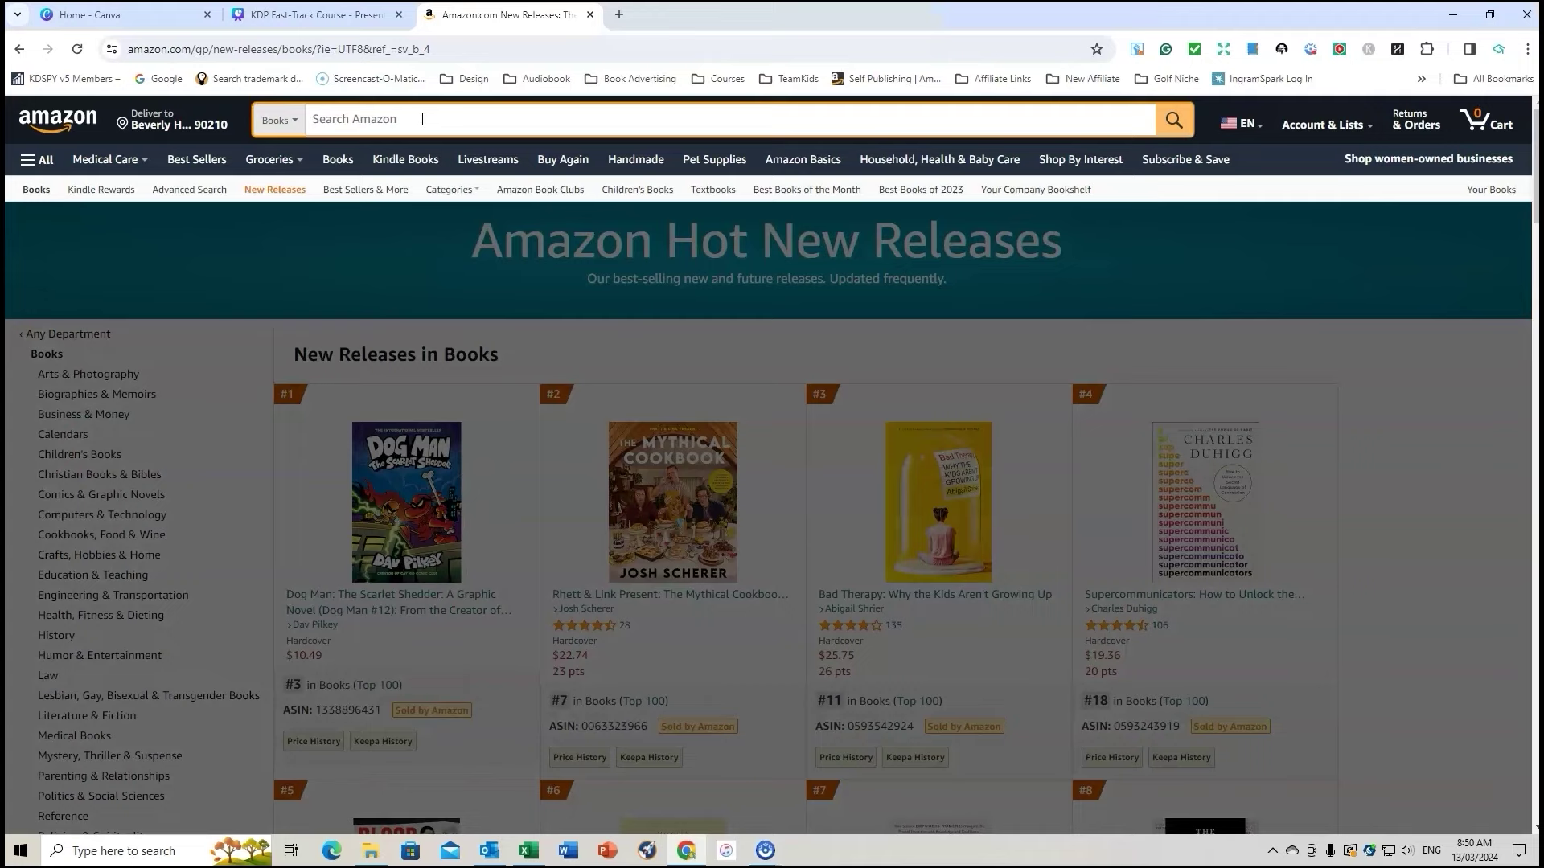
- Search the Books department for "beach coloring book for kids" using the suggested keyword
{"action": "type", "text": "beach for"}
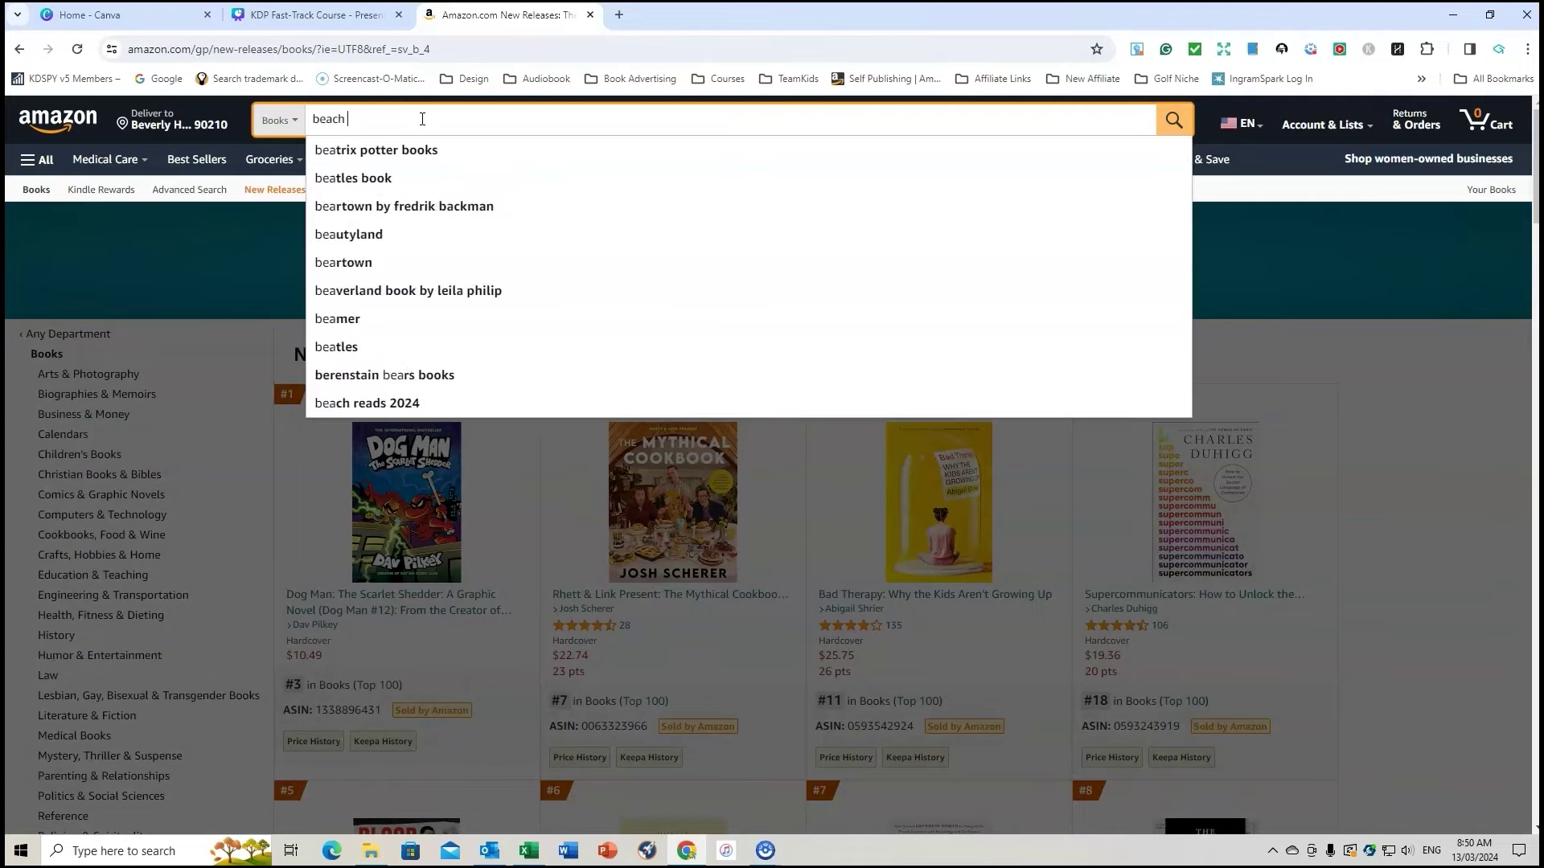
{"action": "key", "text": "BackSpace"}
{"action": "key", "text": "BackSpace"}
{"action": "key", "text": "BackSpace"}
{"action": "key", "text": "BackSpace"}
{"action": "type", "text": "book for kids"}
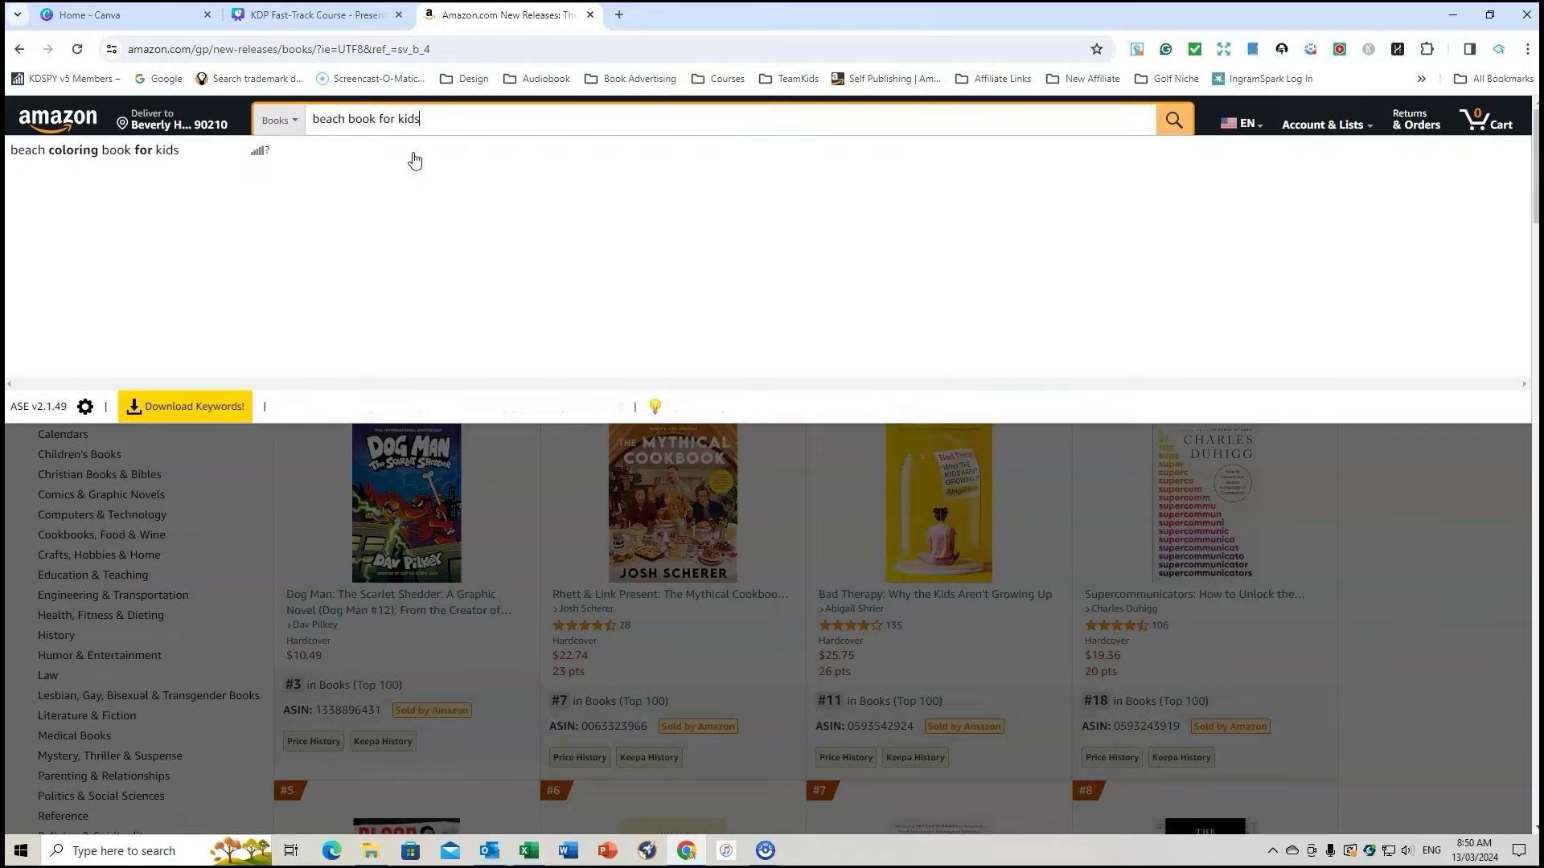
{"action": "left_click", "coordinate": [120, 161]}
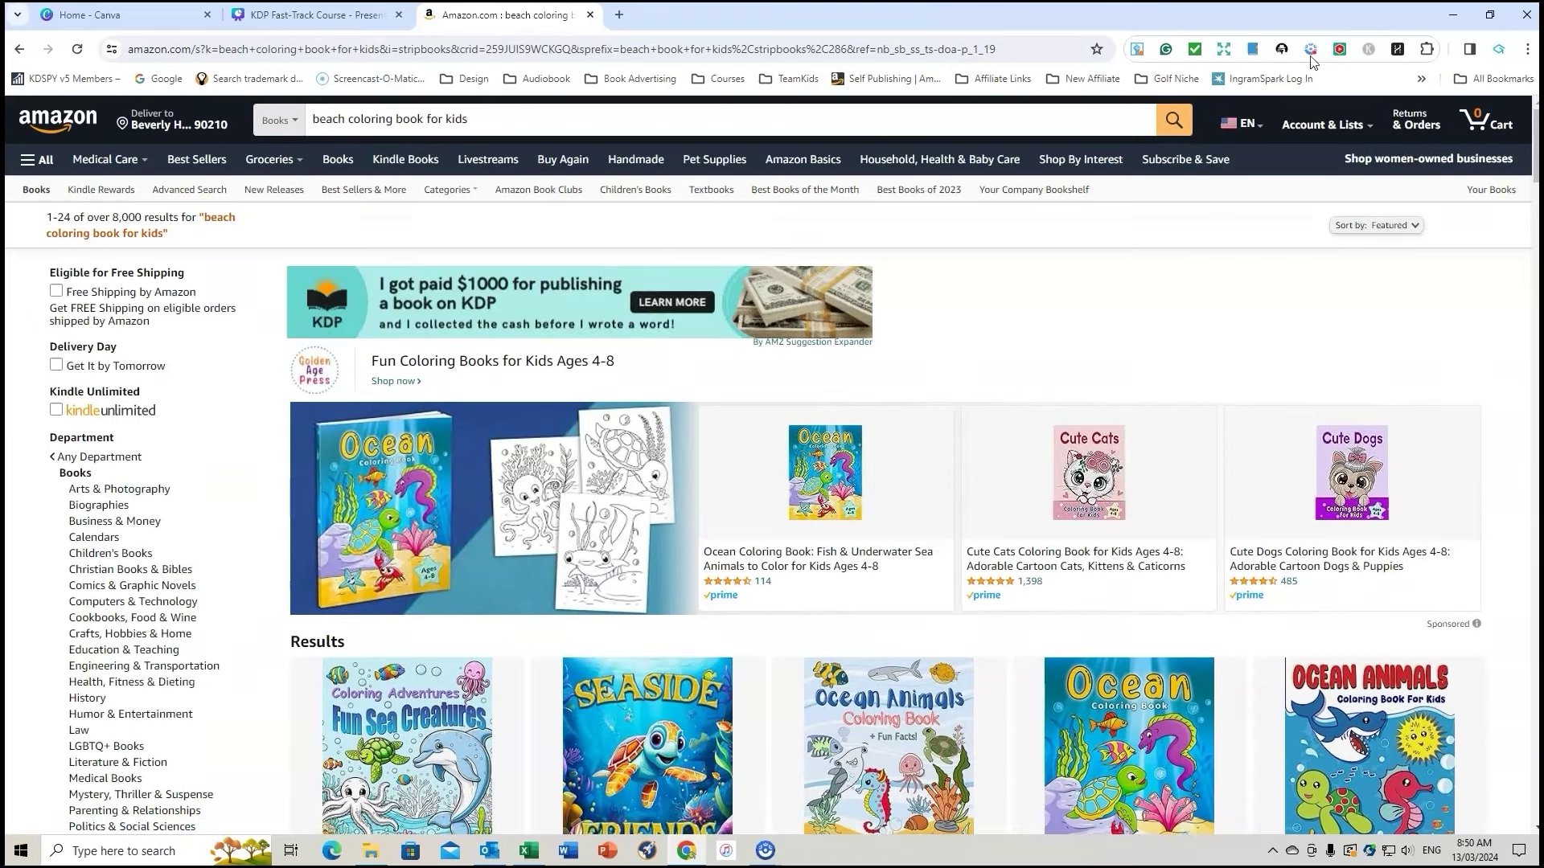
- Analyze the beach coloring book results in KDSPY, check the competition rating and sort the titles by sales rank
{"action": "left_click", "coordinate": [1282, 50]}
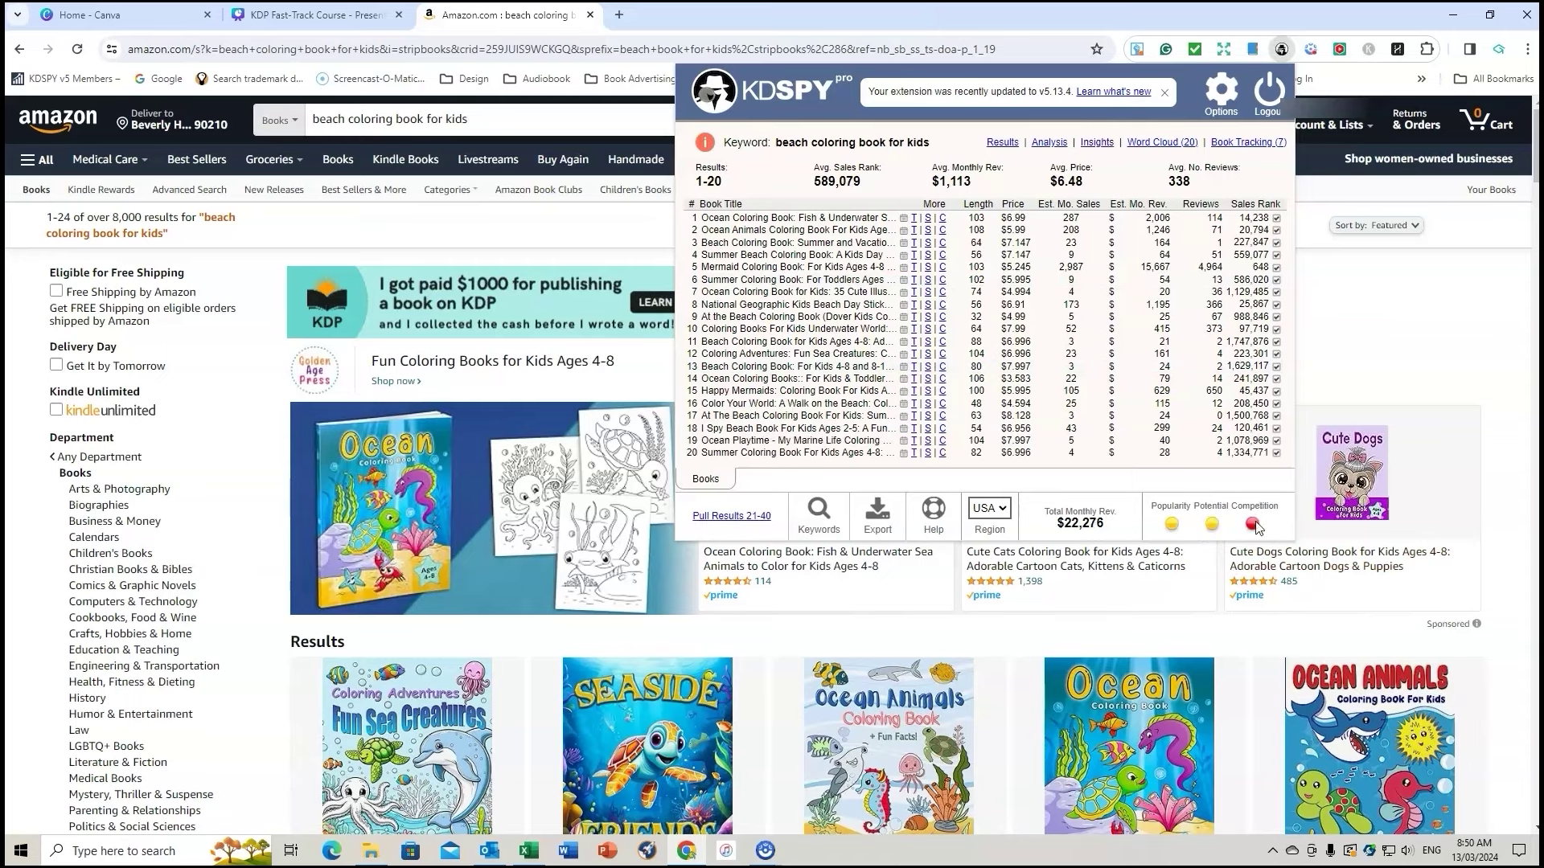
{"action": "mouse_move", "coordinate": [1252, 528]}
{"action": "left_click", "coordinate": [1251, 206]}
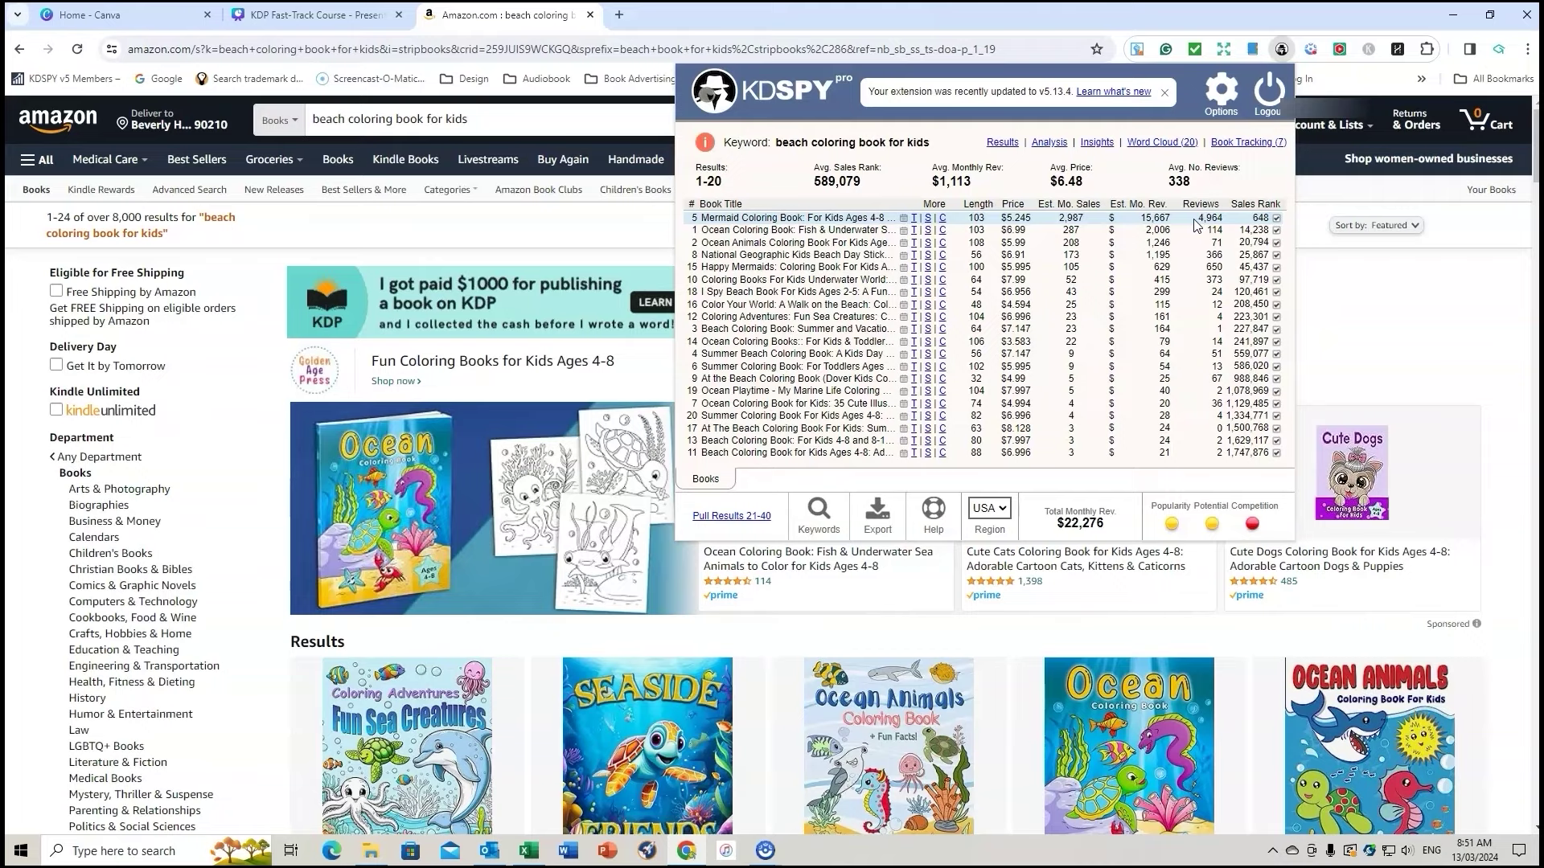
- Search the Books department for "Aviation book for adults" and check the niche's competition rating in KDSPY
{"action": "left_click", "coordinate": [506, 121]}
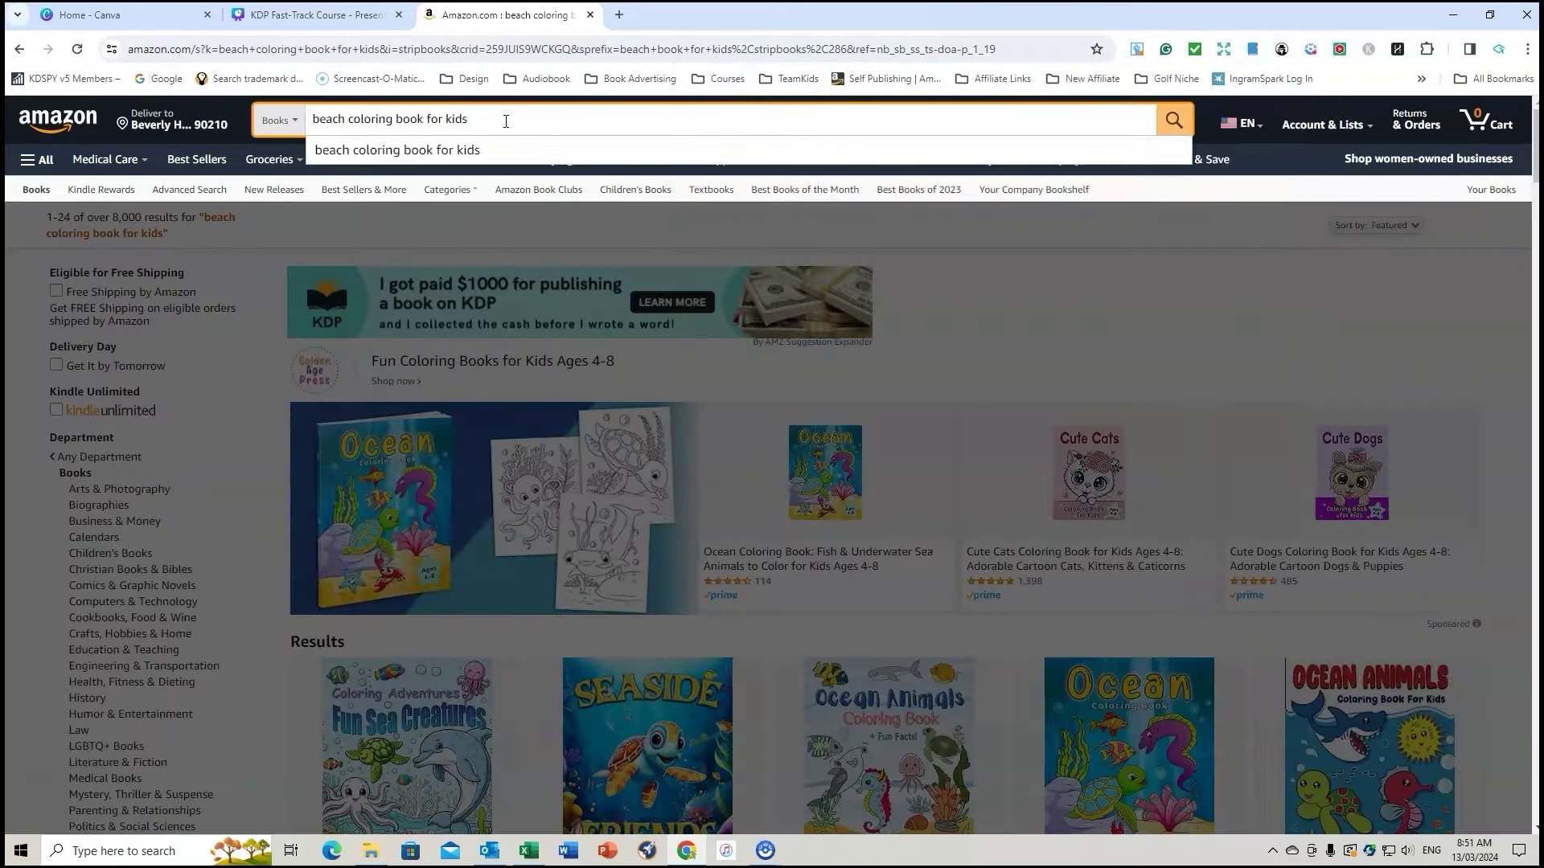
{"action": "key", "text": "BackSpace"}
{"action": "key", "text": "BackSpace"}
{"action": "key", "text": "BackSpace"}
{"action": "key", "text": "BackSpace"}
{"action": "key", "text": "BackSpace"}
{"action": "key", "text": "BackSpace"}
{"action": "key", "text": "BackSpace"}
{"action": "key", "text": "BackSpace"}
{"action": "key", "text": "BackSpace"}
{"action": "key", "text": "BackSpace"}
{"action": "key", "text": "BackSpace"}
{"action": "key", "text": "BackSpace"}
{"action": "key", "text": "BackSpace"}
{"action": "key", "text": "BackSpace"}
{"action": "key", "text": "BackSpace"}
{"action": "key", "text": "BackSpace"}
{"action": "key", "text": "BackSpace"}
{"action": "key", "text": "BackSpace"}
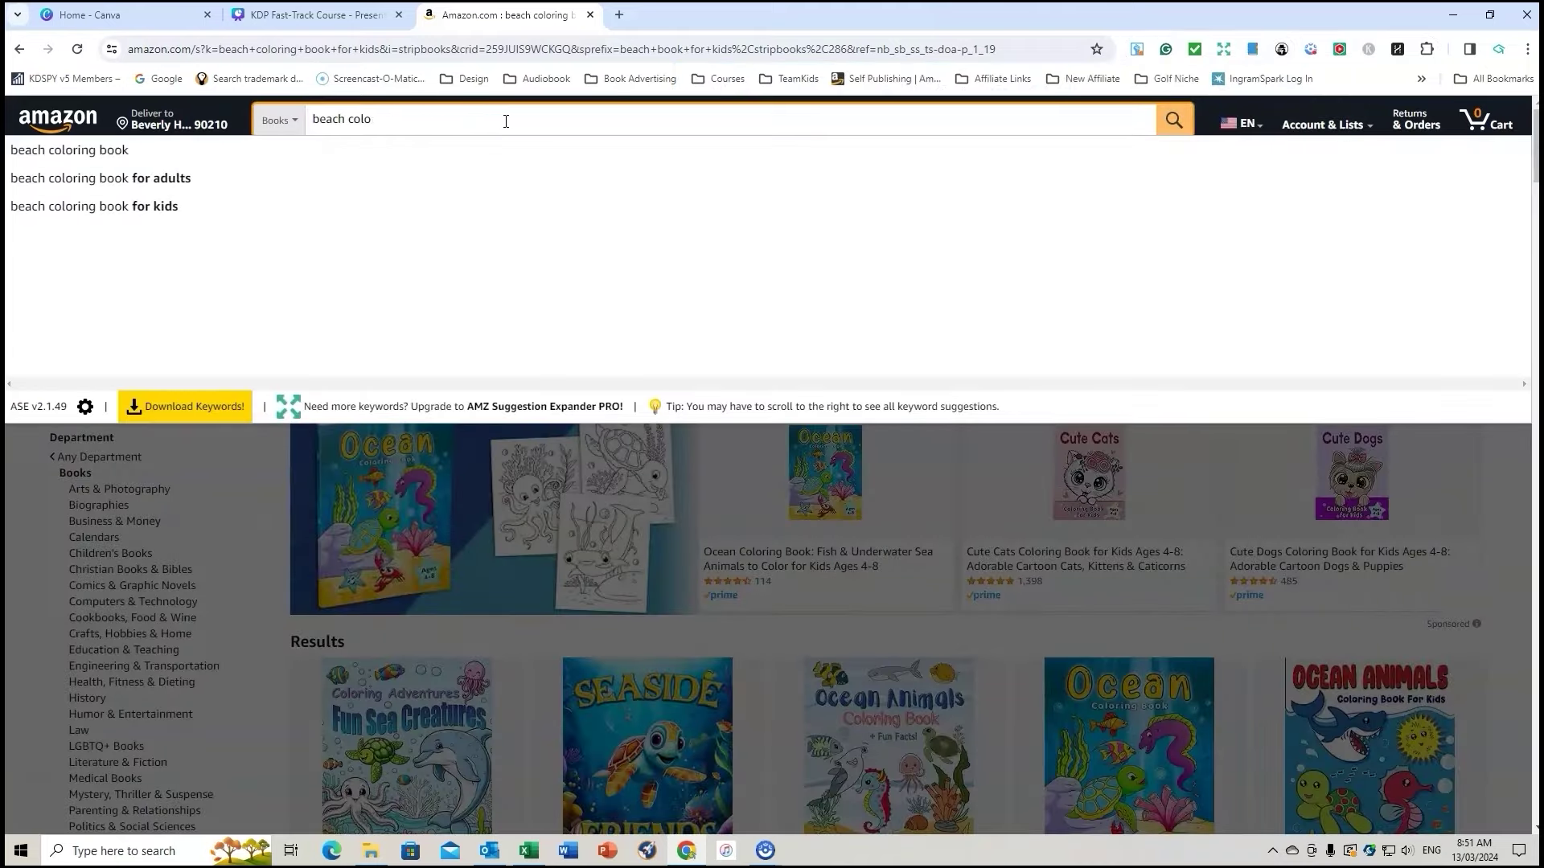
{"action": "key", "text": "BackSpace"}
{"action": "key", "text": "BackSpace"}
{"action": "key", "text": "BackSpace"}
{"action": "key", "text": "BackSpace"}
{"action": "key", "text": "BackSpace"}
{"action": "key", "text": "BackSpace"}
{"action": "key", "text": "BackSpace"}
{"action": "key", "text": "BackSpace"}
{"action": "key", "text": "BackSpace"}
{"action": "key", "text": "BackSpace"}
{"action": "type", "text": "A"}
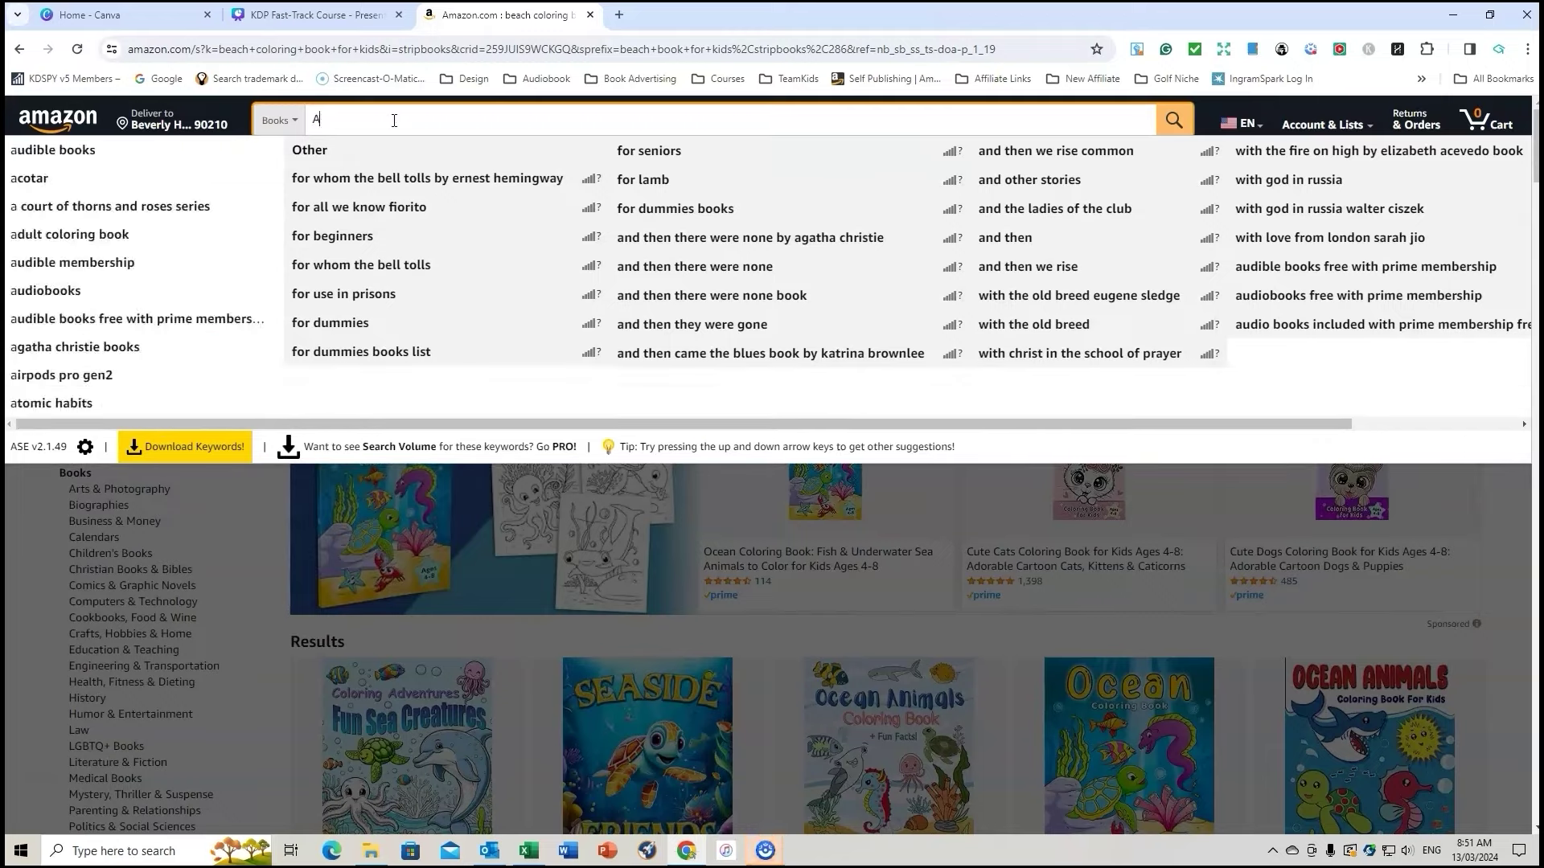
{"action": "type", "text": "viation book for adu"}
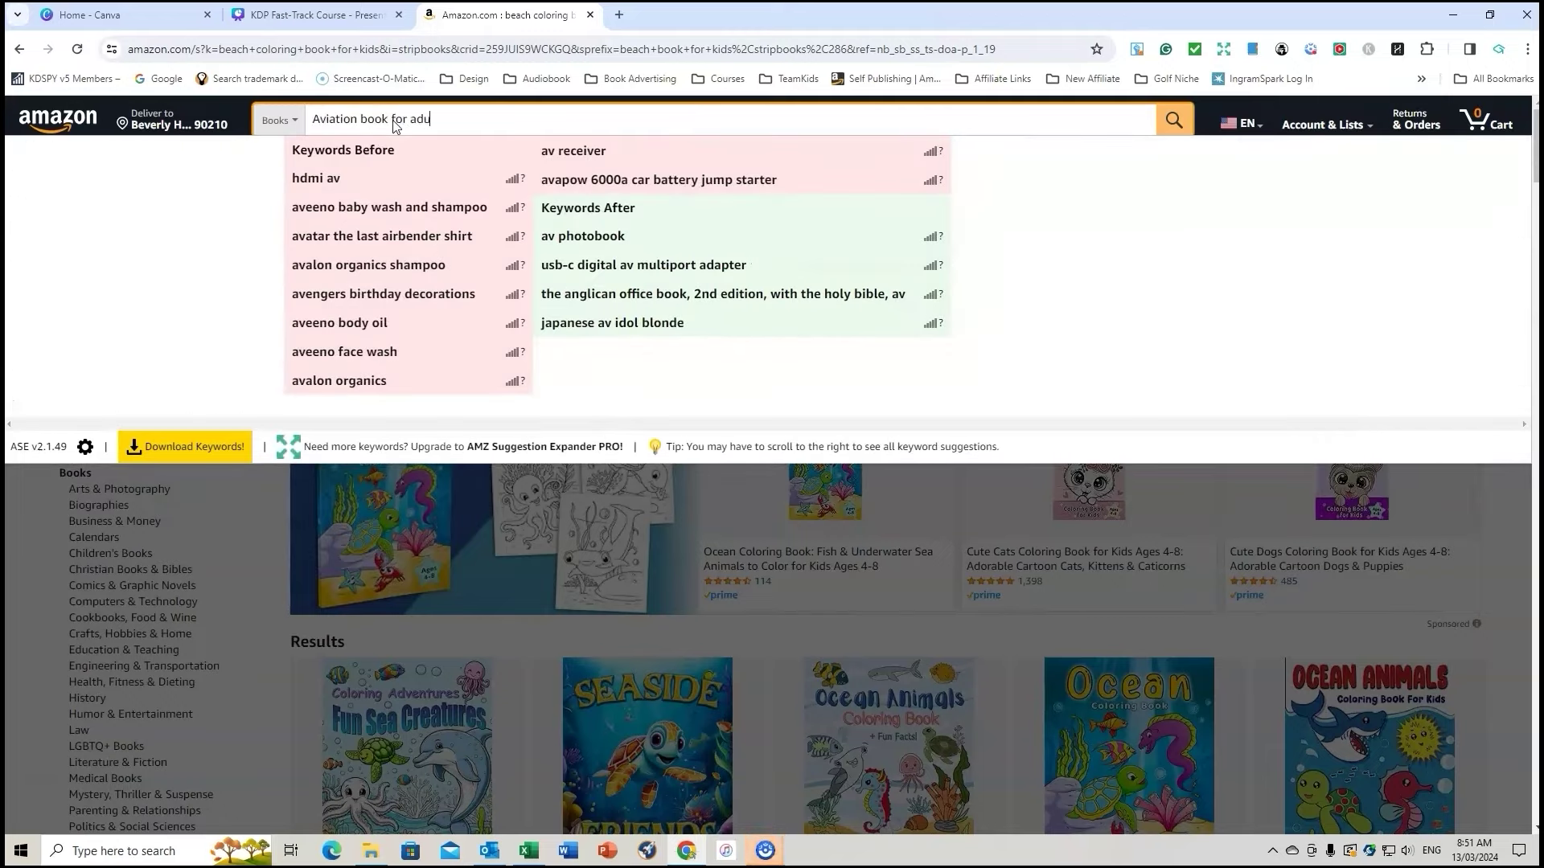
{"action": "type", "text": "lts"}
{"action": "key", "text": "Return"}
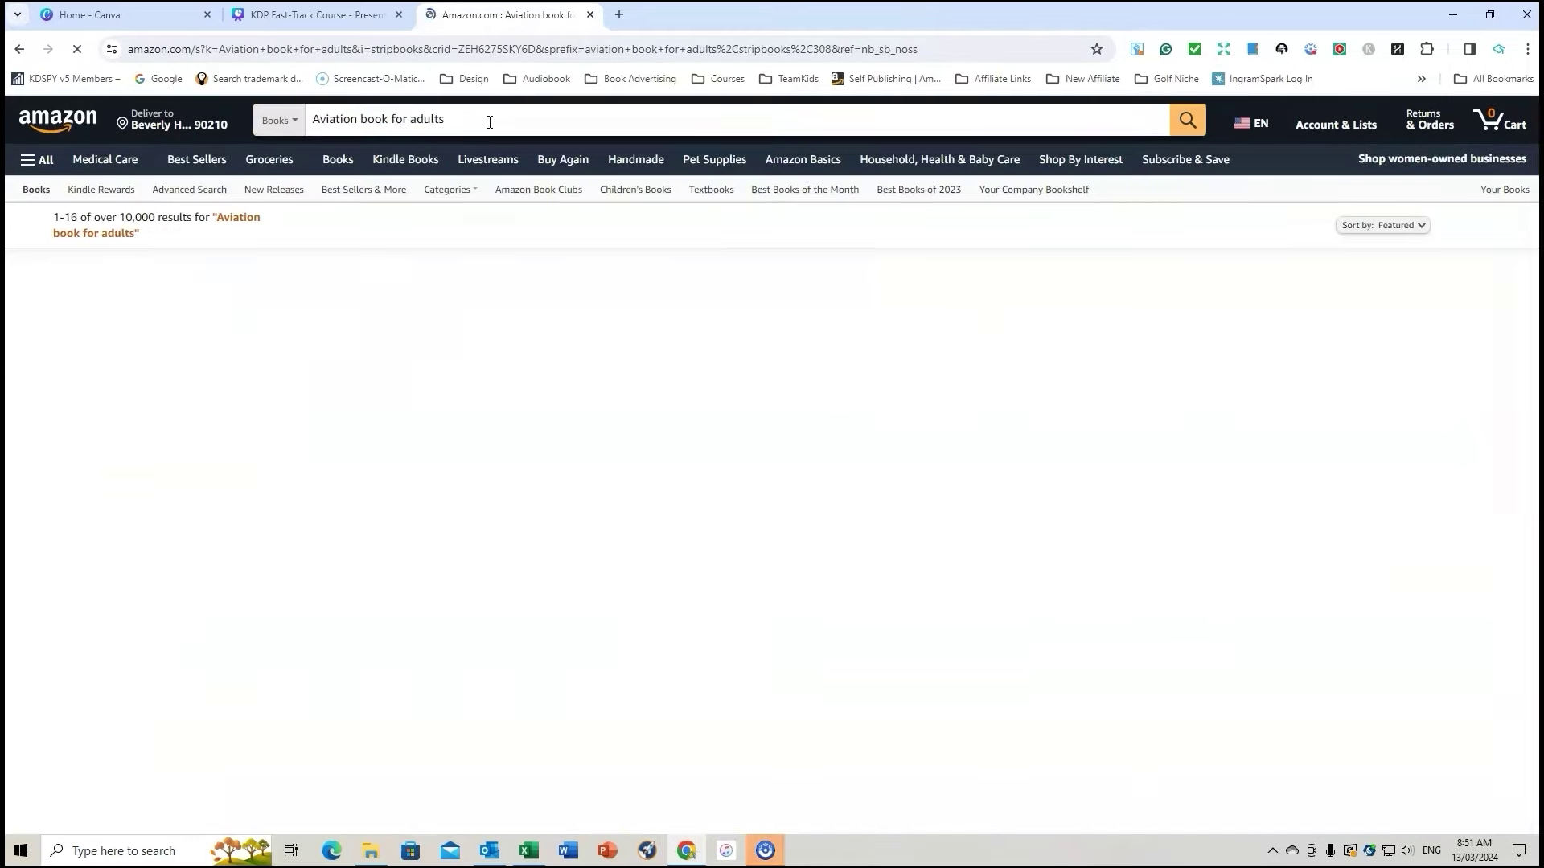
{"action": "left_click", "coordinate": [1281, 49]}
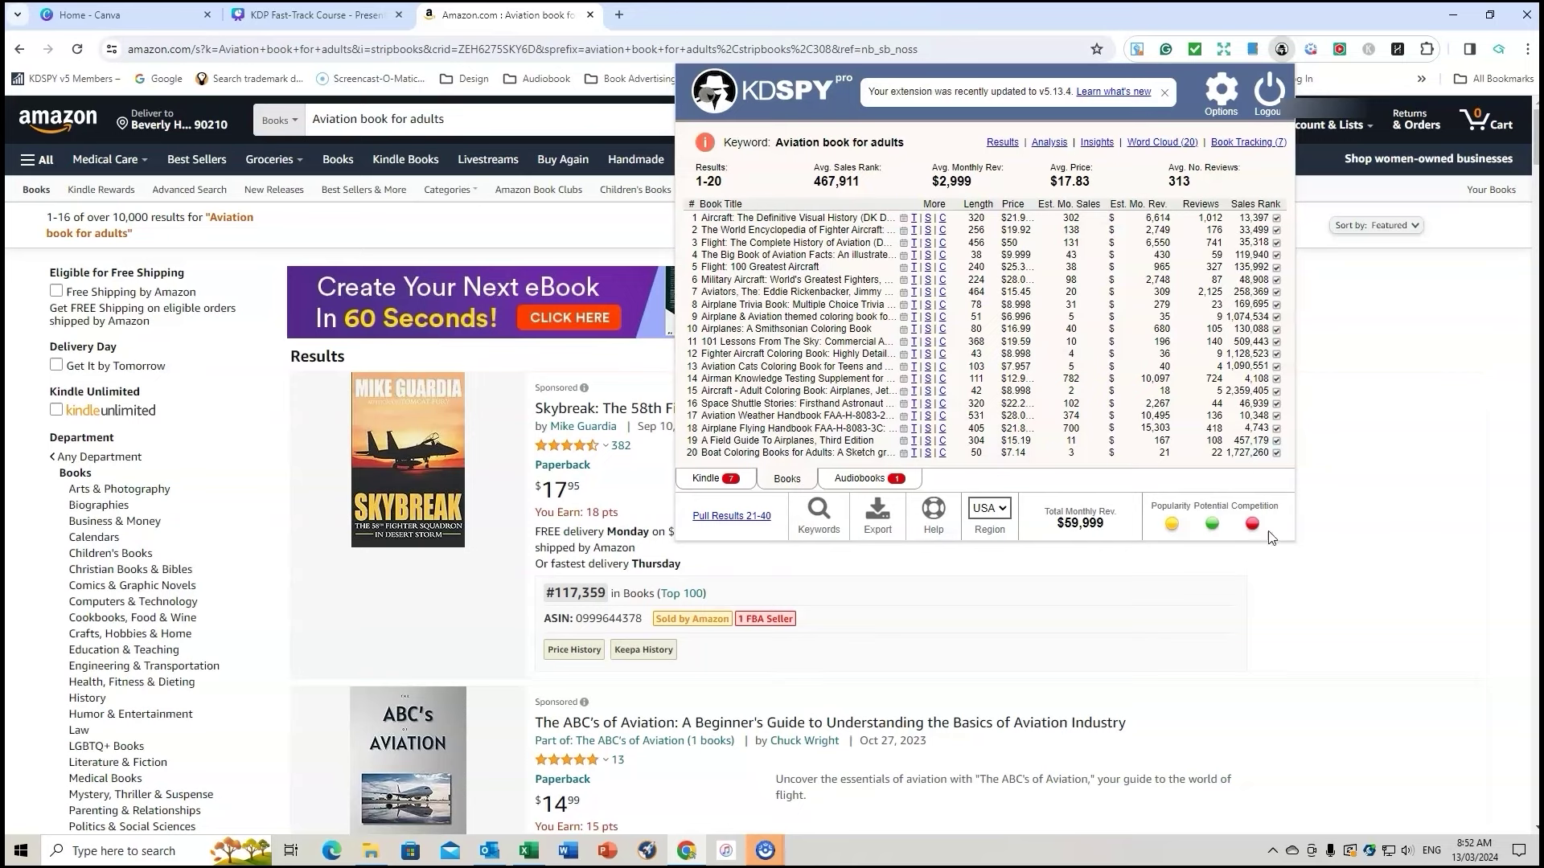
{"action": "mouse_move", "coordinate": [1258, 528]}
- Search for "Airport books for kids", choose the suggestion "airplane books for kids", and analyze its results in KDSPY
{"action": "left_click", "coordinate": [460, 119]}
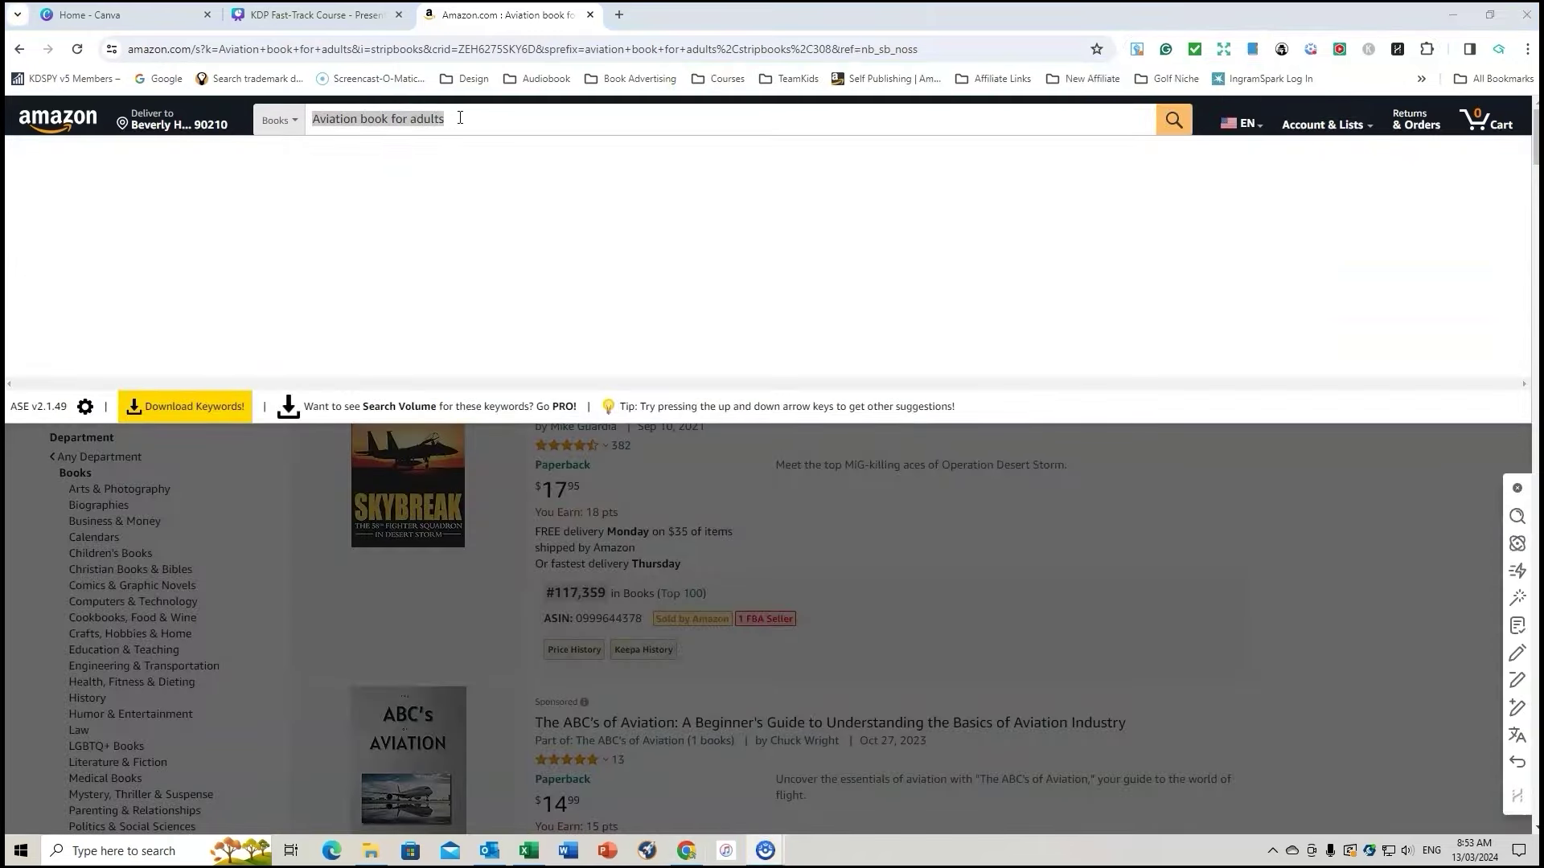
{"action": "type", "text": "Airport books"}
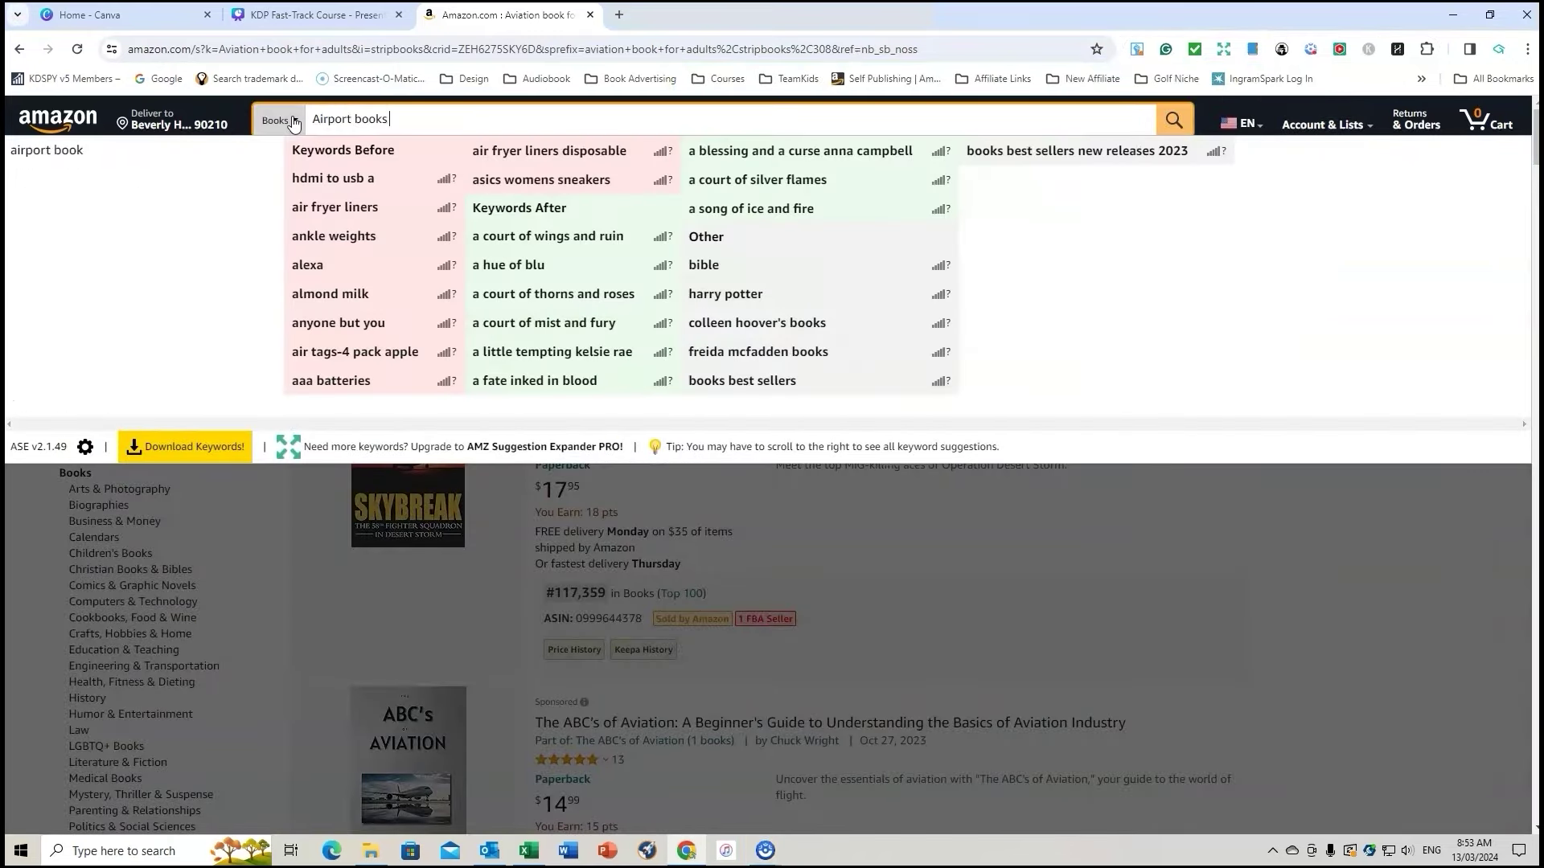
{"action": "type", "text": " for kids"}
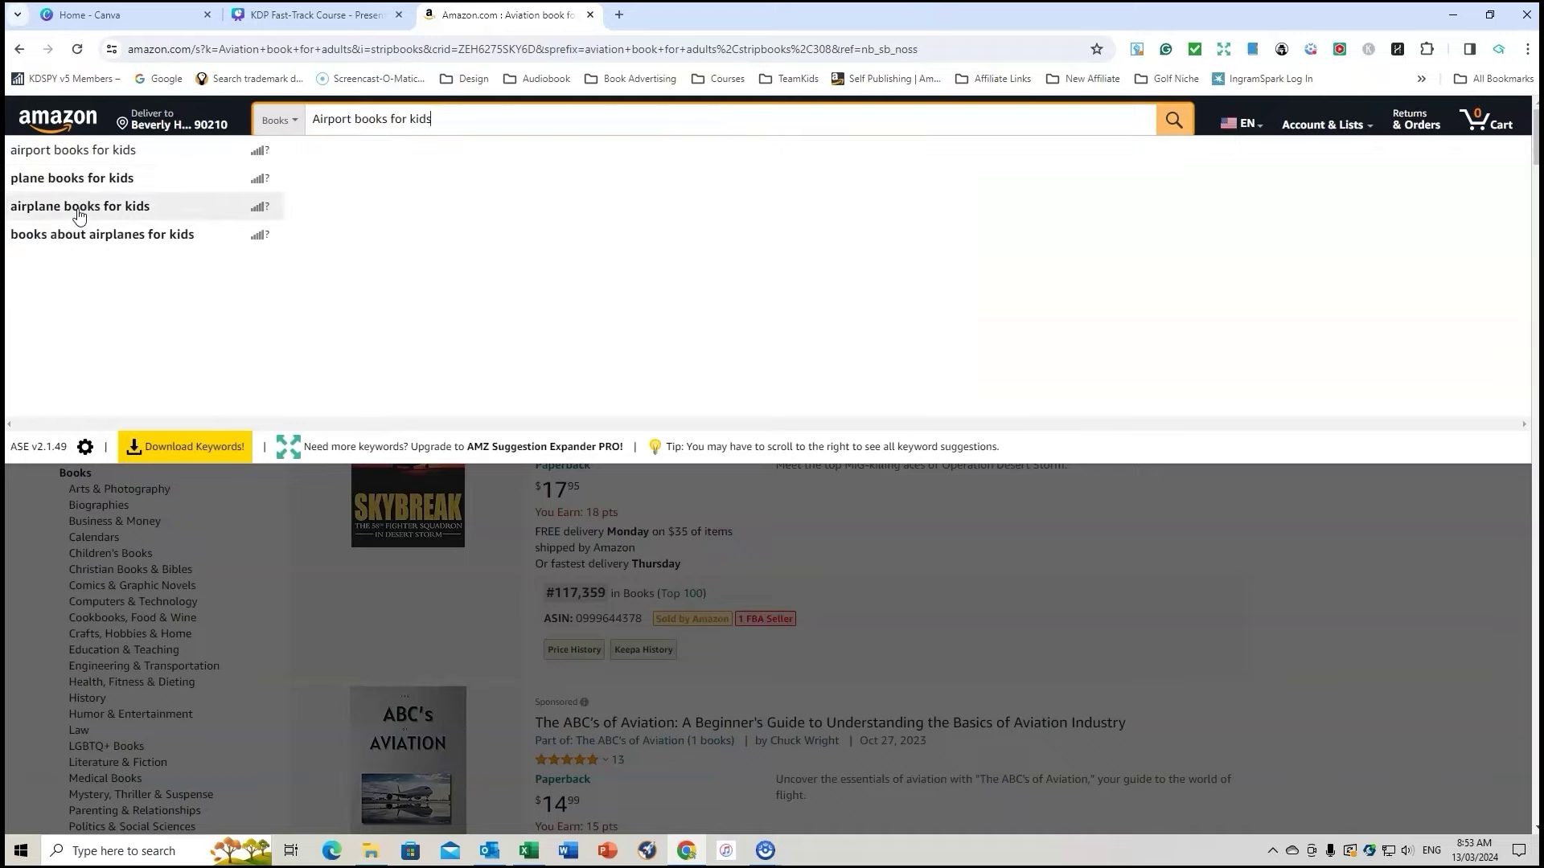
{"action": "left_click", "coordinate": [78, 211]}
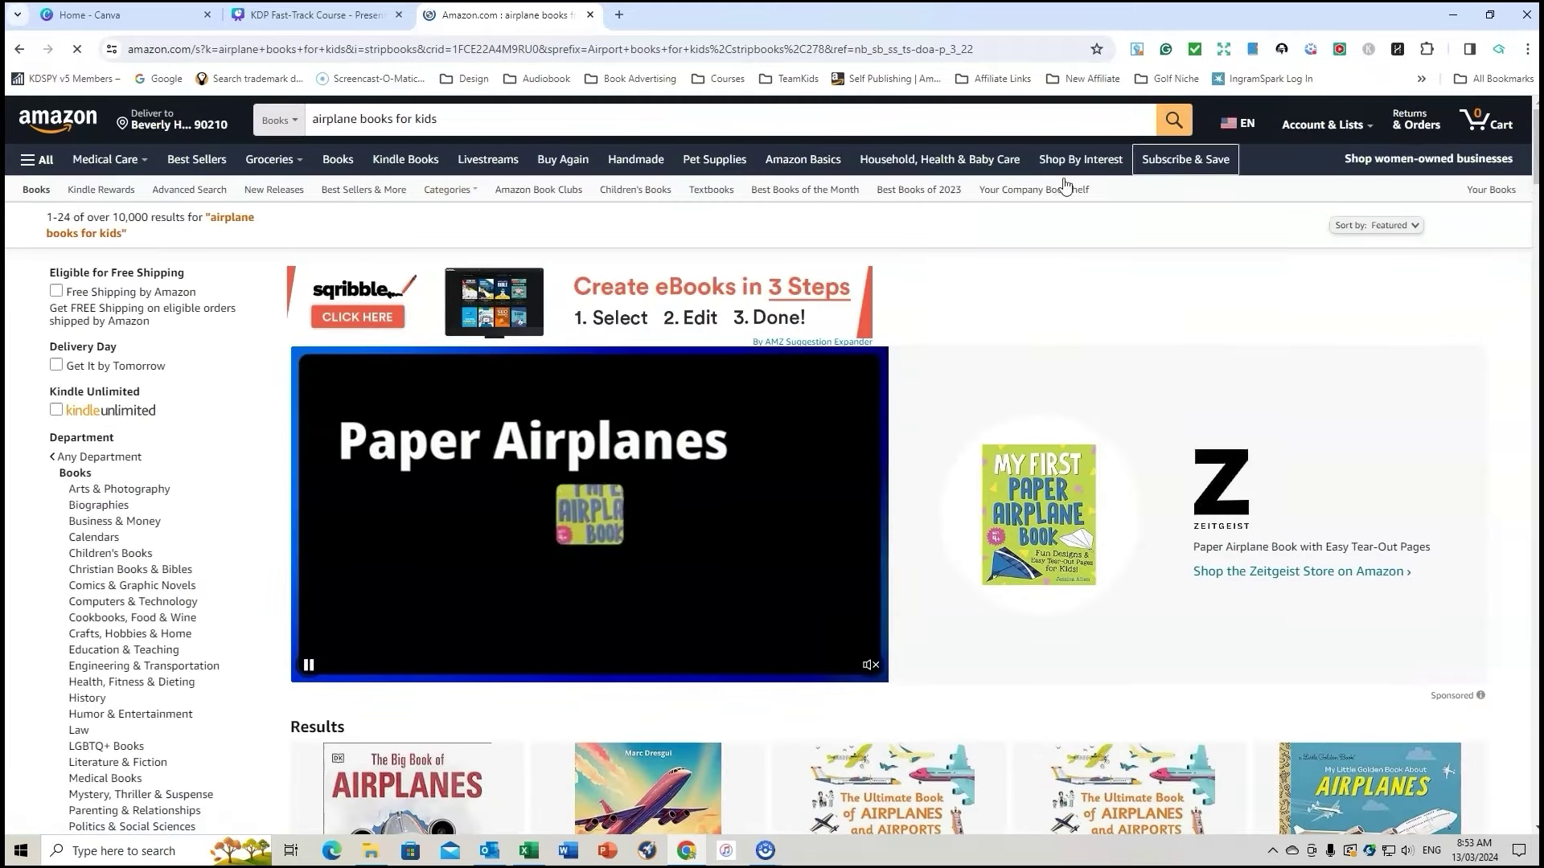
{"action": "left_click", "coordinate": [1282, 49]}
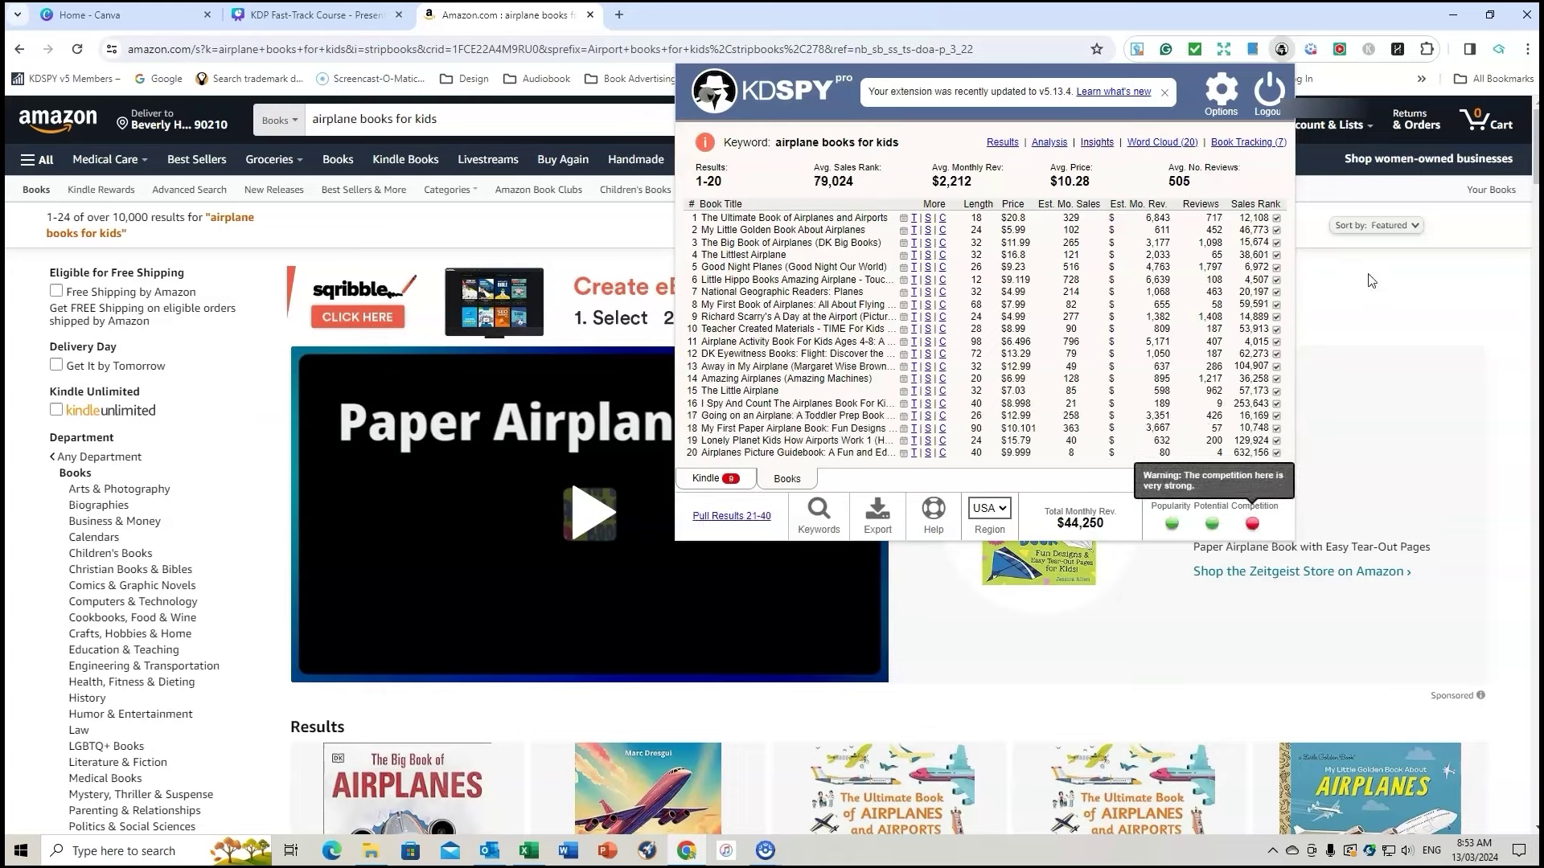
- Sort the KDSPY results by sales rank and exclude only the two worst-ranked titles from the averages
{"action": "left_click", "coordinate": [1276, 453]}
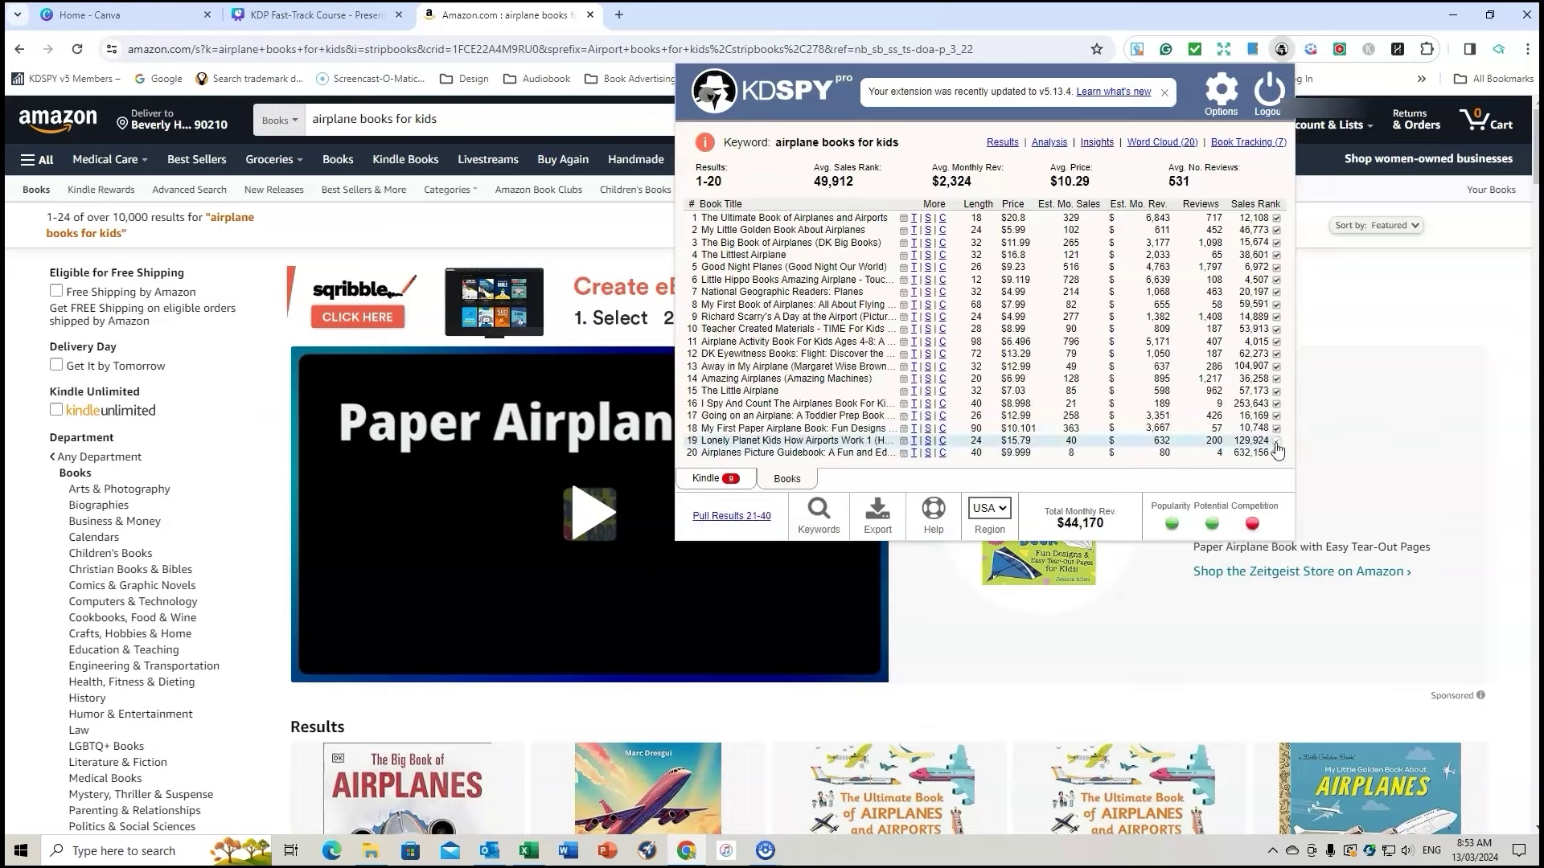
{"action": "left_click", "coordinate": [1276, 440]}
{"action": "left_click", "coordinate": [1256, 205]}
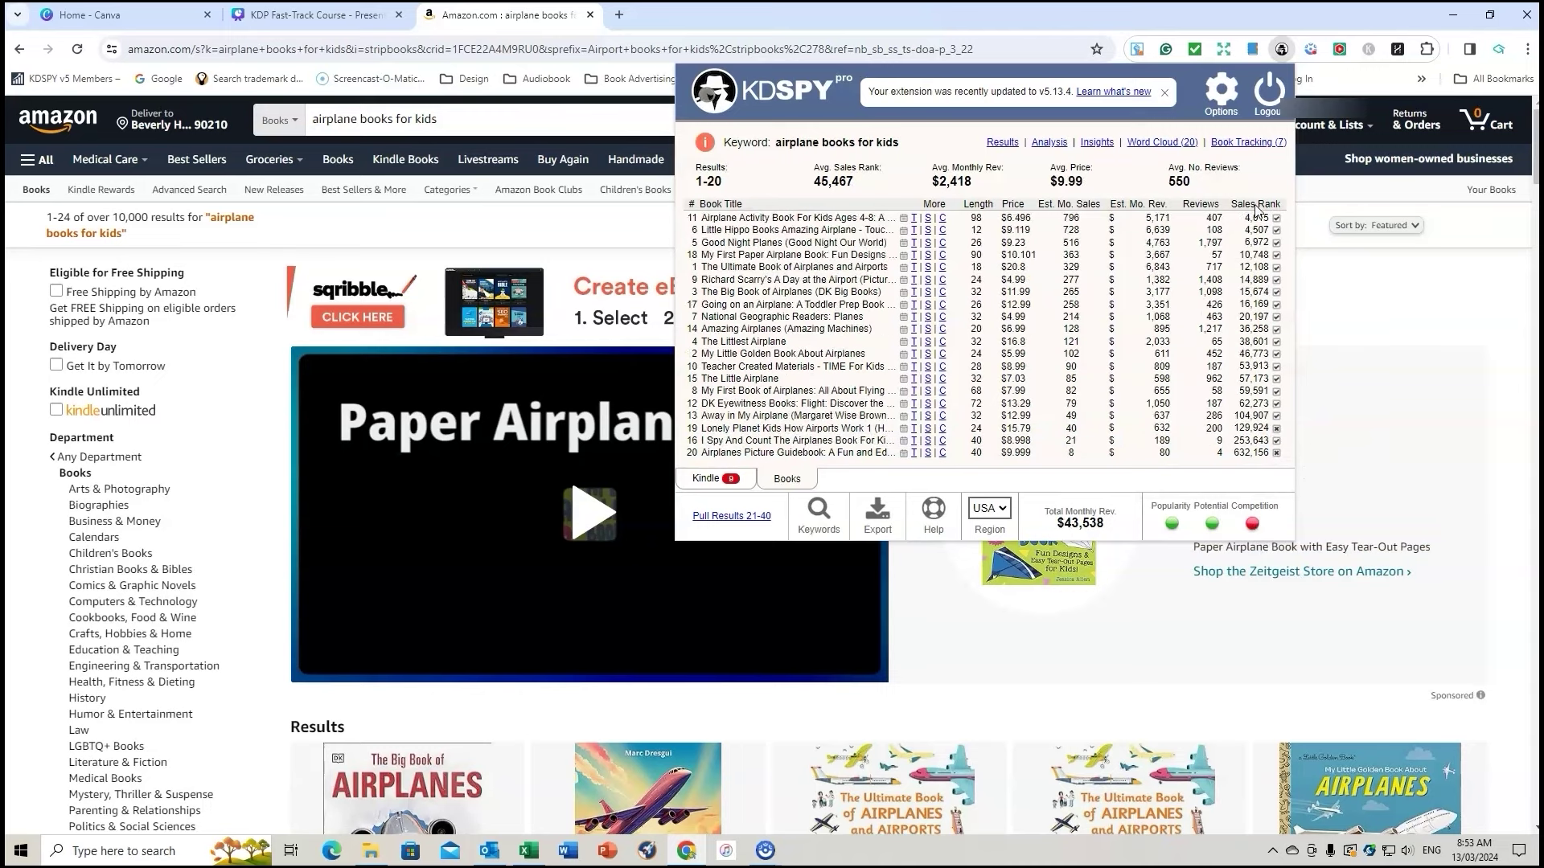
{"action": "left_click", "coordinate": [1276, 429]}
{"action": "left_click", "coordinate": [1276, 440]}
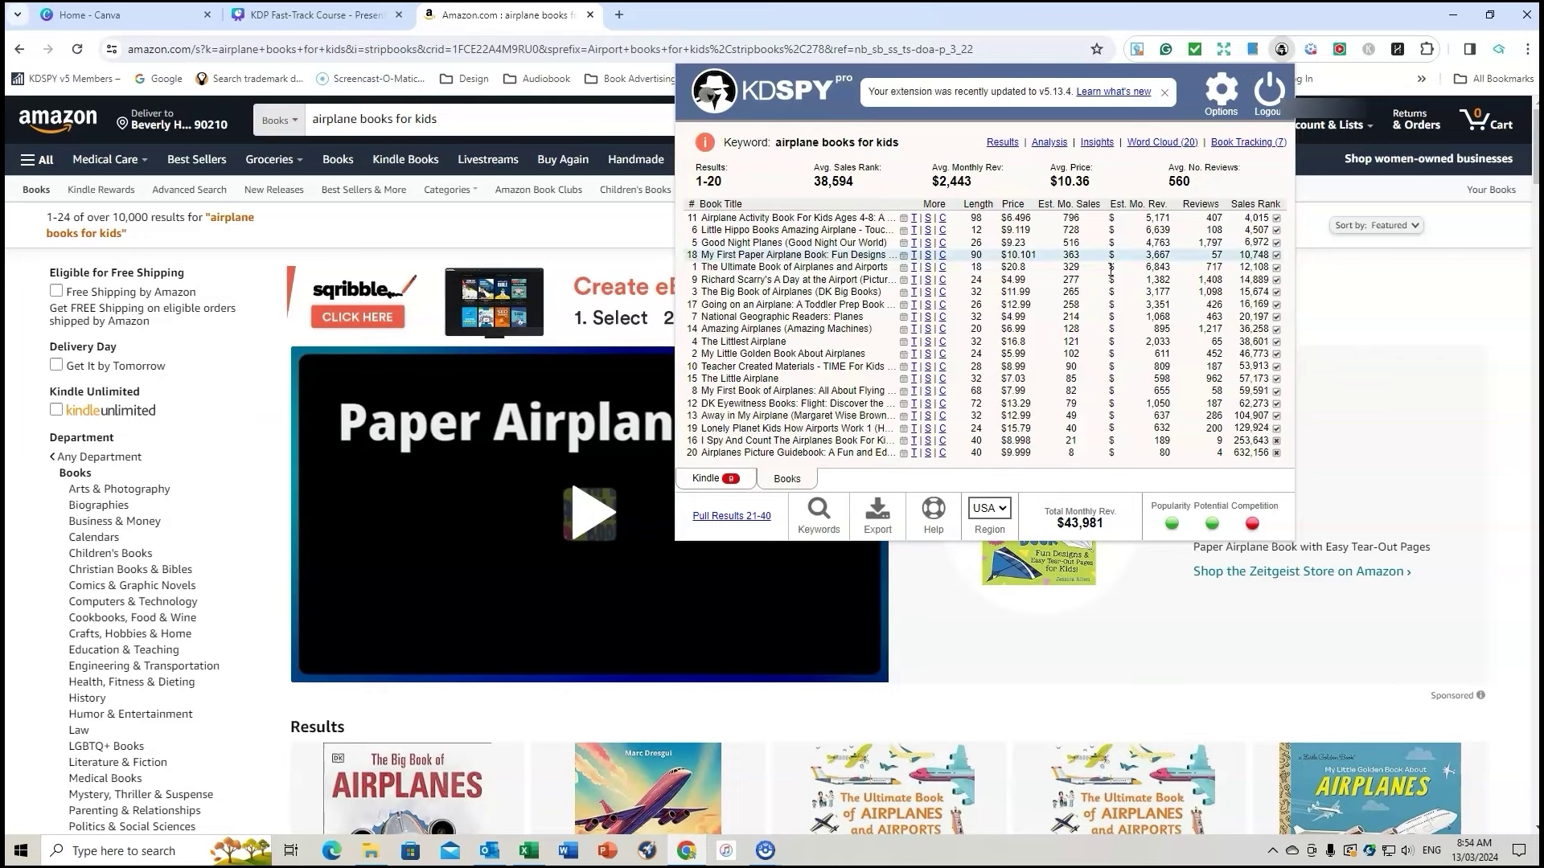
- Check the niche's competition rating and view the KDSPY details of The Littlest Airplane before returning to the results
{"action": "mouse_move", "coordinate": [1252, 524]}
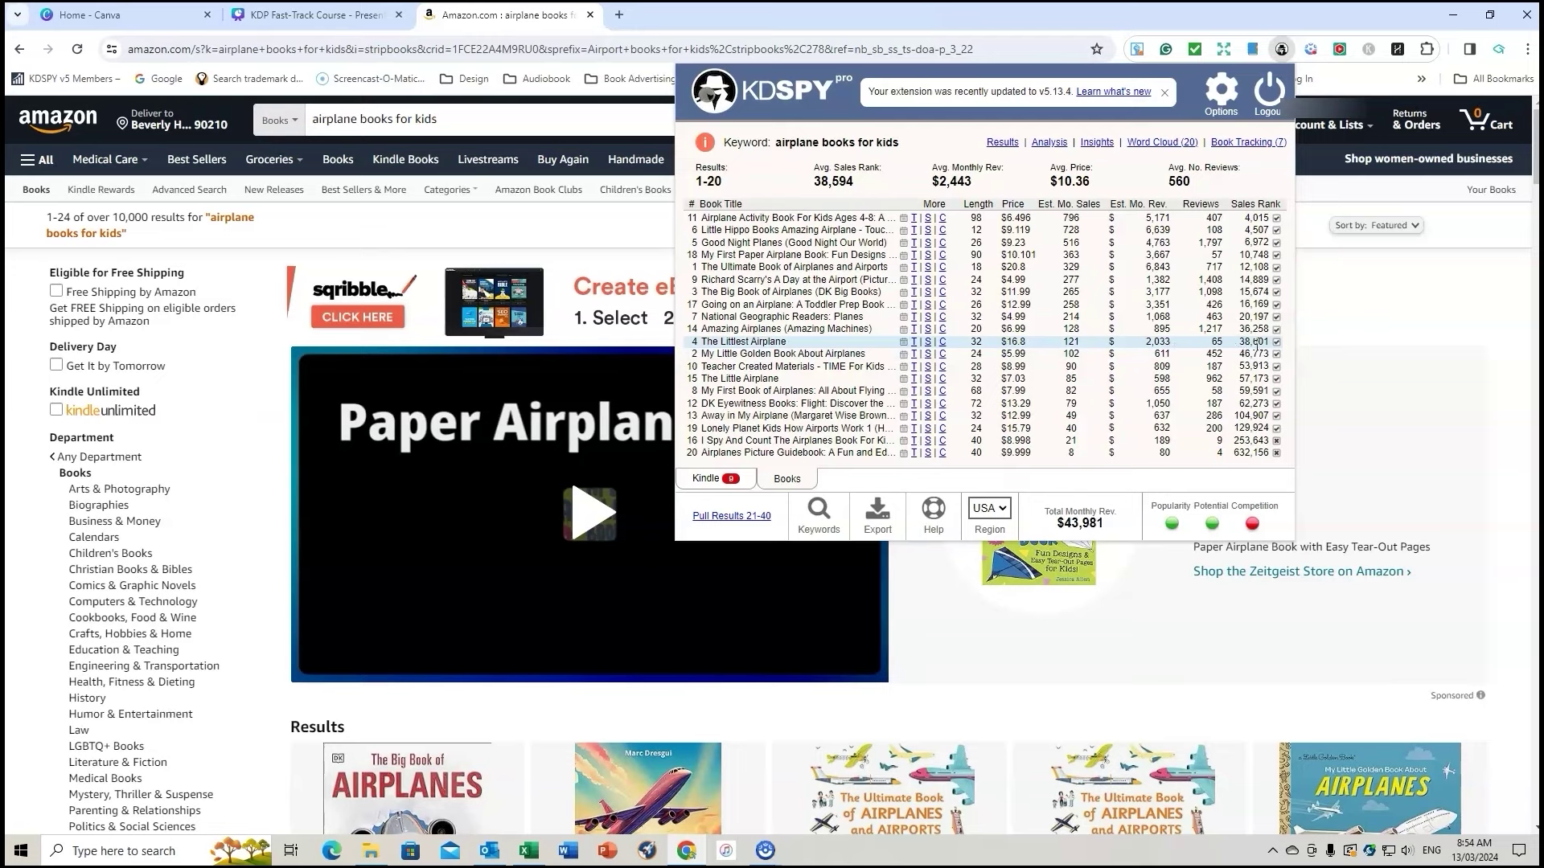
{"action": "left_click", "coordinate": [914, 342]}
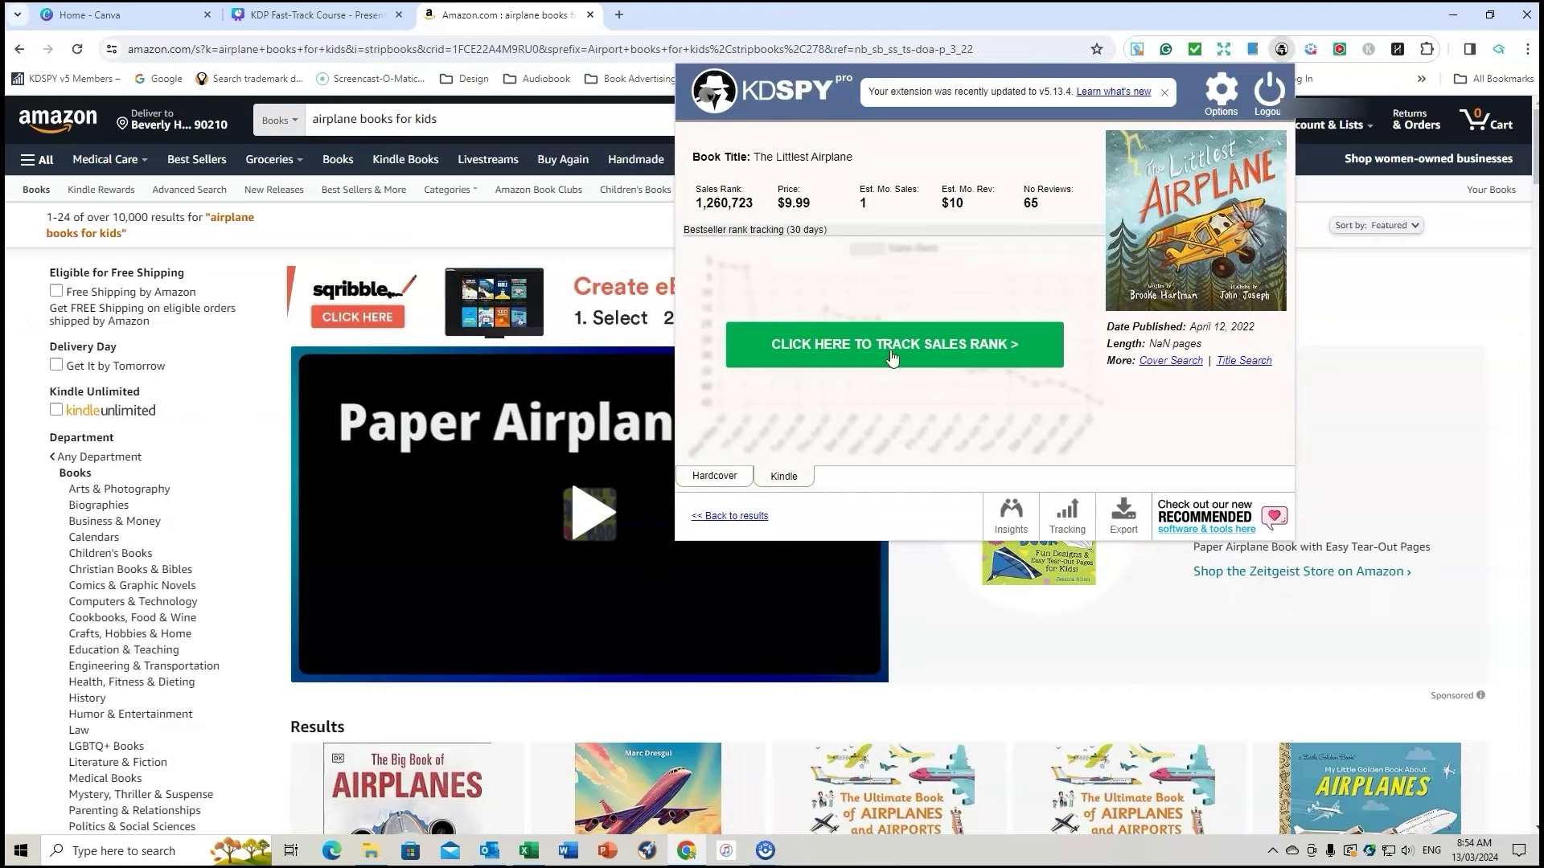
{"action": "left_click", "coordinate": [749, 517]}
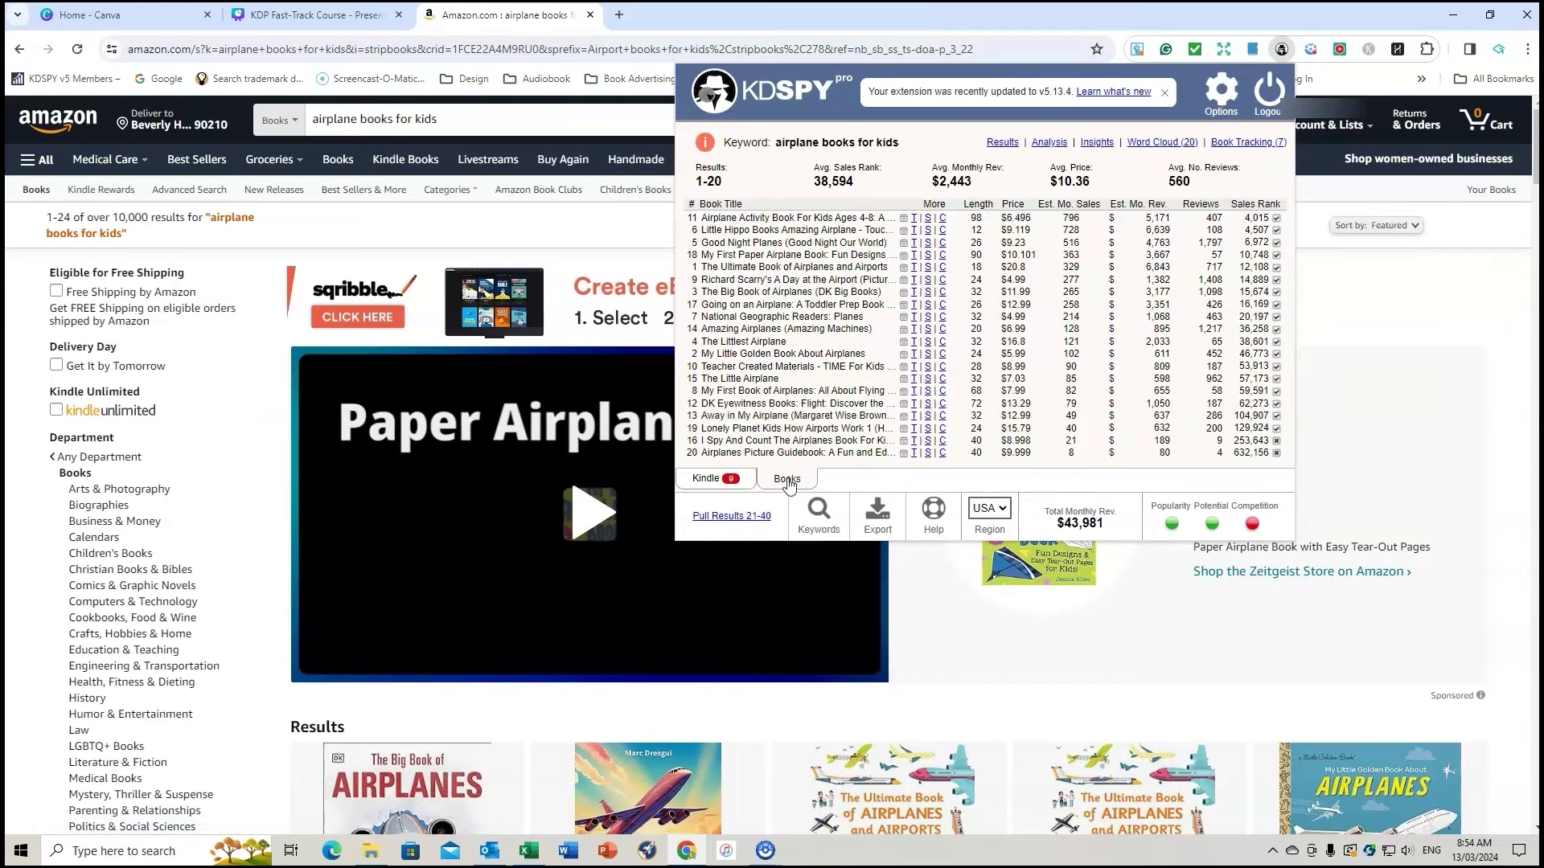
- Examine the tracked 30-day sales rank charts for the paperback and hardcover editions of Archie the Bear Becomes a Big Brother
{"action": "left_click", "coordinate": [1249, 143]}
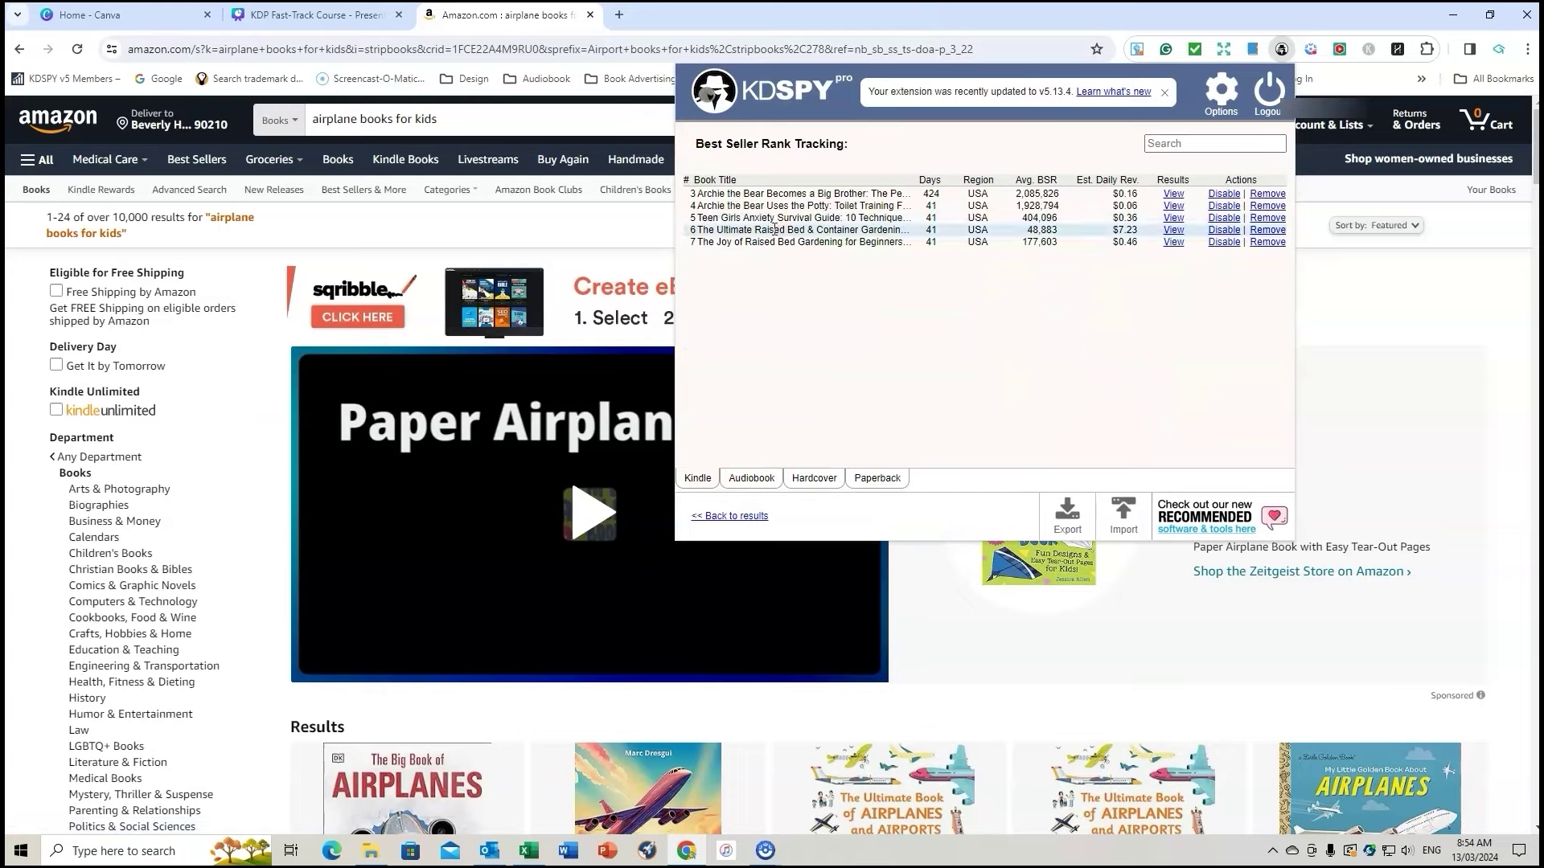
{"action": "left_click", "coordinate": [876, 477]}
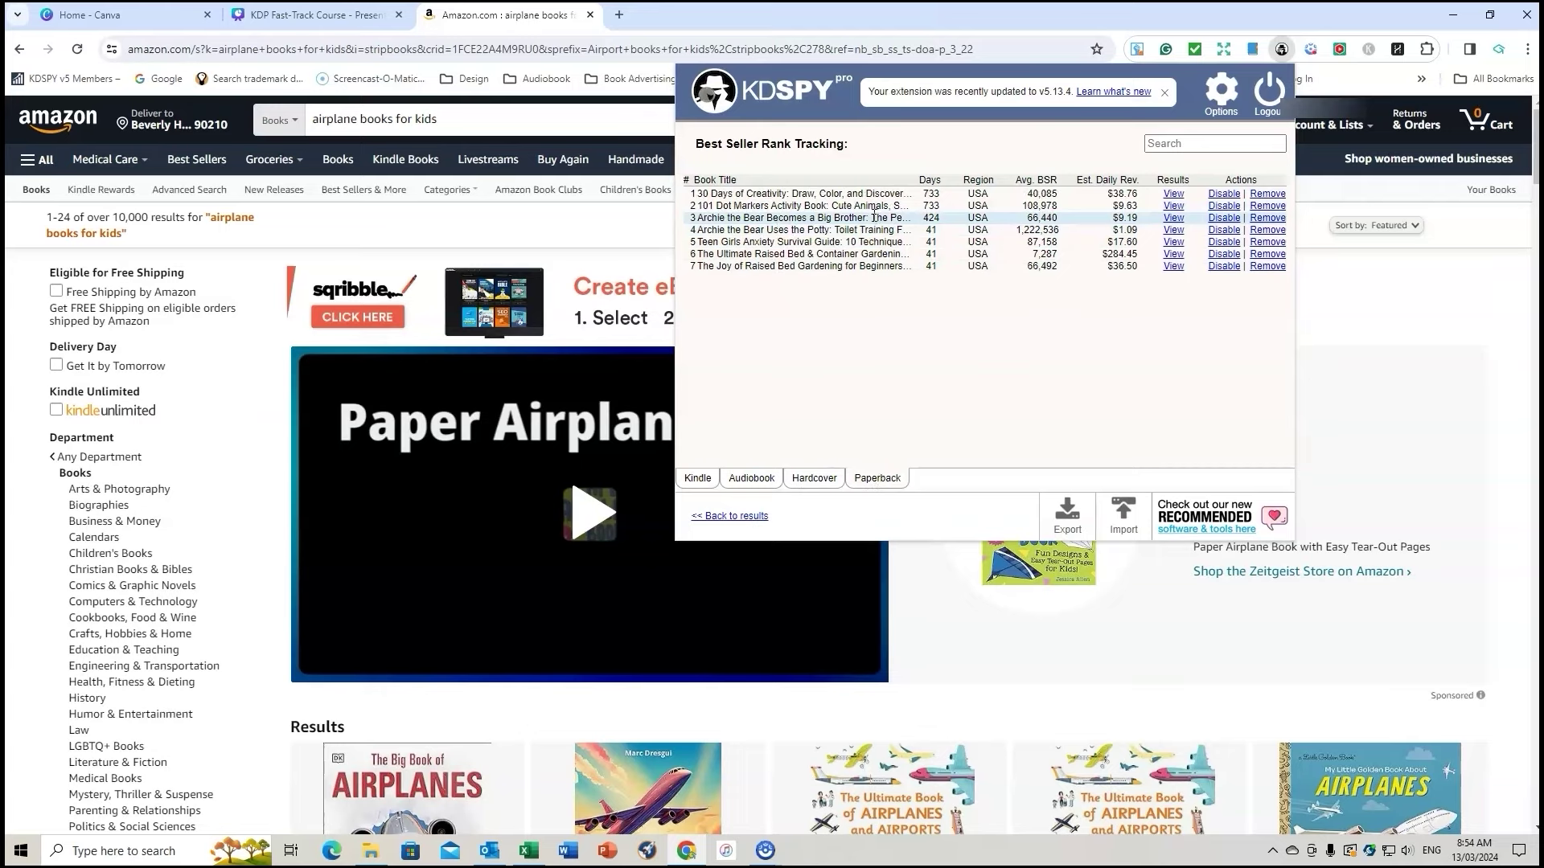
{"action": "left_click", "coordinate": [1174, 218]}
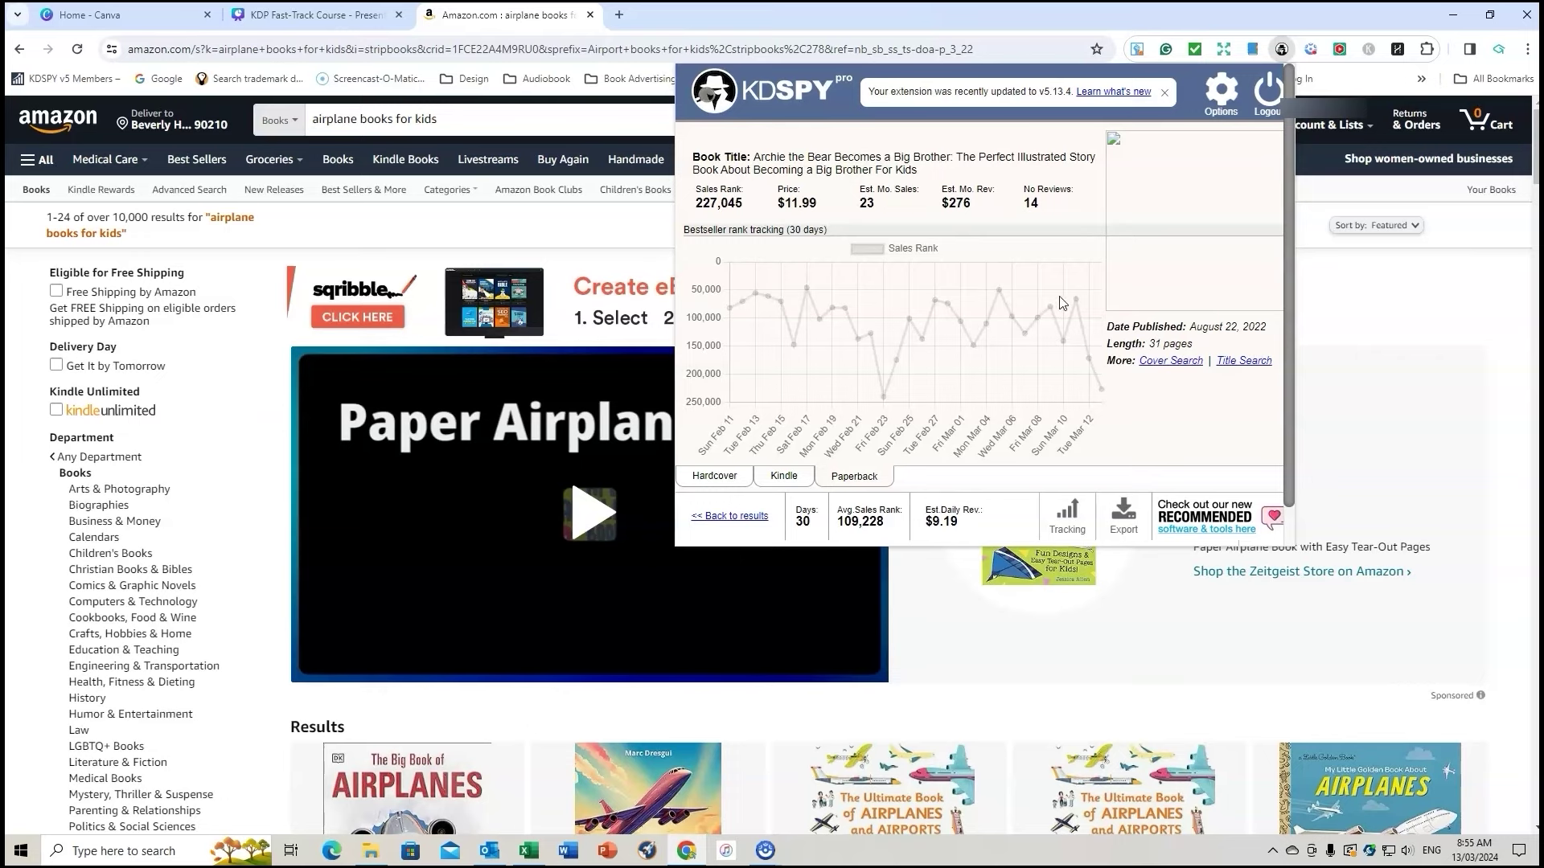
{"action": "mouse_move", "coordinate": [807, 294]}
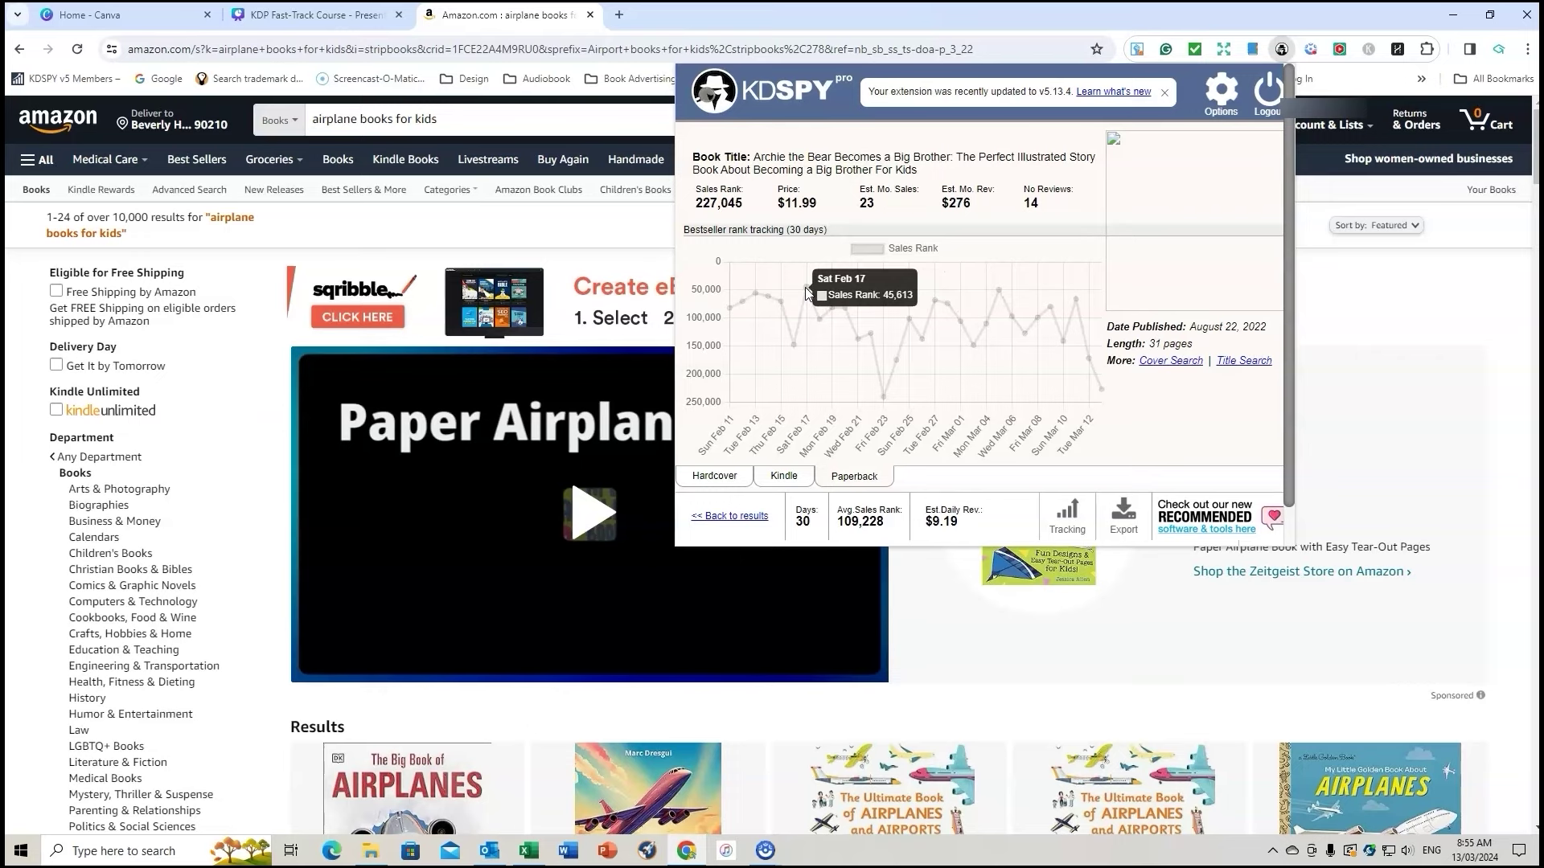
{"action": "mouse_move", "coordinate": [1076, 301]}
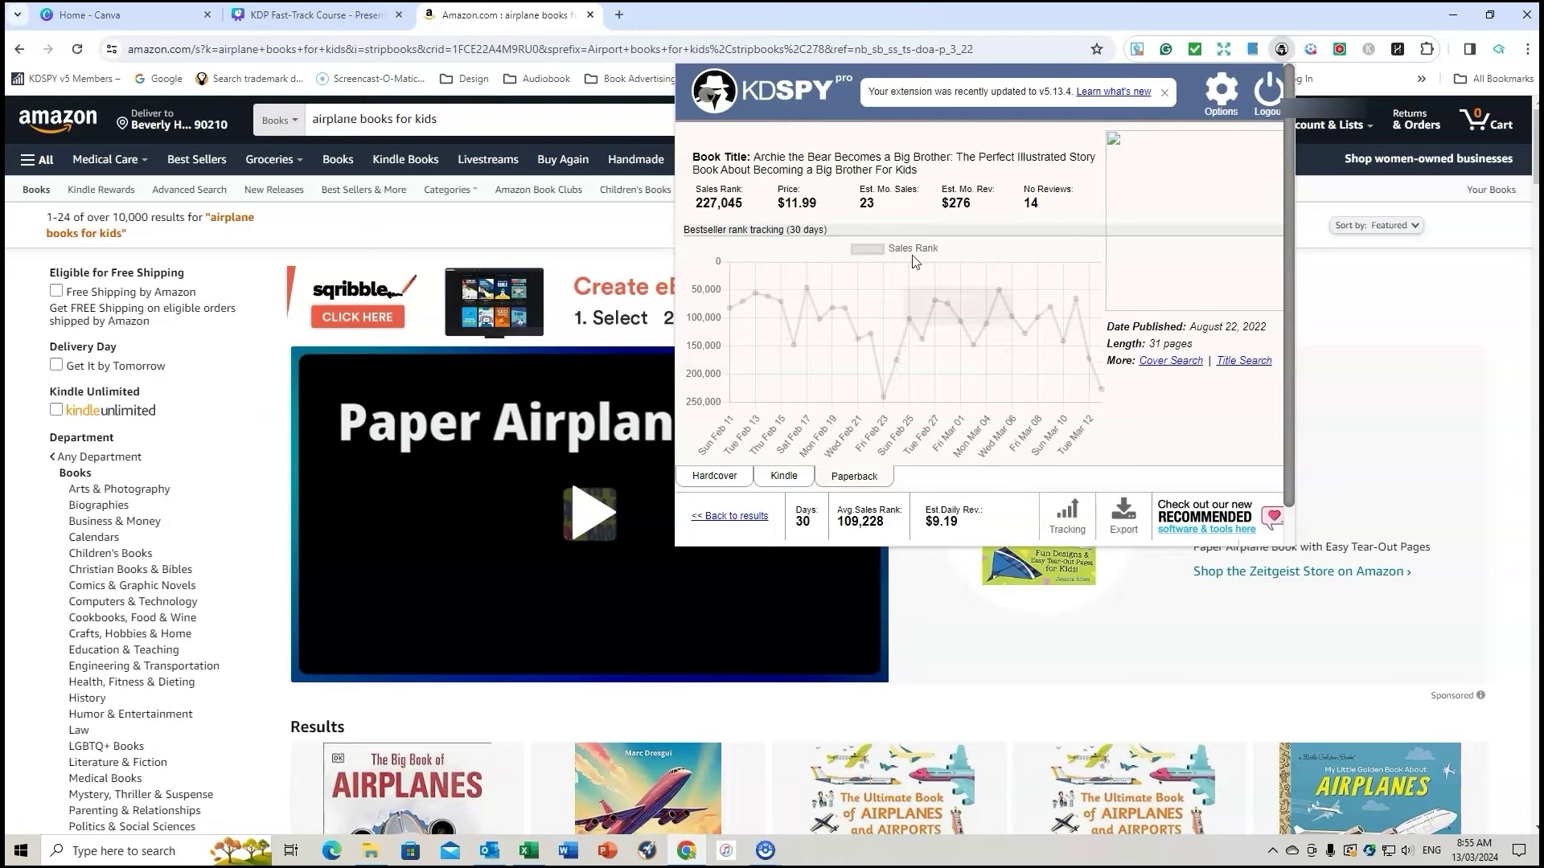
{"action": "left_click", "coordinate": [725, 480]}
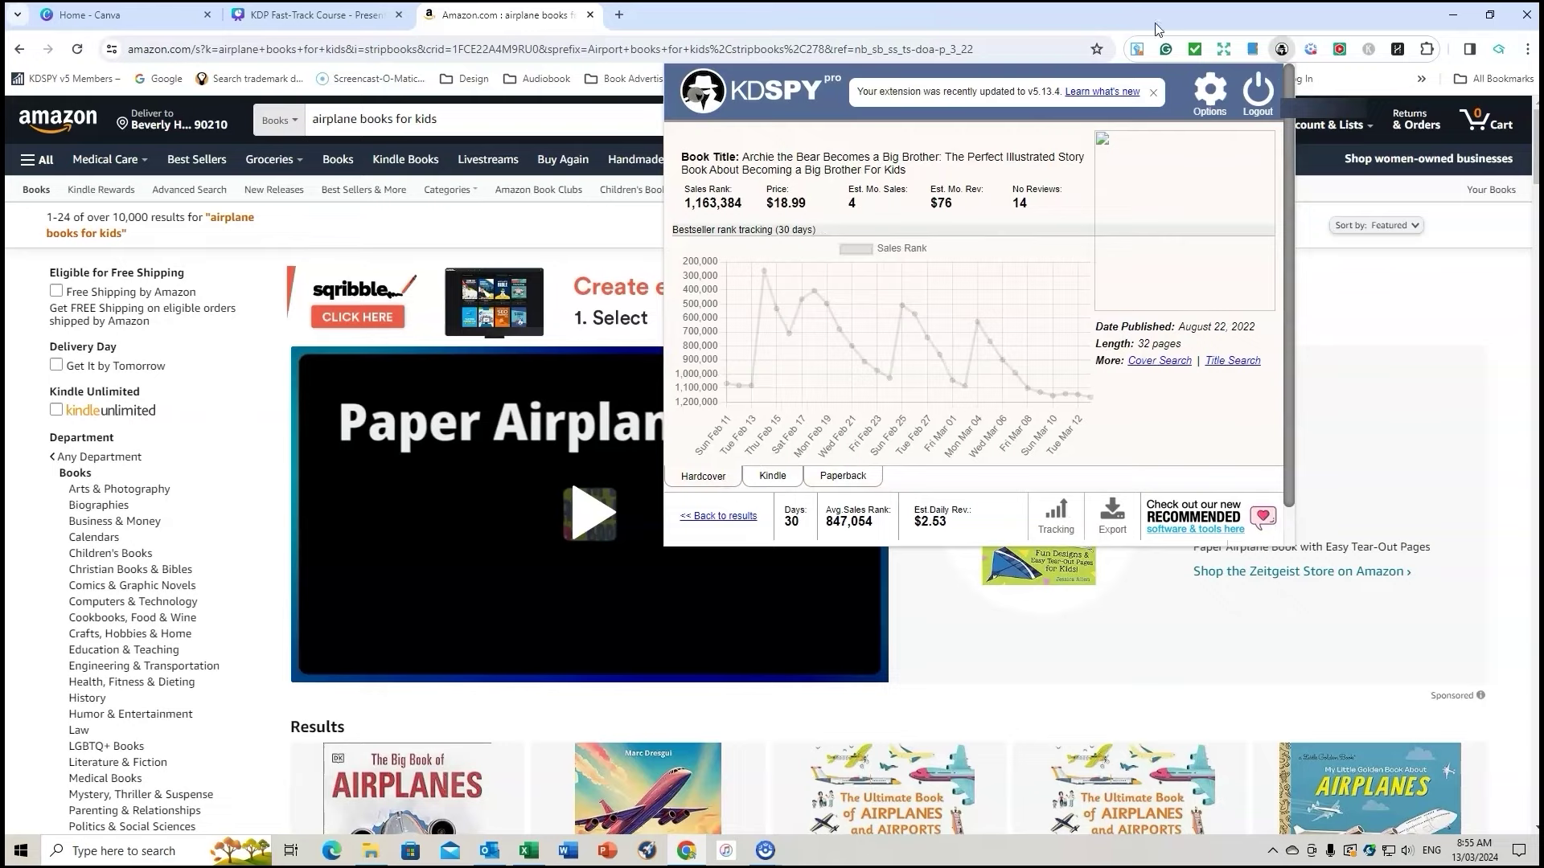
{"action": "left_click", "coordinate": [1311, 389]}
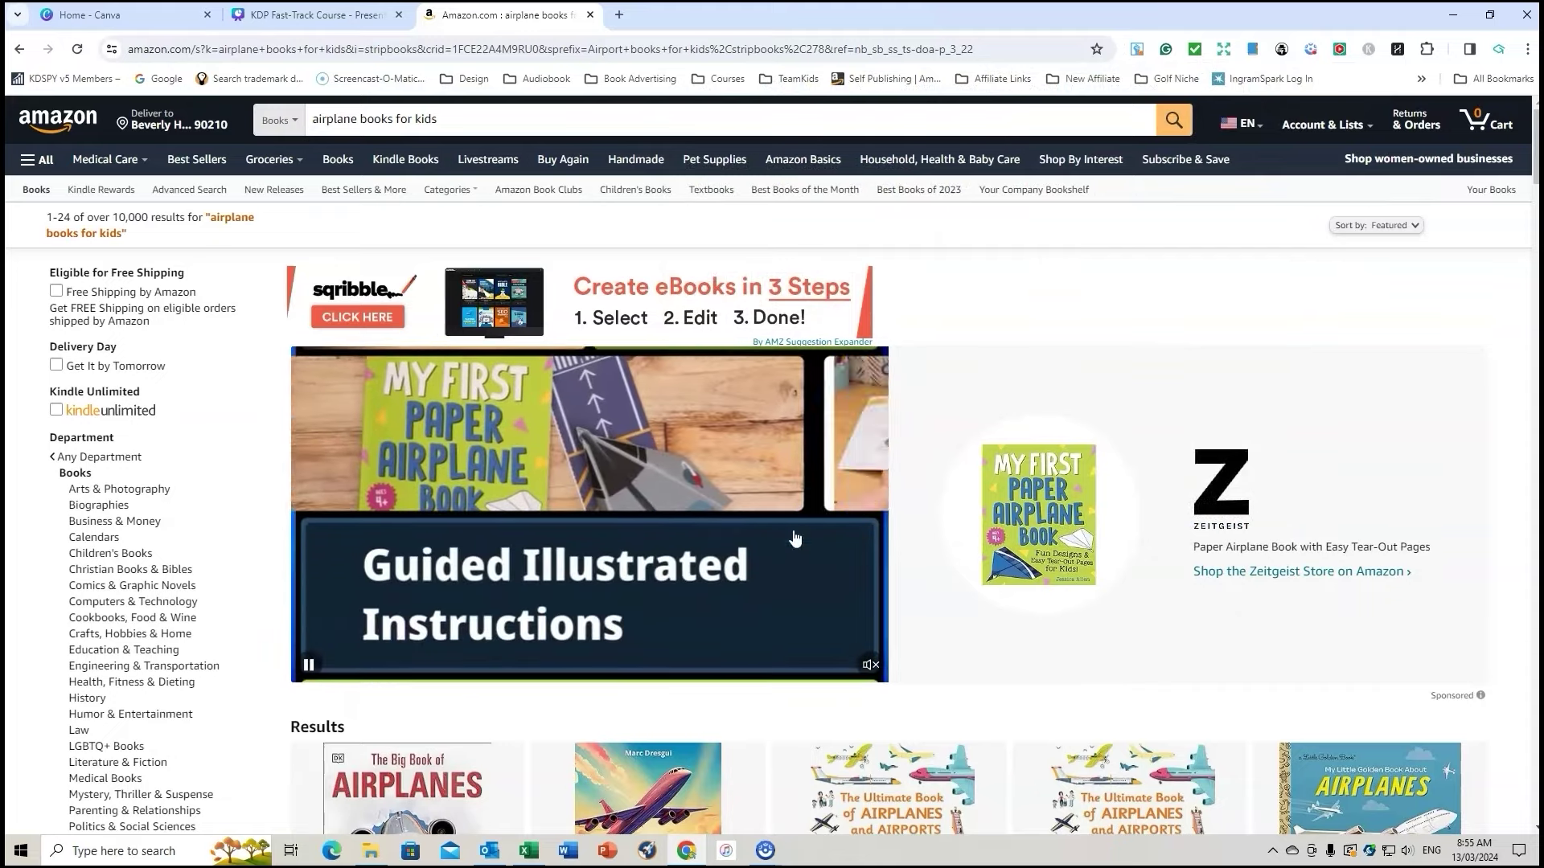
- Examine the best seller ranks of the listed airplane books on the results page and reopen the KDSPY analysis
{"action": "scroll", "coordinate": [1043, 456], "scroll_direction": "down", "scroll_amount": 5}
{"action": "scroll", "coordinate": [1042, 456], "scroll_direction": "down", "scroll_amount": 3}
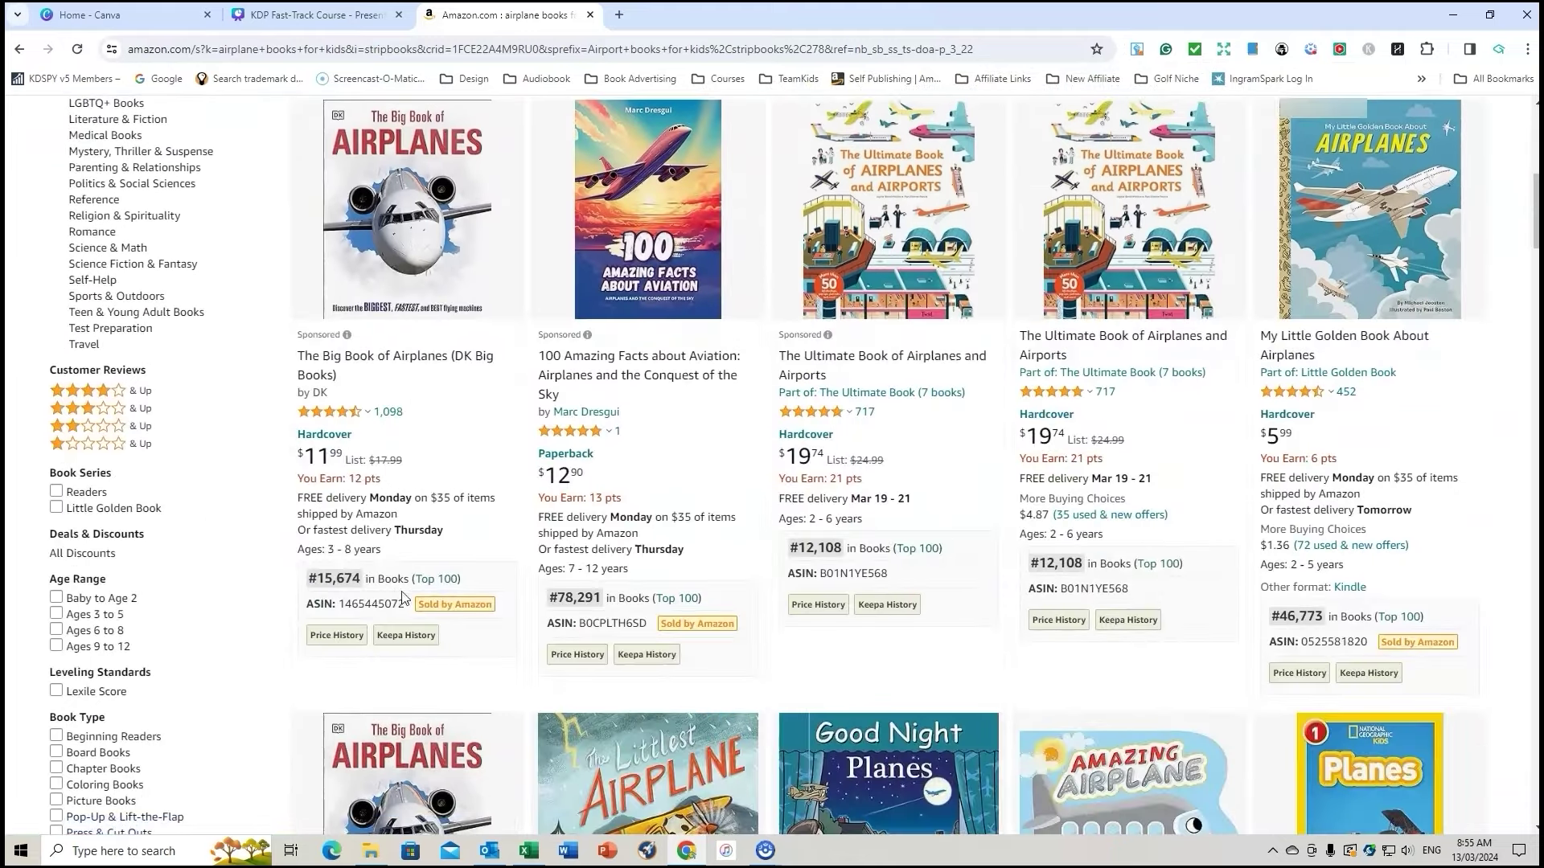
{"action": "scroll", "coordinate": [1276, 550], "scroll_direction": "down", "scroll_amount": 7}
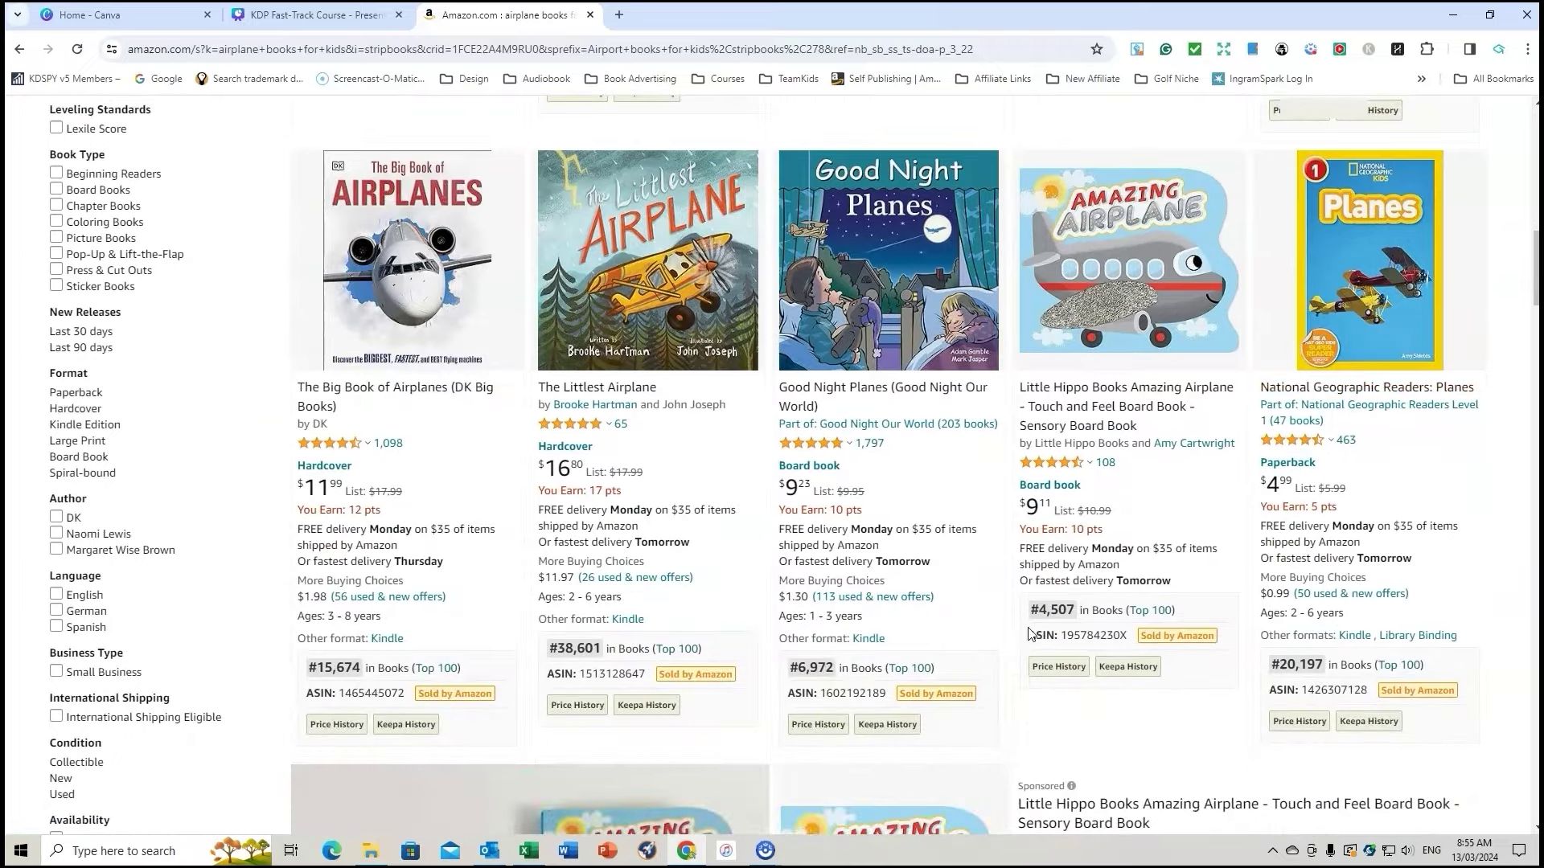
{"action": "scroll", "coordinate": [1032, 644], "scroll_direction": "up", "scroll_amount": 6}
{"action": "left_click", "coordinate": [1281, 50]}
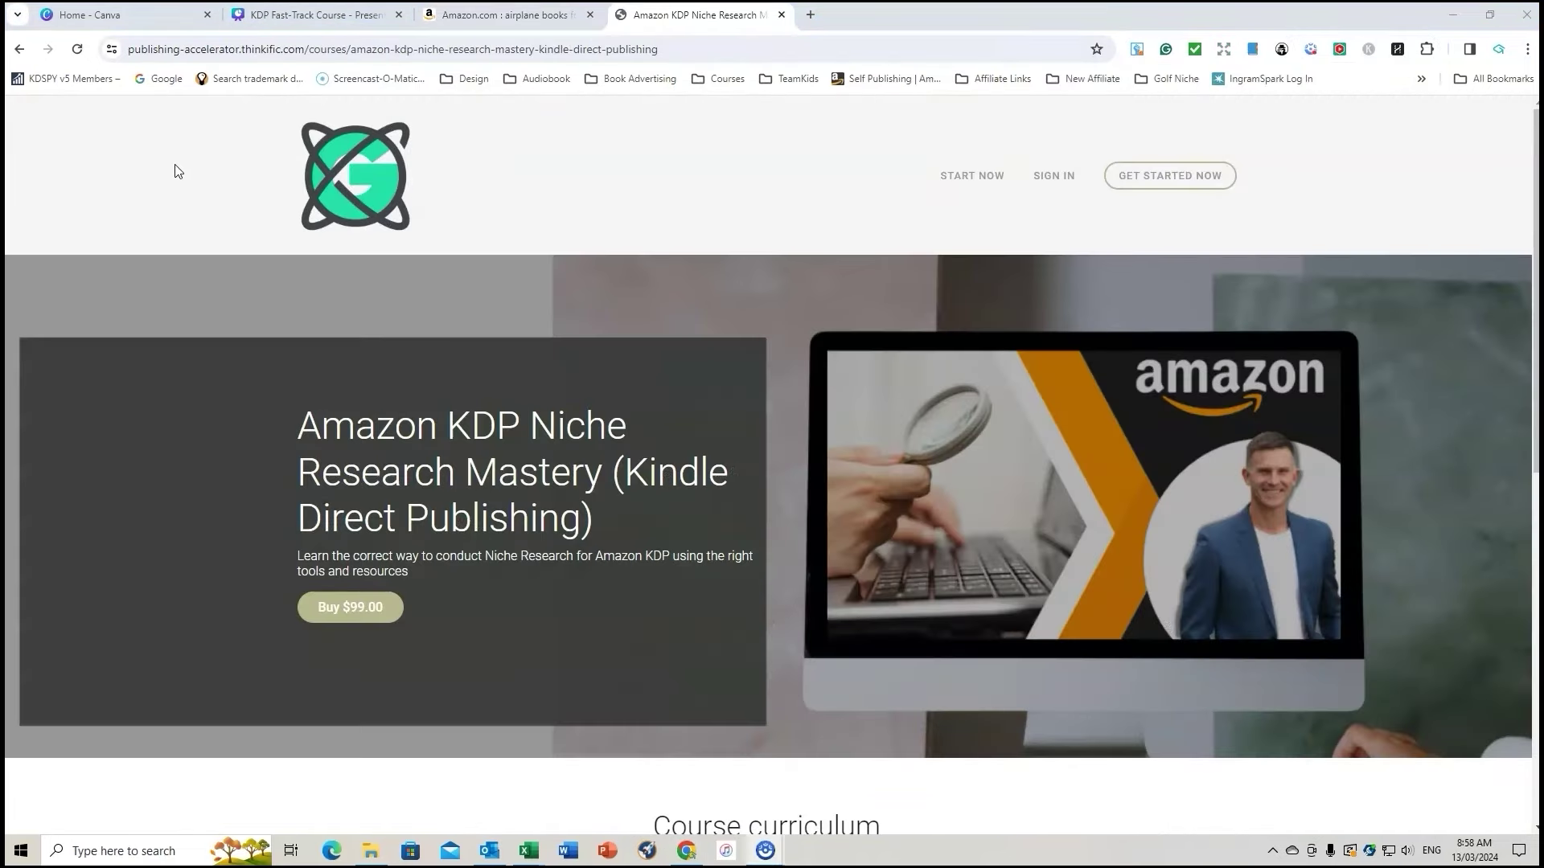
- Review the course curriculum on the Amazon KDP Niche Research Mastery page
{"action": "scroll", "coordinate": [680, 315], "scroll_direction": "down", "scroll_amount": 5}
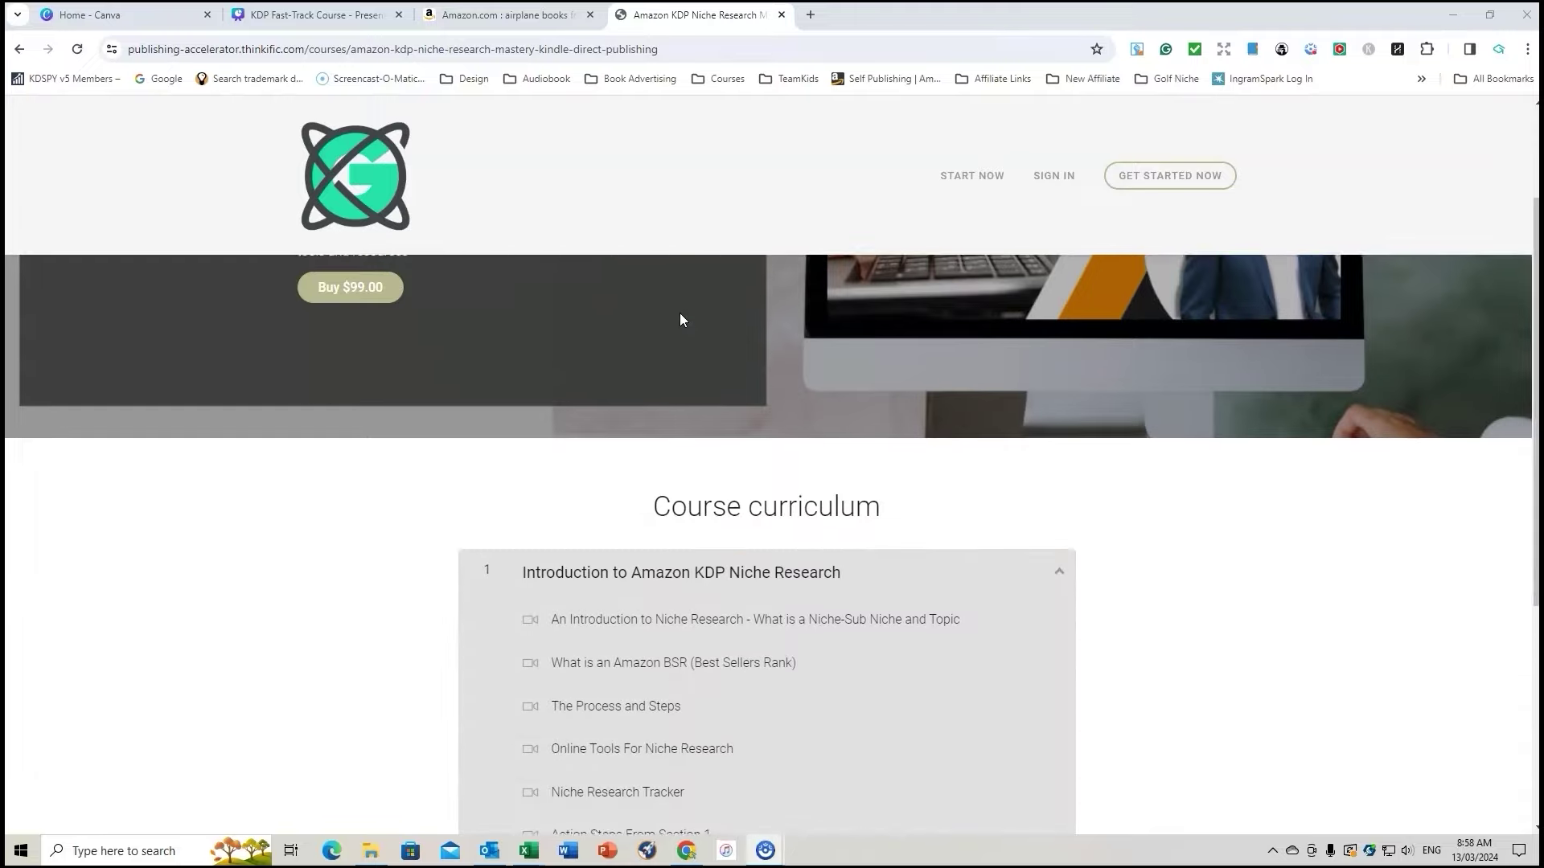
{"action": "scroll", "coordinate": [680, 315], "scroll_direction": "up", "scroll_amount": 5}
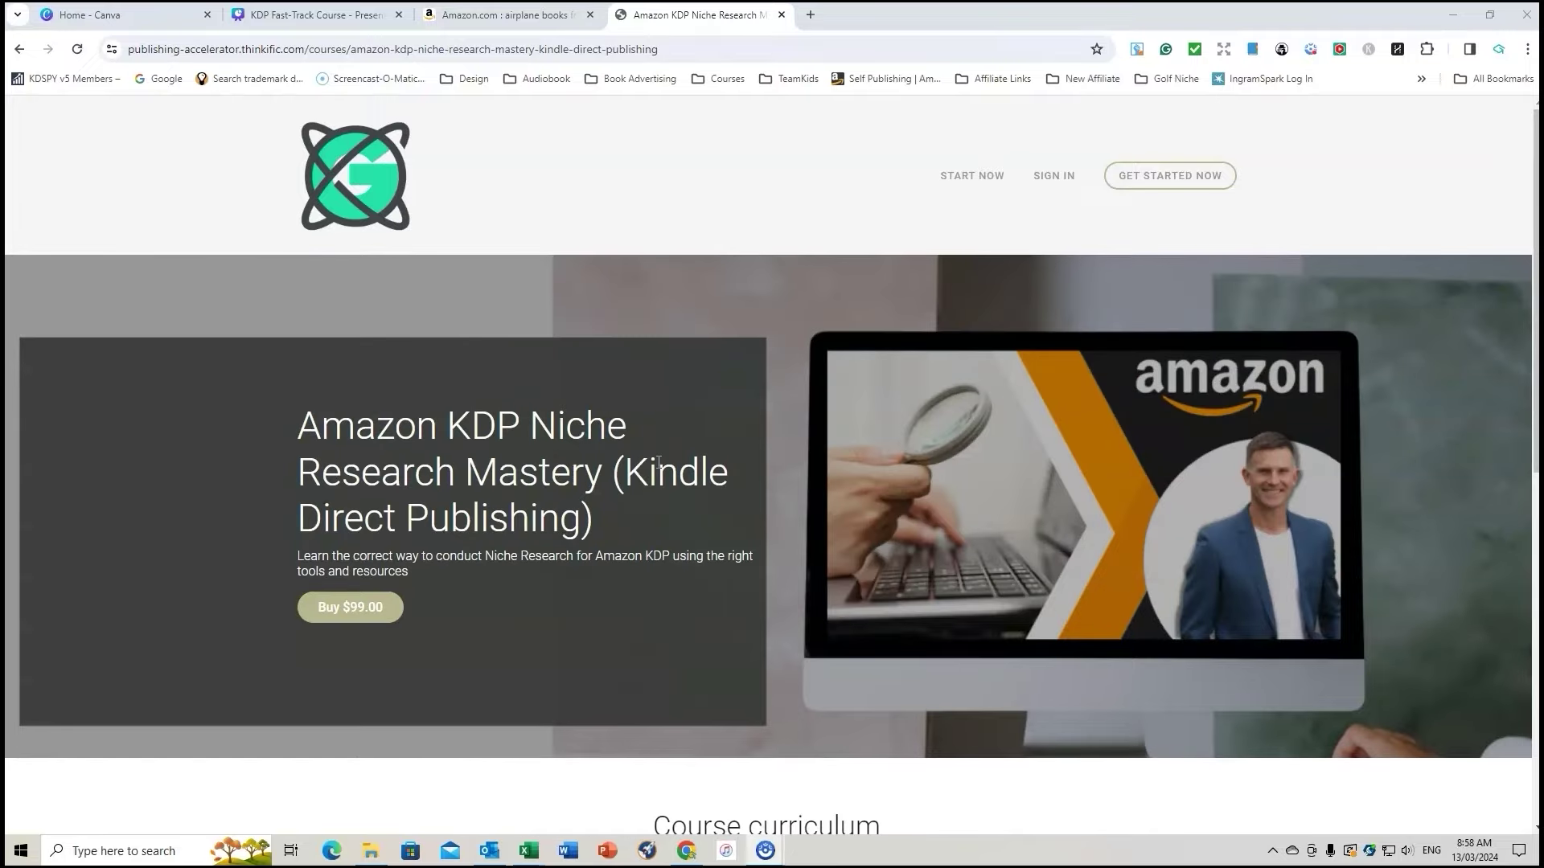
{"action": "scroll", "coordinate": [480, 443], "scroll_direction": "down", "scroll_amount": 6}
{"action": "scroll", "coordinate": [764, 332], "scroll_direction": "down", "scroll_amount": 2}
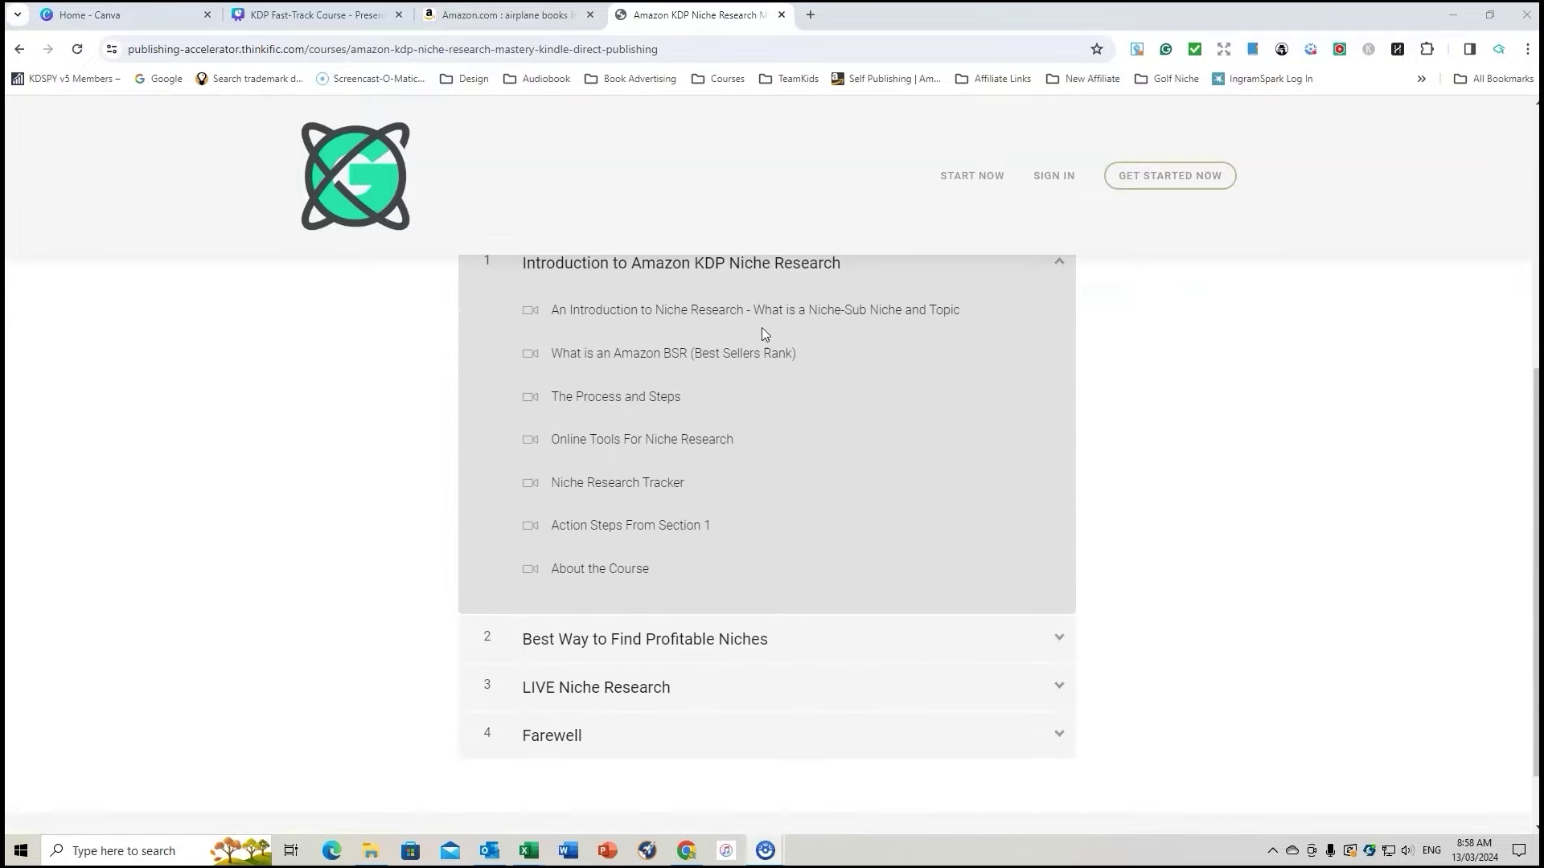
- Expand the curriculum sections Best Way to Find Profitable Niches, LIVE Niche Research and Farewell, and review the listed lessons
{"action": "left_click", "coordinate": [1043, 567]}
{"action": "scroll", "coordinate": [1085, 523], "scroll_direction": "down", "scroll_amount": 6}
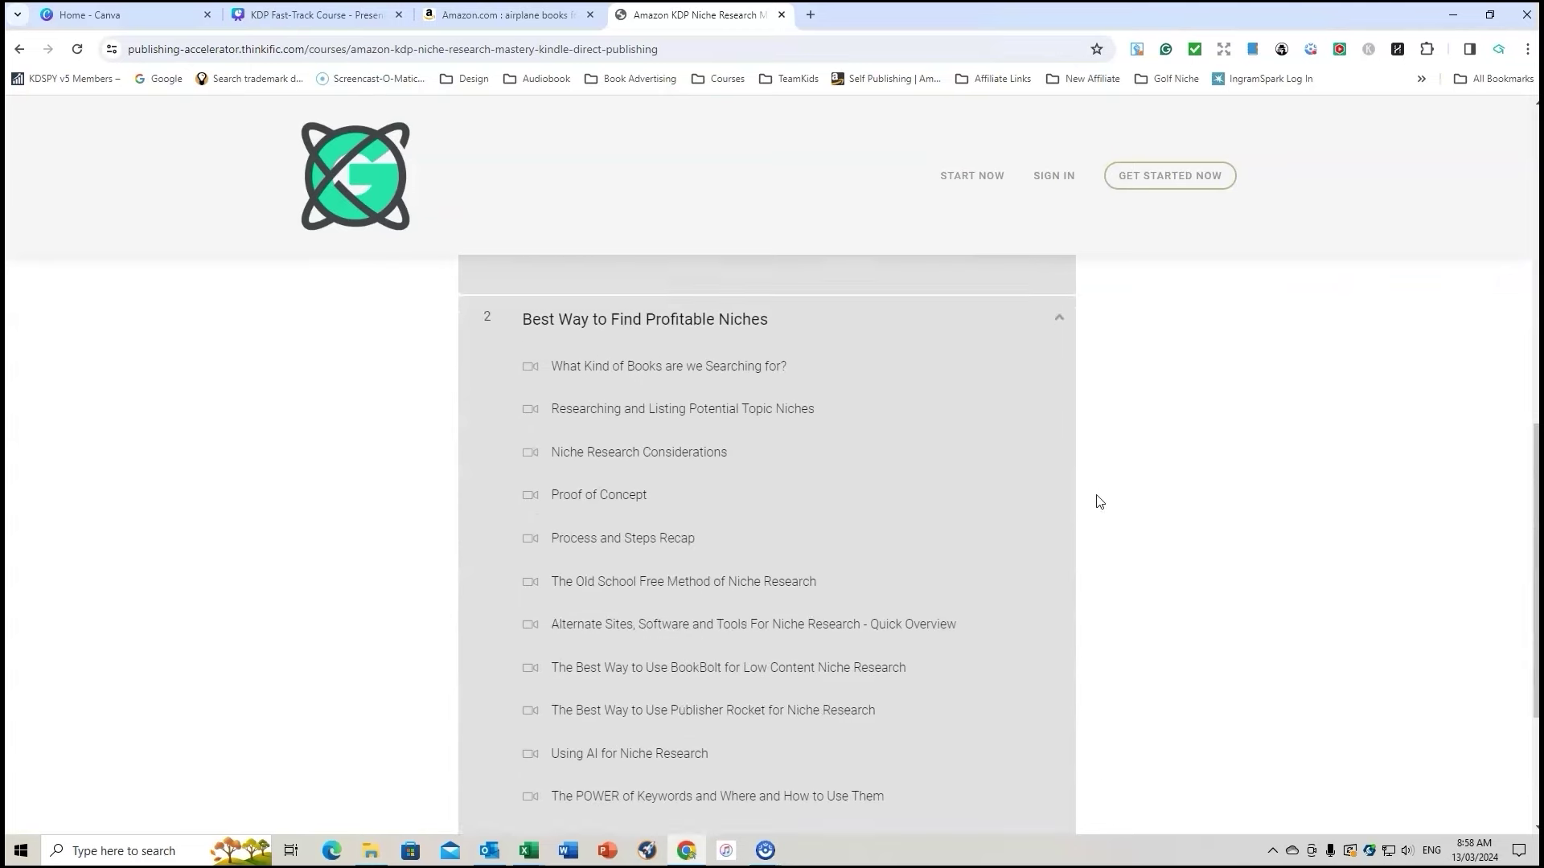
{"action": "left_click", "coordinate": [1057, 609]}
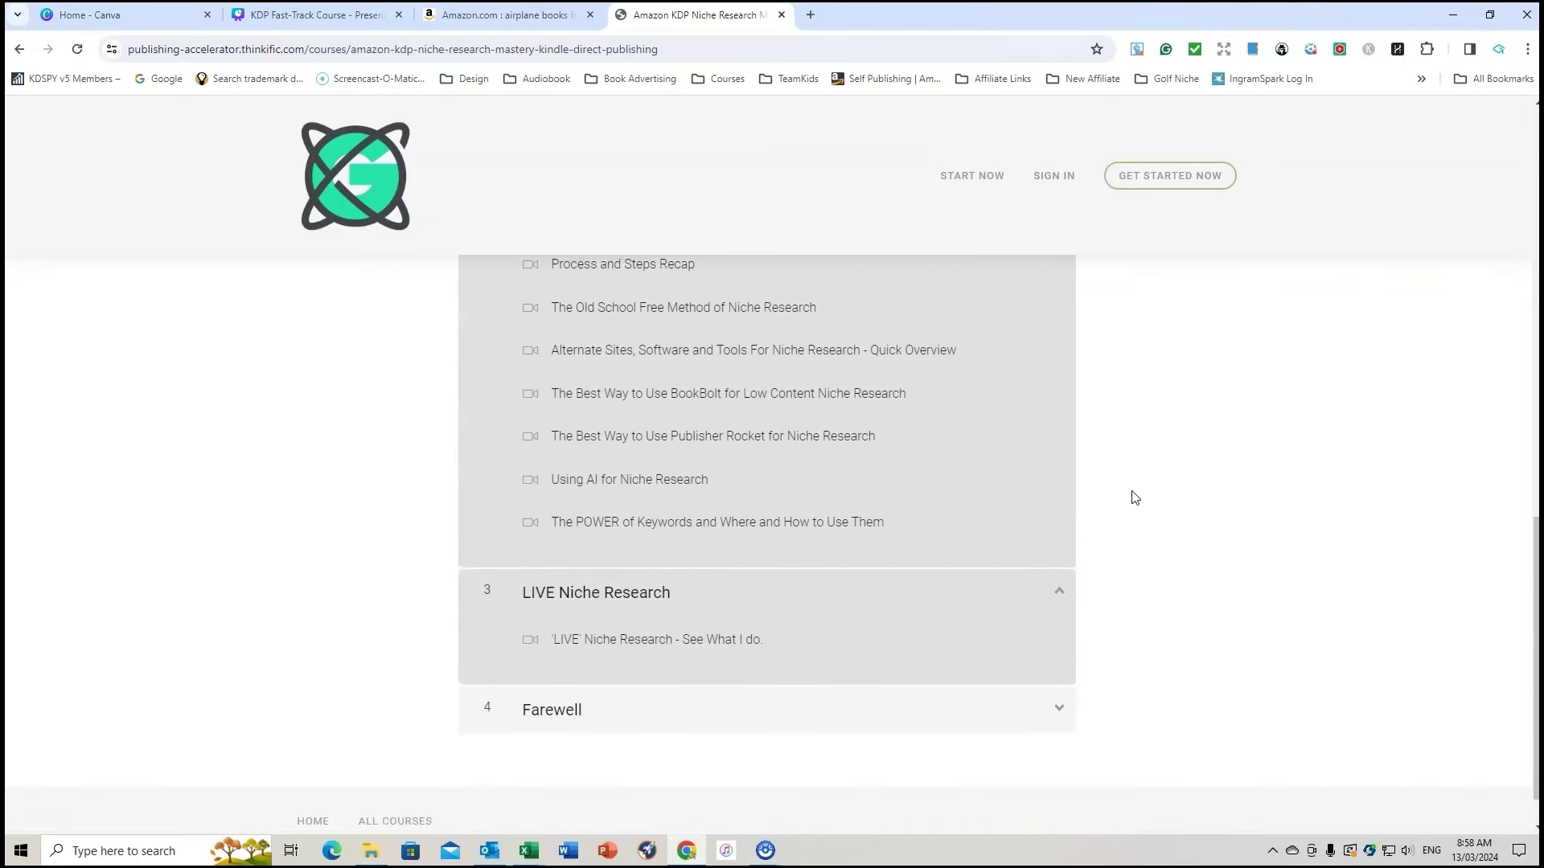
{"action": "scroll", "coordinate": [1129, 496], "scroll_direction": "down", "scroll_amount": 1}
{"action": "left_click", "coordinate": [1058, 655]}
{"action": "scroll", "coordinate": [1123, 493], "scroll_direction": "up", "scroll_amount": 9}
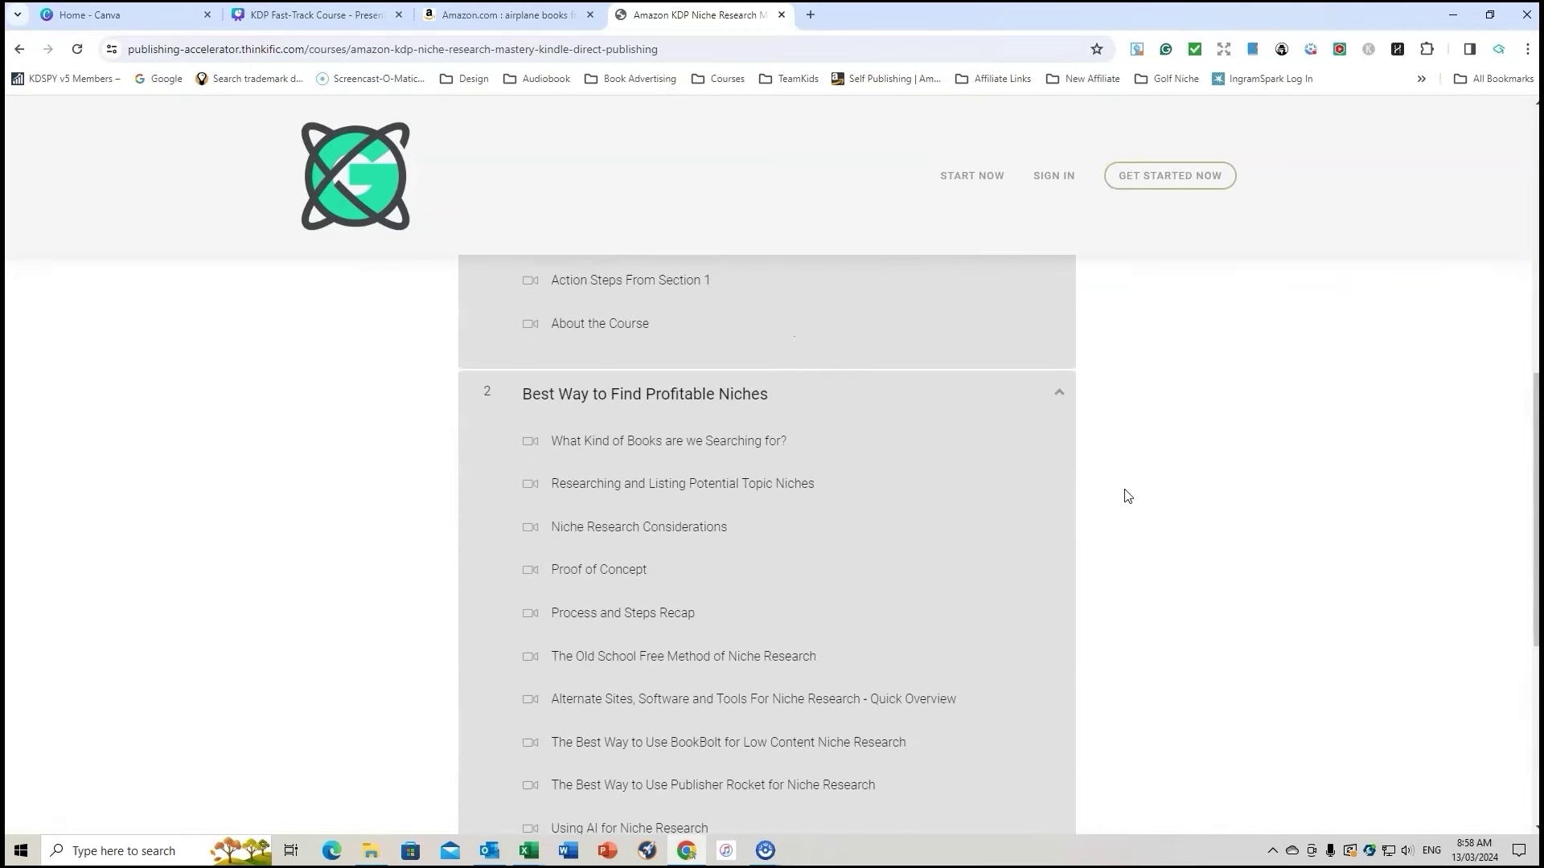
{"action": "scroll", "coordinate": [1127, 495], "scroll_direction": "up", "scroll_amount": 8}
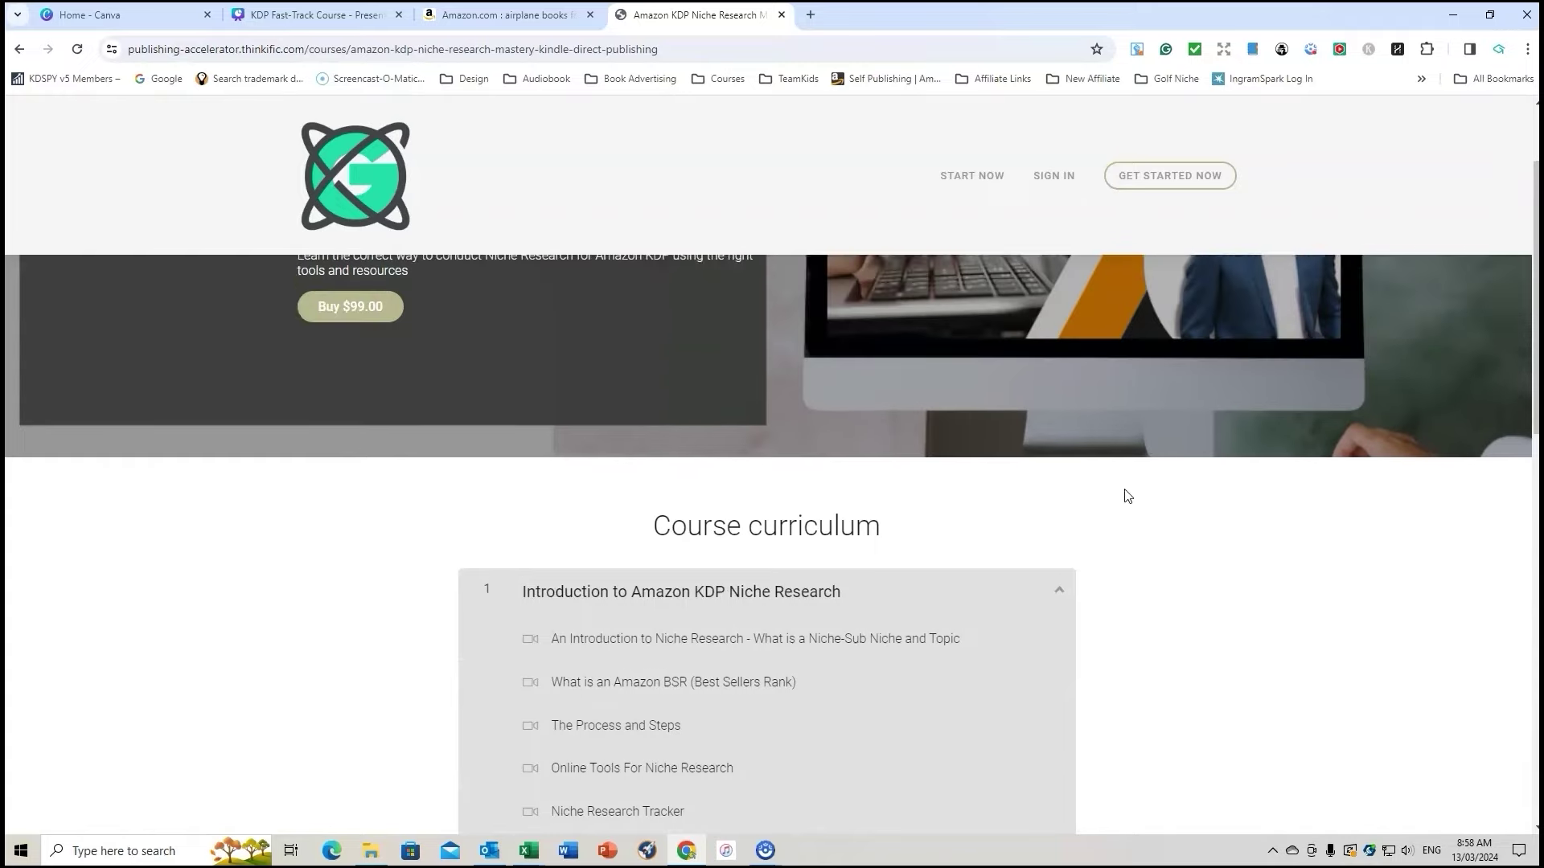
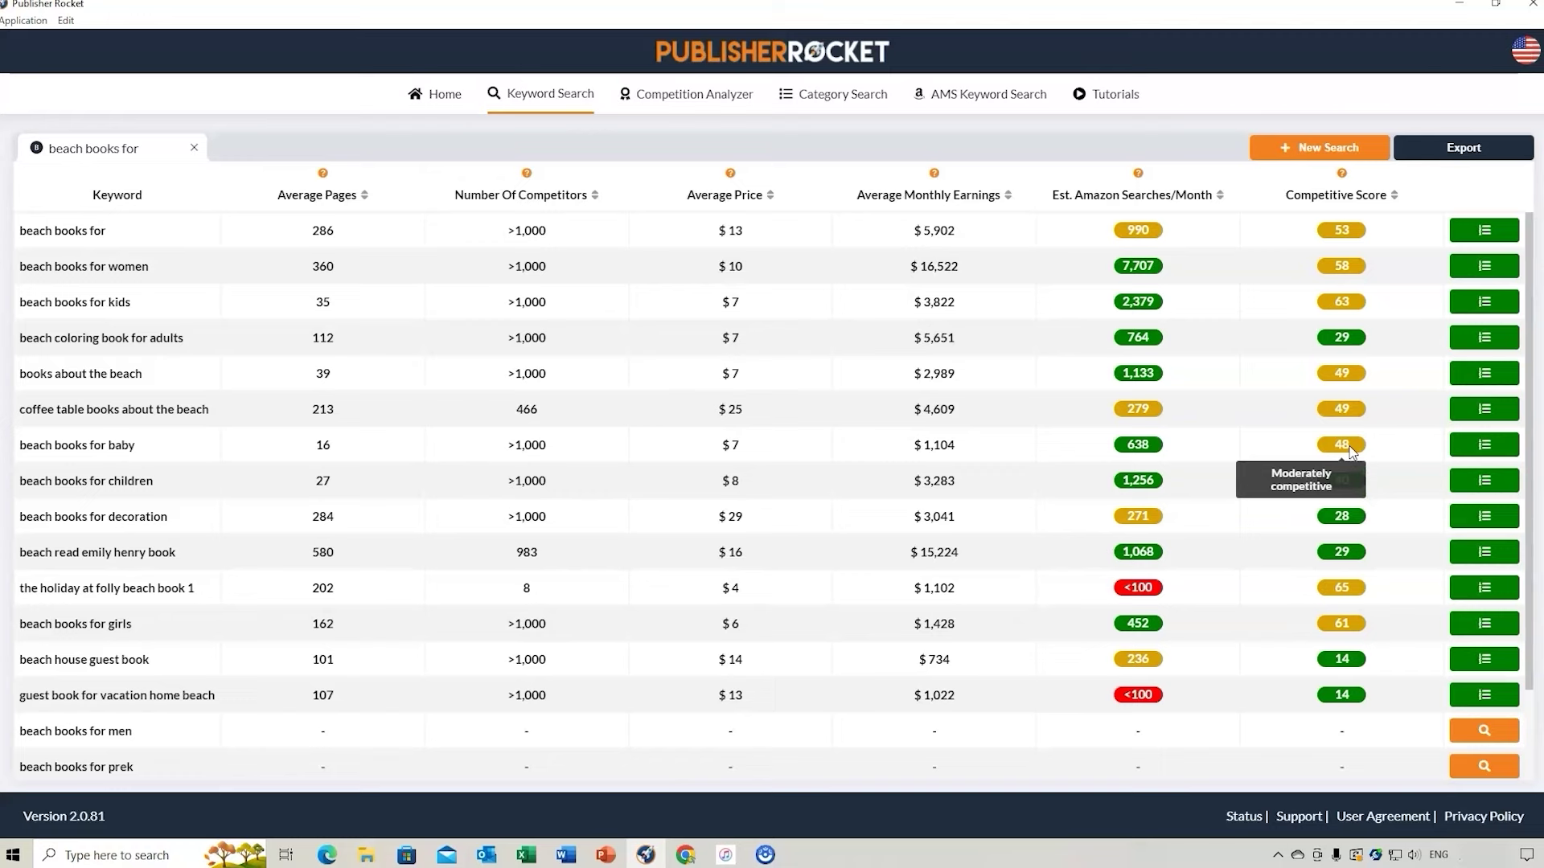
- In Publisher Rocket, run the competition analysis for the keyword "beach books for women" and review the ranking books
{"action": "mouse_move", "coordinate": [1157, 229]}
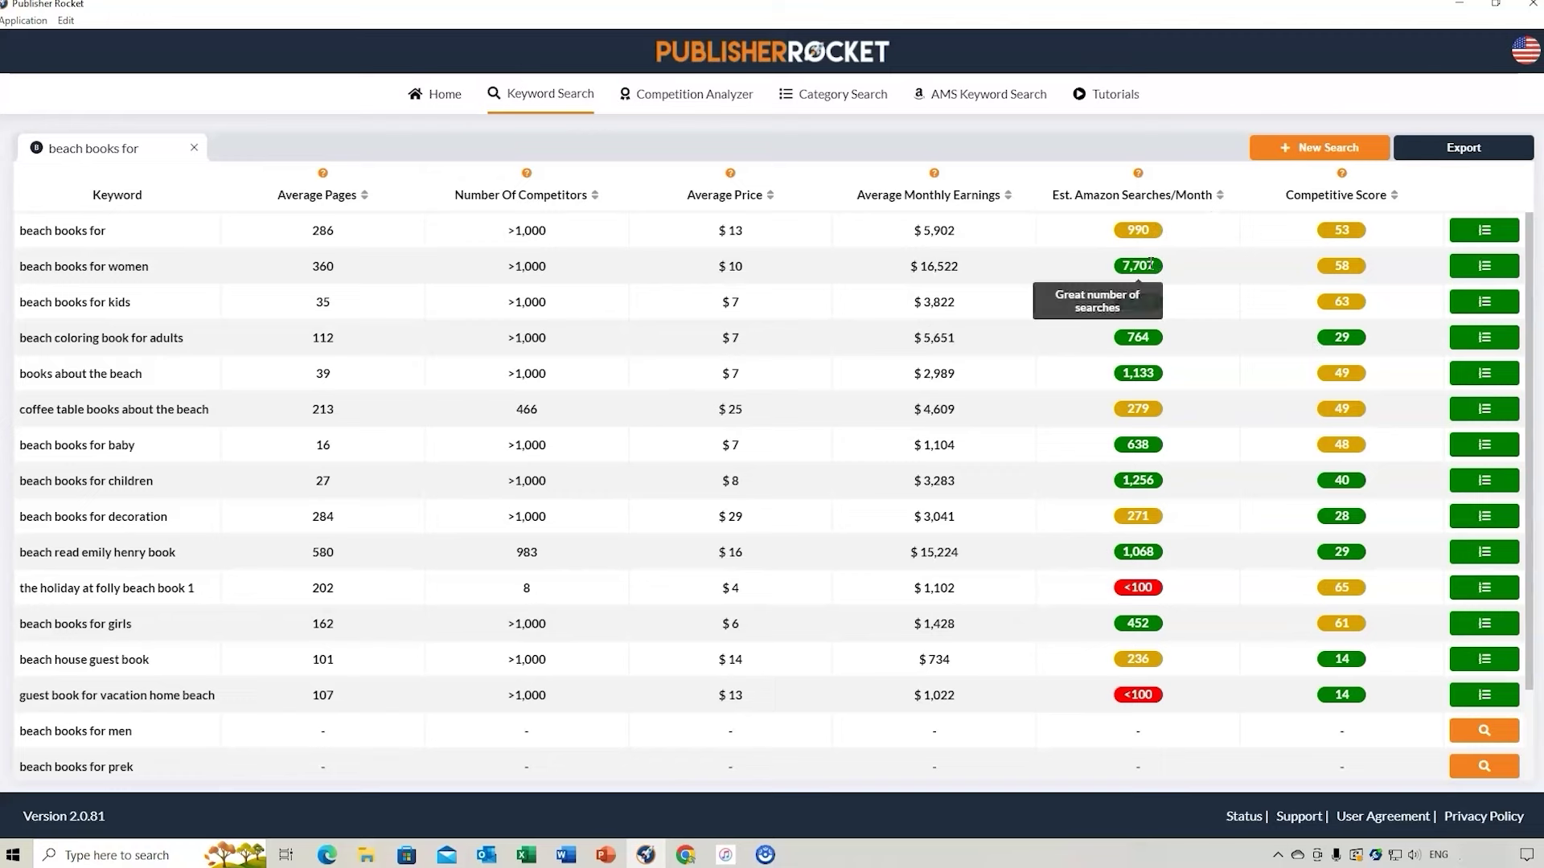
{"action": "mouse_move", "coordinate": [1158, 590]}
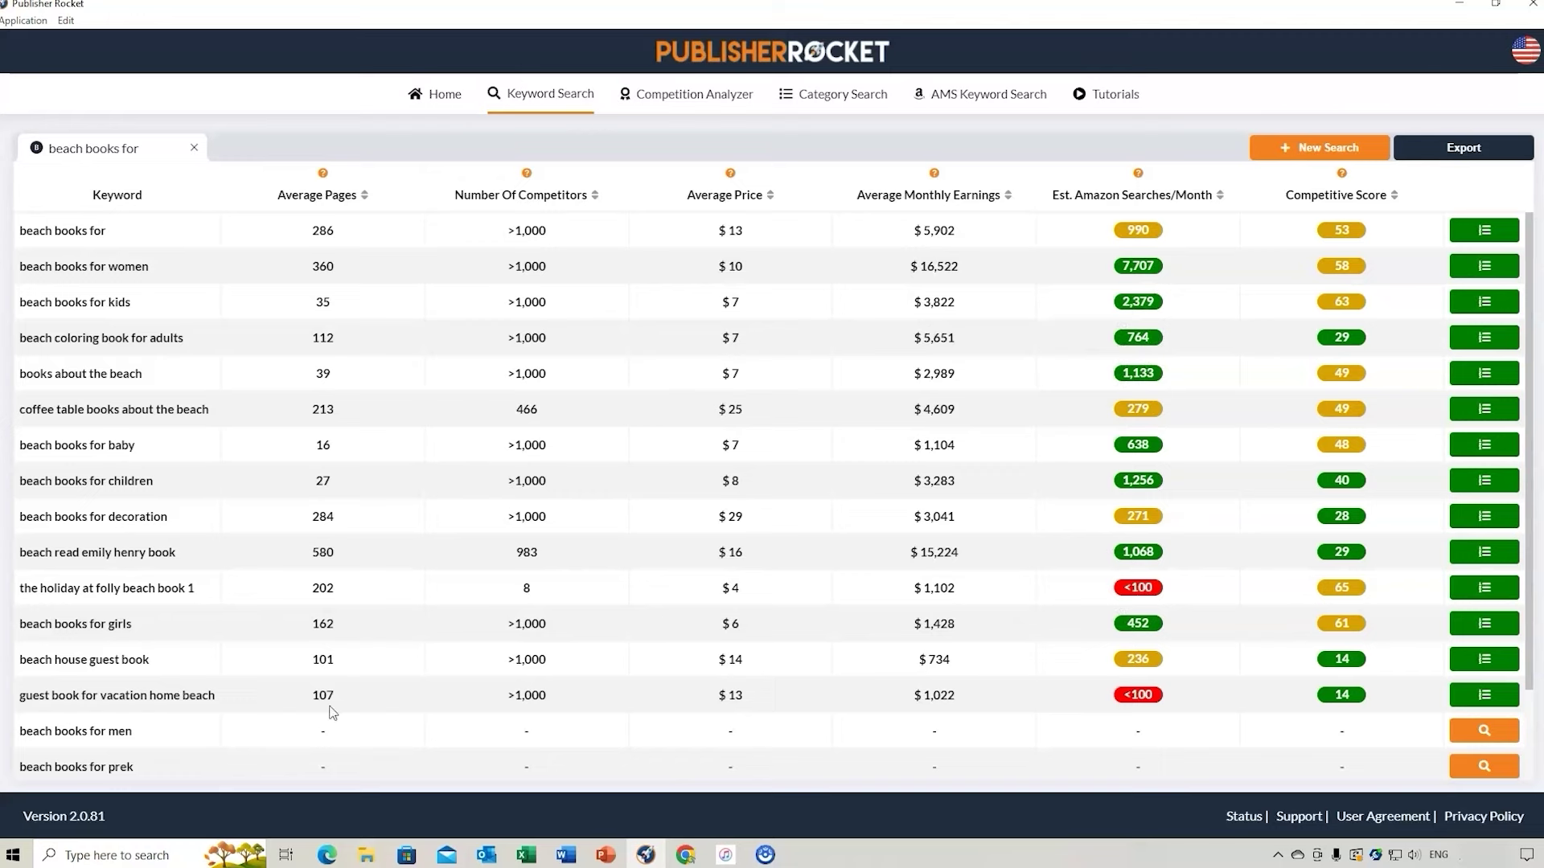
{"action": "mouse_move", "coordinate": [1158, 699]}
{"action": "mouse_move", "coordinate": [1358, 272]}
{"action": "mouse_move", "coordinate": [1135, 266]}
{"action": "left_click_drag", "start_coordinate": [21, 266], "coordinate": [185, 276]}
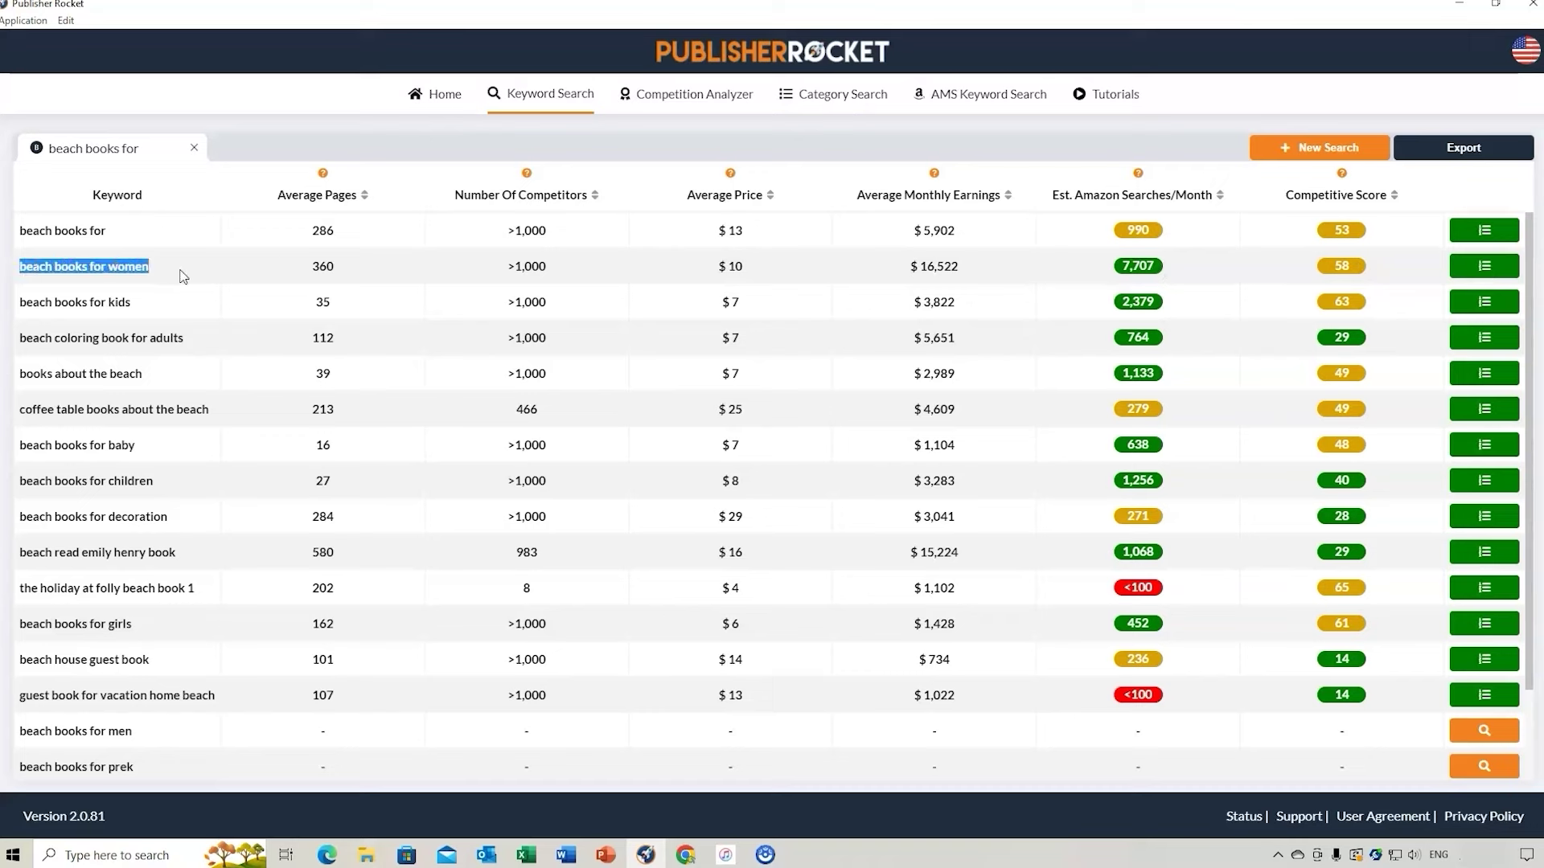
{"action": "left_click", "coordinate": [1485, 267]}
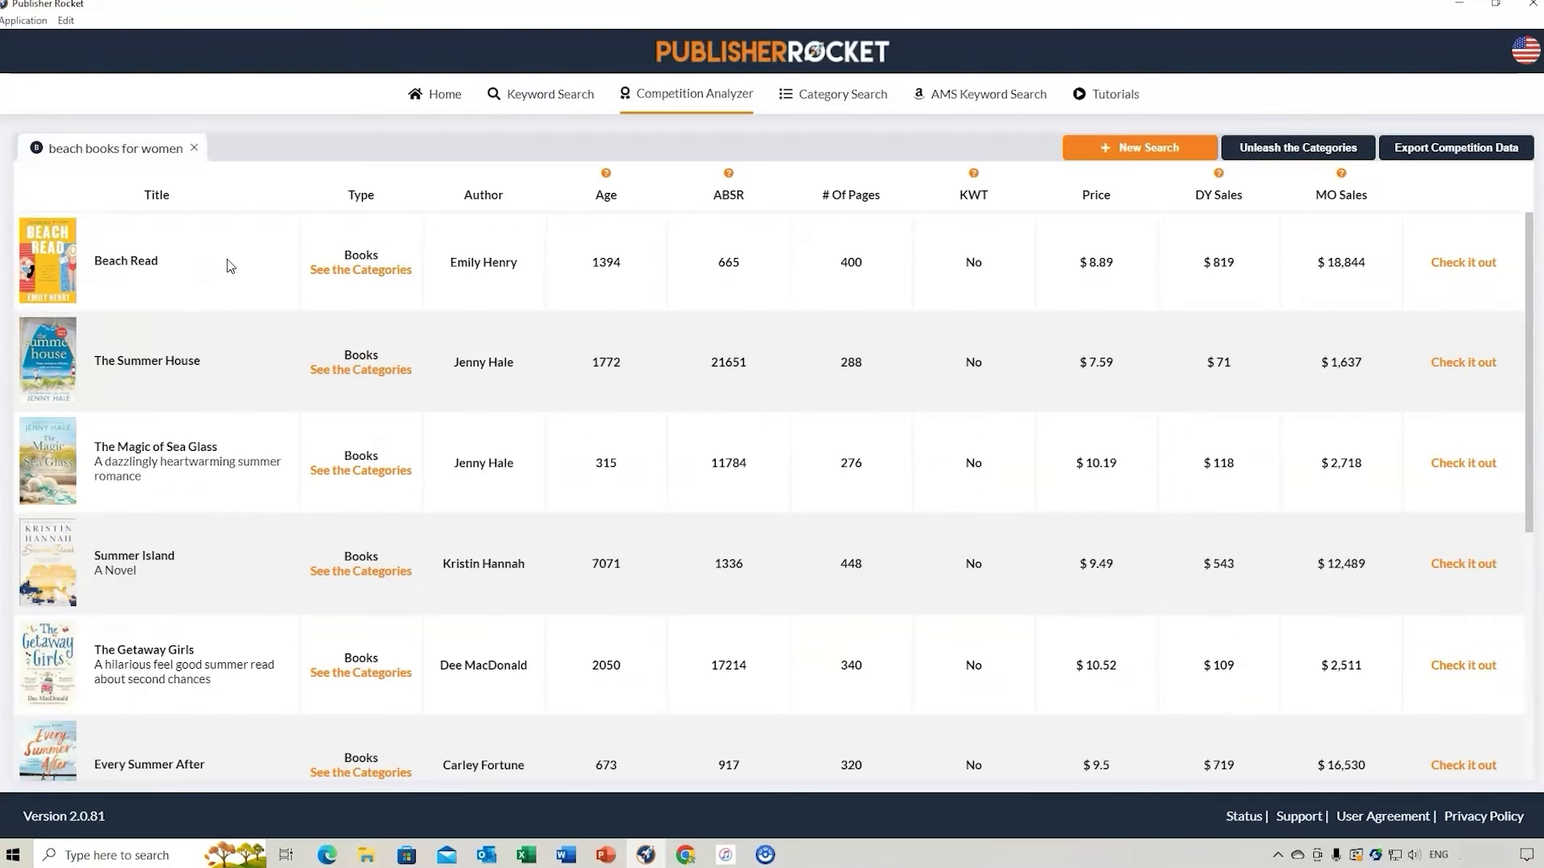
{"action": "scroll", "coordinate": [259, 426], "scroll_direction": "down", "scroll_amount": 5}
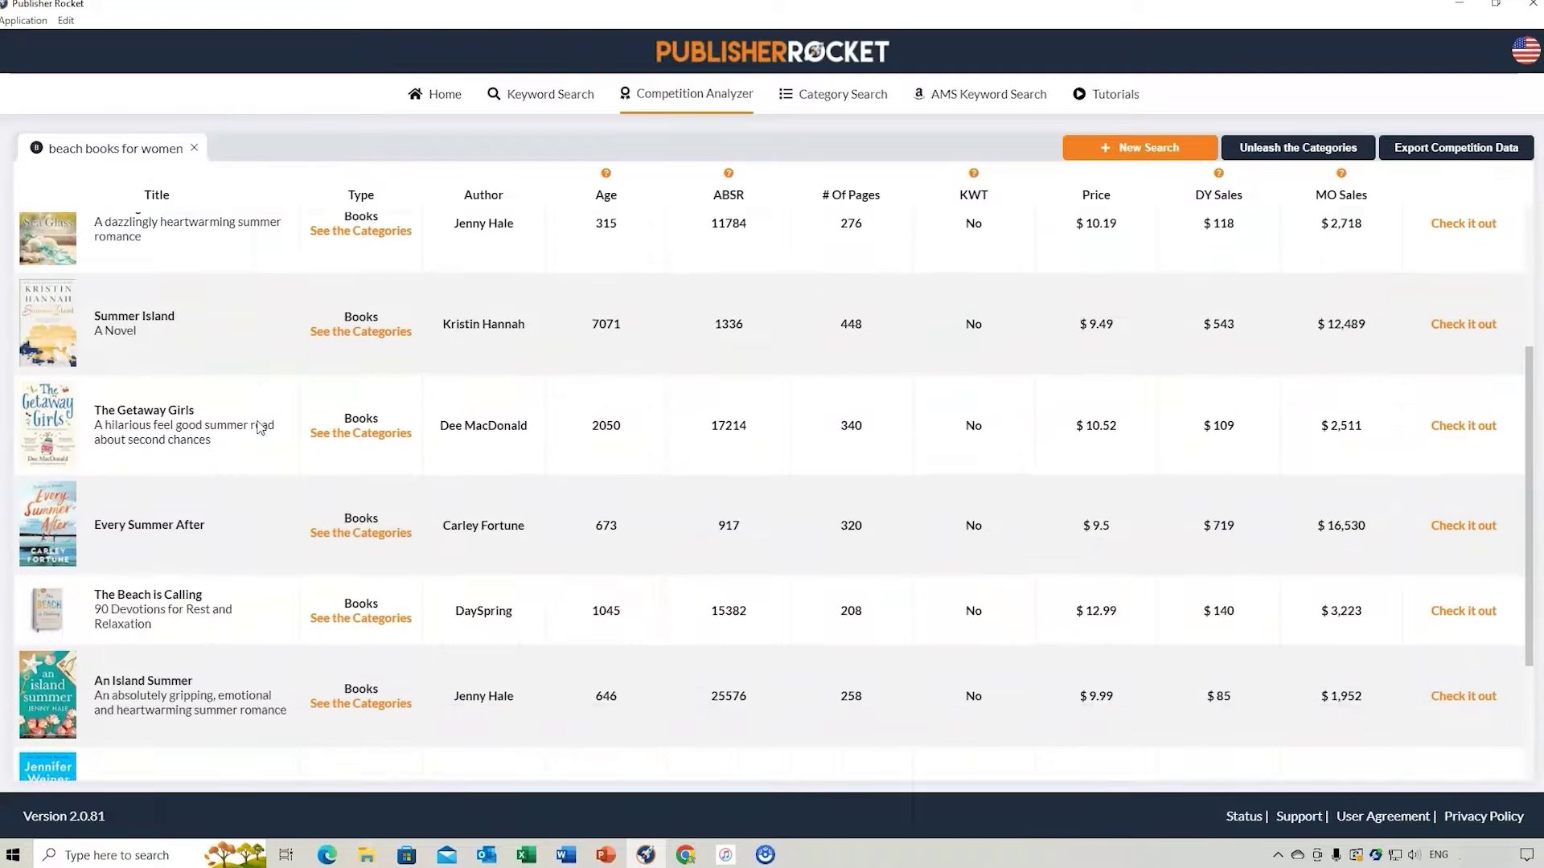
{"action": "scroll", "coordinate": [259, 427], "scroll_direction": "down", "scroll_amount": 1}
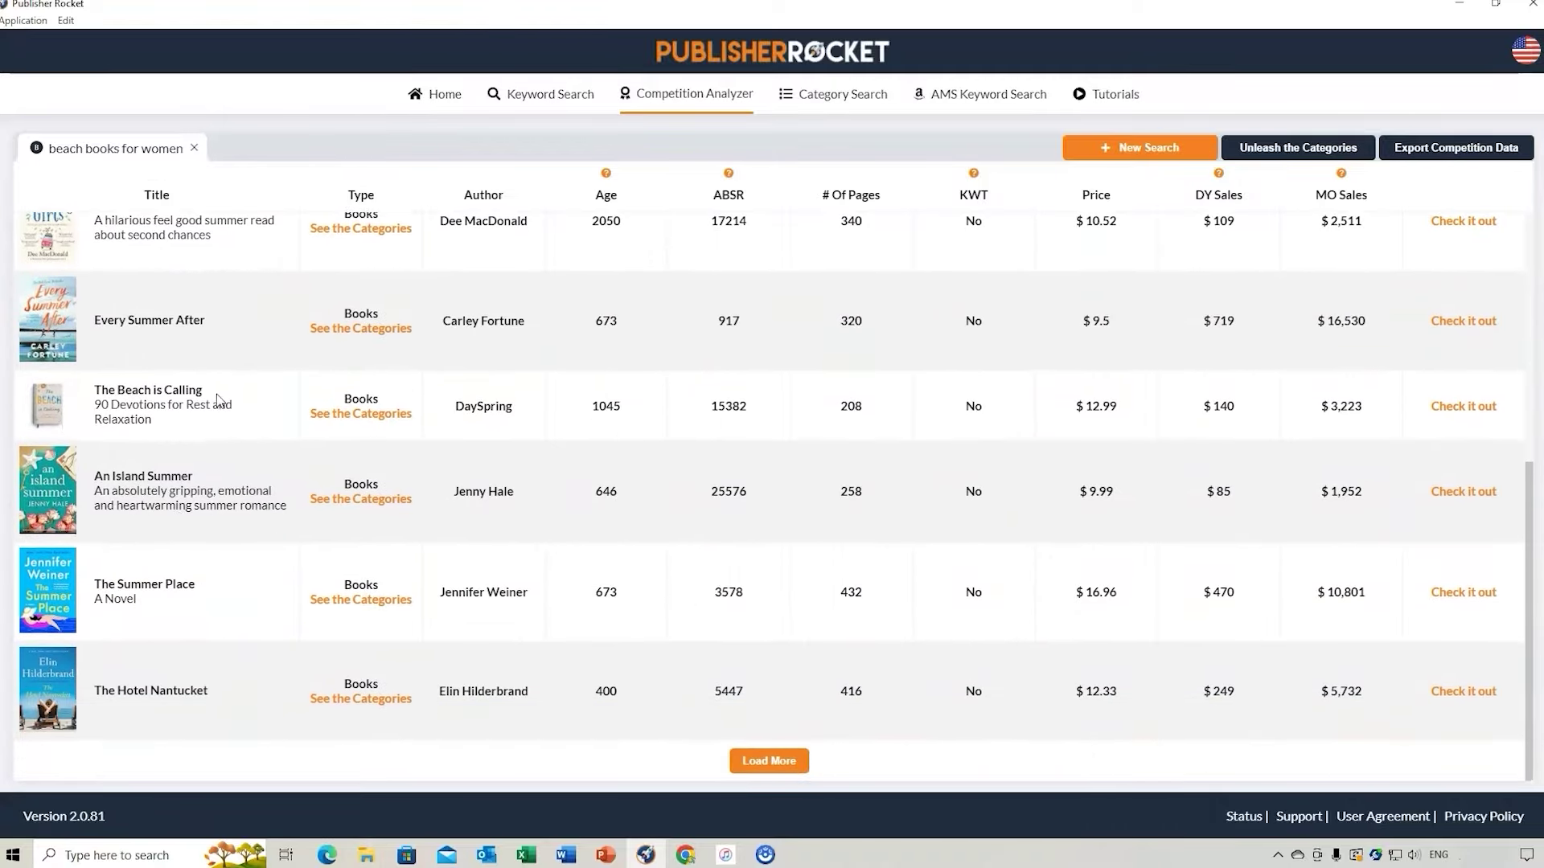
{"action": "scroll", "coordinate": [592, 537], "scroll_direction": "up", "scroll_amount": 6}
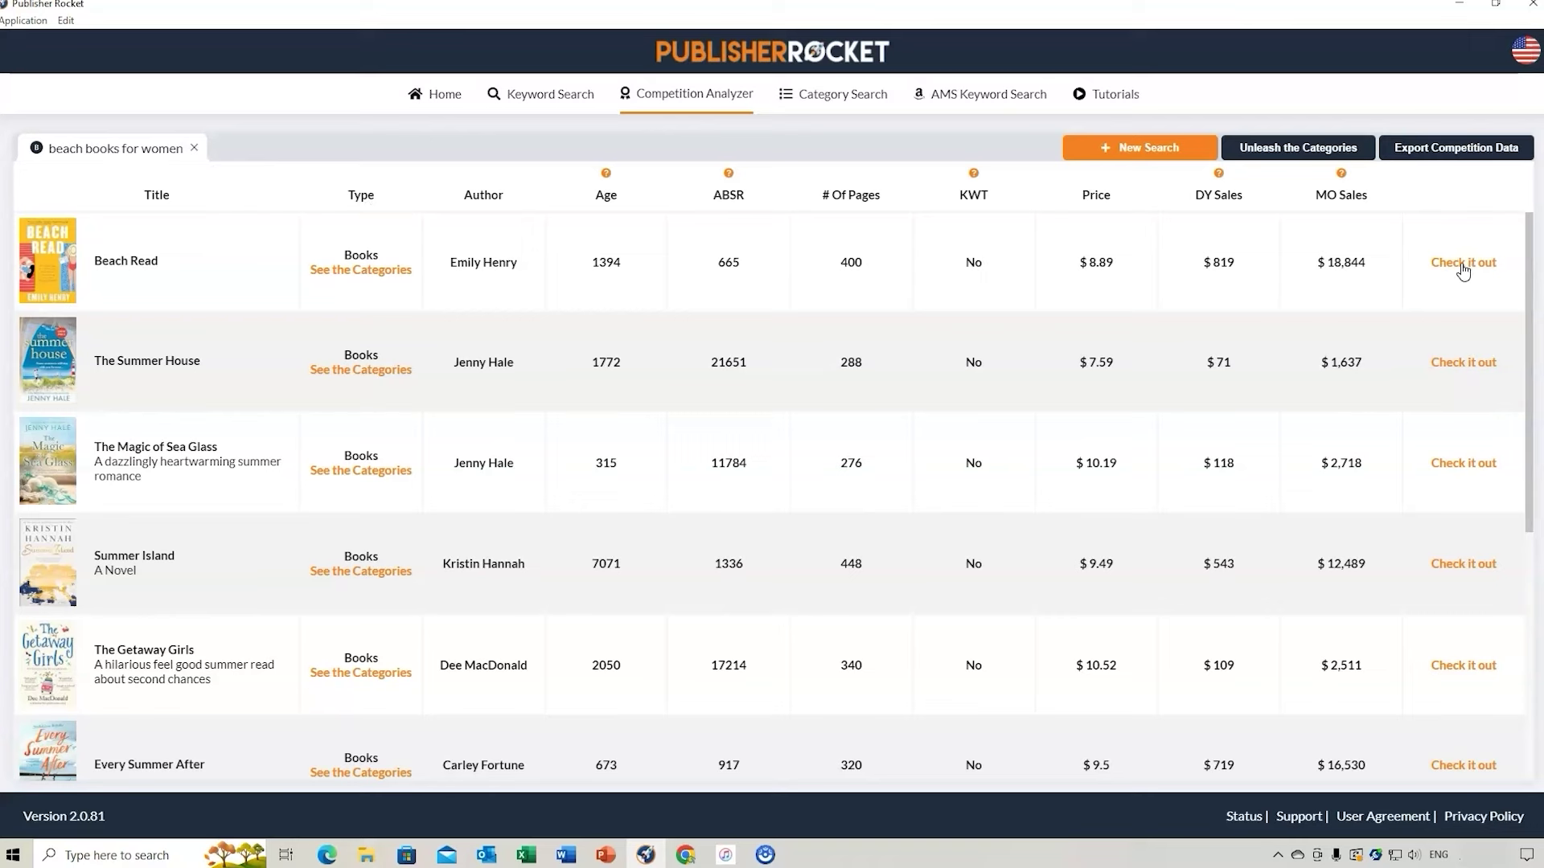
- View the categories of Beach Read and the insights for Romance > Romantic Comedy, returning to the competitor list
{"action": "left_click", "coordinate": [359, 273]}
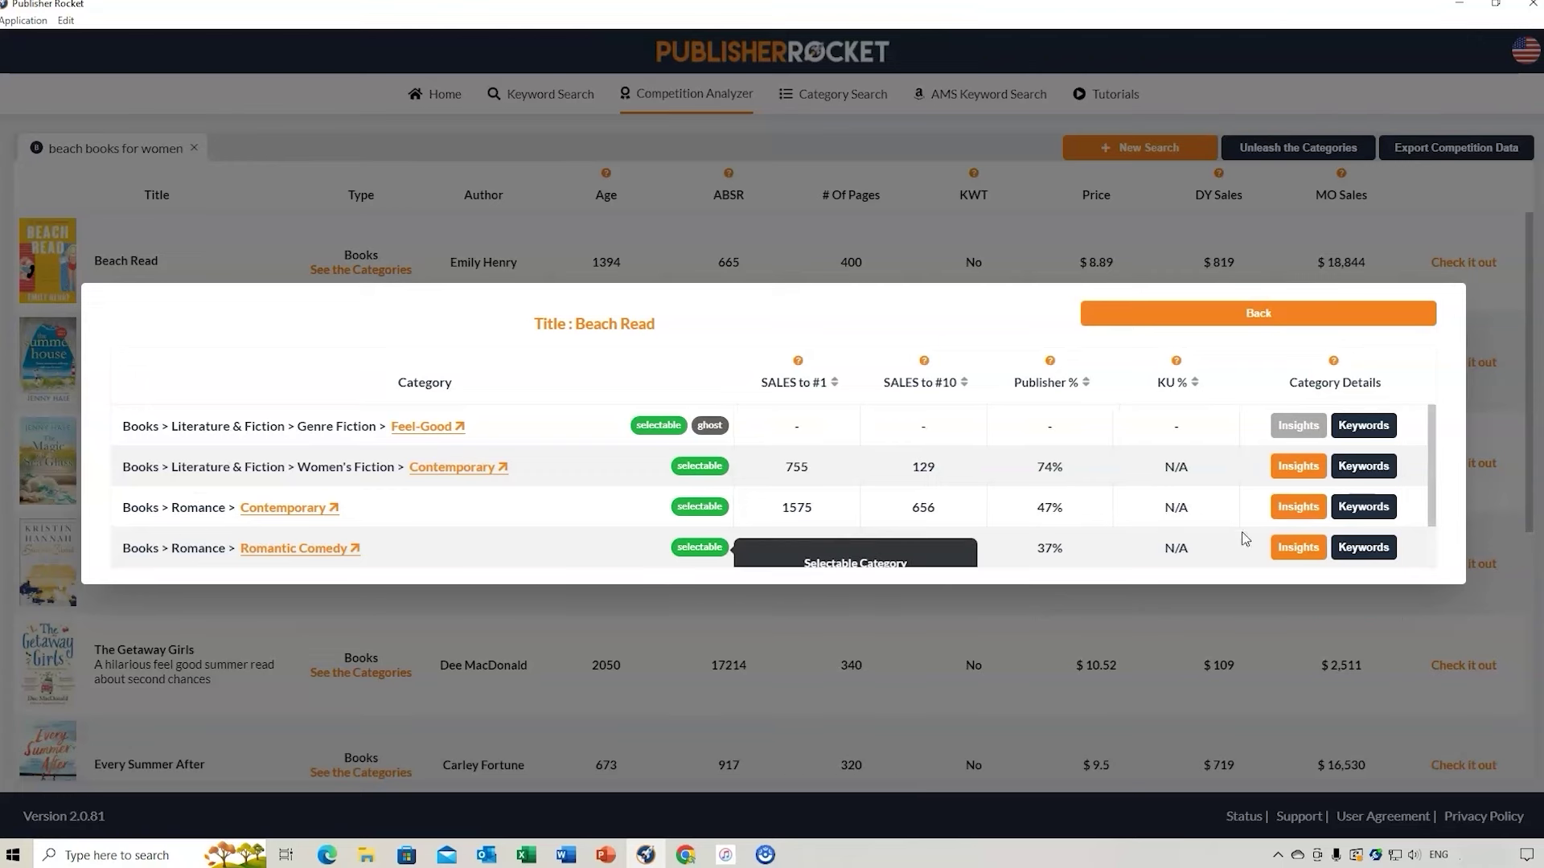
{"action": "left_click", "coordinate": [1302, 550]}
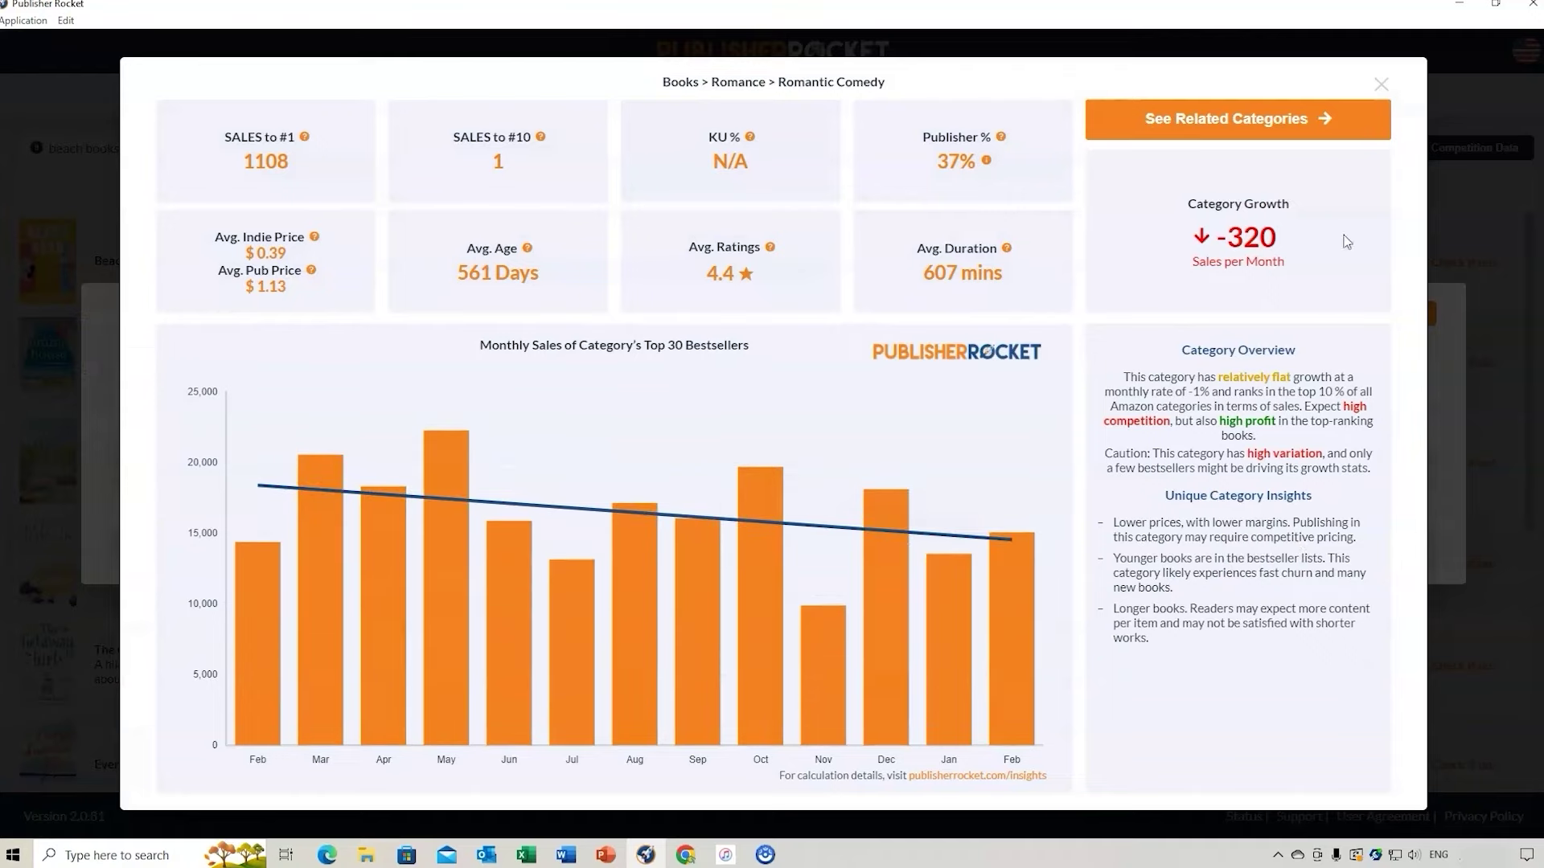
{"action": "left_click", "coordinate": [1381, 84]}
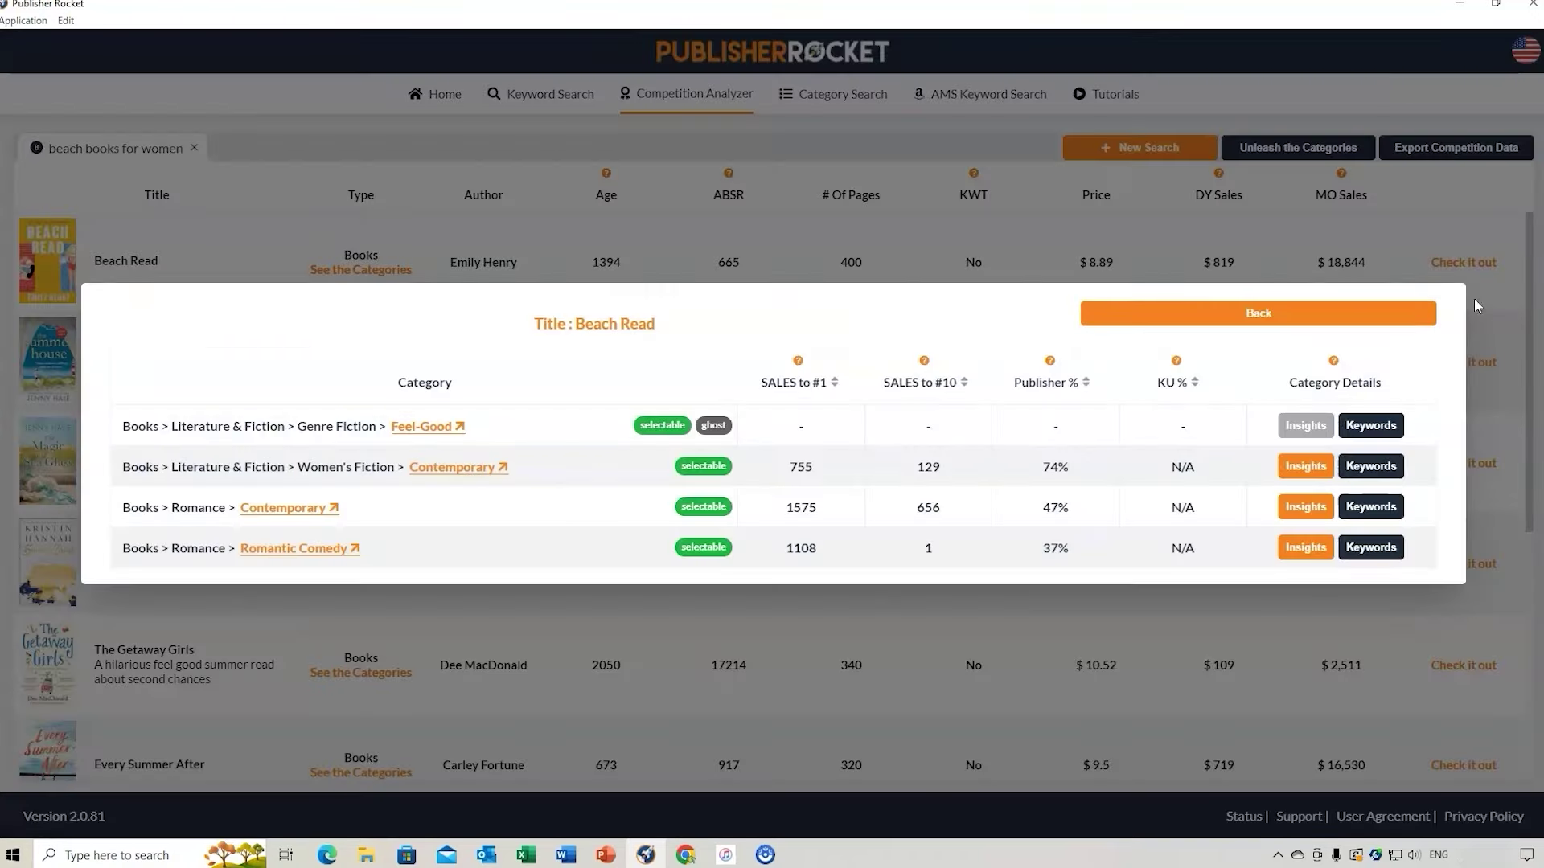
{"action": "left_click", "coordinate": [1328, 317]}
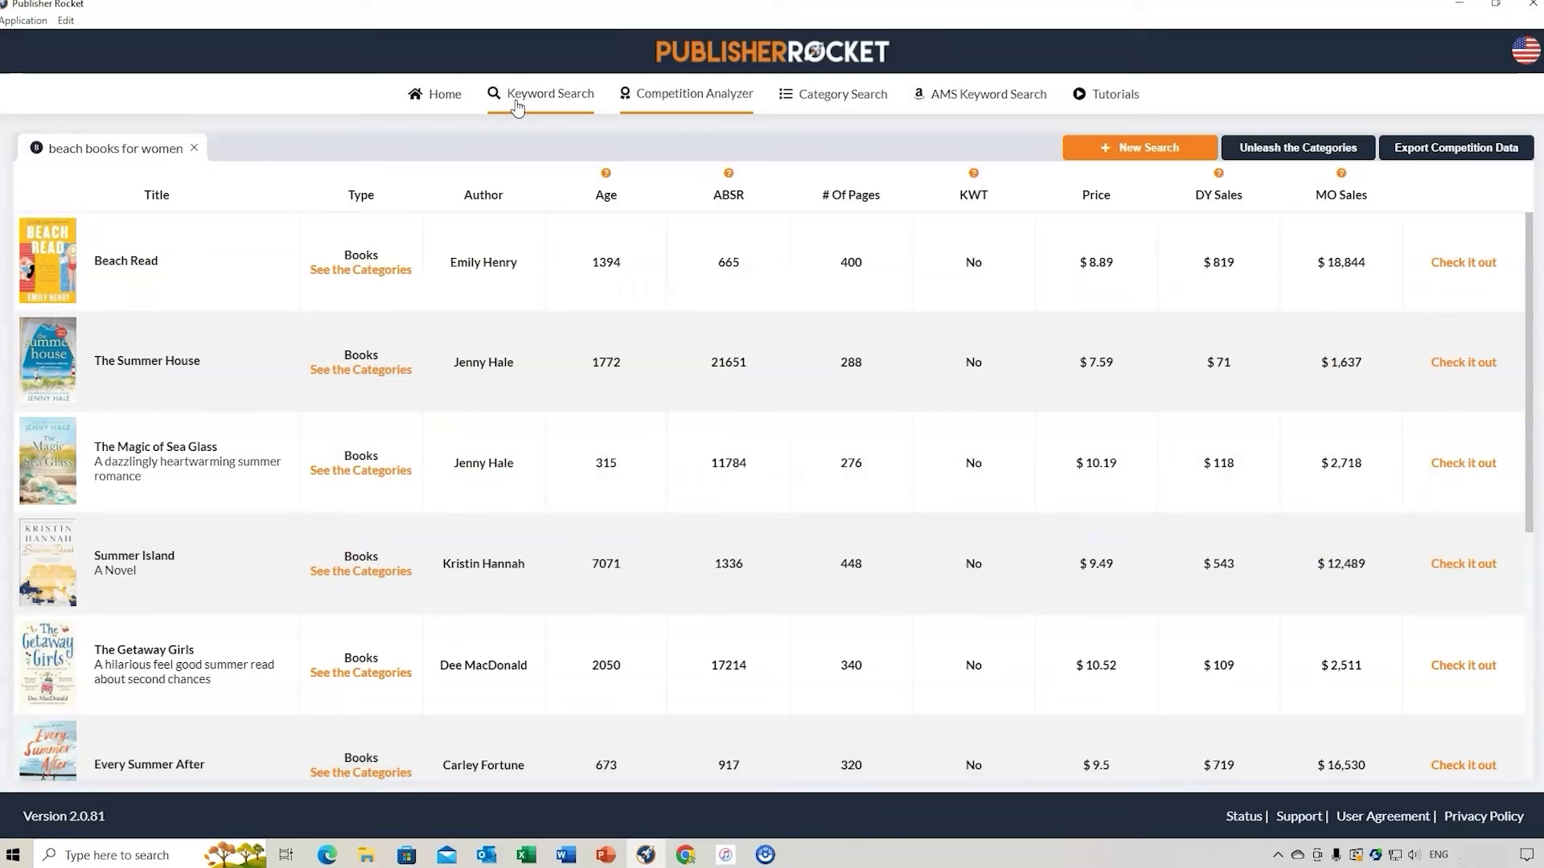
- From the beach keyword results, run the competition analysis for "beach house guest book" and review the listed books' sales
{"action": "left_click", "coordinate": [576, 98]}
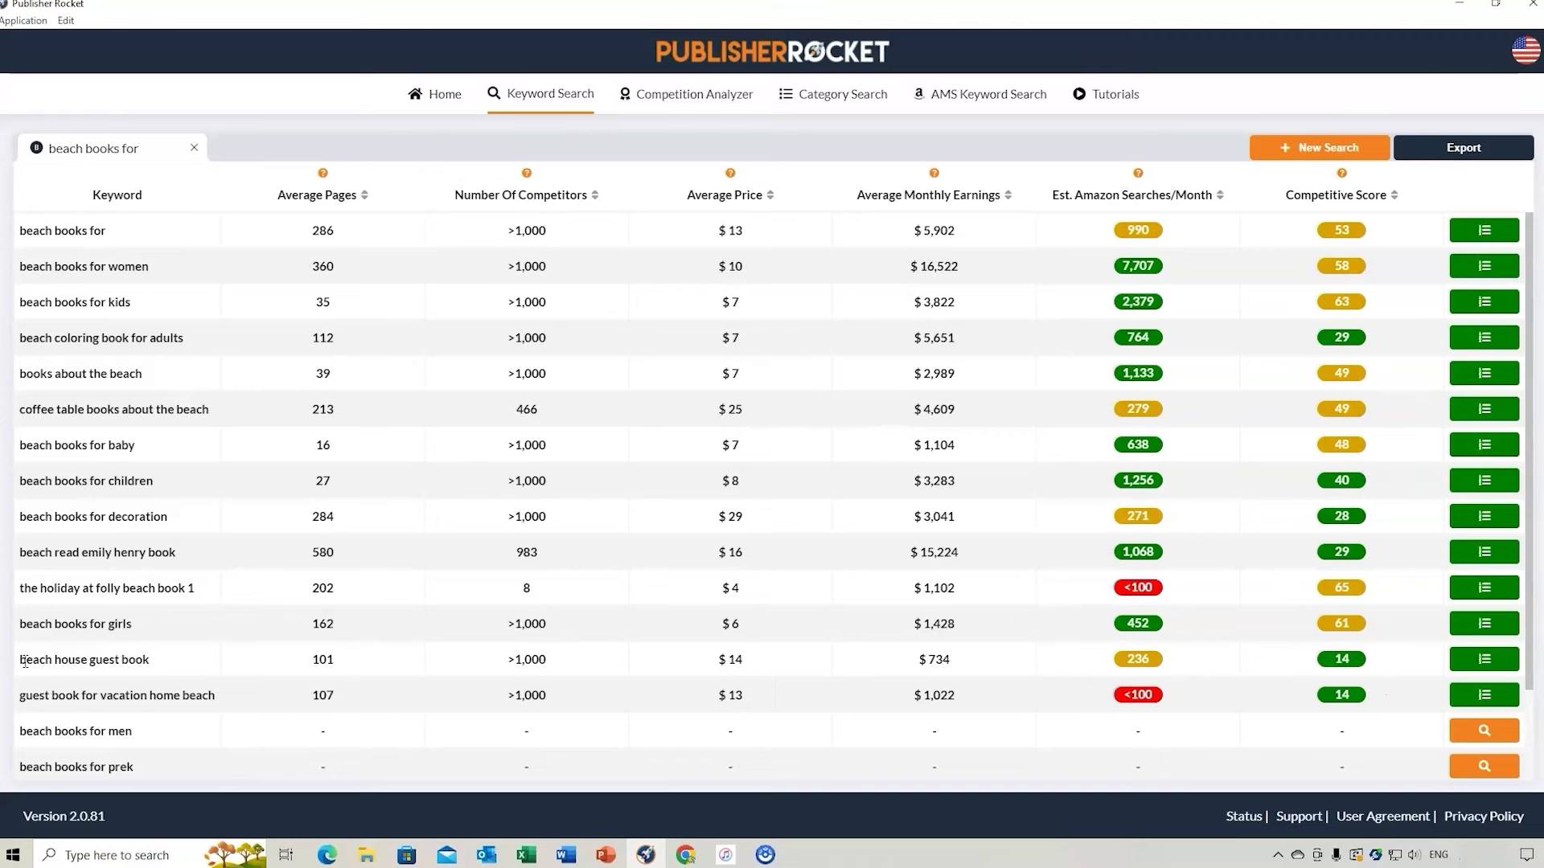
{"action": "left_click_drag", "start_coordinate": [25, 661], "coordinate": [150, 660]}
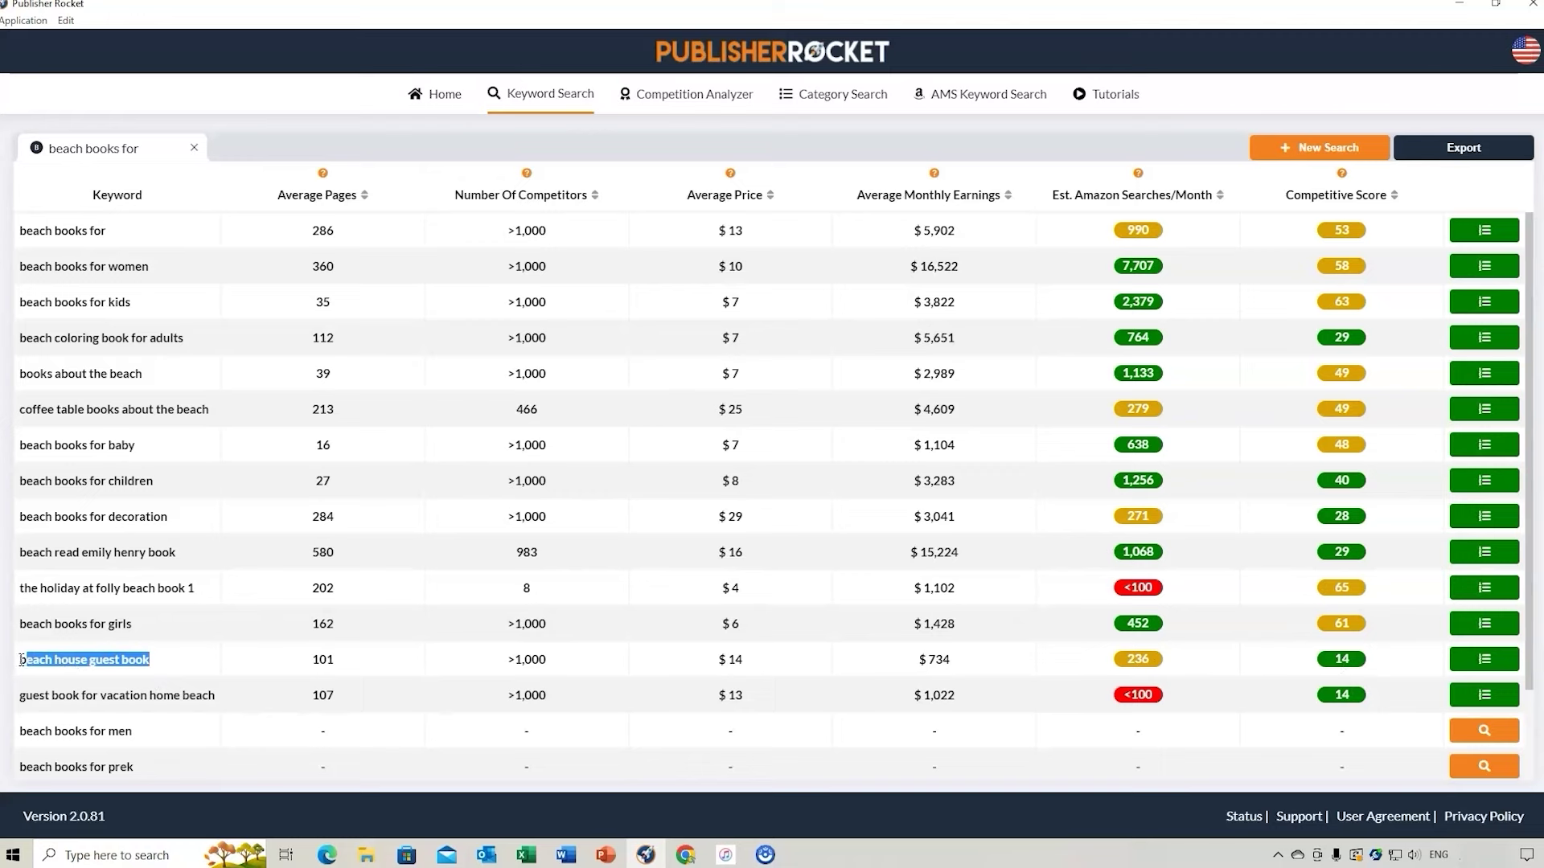
{"action": "left_click_drag", "start_coordinate": [20, 661], "coordinate": [153, 660]}
{"action": "left_click", "coordinate": [1484, 658]}
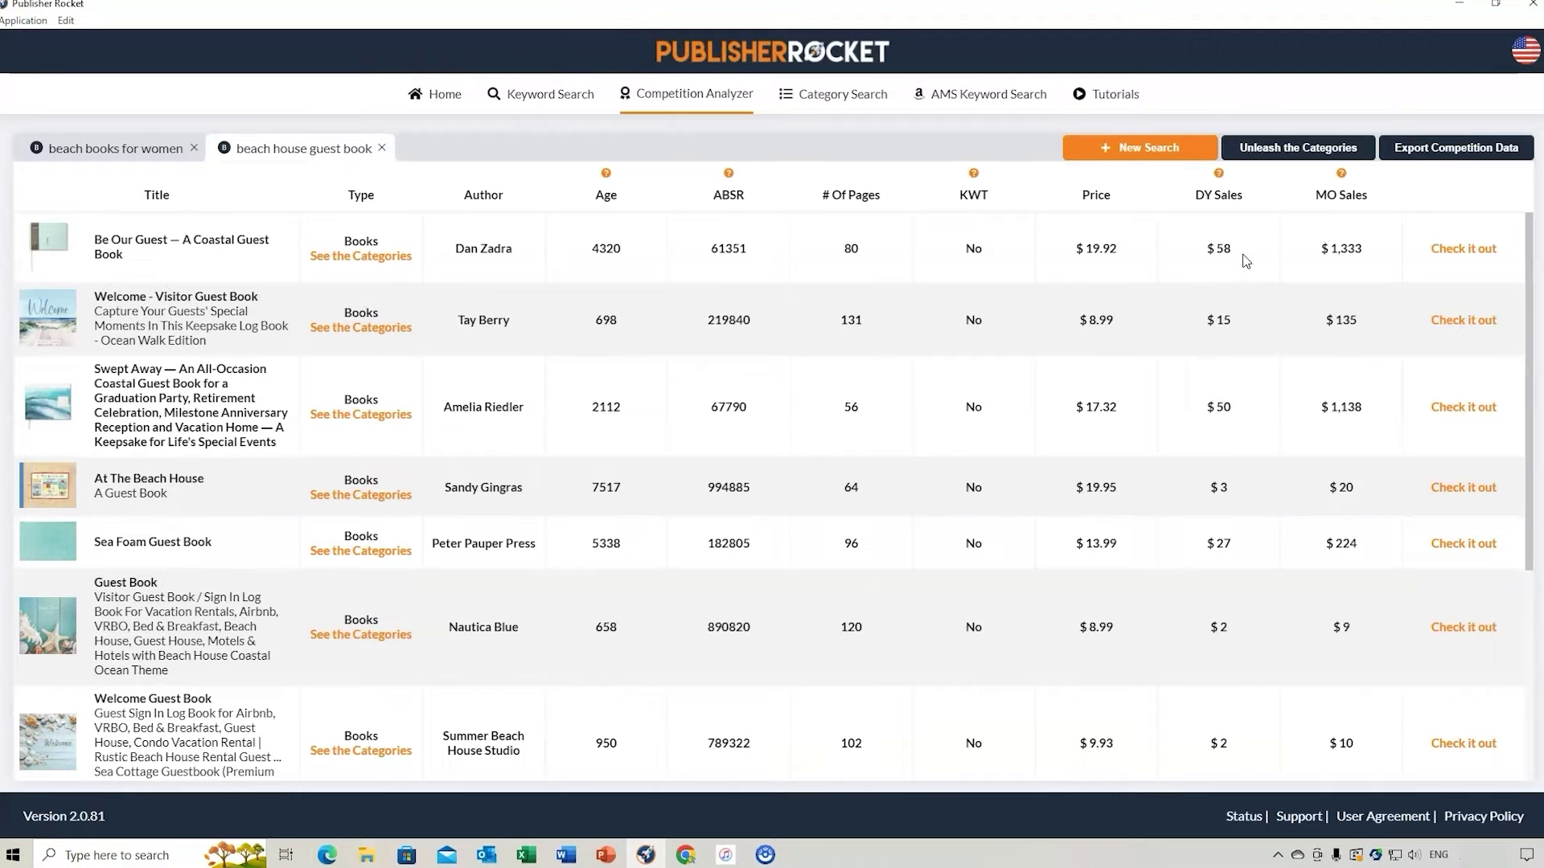
{"action": "scroll", "coordinate": [1281, 478], "scroll_direction": "down", "scroll_amount": 5}
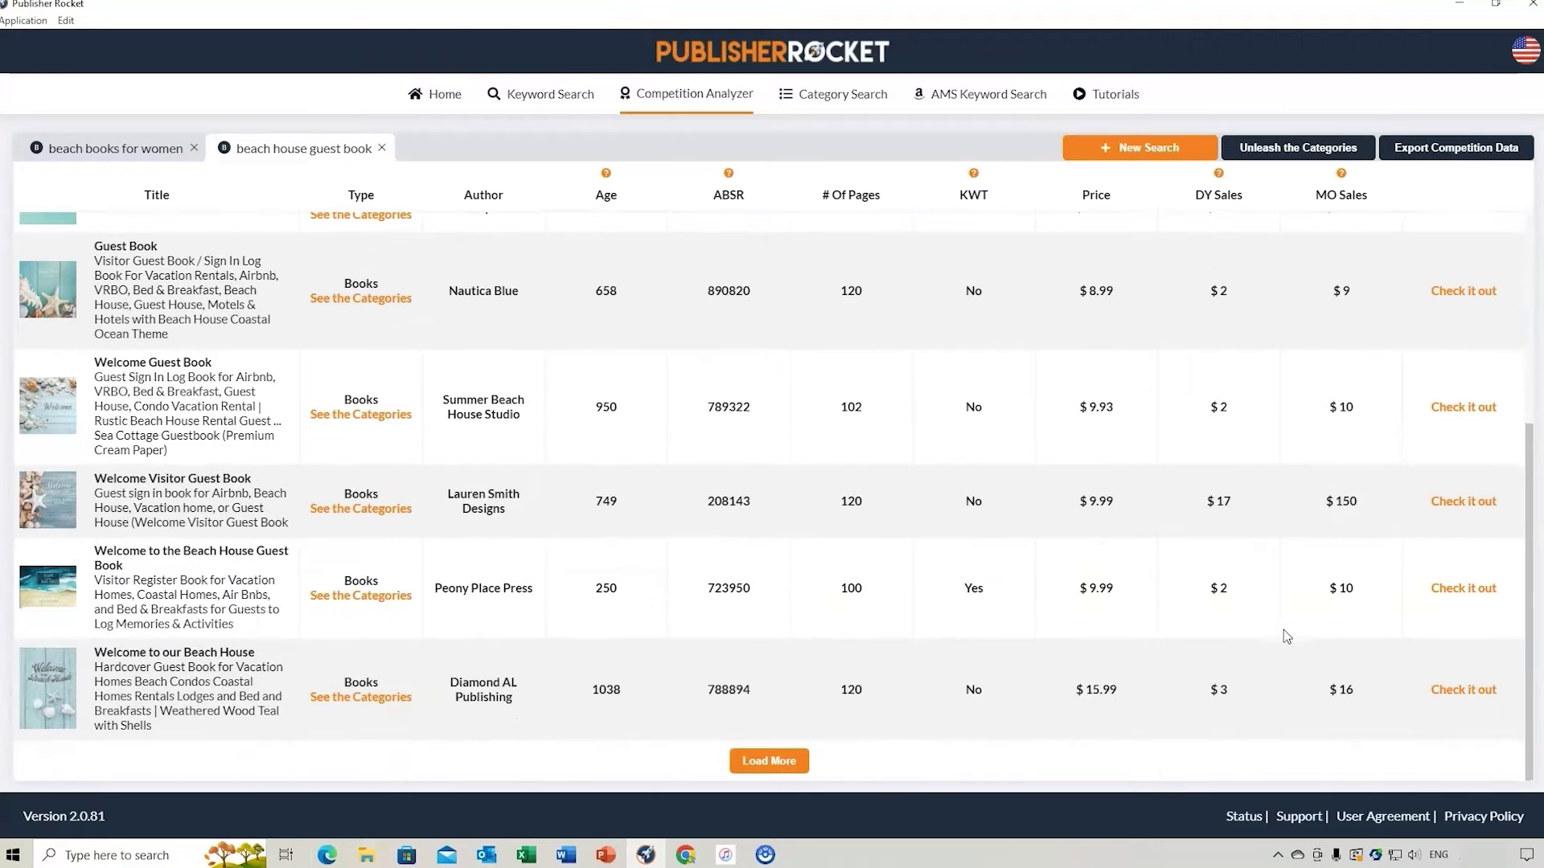
{"action": "scroll", "coordinate": [1280, 631], "scroll_direction": "up", "scroll_amount": 5}
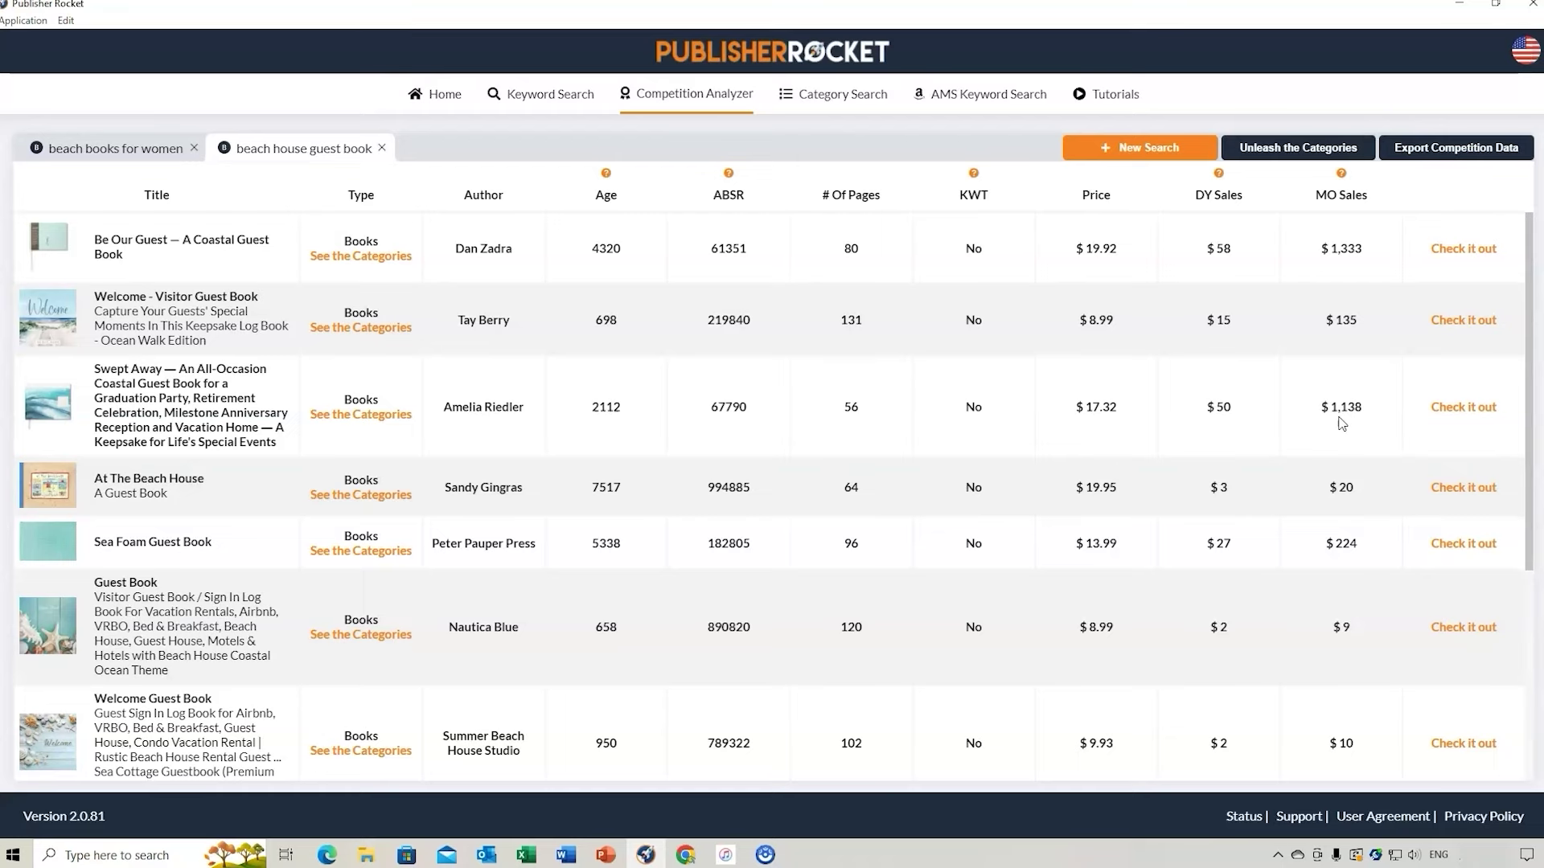
{"action": "scroll", "coordinate": [1341, 424], "scroll_direction": "down", "scroll_amount": 3}
{"action": "scroll", "coordinate": [1342, 424], "scroll_direction": "up", "scroll_amount": 3}
- Run a new competitor analysis of Books for the phrase "Letter Tracing book for"
{"action": "left_click", "coordinate": [1112, 154]}
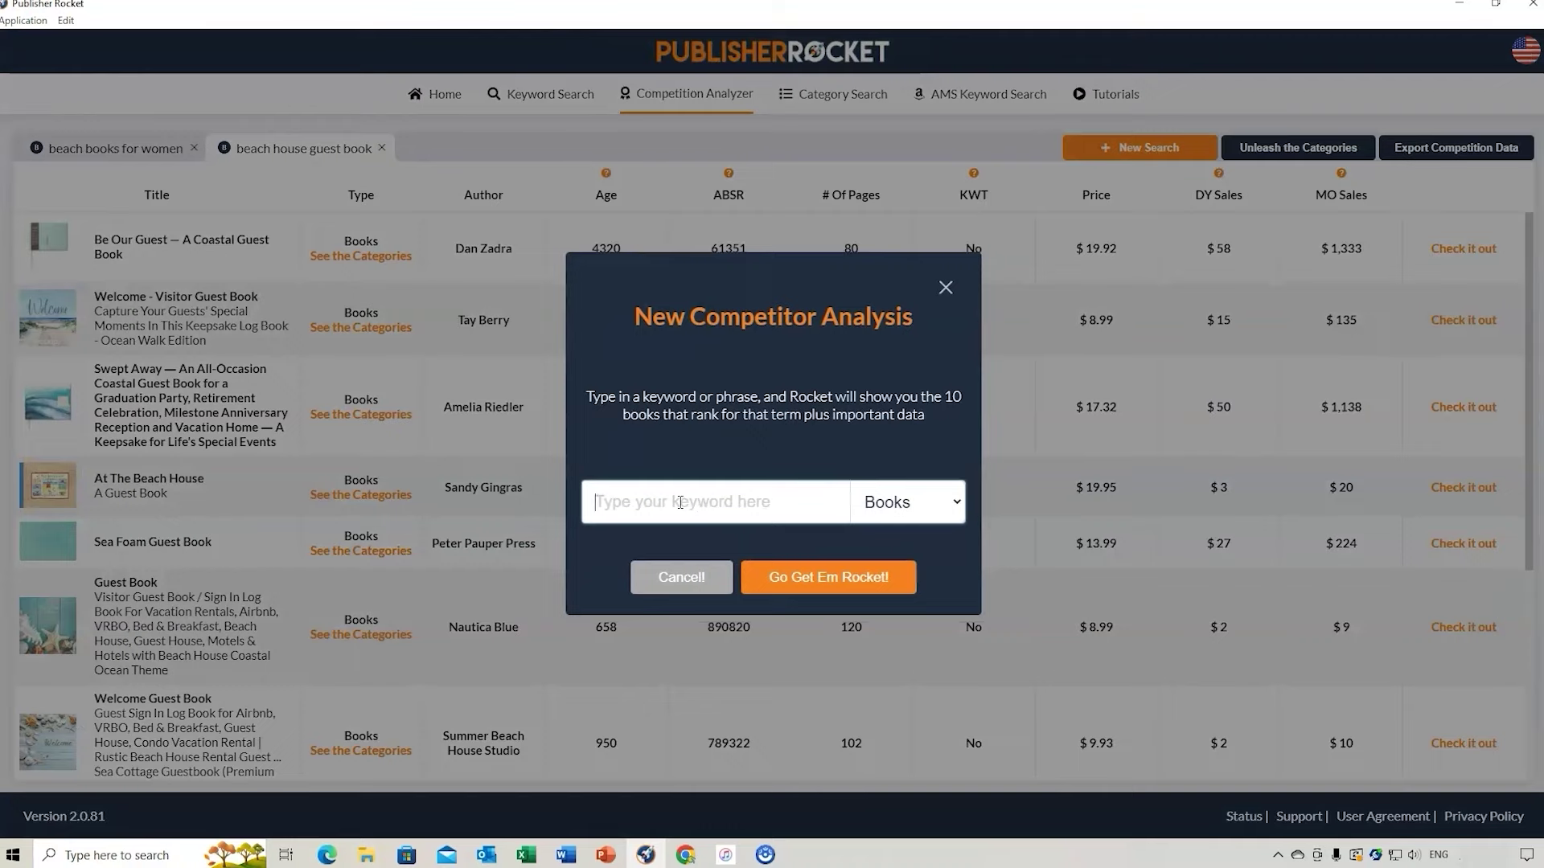
{"action": "type", "text": "Letter Tracing book for"}
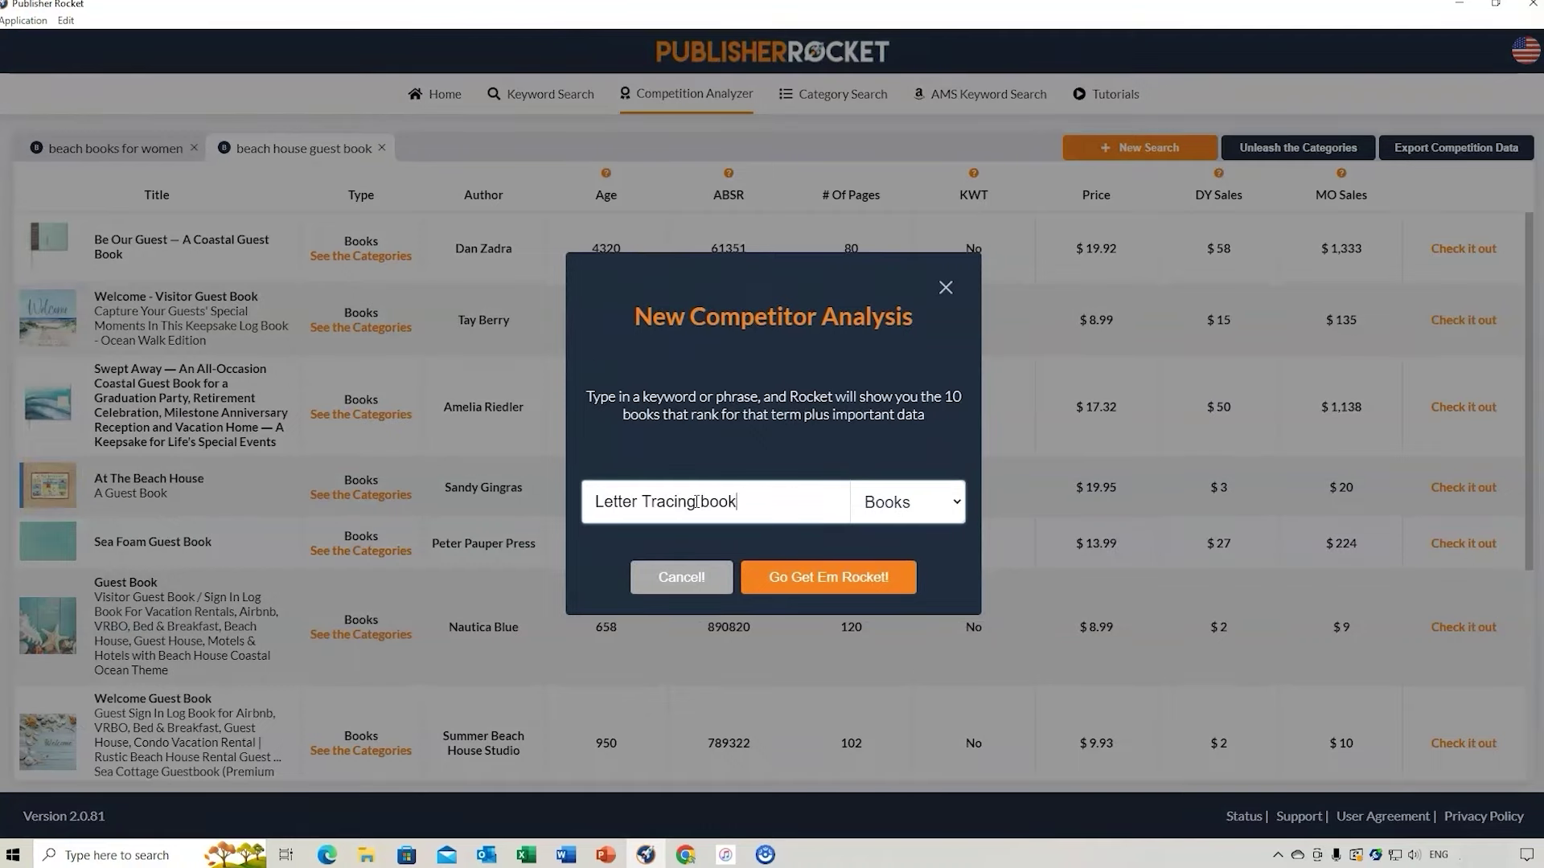
{"action": "left_click", "coordinate": [832, 578]}
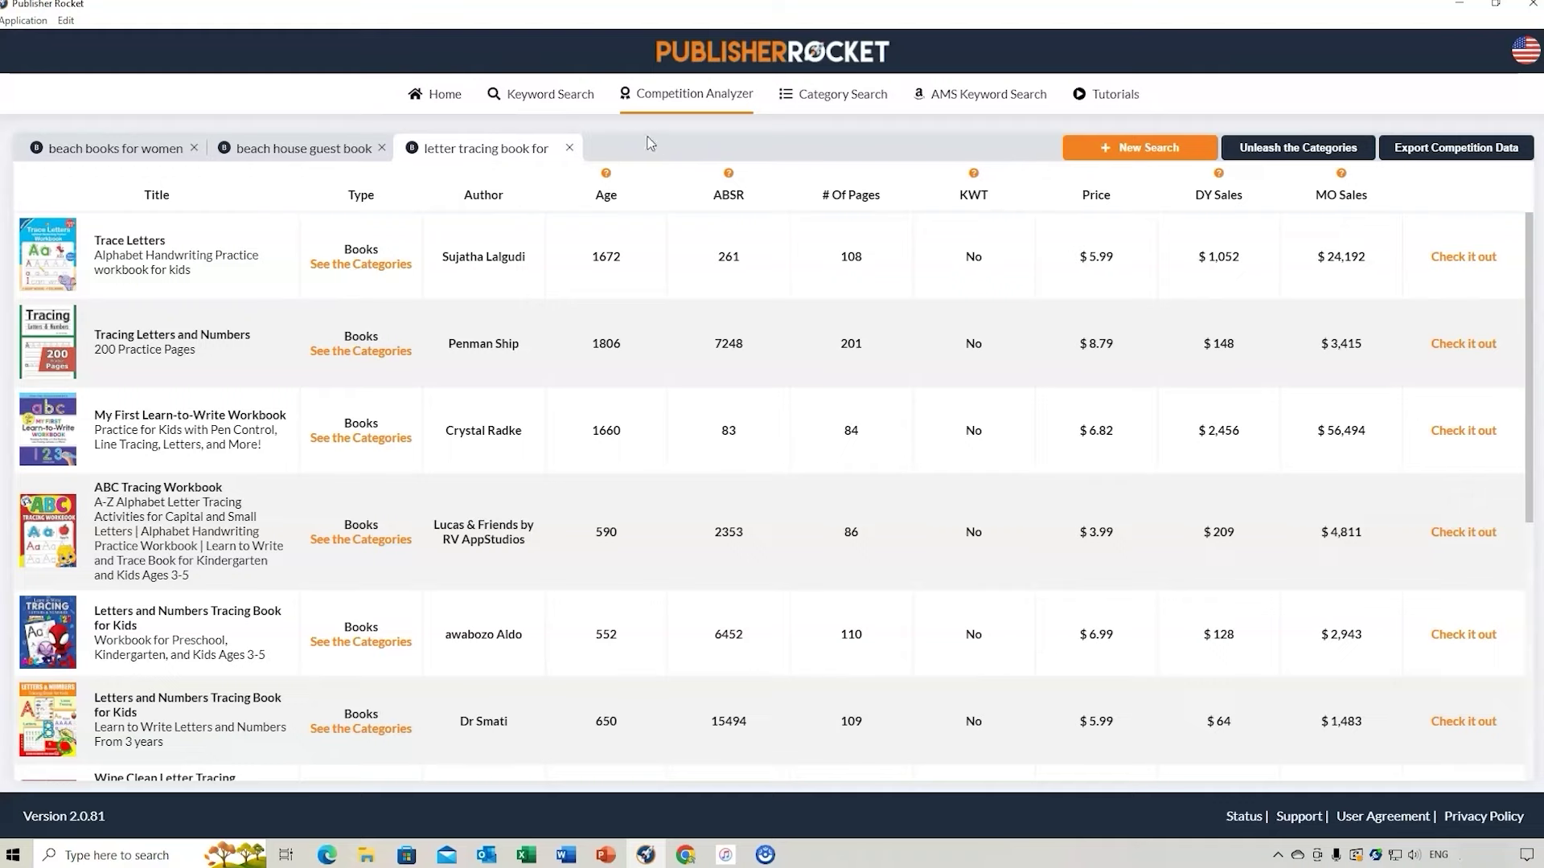
- Run a new keyword search in Books for "Letter Tracing Book for"
{"action": "left_click", "coordinate": [540, 94]}
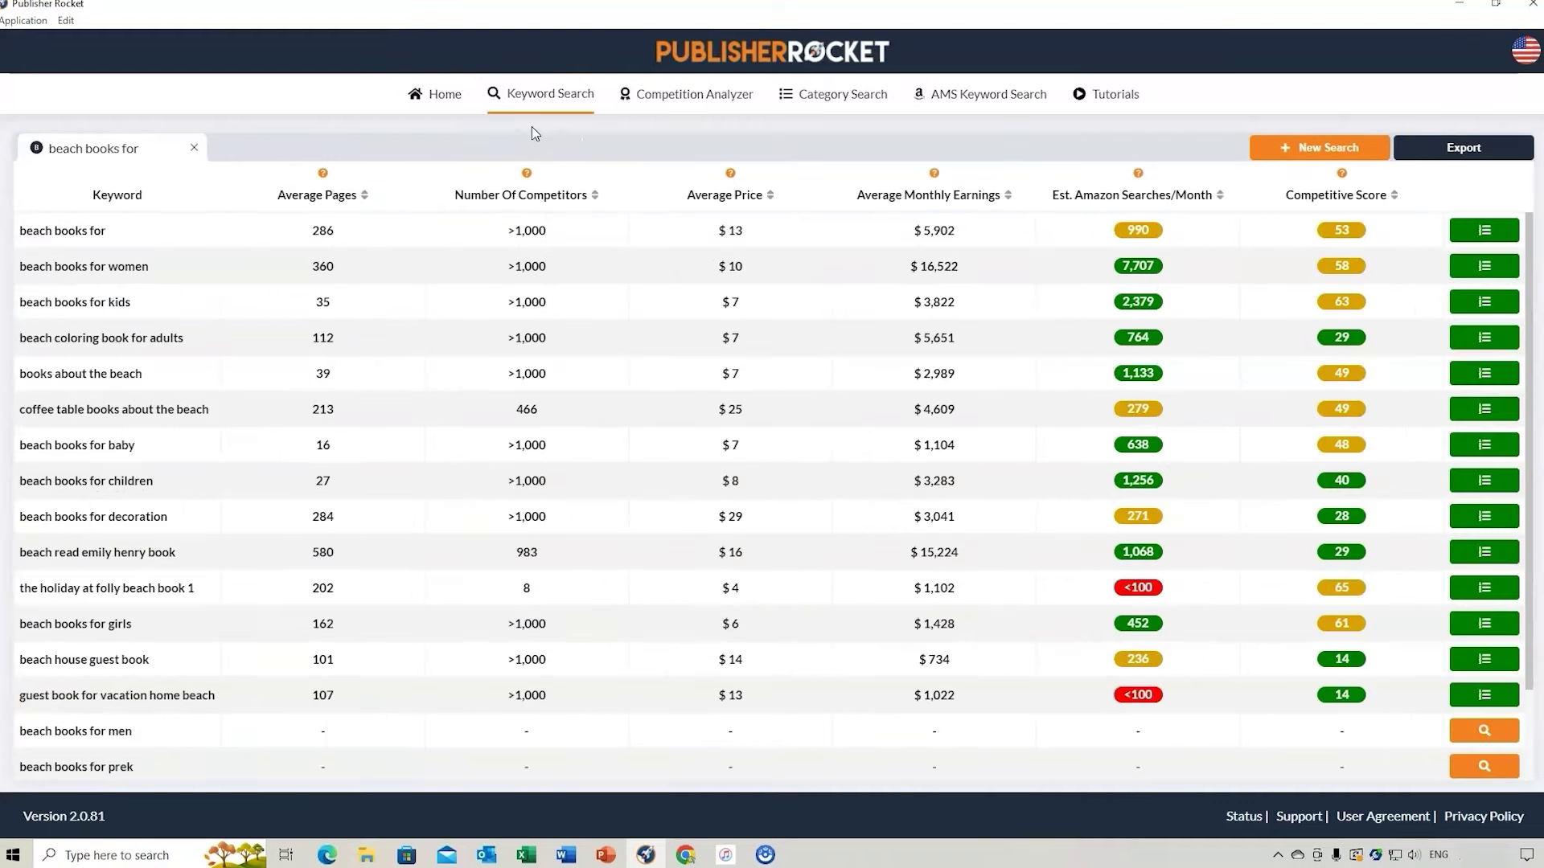
{"action": "left_click", "coordinate": [1286, 152]}
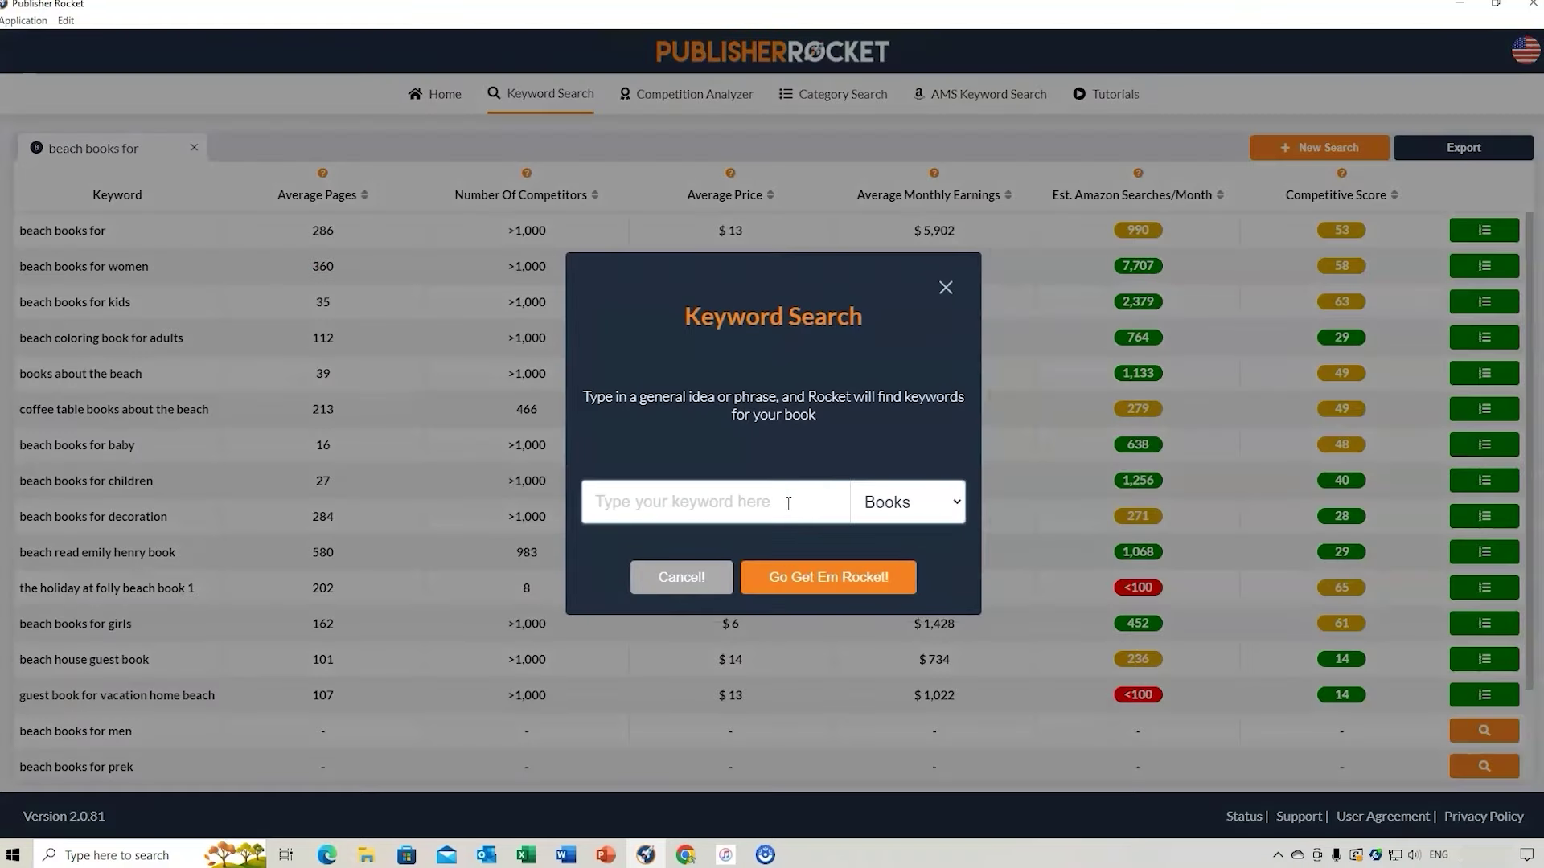
{"action": "type", "text": "Letter "}
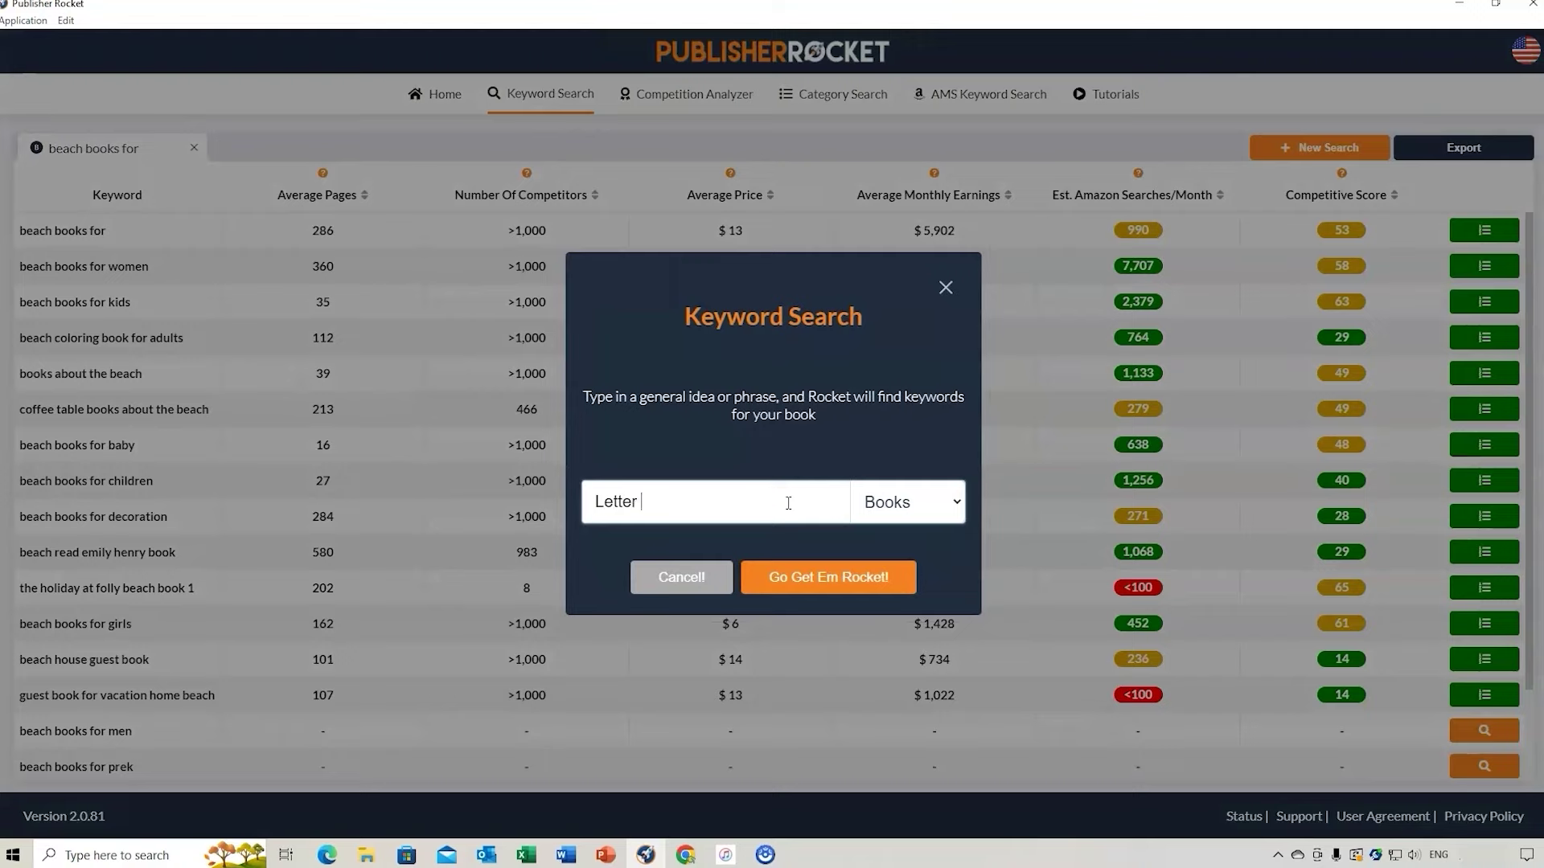
{"action": "type", "text": "Tracing Book for"}
{"action": "left_click", "coordinate": [871, 576]}
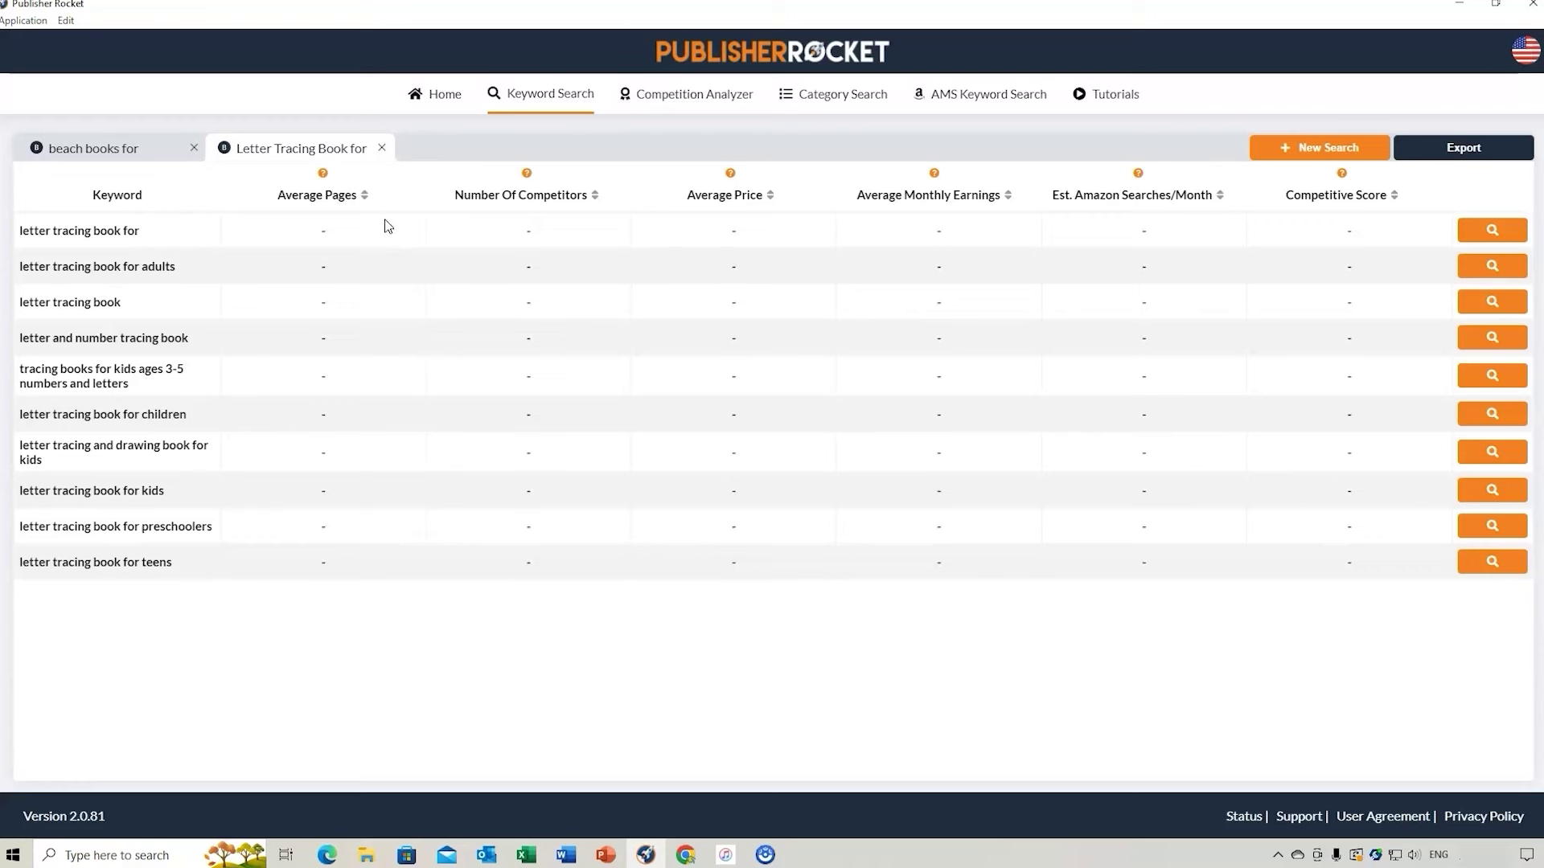
- Retrieve the metrics for every letter tracing keyword and compare their monthly searches and competitive scores
{"action": "left_click", "coordinate": [1492, 231]}
{"action": "left_click", "coordinate": [1493, 267]}
{"action": "left_click", "coordinate": [1492, 305]}
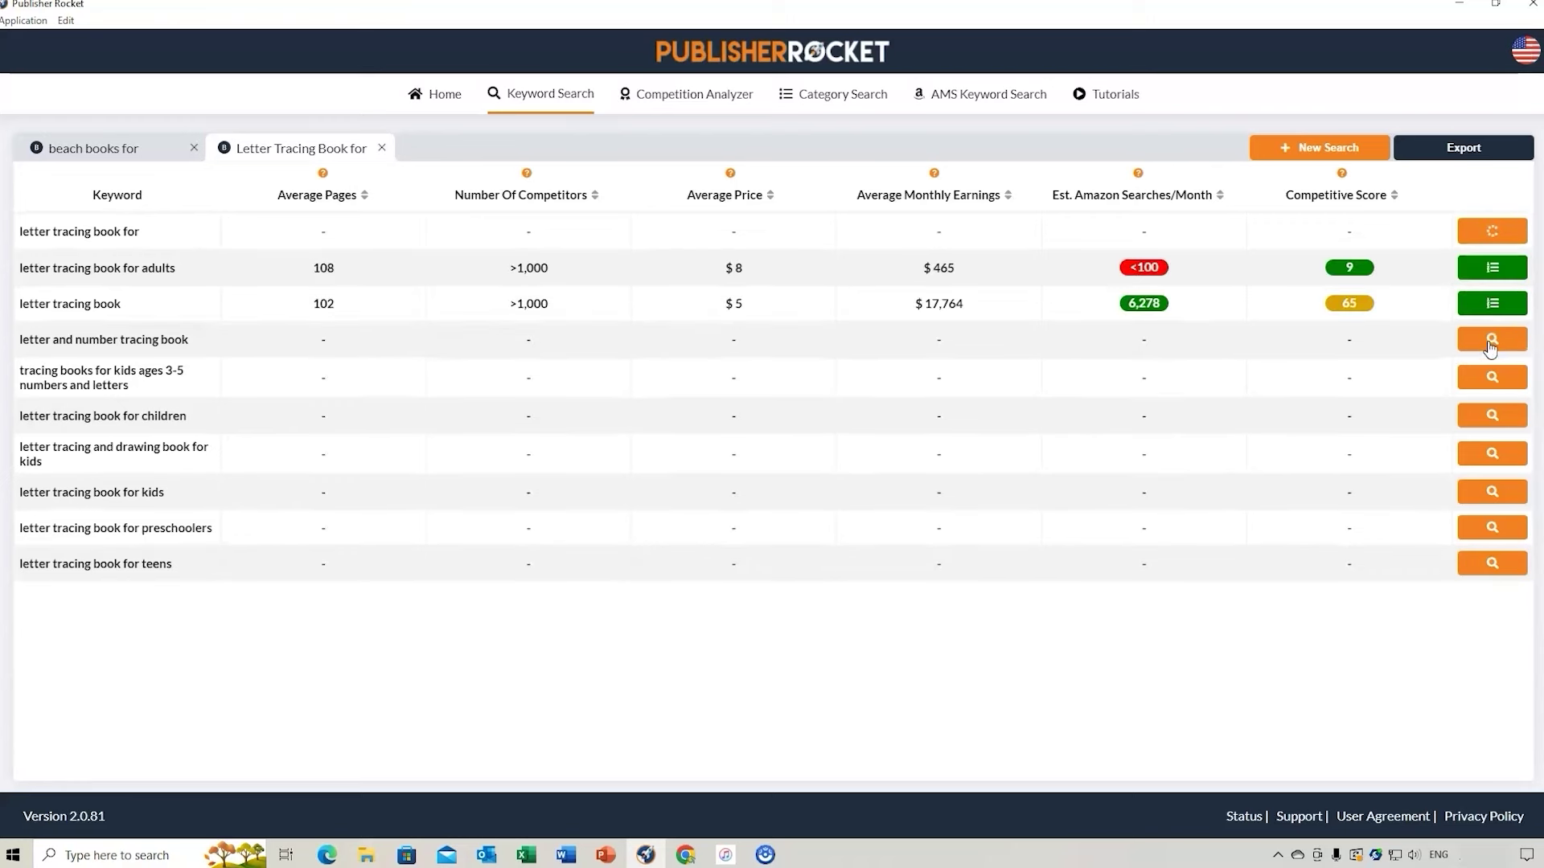
{"action": "left_click", "coordinate": [1492, 339]}
{"action": "left_click", "coordinate": [1492, 378]}
{"action": "left_click", "coordinate": [1492, 415]}
{"action": "left_click", "coordinate": [1493, 455]}
{"action": "left_click", "coordinate": [1492, 493]}
{"action": "left_click", "coordinate": [1492, 529]}
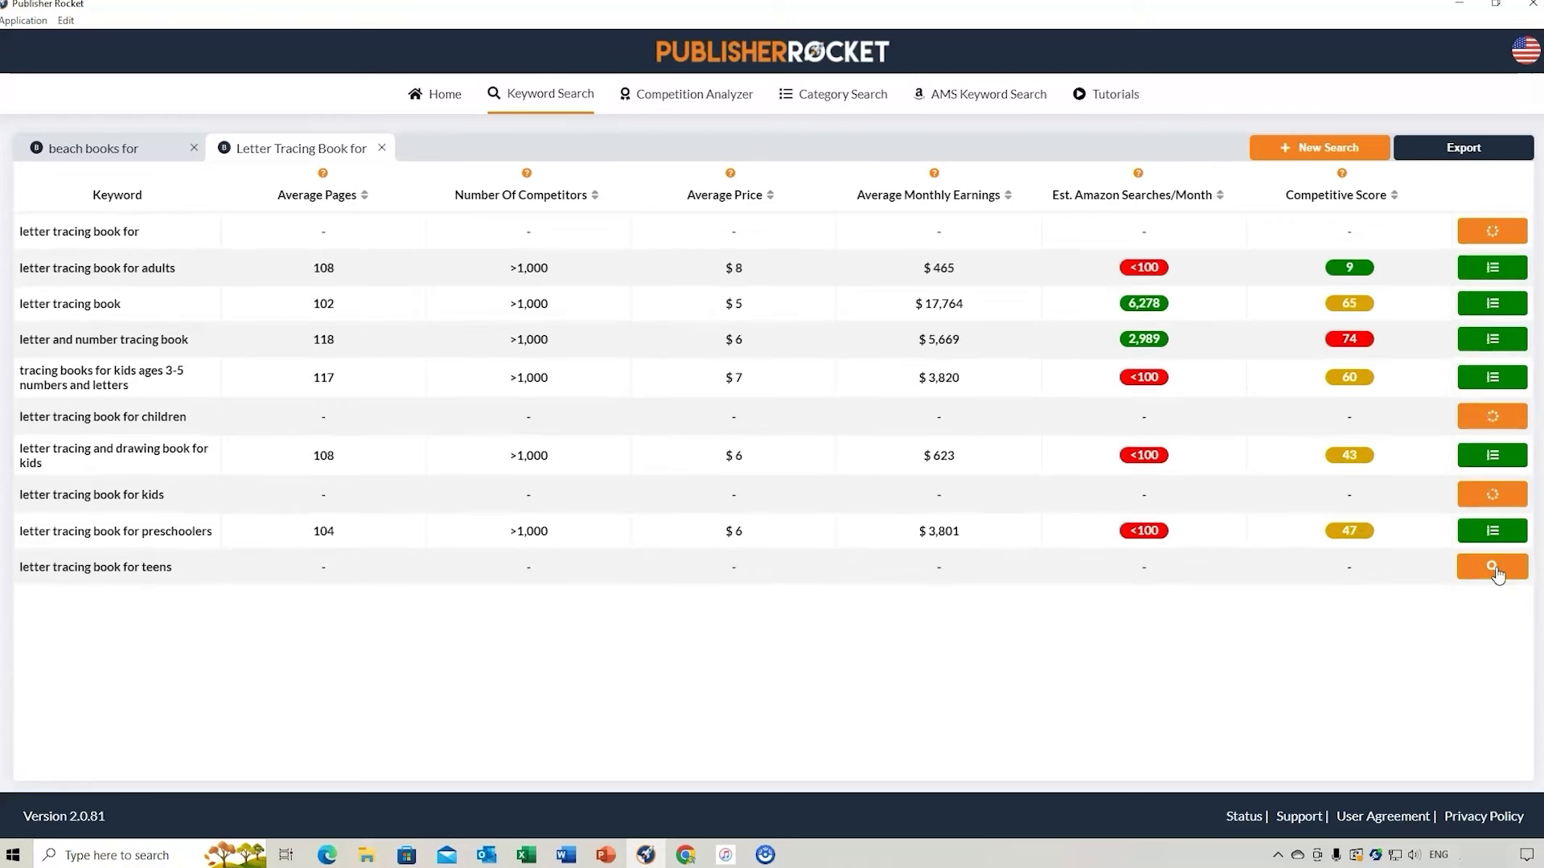
{"action": "left_click", "coordinate": [1492, 565]}
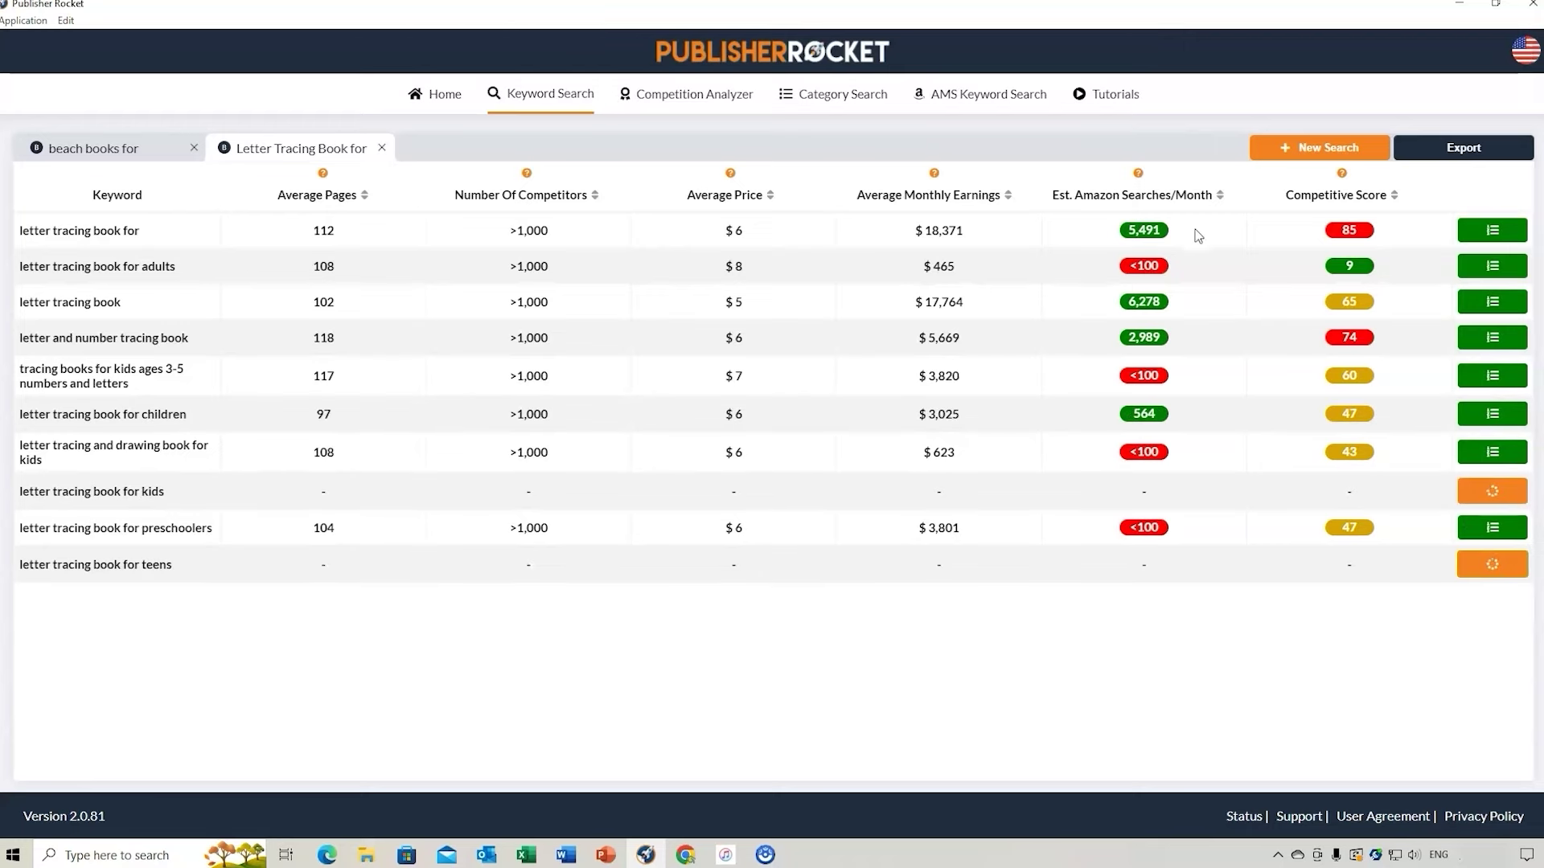
{"action": "mouse_move", "coordinate": [1153, 225]}
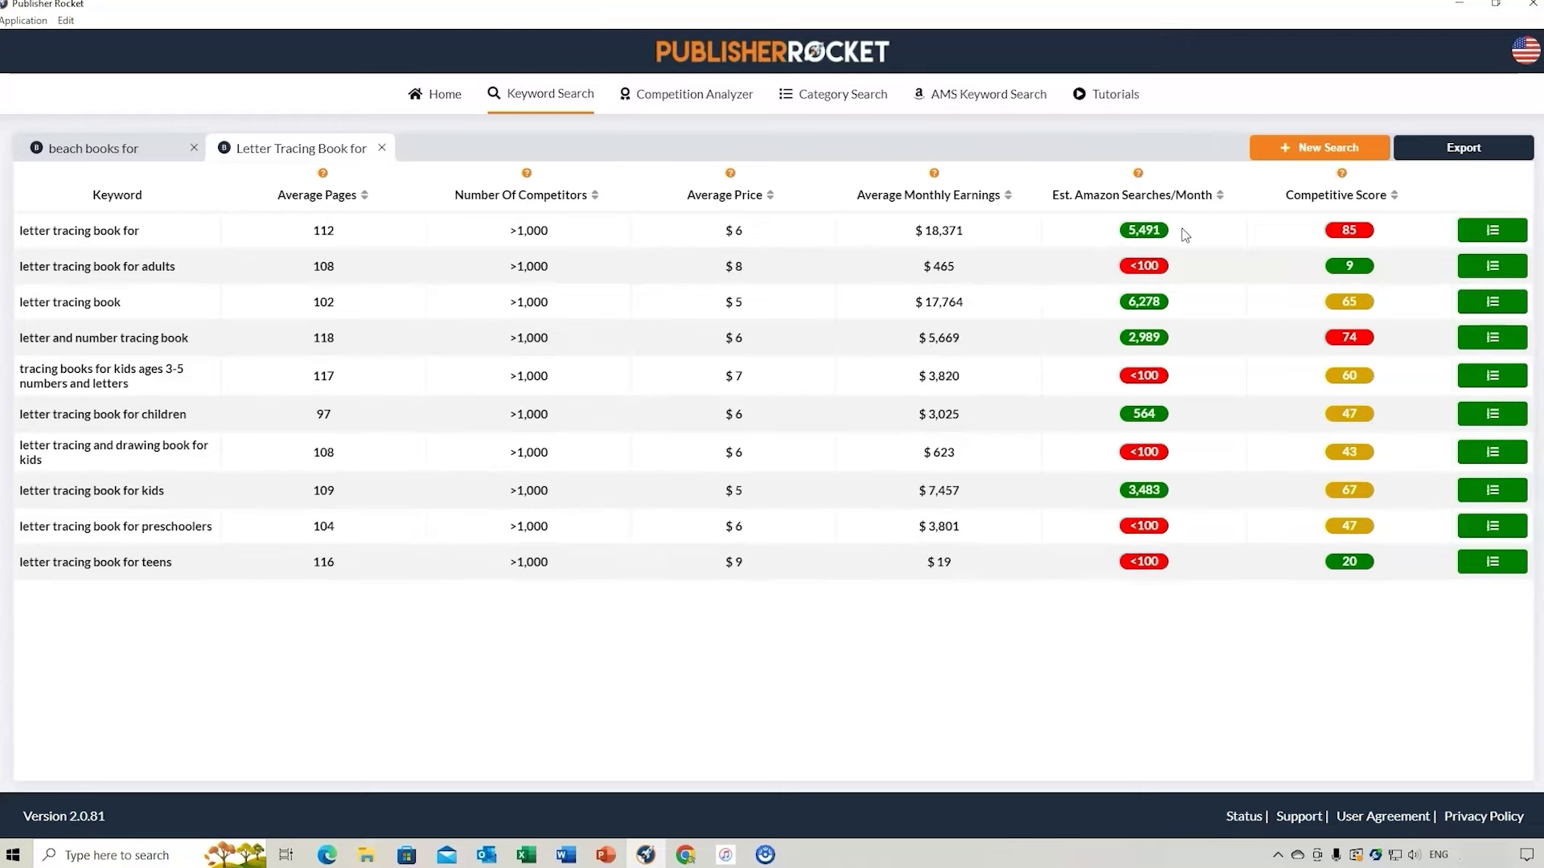
{"action": "mouse_move", "coordinate": [1328, 234]}
{"action": "mouse_move", "coordinate": [1356, 494]}
- Run another keyword search in Books for "ABC letter tracing"
{"action": "left_click", "coordinate": [1292, 152]}
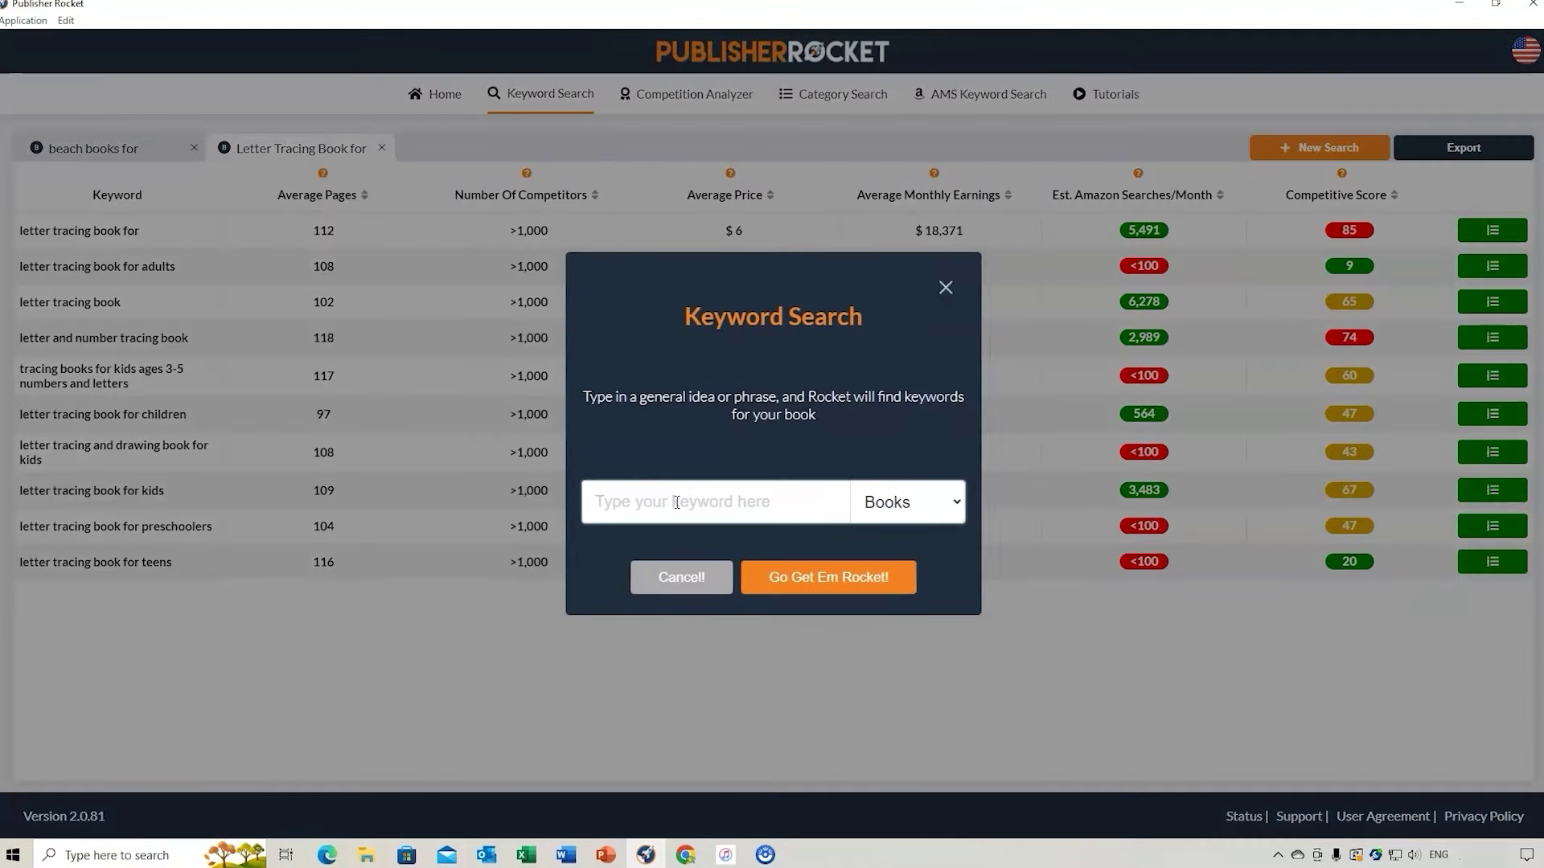
{"action": "type", "text": "ABC letter tracing"}
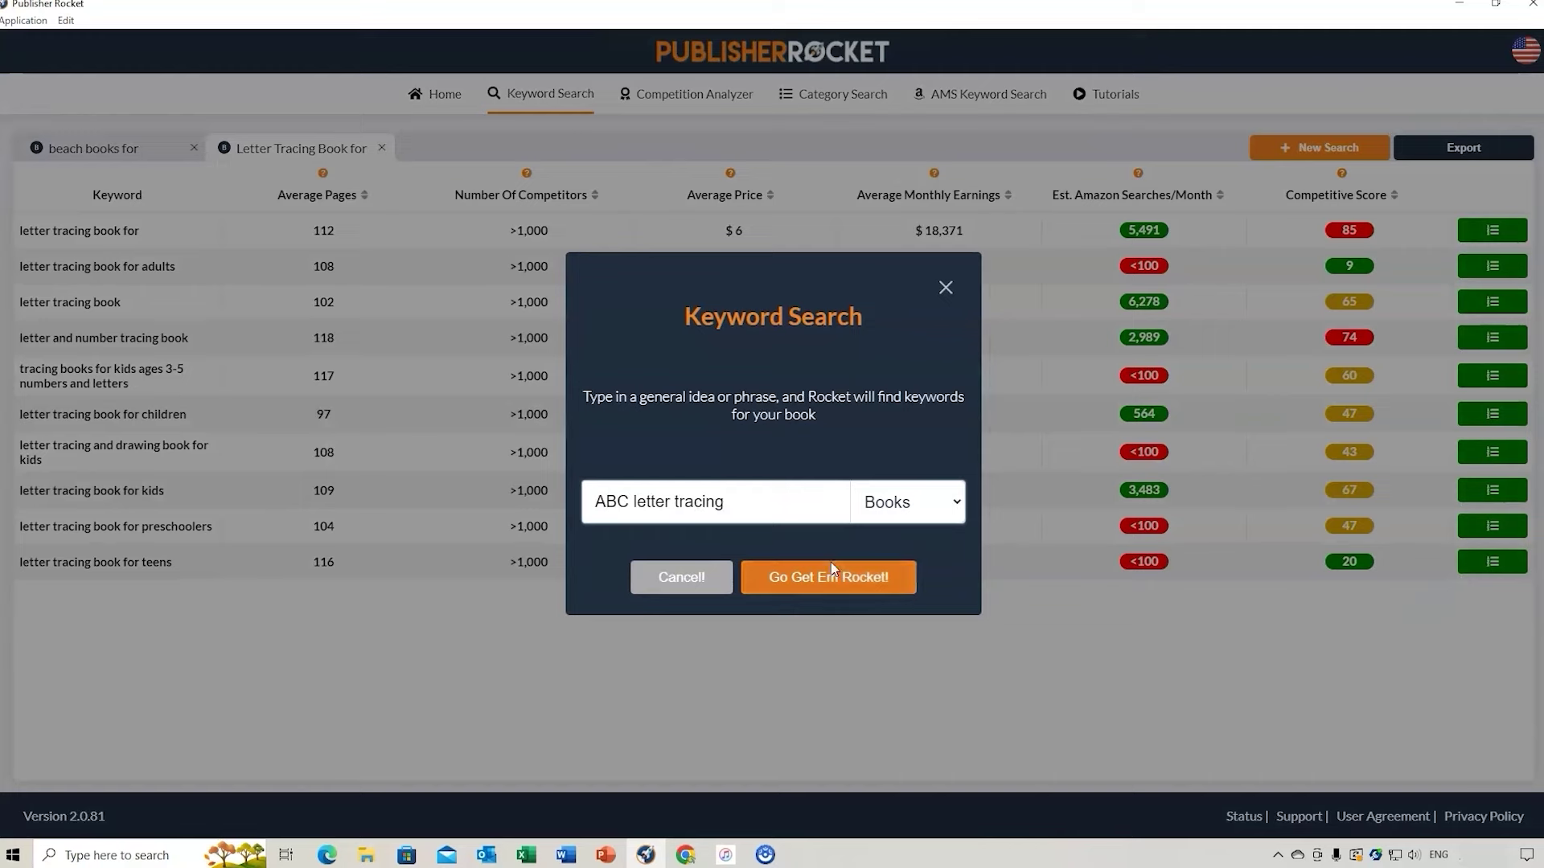
{"action": "left_click", "coordinate": [833, 585]}
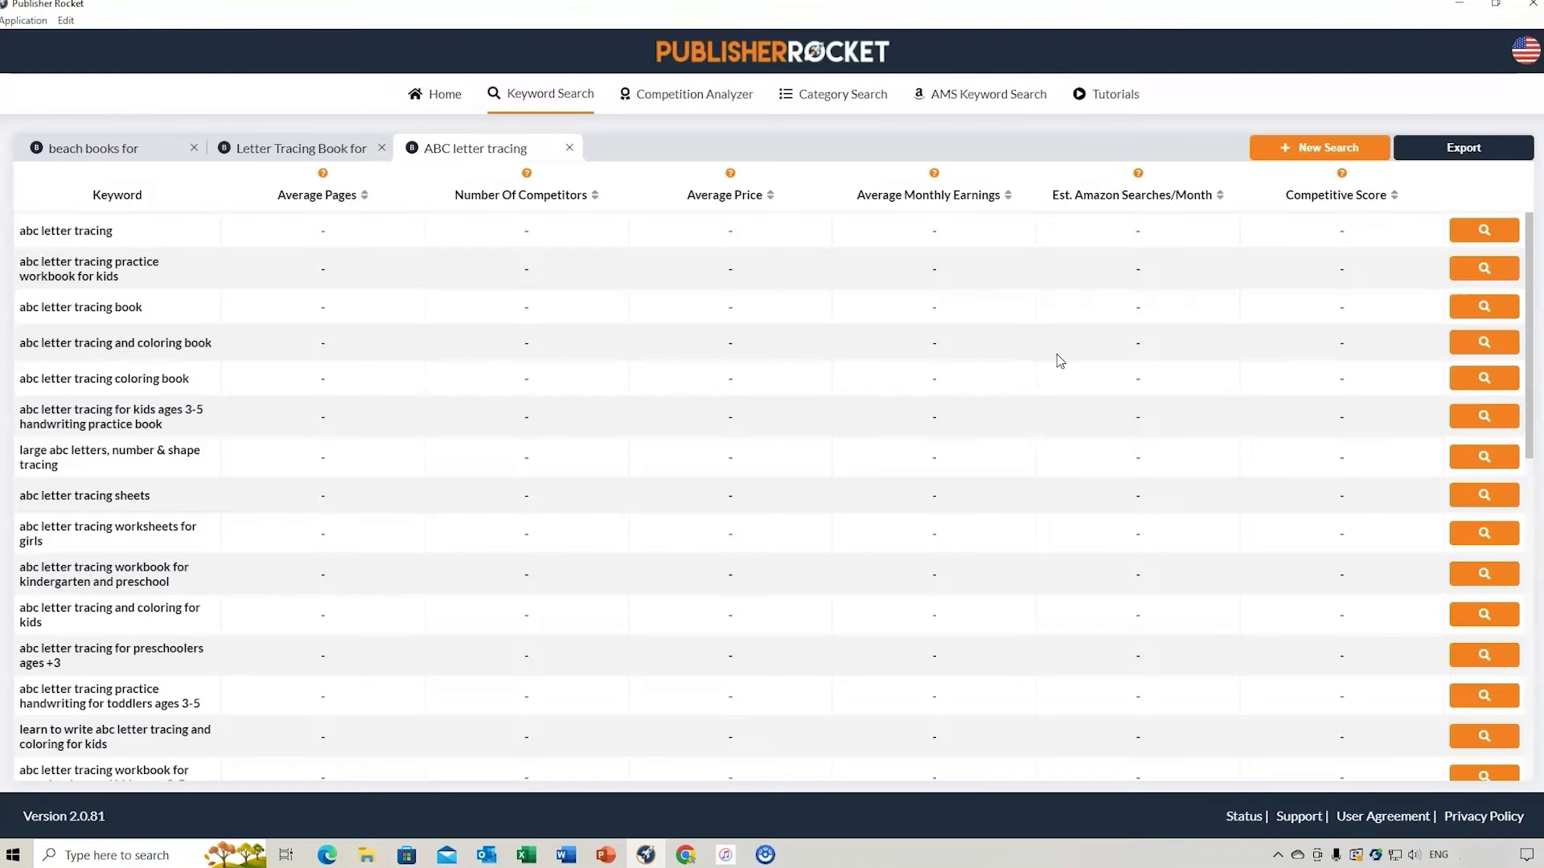
- Retrieve the metrics for the first thirteen keywords, from "abc letter tracing" to "abc letter tracing practice handwriting for toddlers ages 3-5"
{"action": "left_click", "coordinate": [1483, 230]}
{"action": "left_click", "coordinate": [1483, 268]}
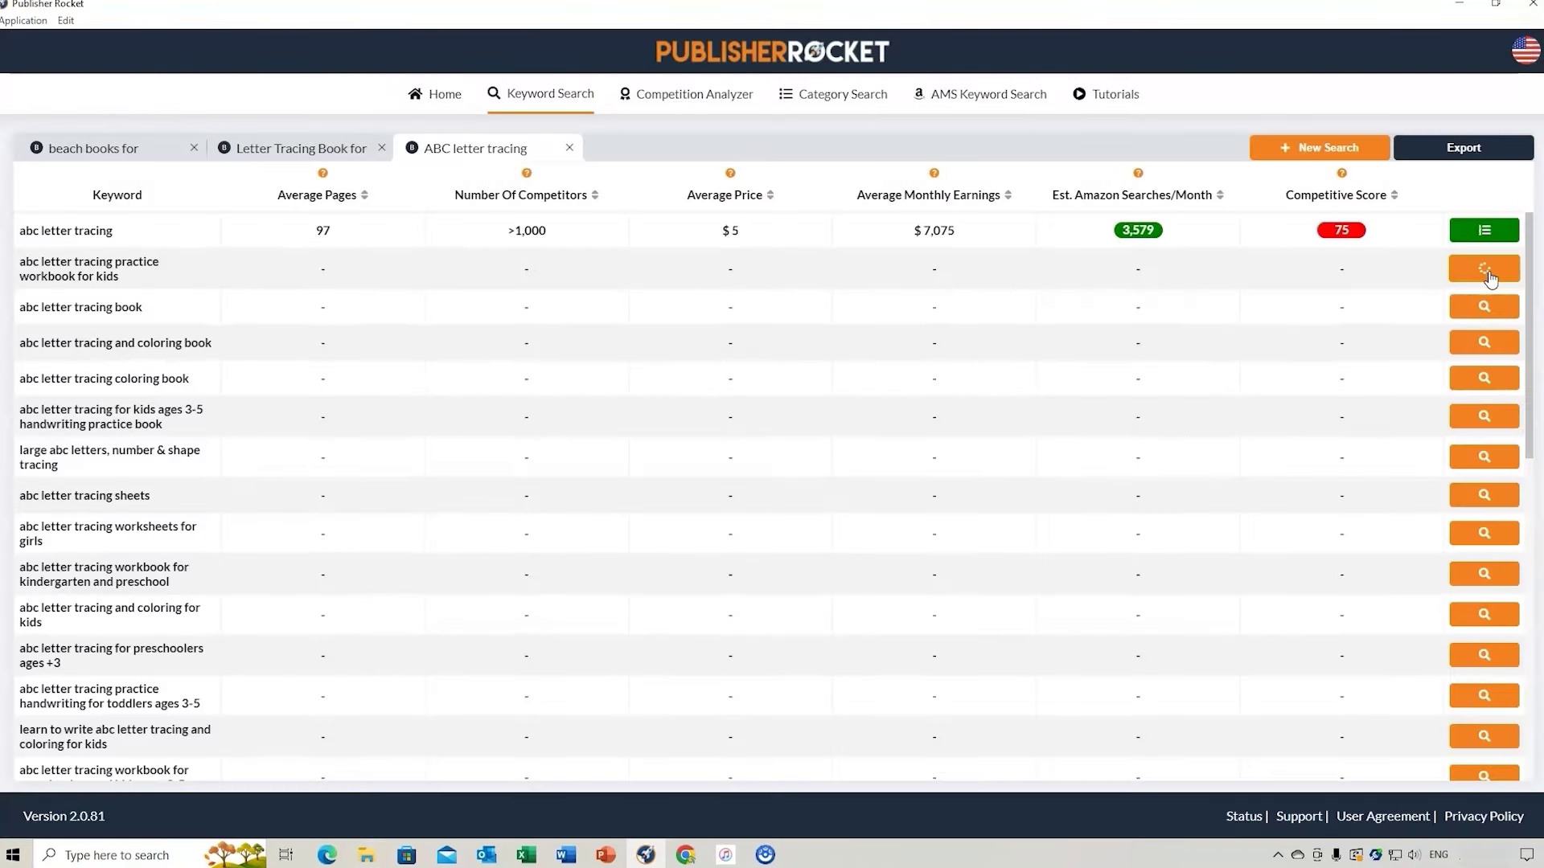
{"action": "left_click", "coordinate": [1483, 306]}
{"action": "left_click", "coordinate": [1483, 343]}
{"action": "left_click", "coordinate": [1484, 380]}
{"action": "left_click", "coordinate": [1483, 417]}
{"action": "left_click", "coordinate": [1483, 459]}
{"action": "left_click", "coordinate": [1484, 496]}
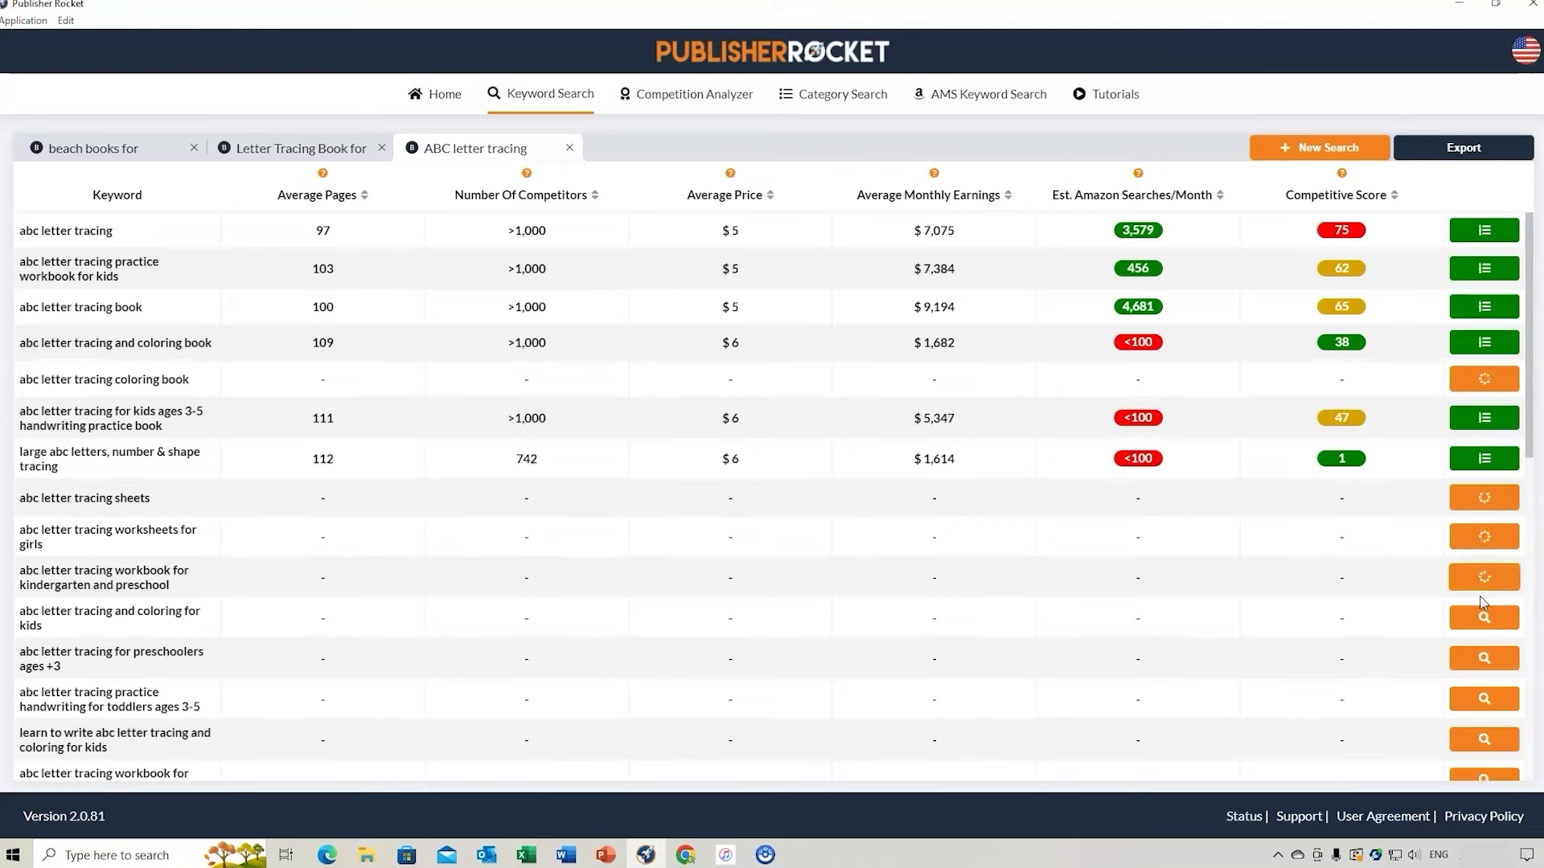
{"action": "left_click", "coordinate": [1484, 534]}
{"action": "left_click", "coordinate": [1483, 575]}
{"action": "left_click", "coordinate": [1484, 616]}
{"action": "left_click", "coordinate": [1483, 658]}
{"action": "left_click", "coordinate": [1483, 697]}
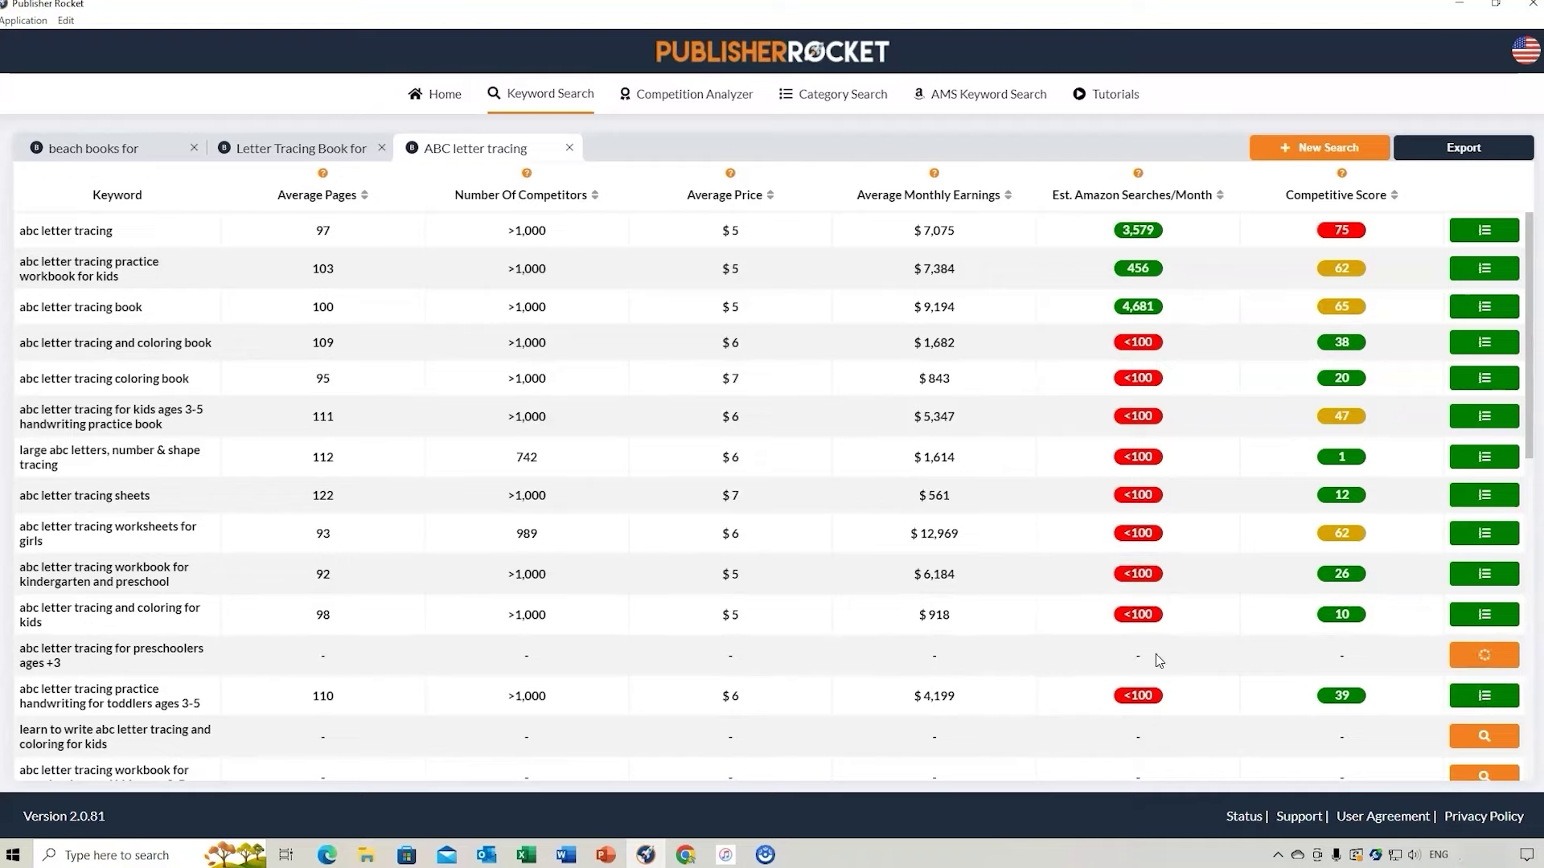
- Retrieve the metrics for the following keywords, from "learn to write abc letter tracing and coloring for kids" to "abc letter tracing notebook"
{"action": "scroll", "coordinate": [1240, 455], "scroll_direction": "down", "scroll_amount": 3}
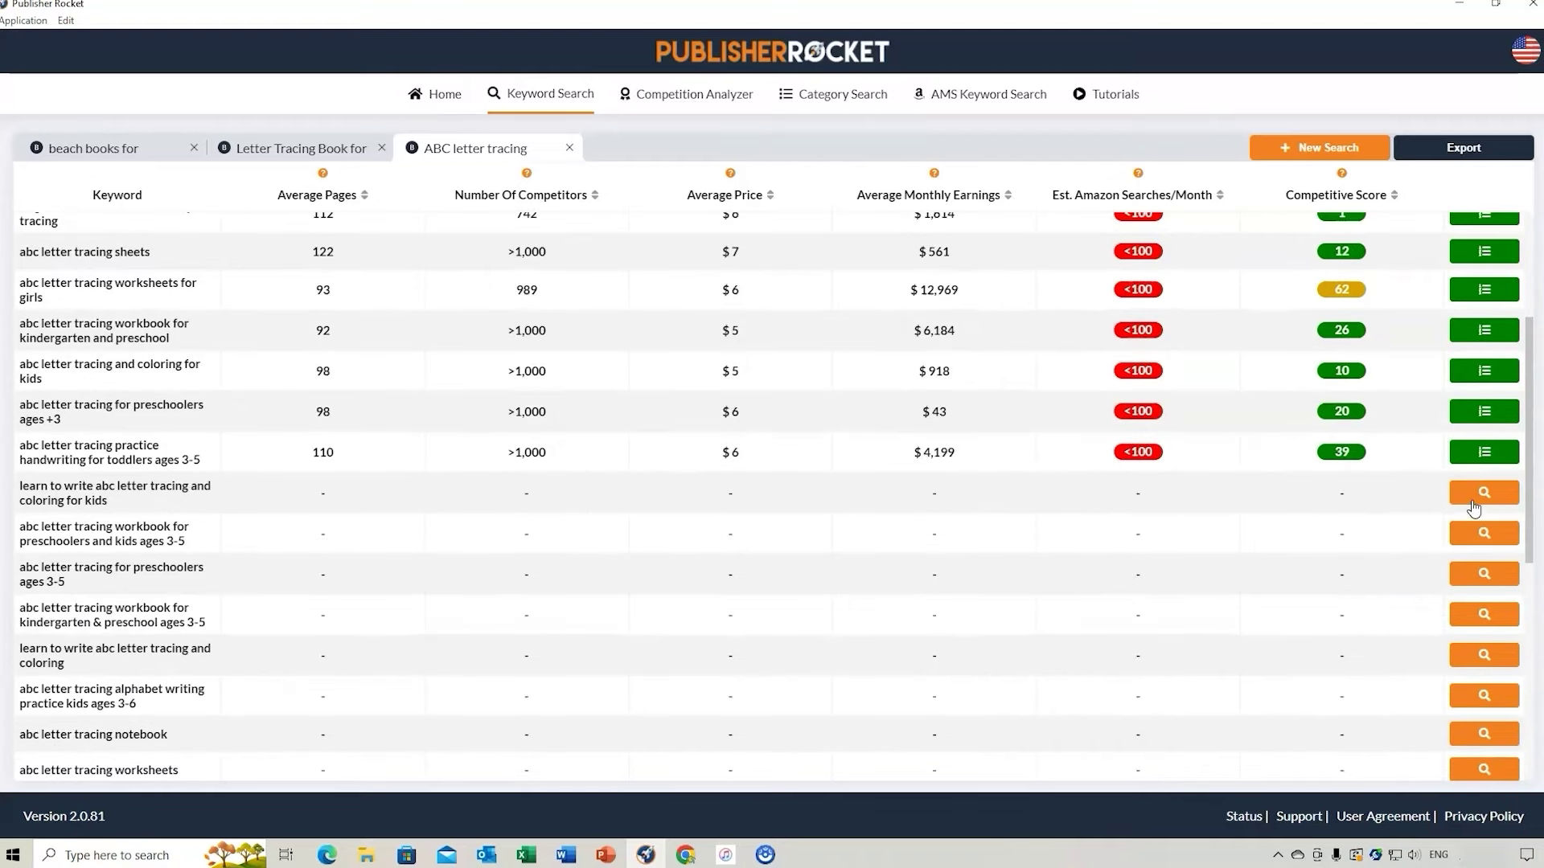
{"action": "left_click", "coordinate": [1486, 575]}
{"action": "left_click", "coordinate": [1486, 616]}
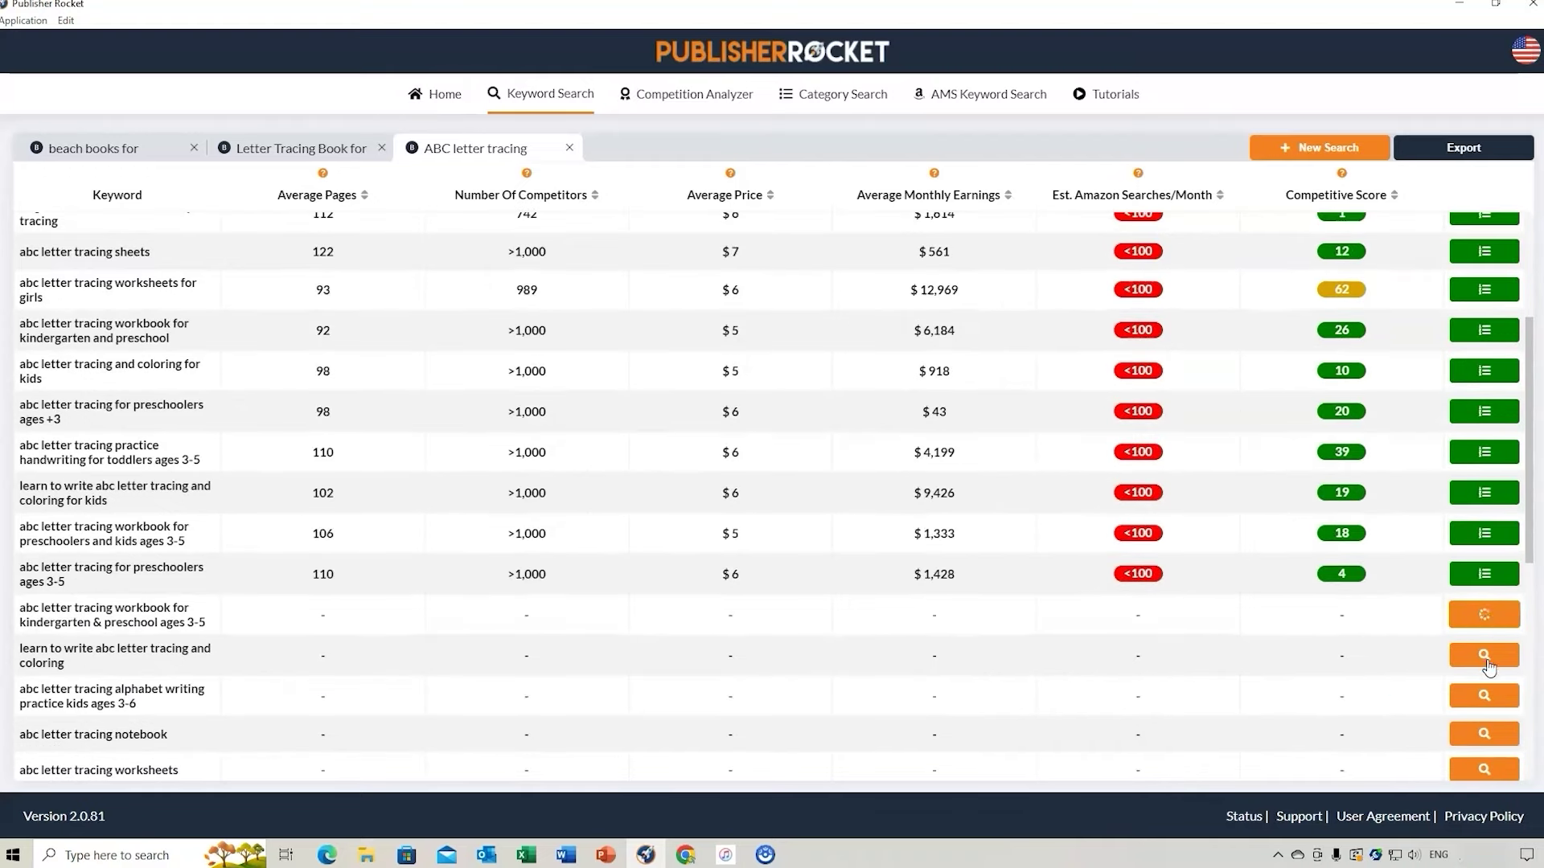
{"action": "left_click", "coordinate": [1485, 656]}
{"action": "left_click", "coordinate": [1486, 694]}
{"action": "left_click", "coordinate": [1486, 734]}
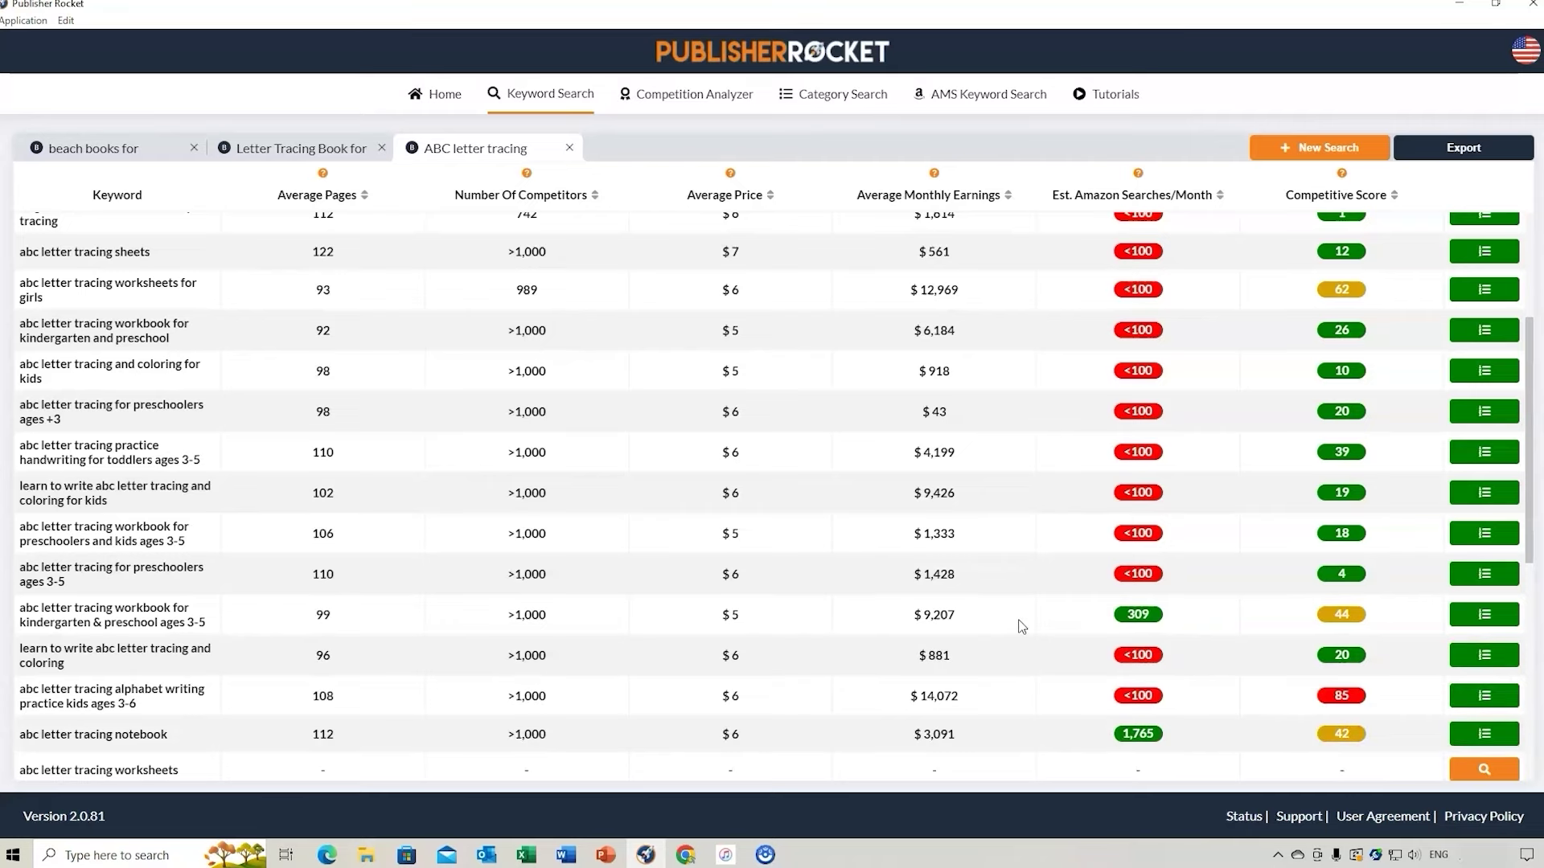
- Retrieve the metrics for the last five keywords in the list and compare their monthly searches and competitive scores, especially "letter tracing workbook dinosaur abc"
{"action": "scroll", "coordinate": [1019, 625], "scroll_direction": "down", "scroll_amount": 2}
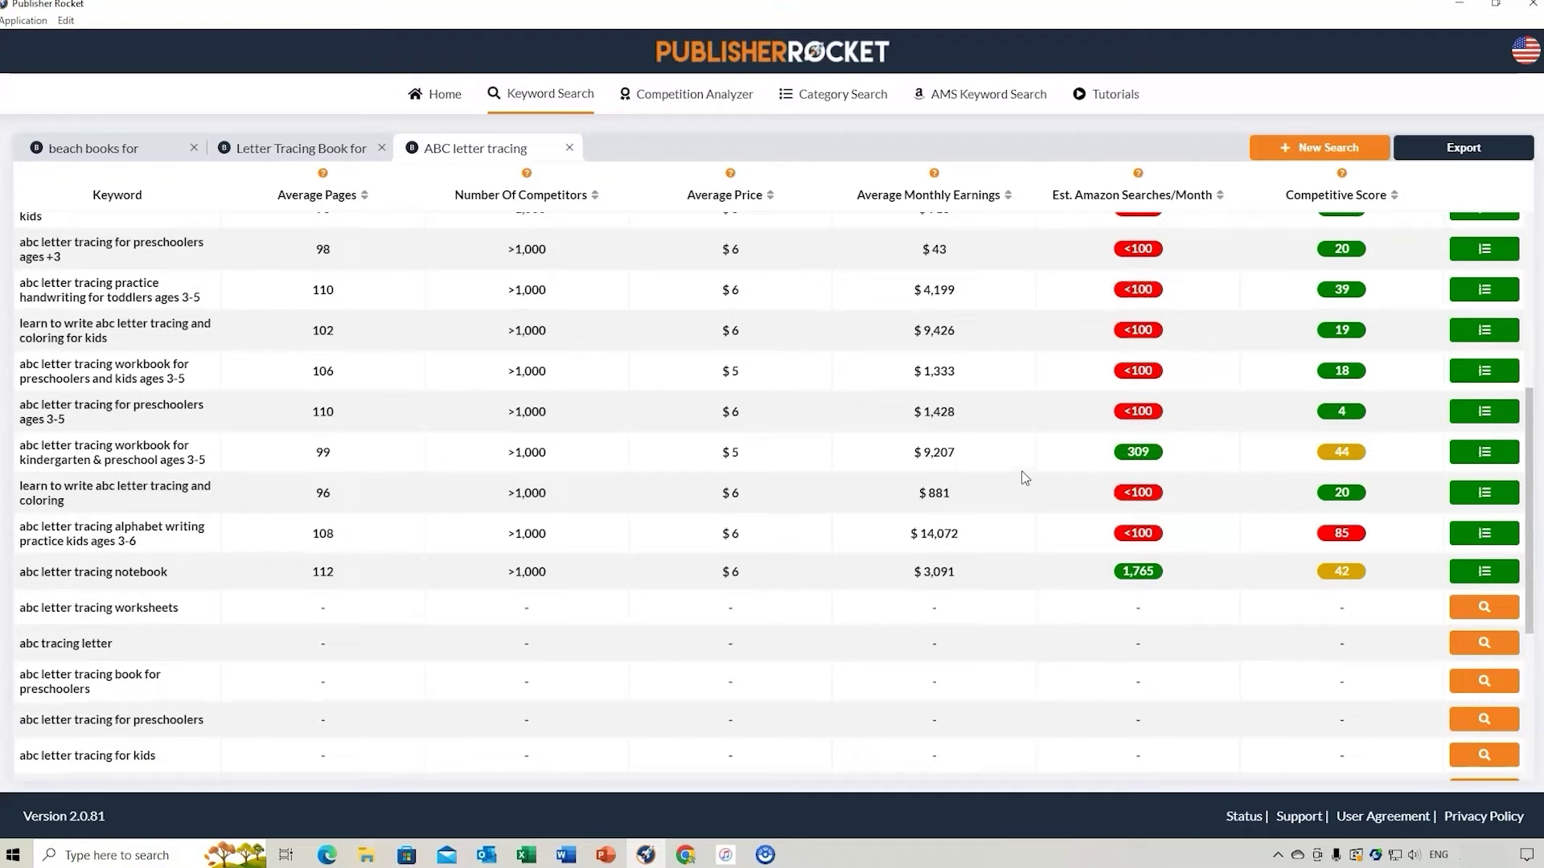
{"action": "scroll", "coordinate": [1024, 478], "scroll_direction": "down", "scroll_amount": 2}
{"action": "scroll", "coordinate": [1024, 477], "scroll_direction": "down", "scroll_amount": 2}
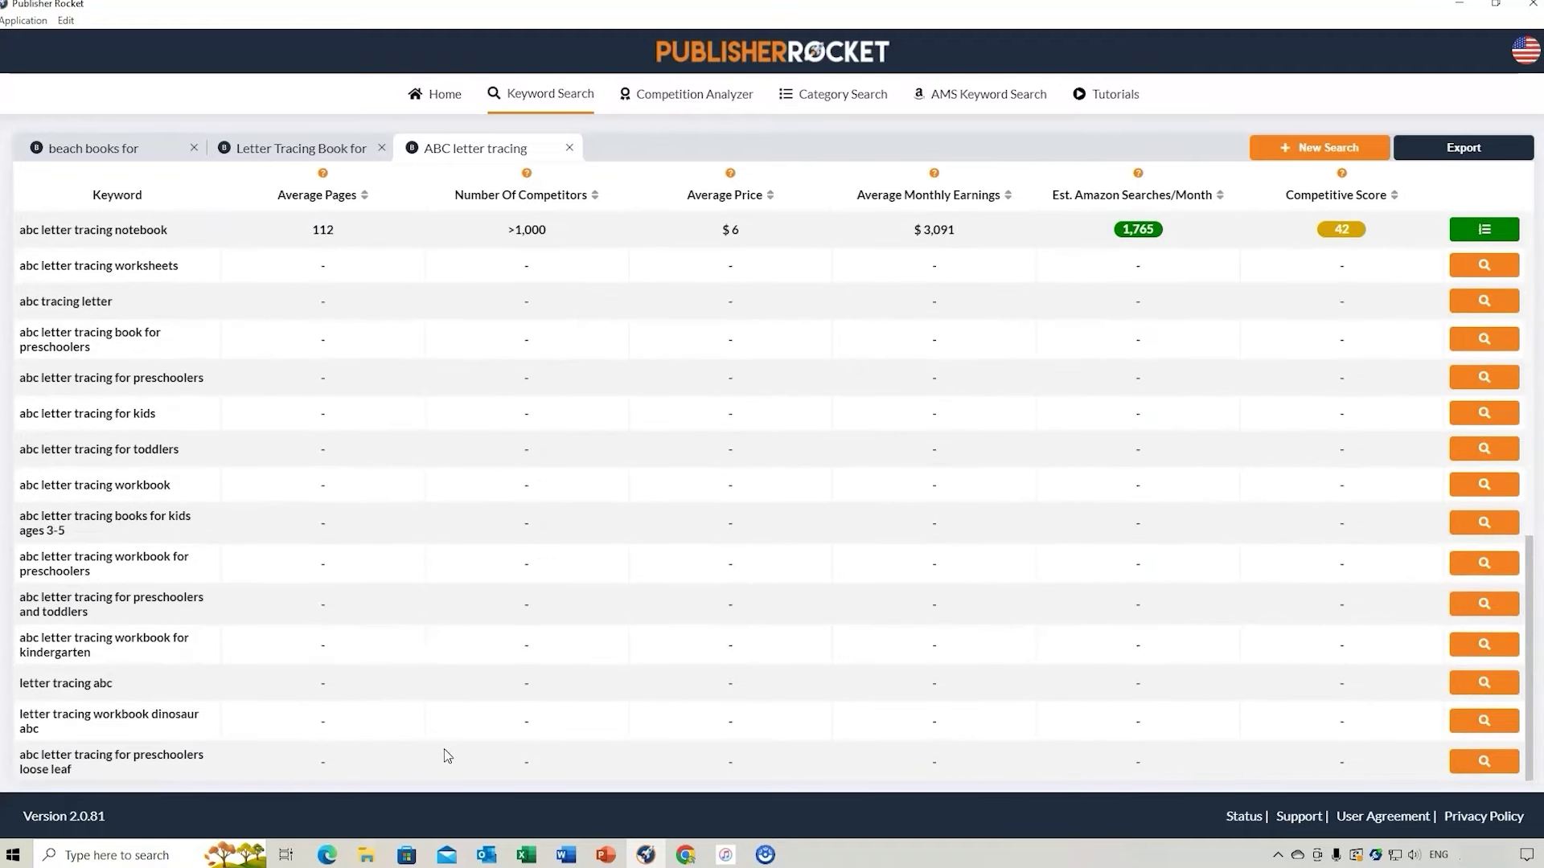
{"action": "left_click", "coordinate": [1484, 724]}
{"action": "left_click", "coordinate": [1484, 761]}
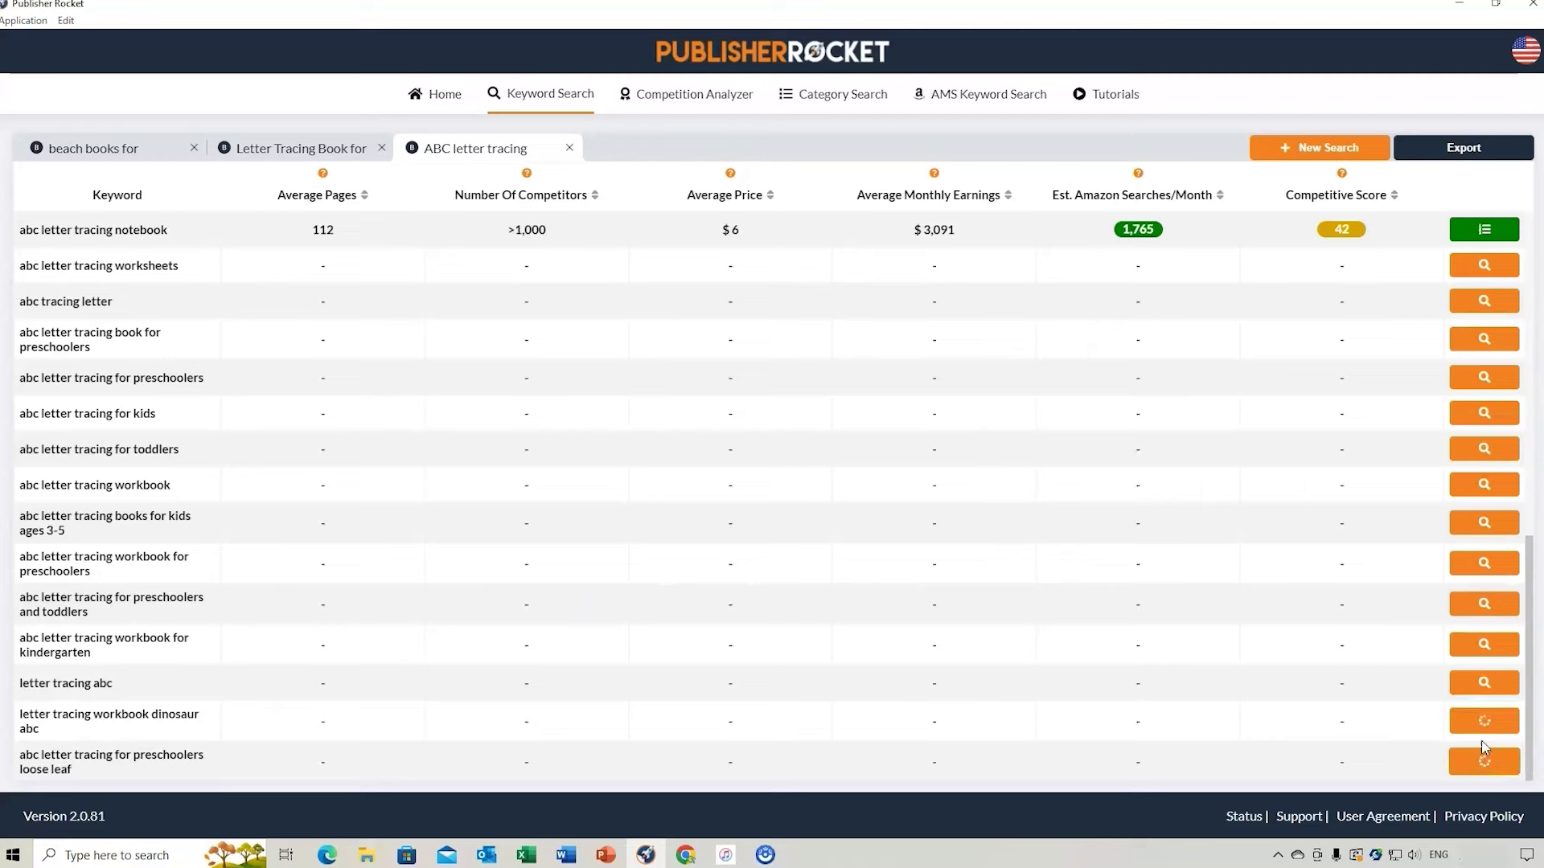
{"action": "left_click", "coordinate": [1483, 683]}
{"action": "left_click", "coordinate": [1484, 644]}
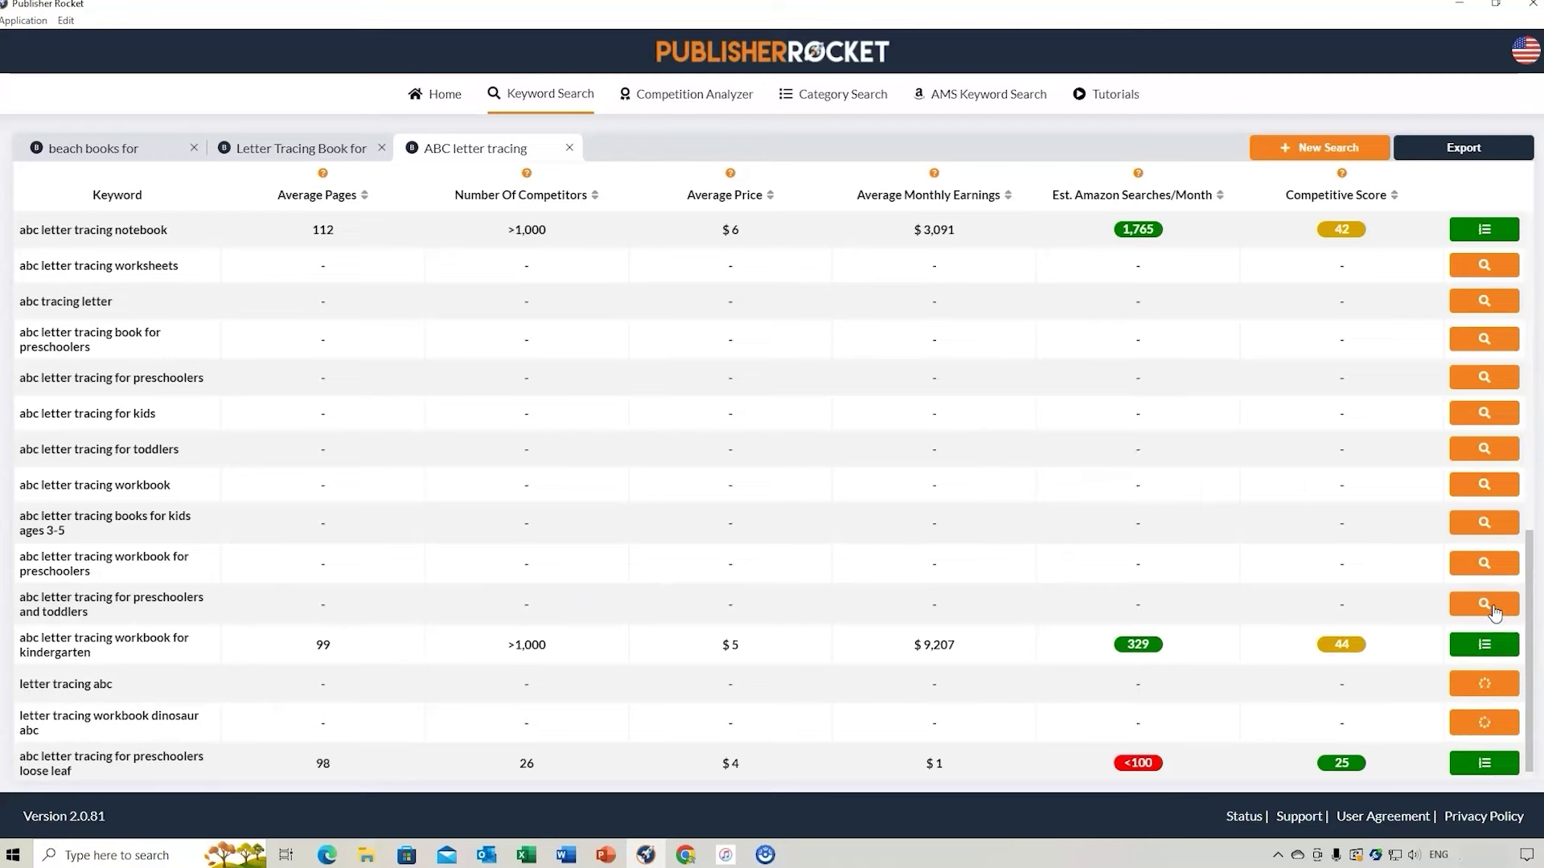
{"action": "left_click", "coordinate": [1489, 609]}
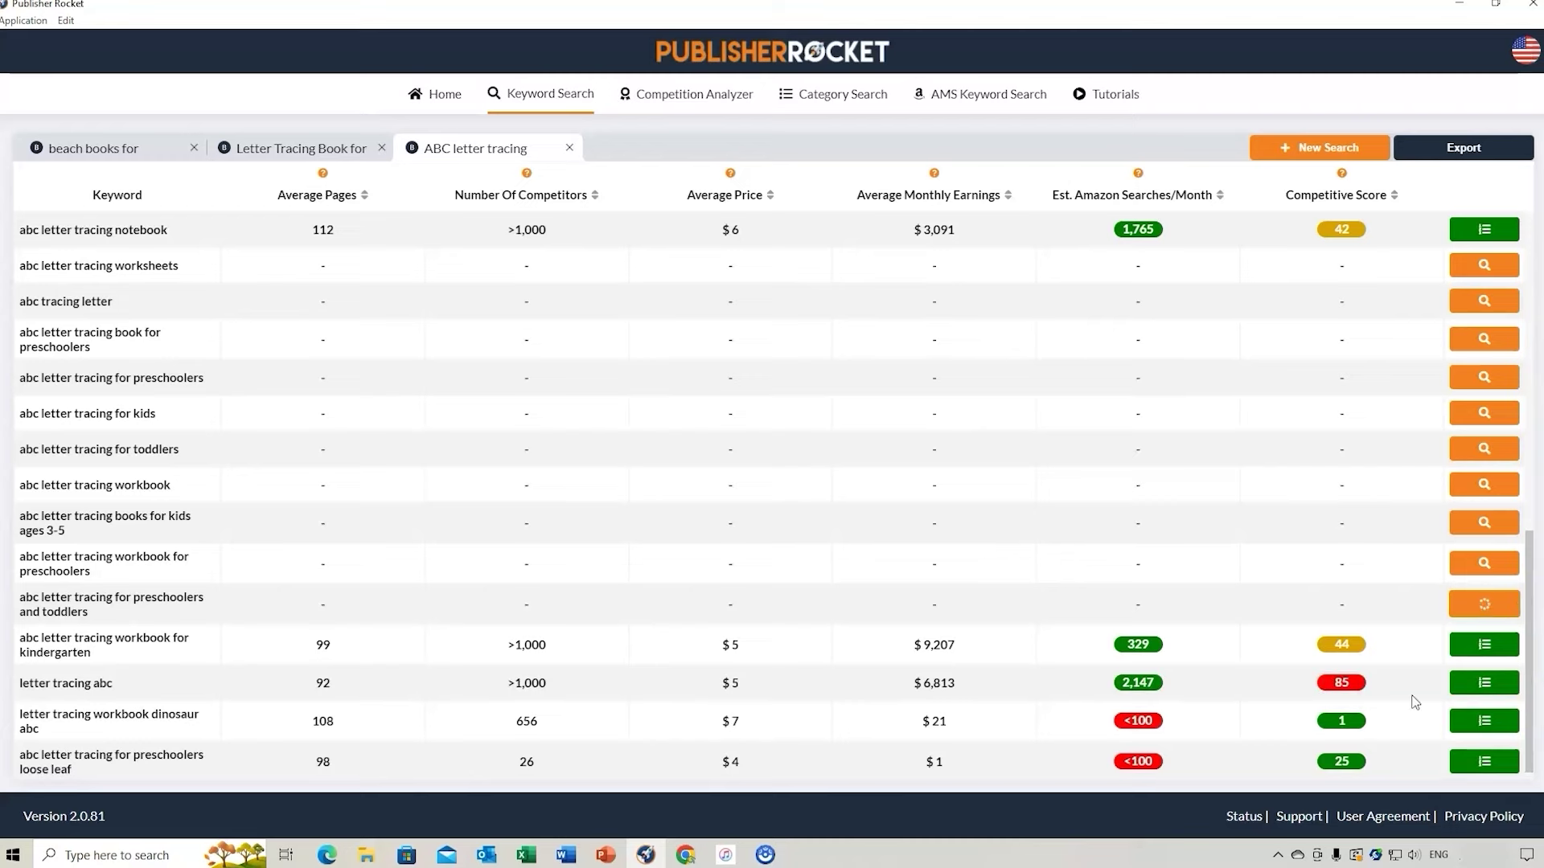
{"action": "mouse_move", "coordinate": [1351, 728]}
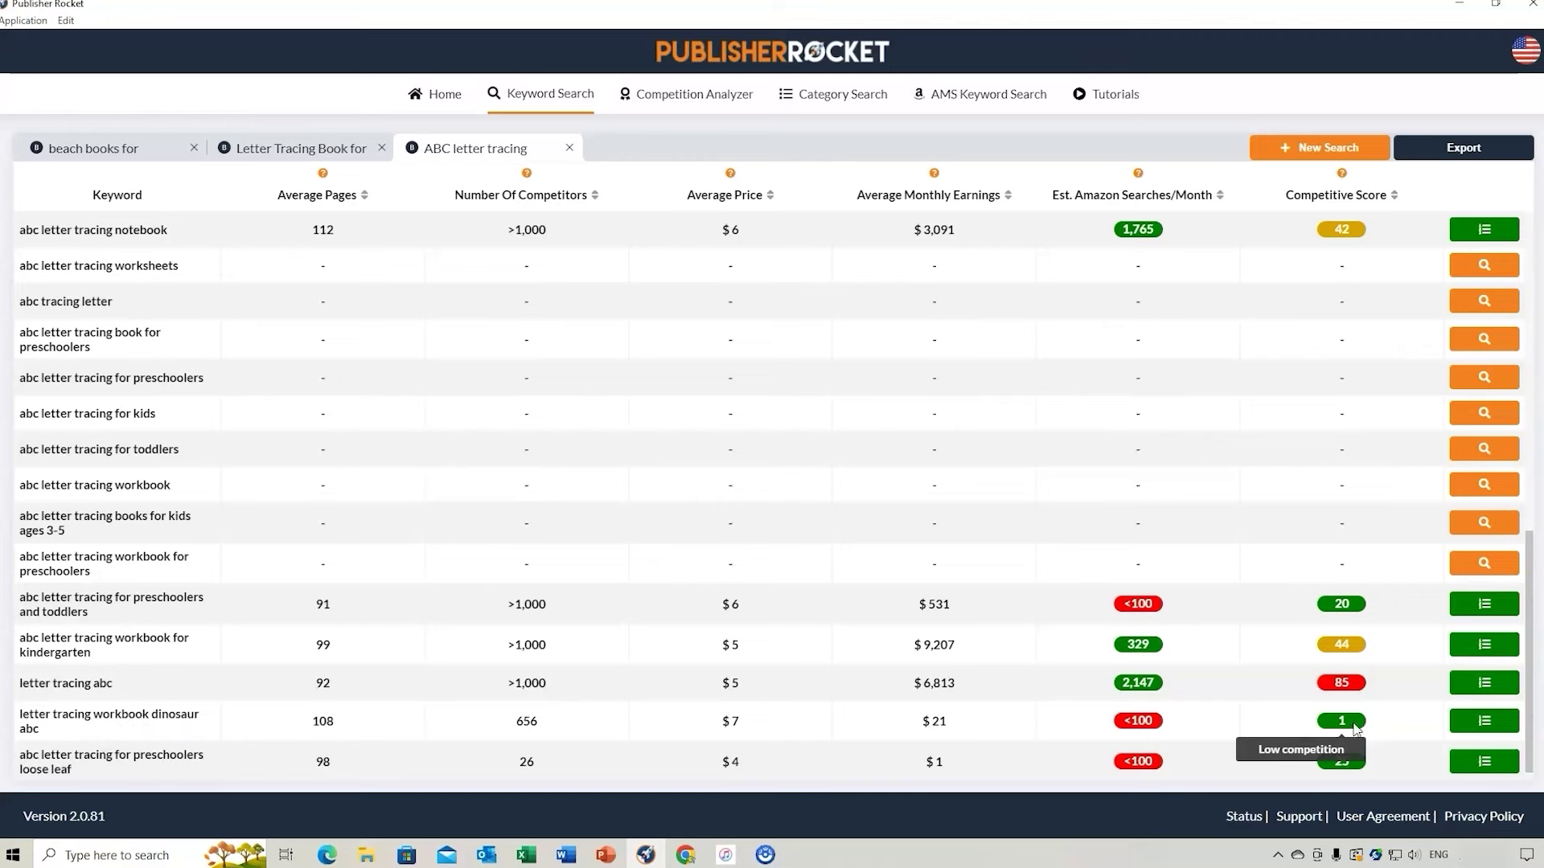
{"action": "mouse_move", "coordinate": [1143, 720]}
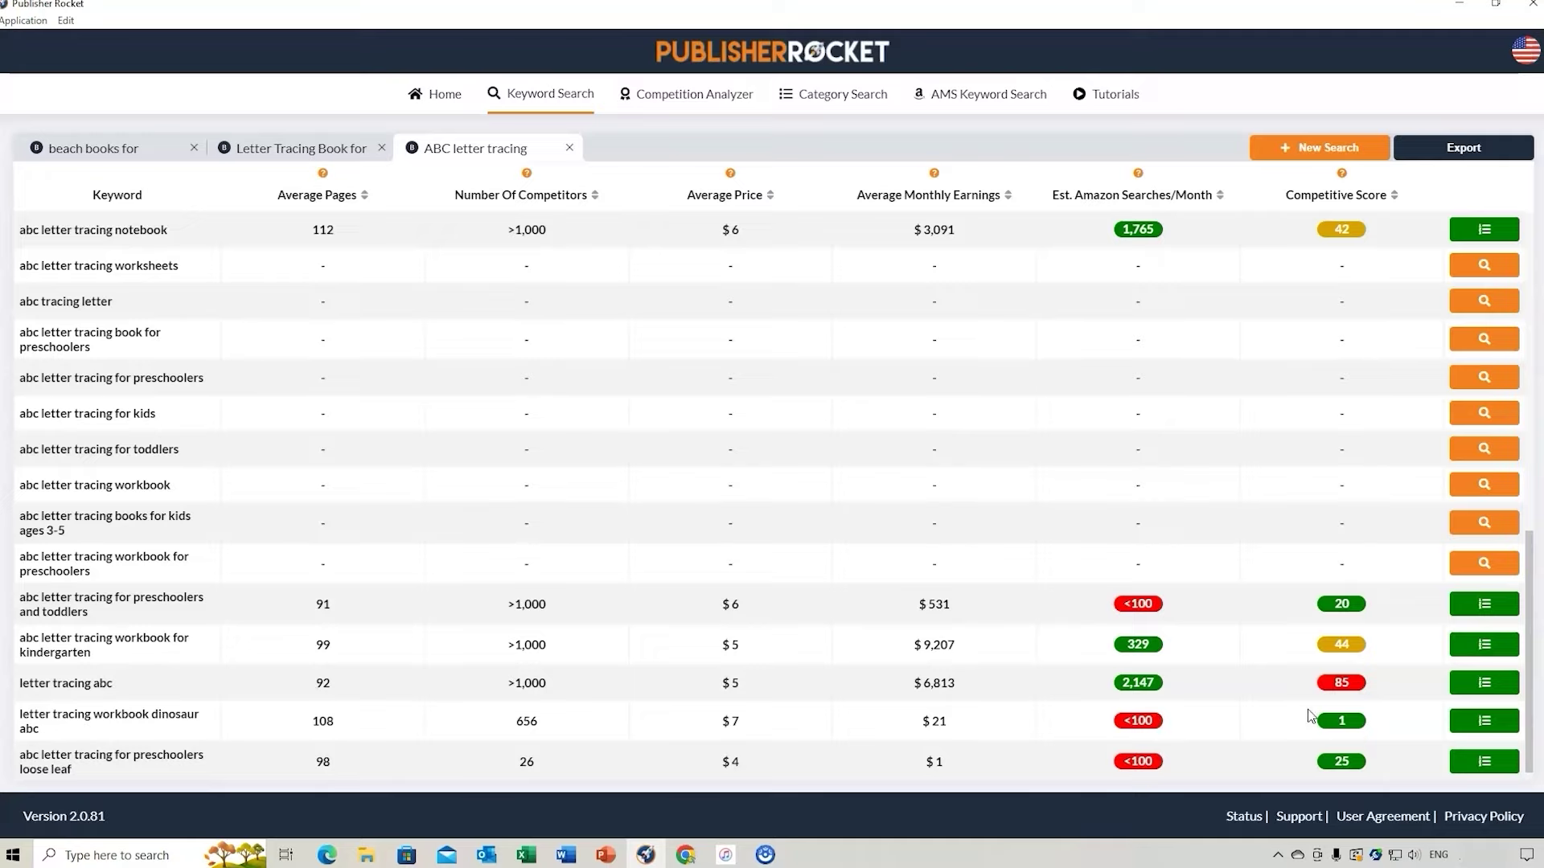
{"action": "scroll", "coordinate": [1277, 716], "scroll_direction": "up", "scroll_amount": 4}
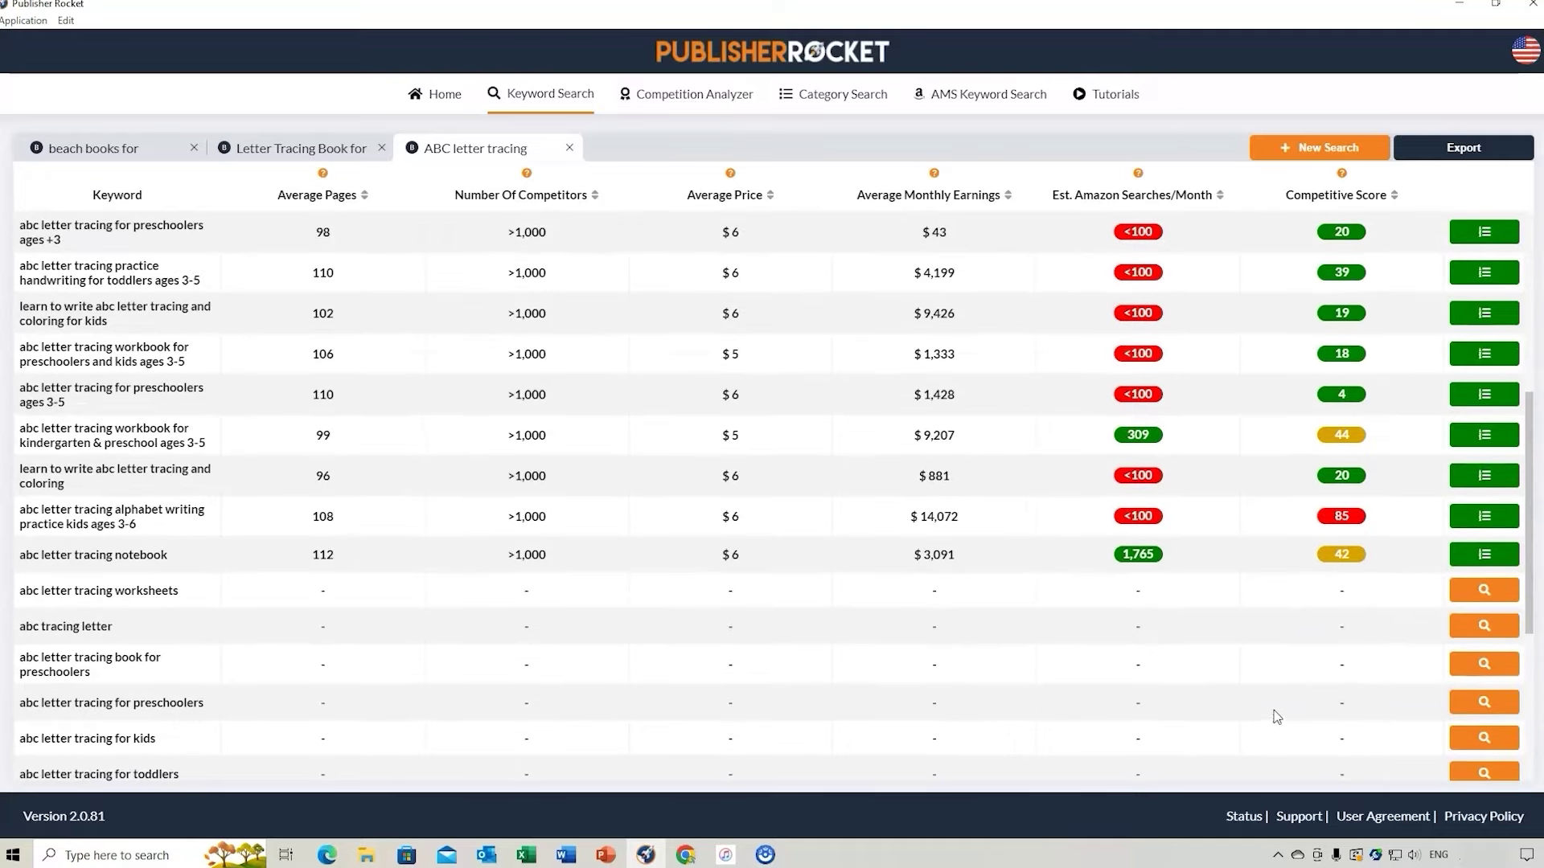
{"action": "scroll", "coordinate": [1253, 573], "scroll_direction": "up", "scroll_amount": 5}
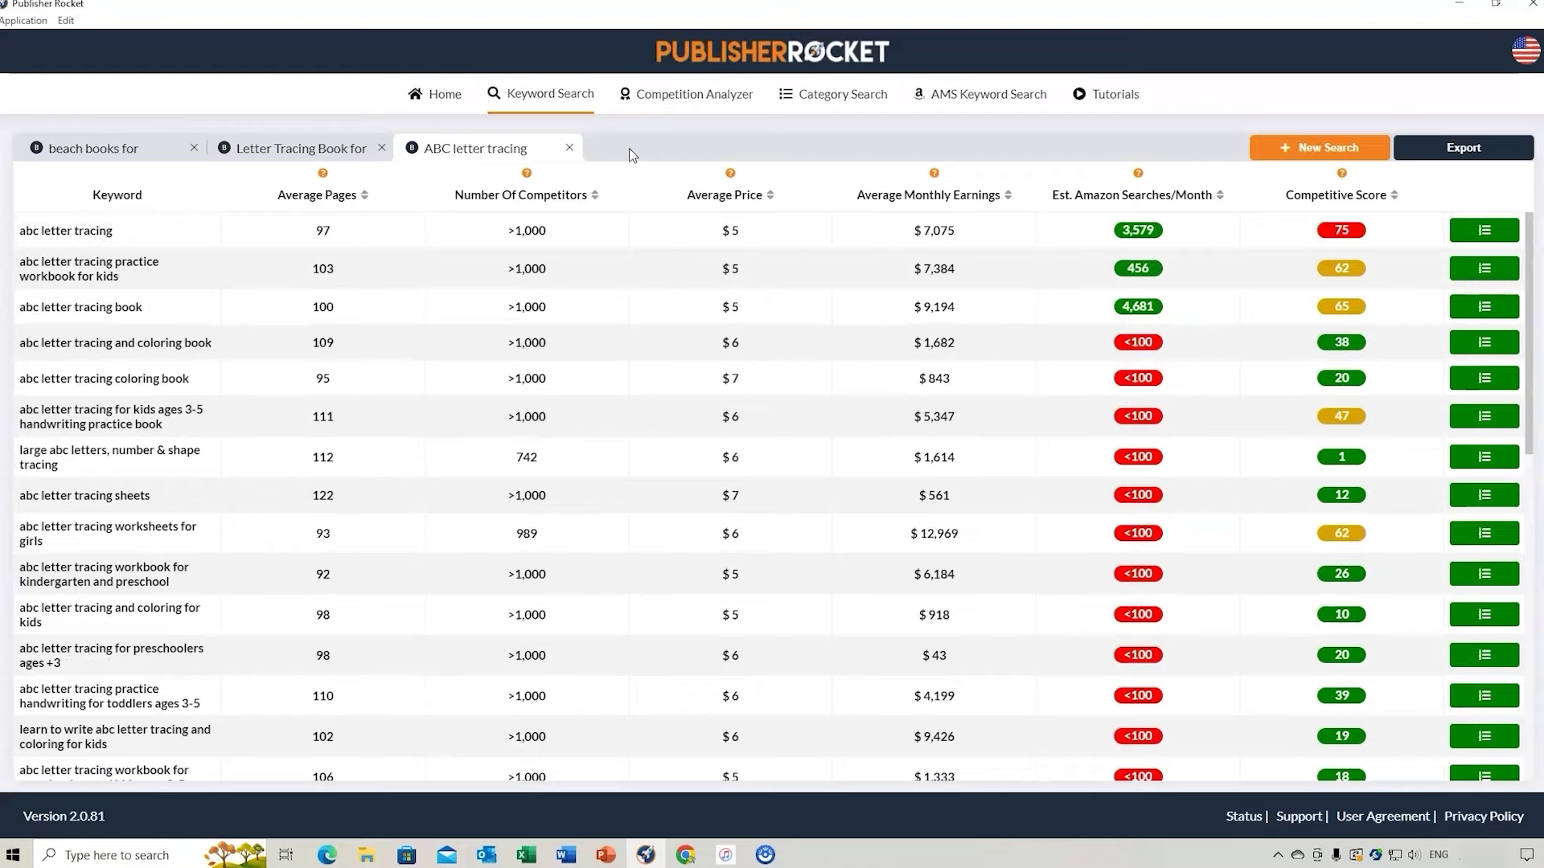
- Open the Business & Money category in Category Search with all formats included
{"action": "left_click", "coordinate": [665, 94]}
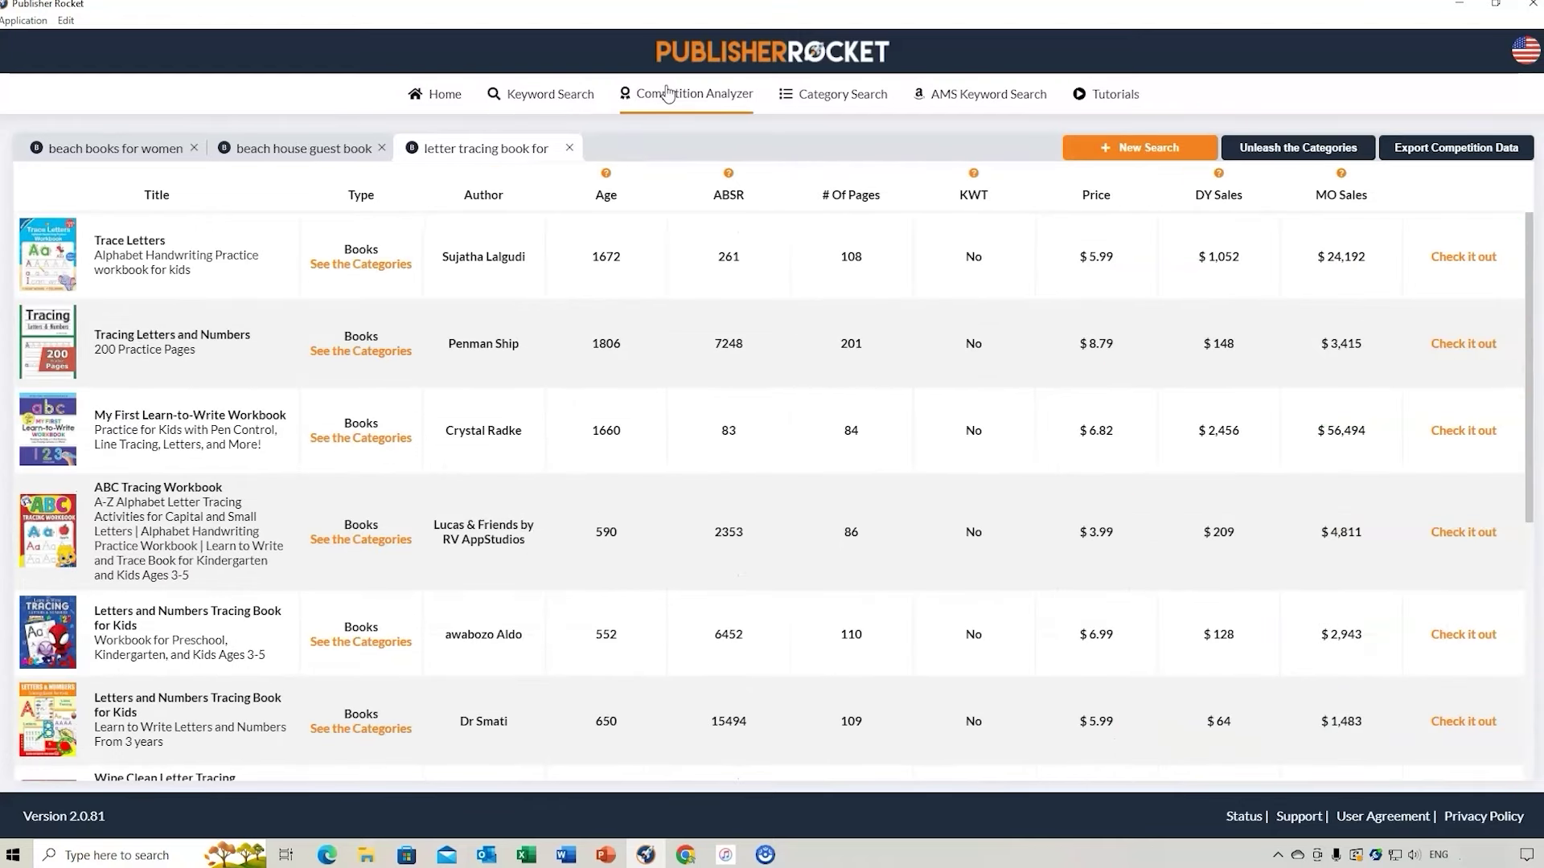
{"action": "left_click", "coordinate": [836, 101]}
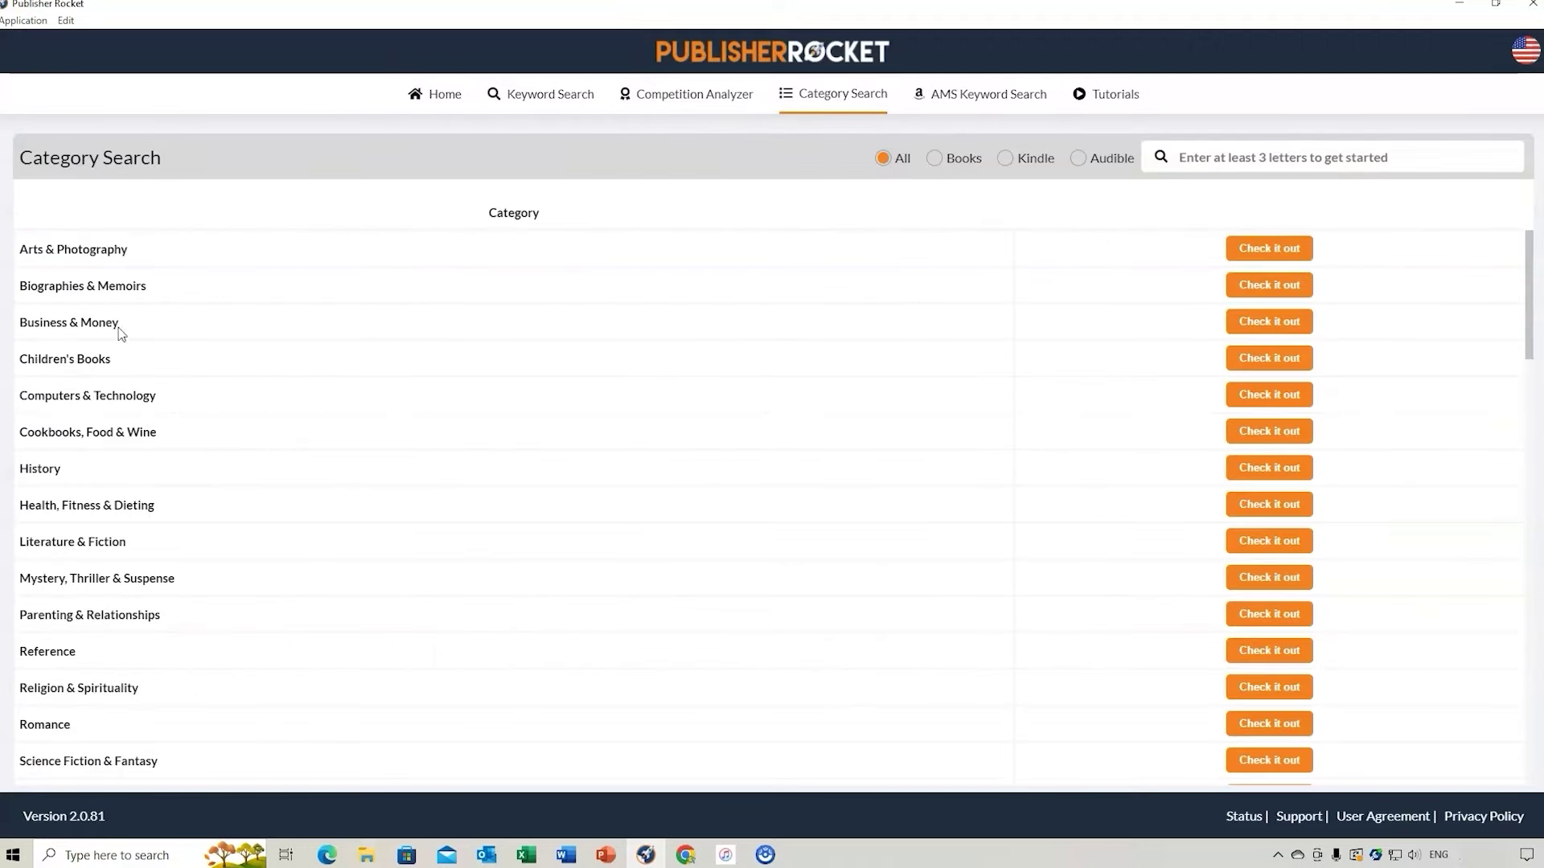
{"action": "left_click", "coordinate": [1281, 324]}
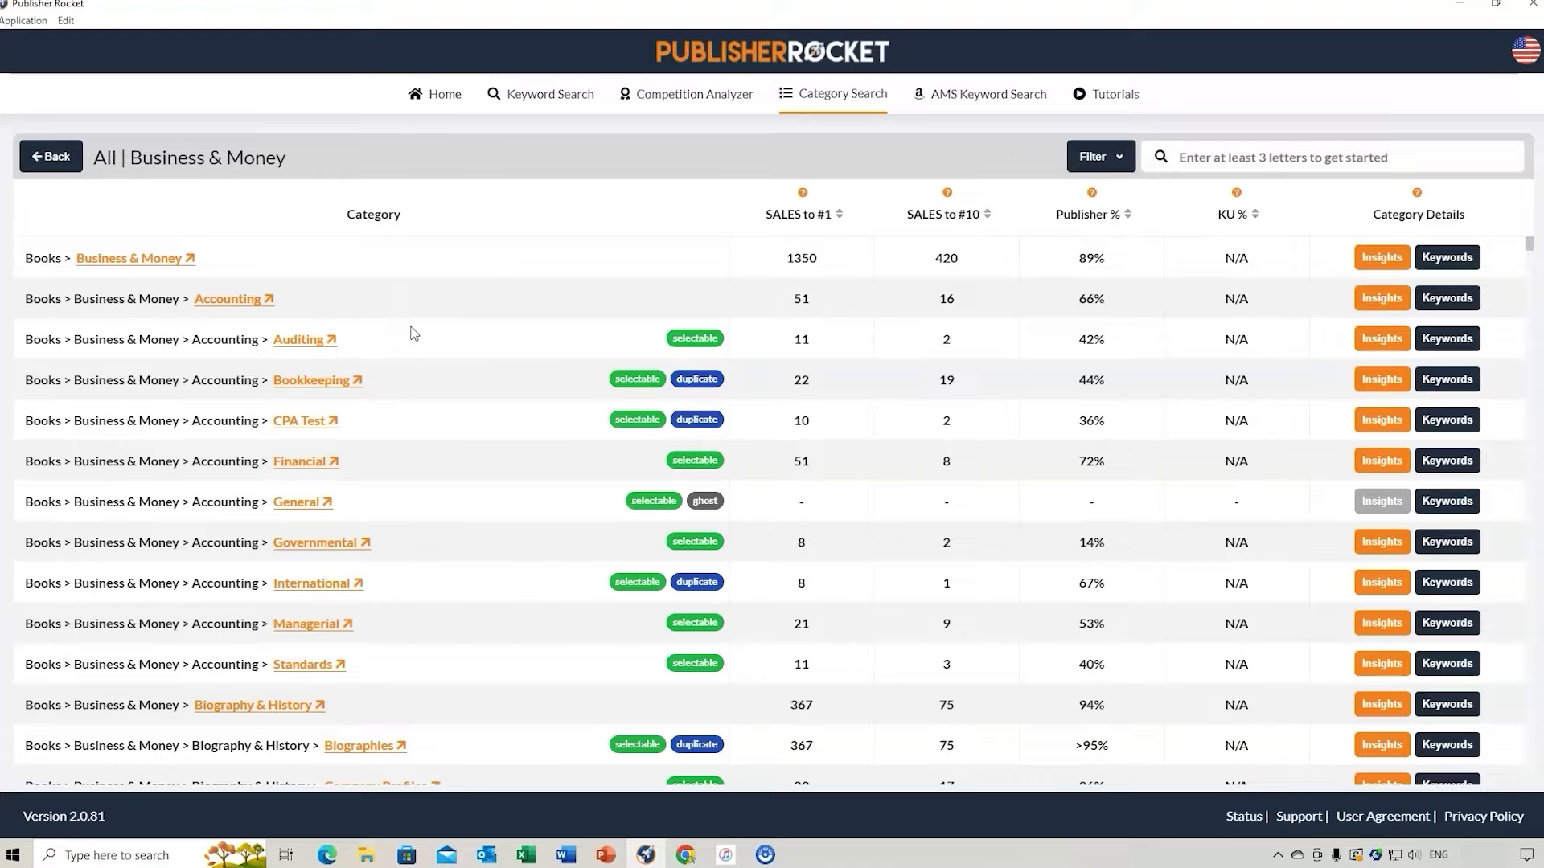
- Browse the Business & Money subcategories and examine the insights and monthly sales chart for Economics > Unemployment
{"action": "scroll", "coordinate": [414, 334], "scroll_direction": "down", "scroll_amount": 10}
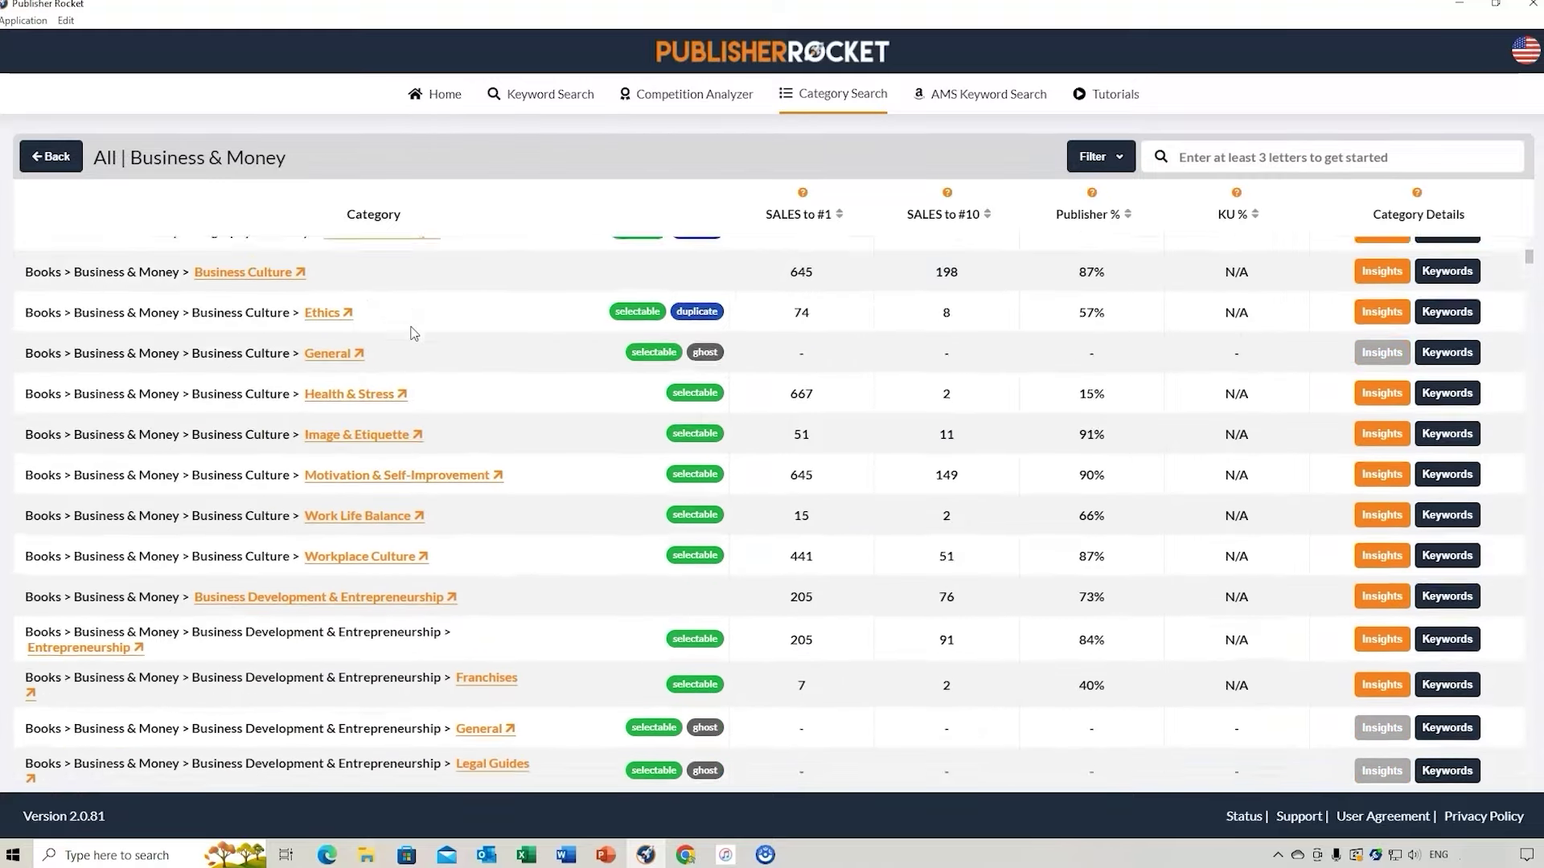
{"action": "scroll", "coordinate": [414, 333], "scroll_direction": "down", "scroll_amount": 5}
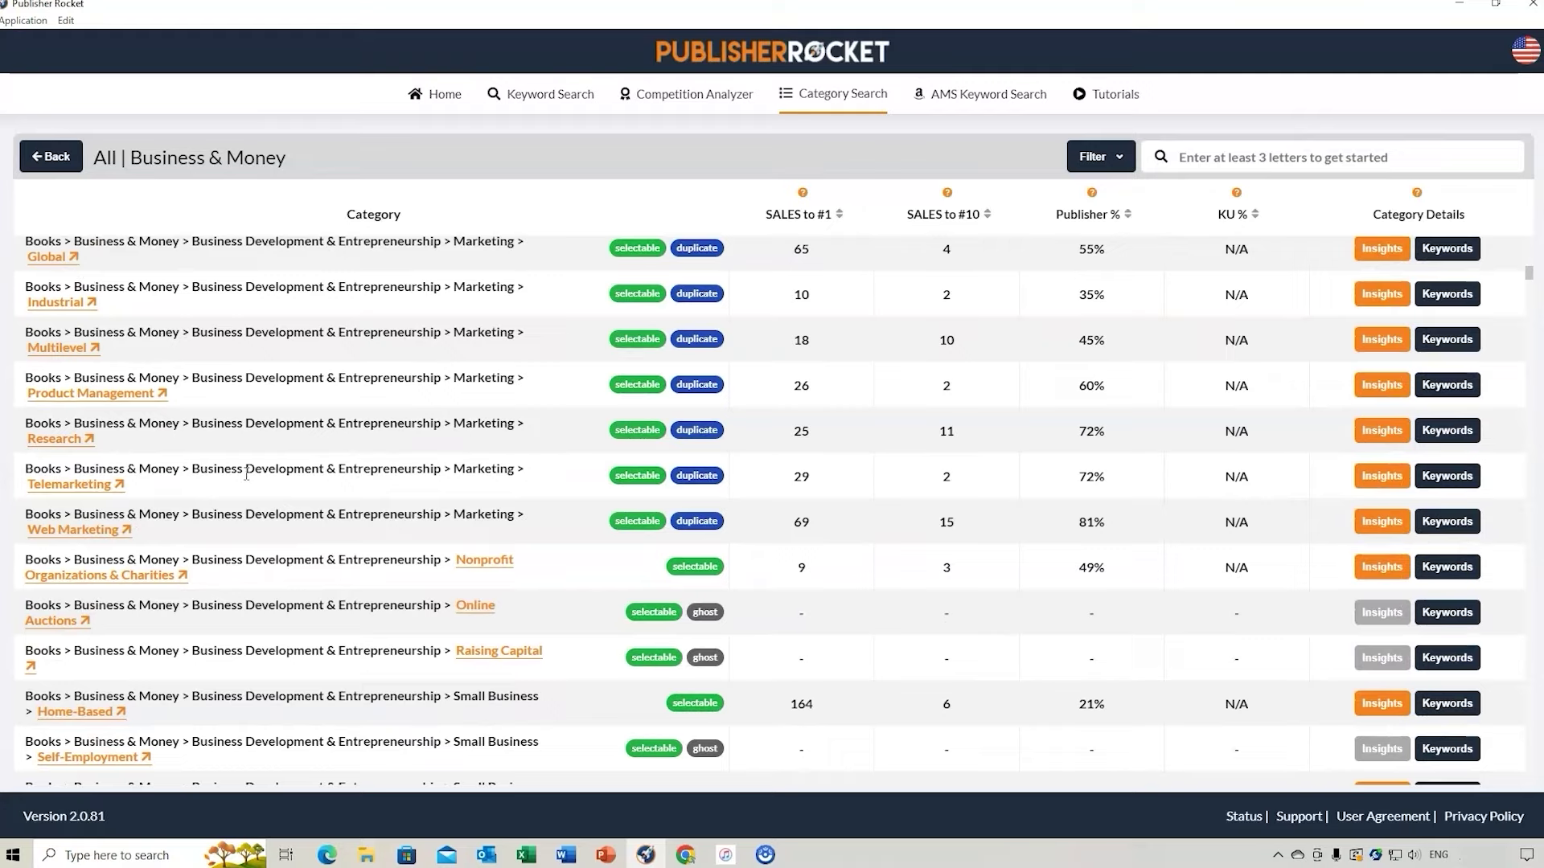
{"action": "scroll", "coordinate": [258, 467], "scroll_direction": "down", "scroll_amount": 4}
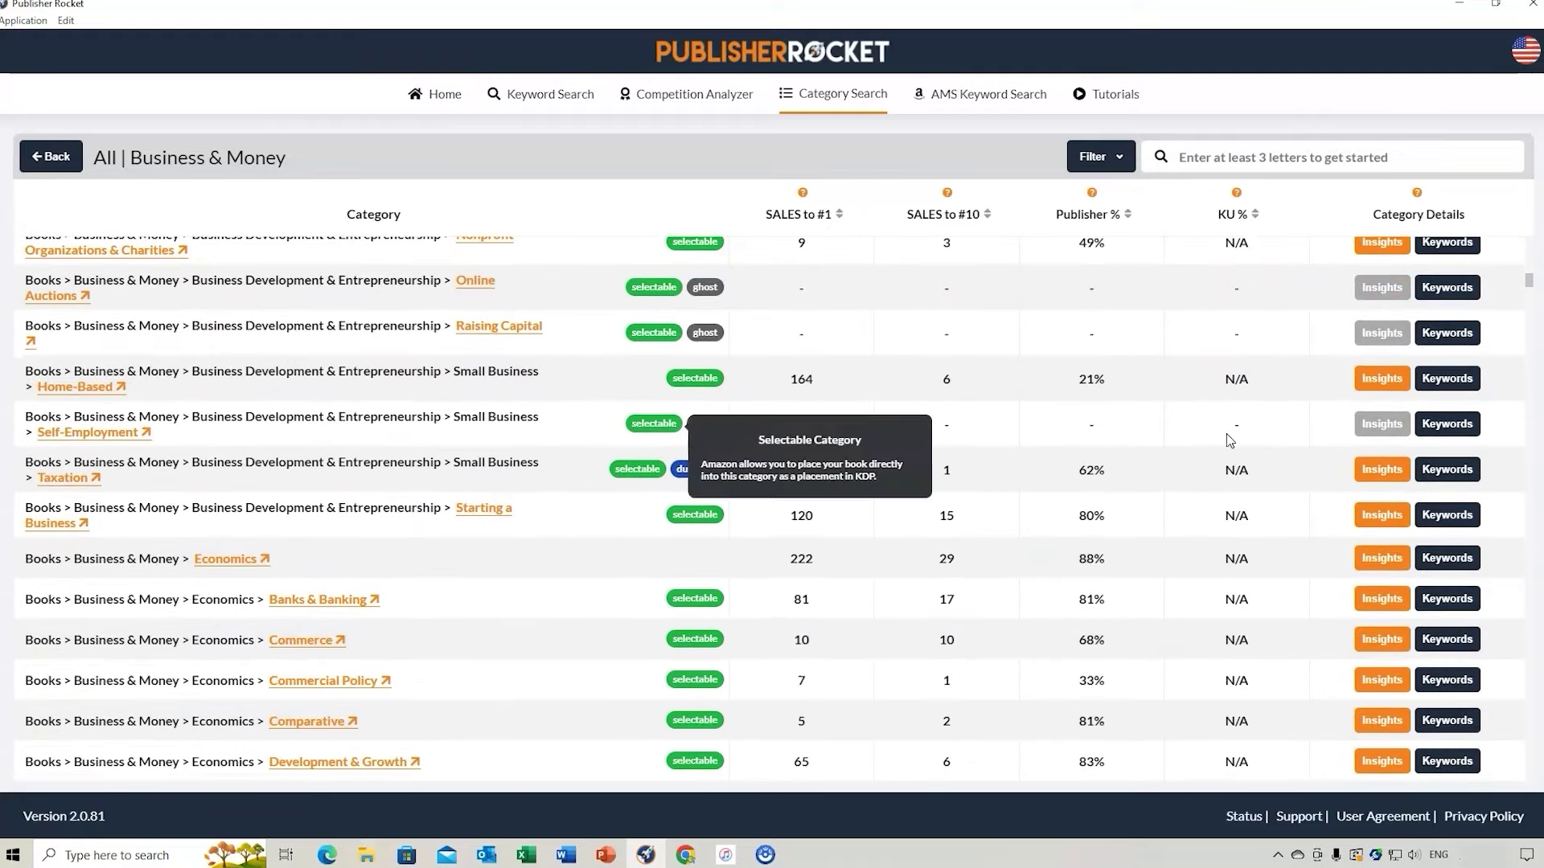
{"action": "scroll", "coordinate": [454, 483], "scroll_direction": "down", "scroll_amount": 6}
{"action": "scroll", "coordinate": [454, 482], "scroll_direction": "down", "scroll_amount": 9}
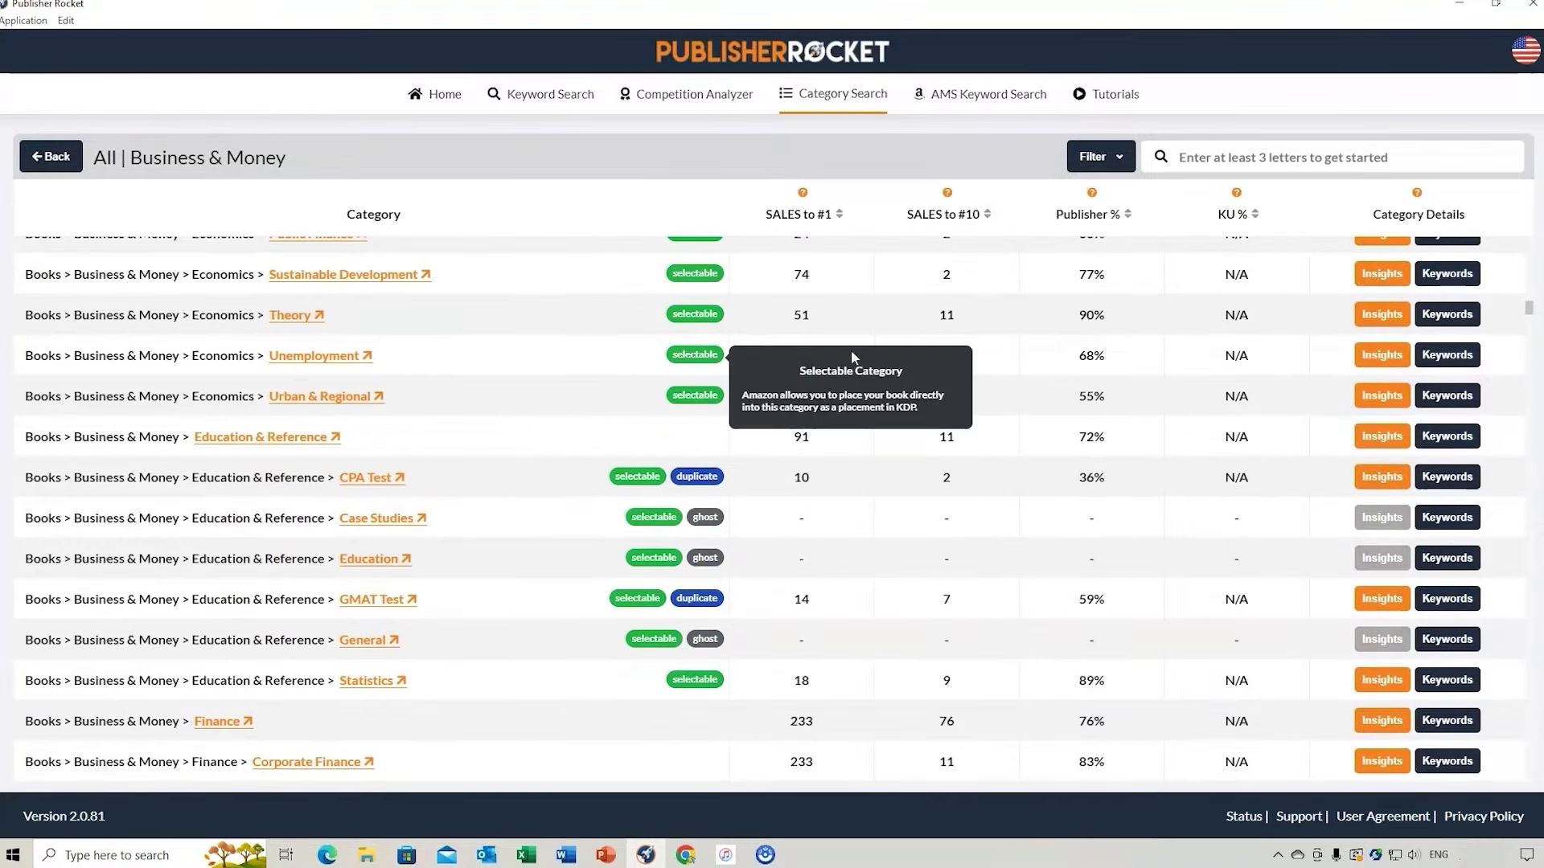
{"action": "left_click", "coordinate": [1381, 355]}
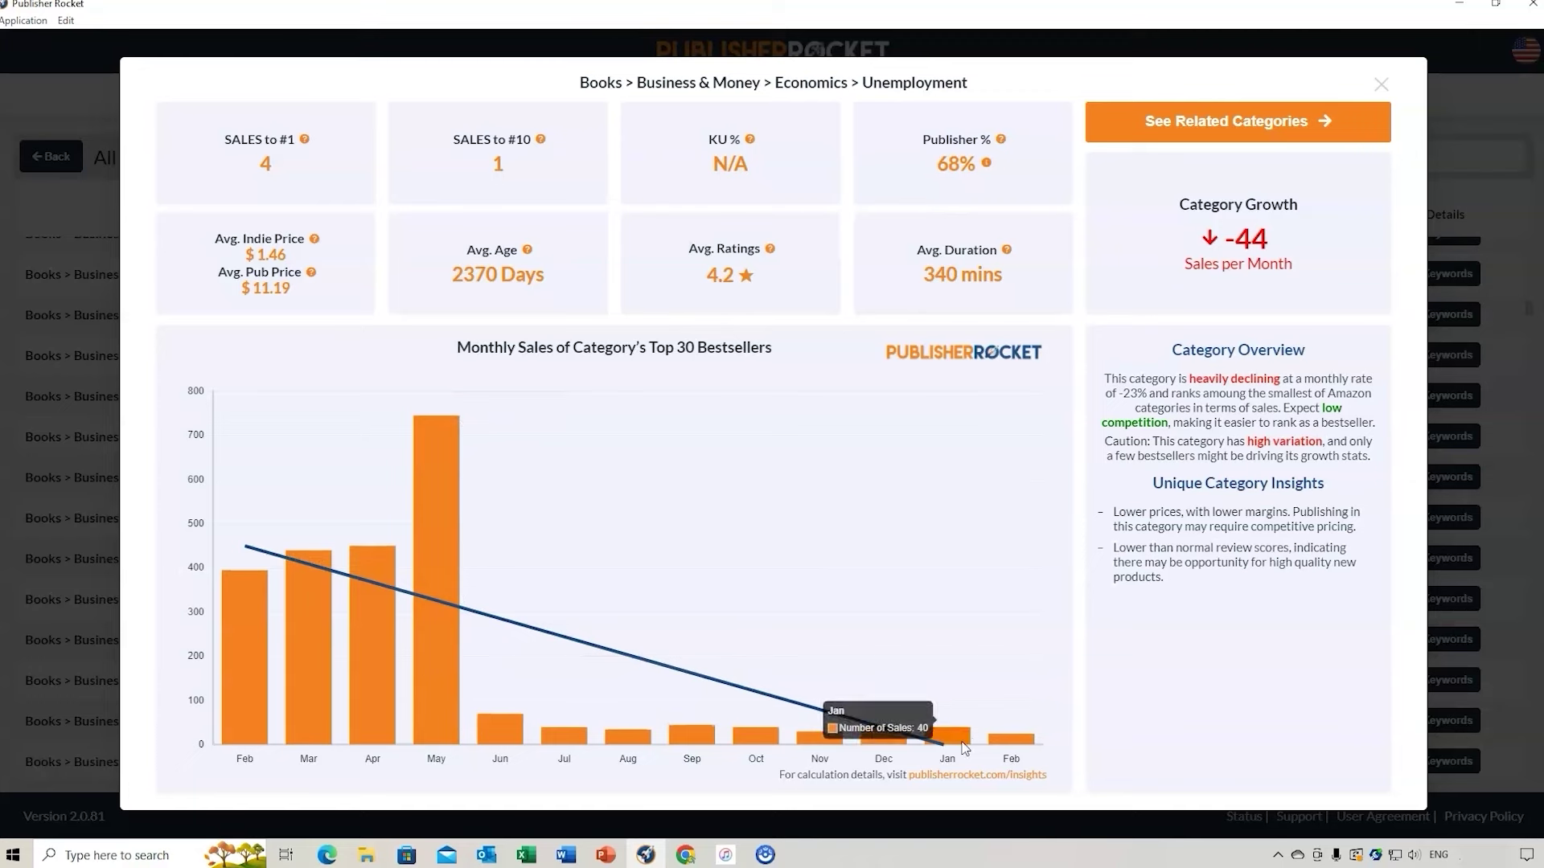
{"action": "mouse_move", "coordinate": [434, 438]}
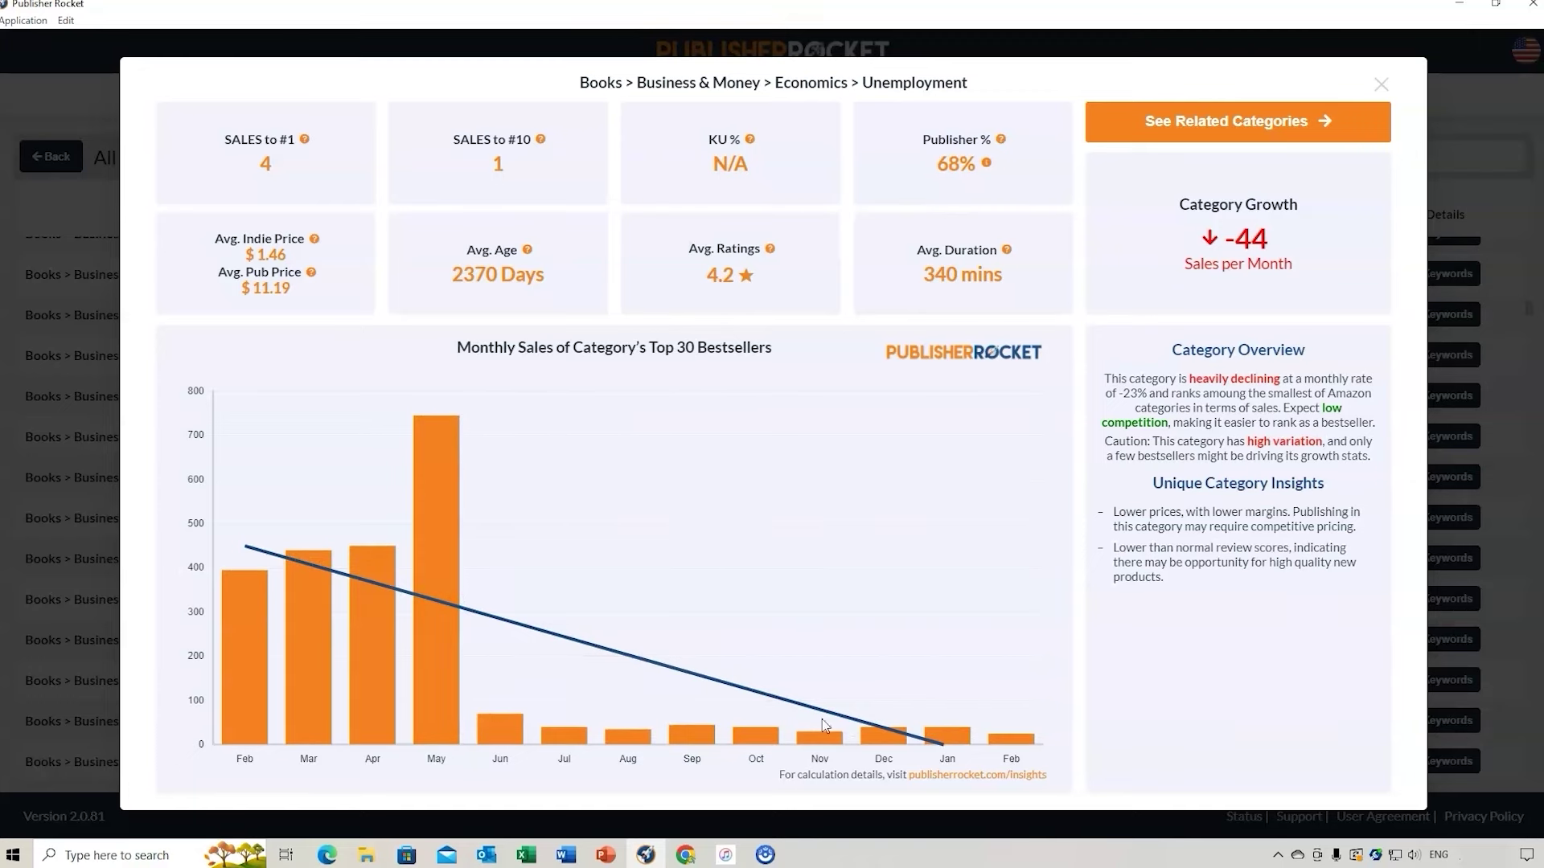
{"action": "left_click", "coordinate": [1381, 85]}
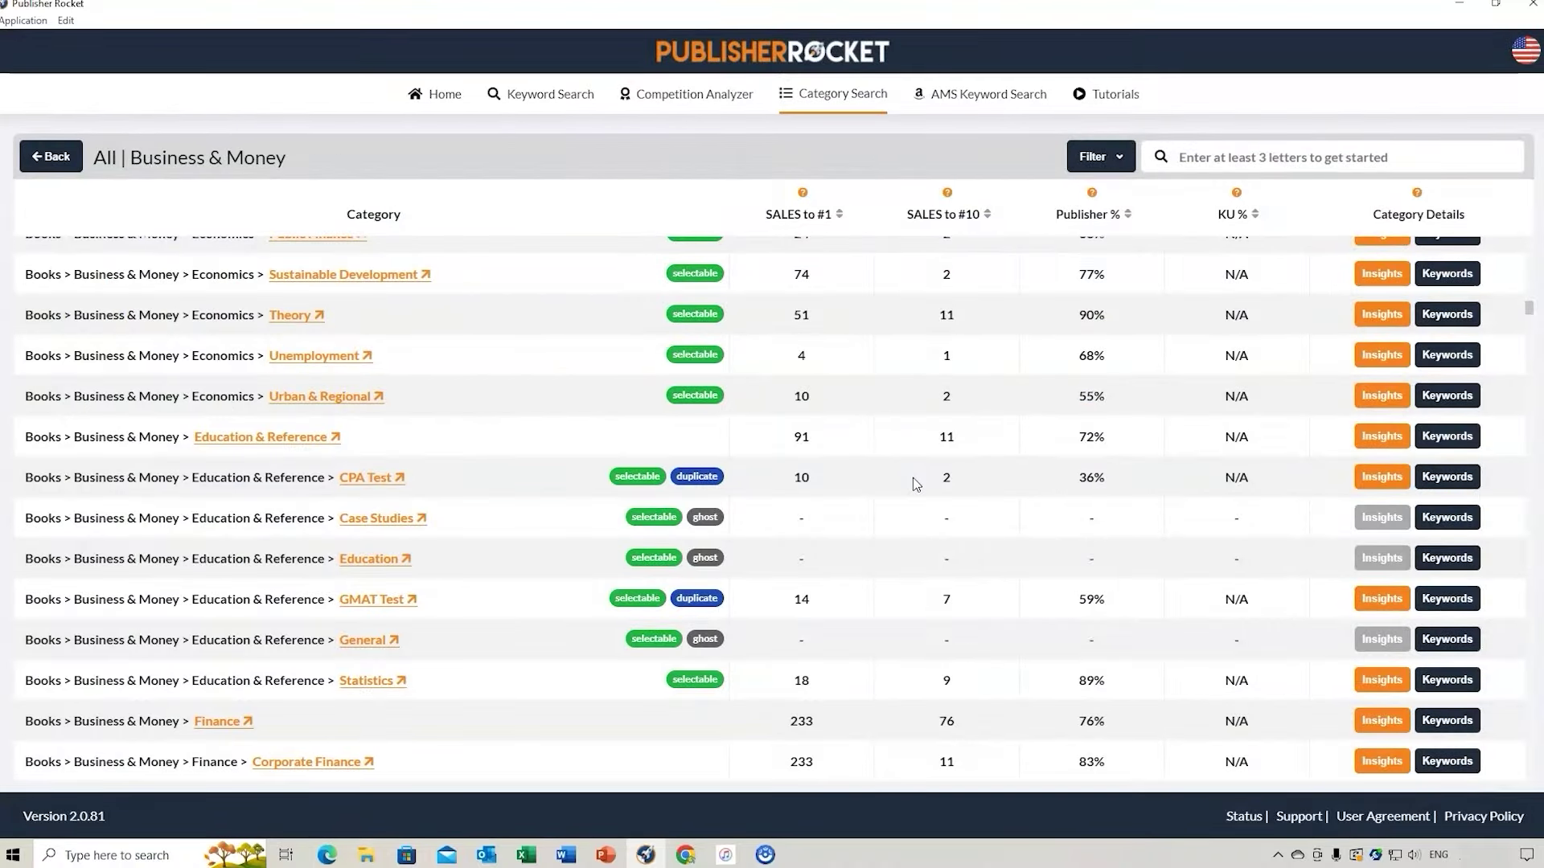
- Browse further through the Business & Money subcategories and examine the insights for Industries > Sports & Entertainment > Sports
{"action": "scroll", "coordinate": [451, 455], "scroll_direction": "down", "scroll_amount": 3}
{"action": "scroll", "coordinate": [483, 448], "scroll_direction": "down", "scroll_amount": 4}
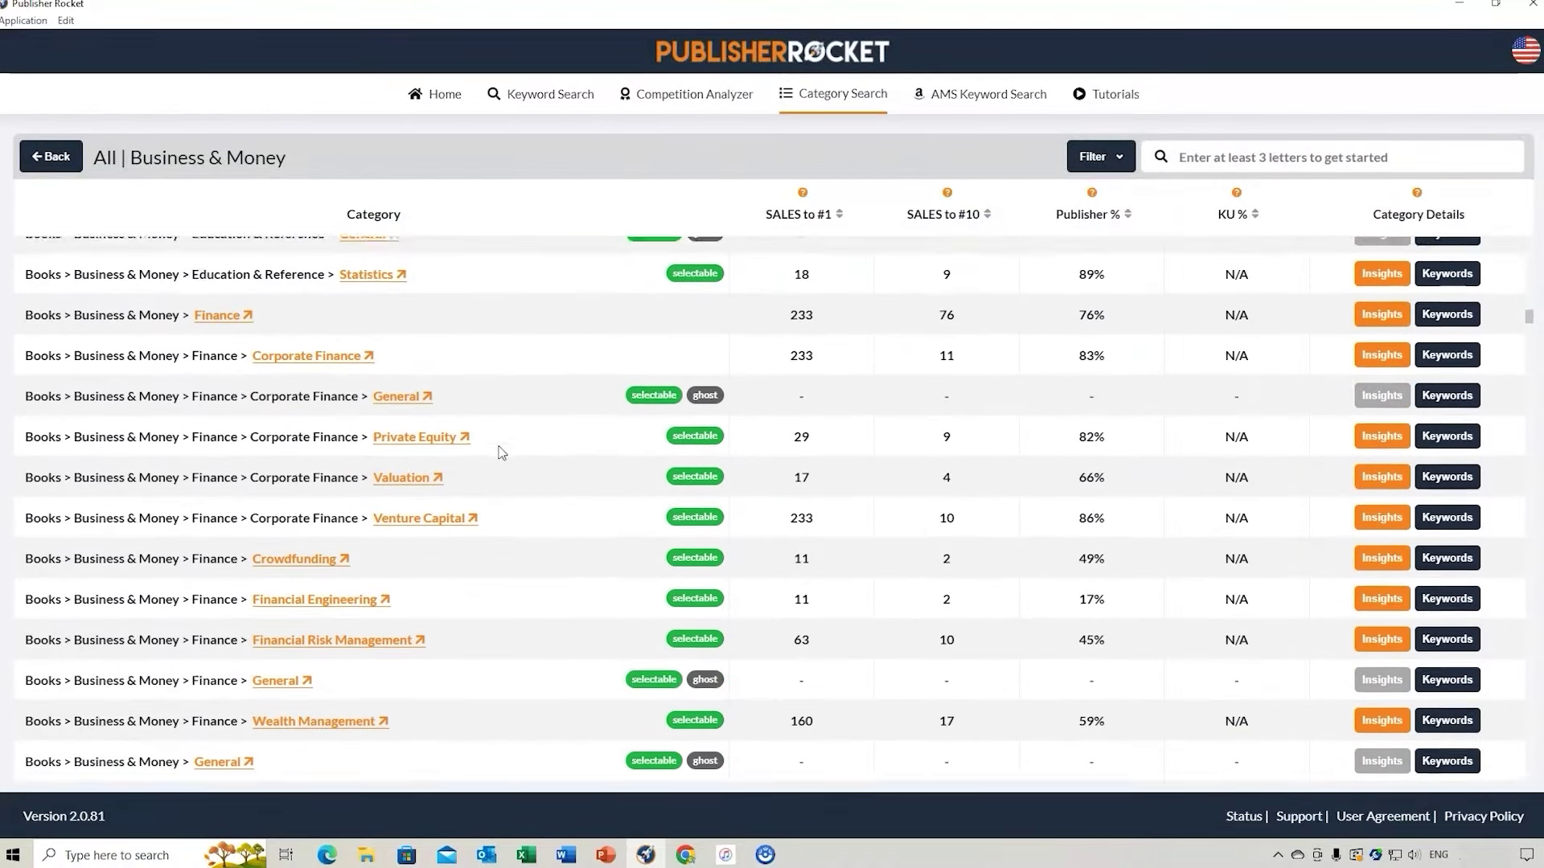
{"action": "scroll", "coordinate": [502, 453], "scroll_direction": "down", "scroll_amount": 6}
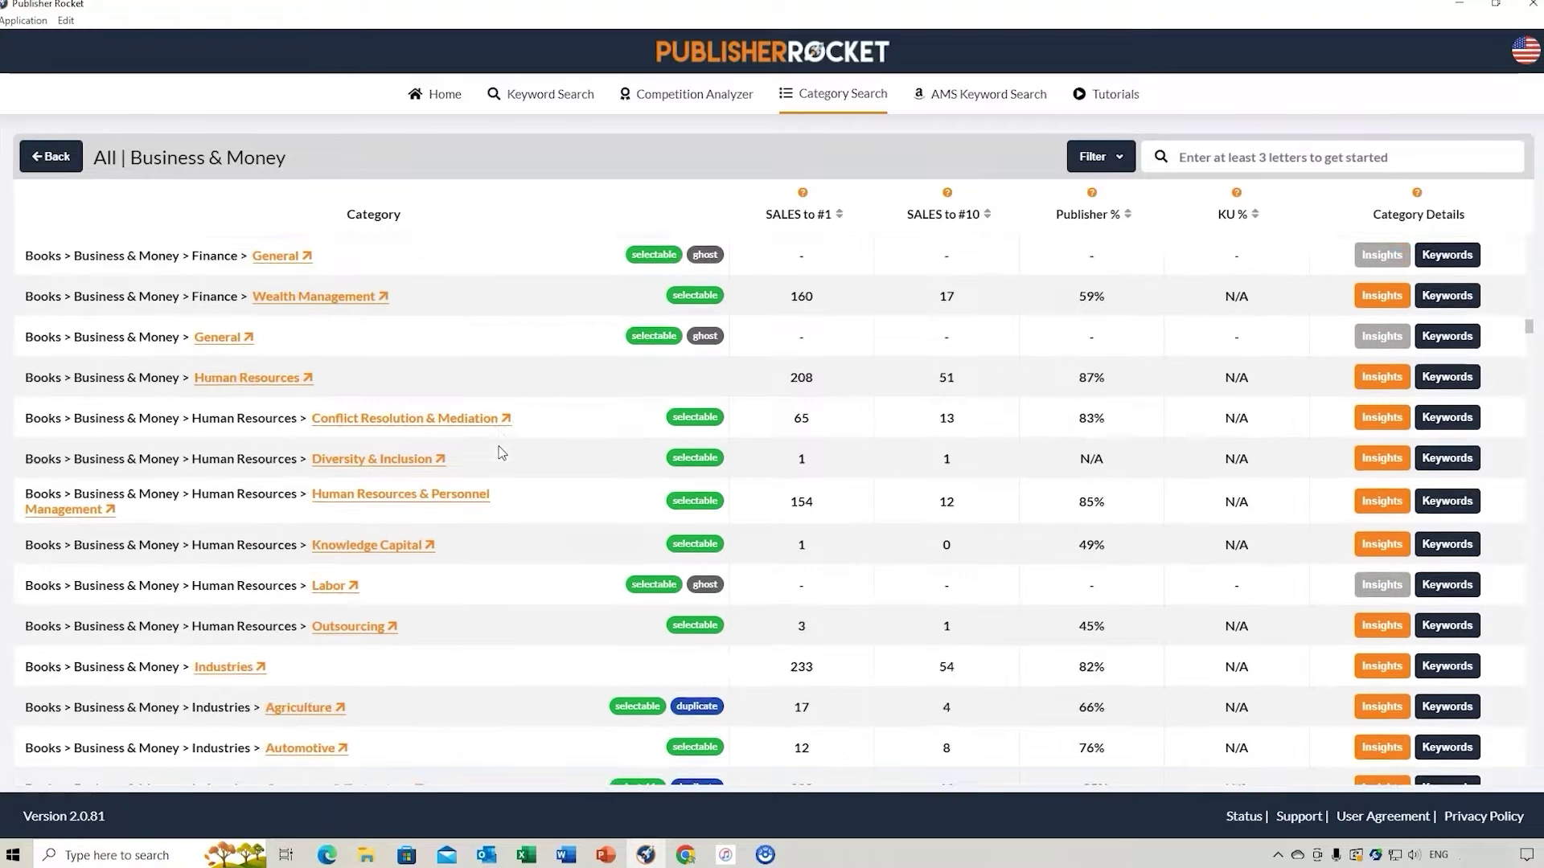
{"action": "scroll", "coordinate": [501, 452], "scroll_direction": "down", "scroll_amount": 2}
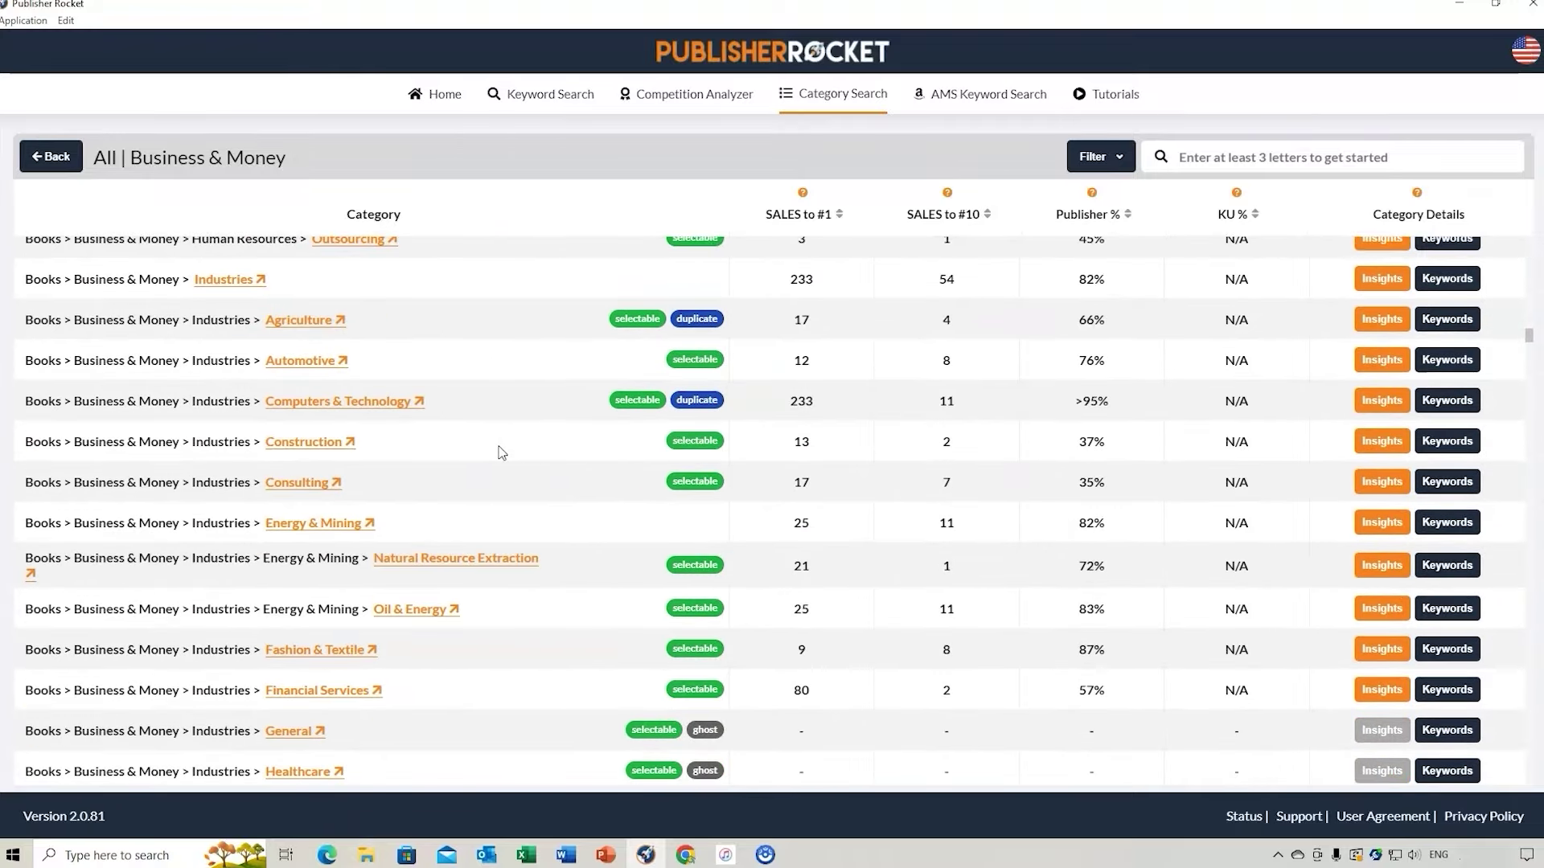
{"action": "scroll", "coordinate": [510, 542], "scroll_direction": "down", "scroll_amount": 2}
{"action": "scroll", "coordinate": [510, 539], "scroll_direction": "down", "scroll_amount": 3}
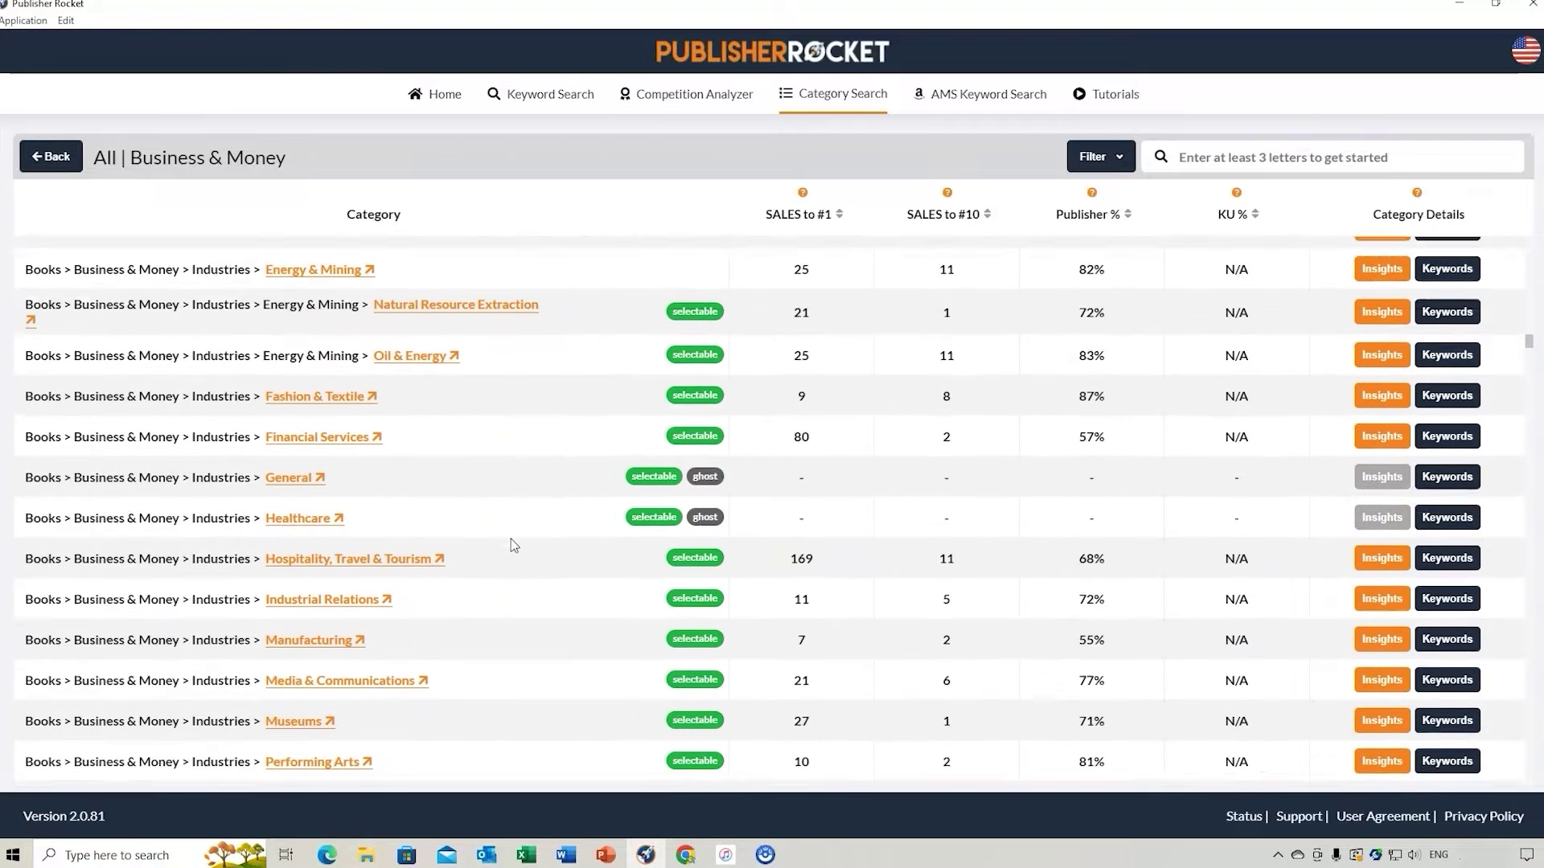
{"action": "scroll", "coordinate": [510, 537], "scroll_direction": "down", "scroll_amount": 4}
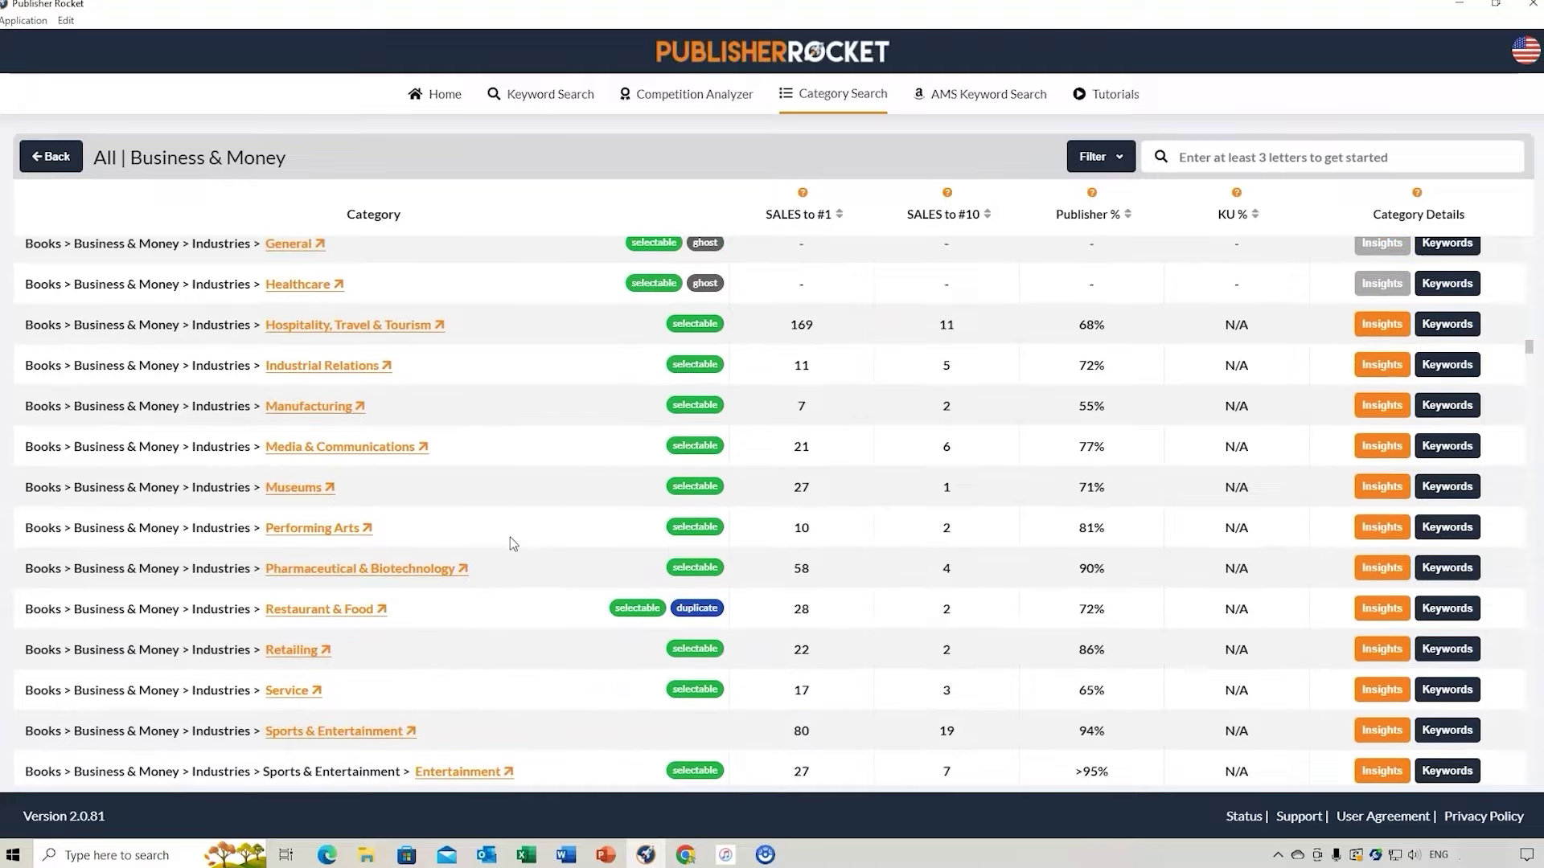
{"action": "scroll", "coordinate": [515, 528], "scroll_direction": "down", "scroll_amount": 1}
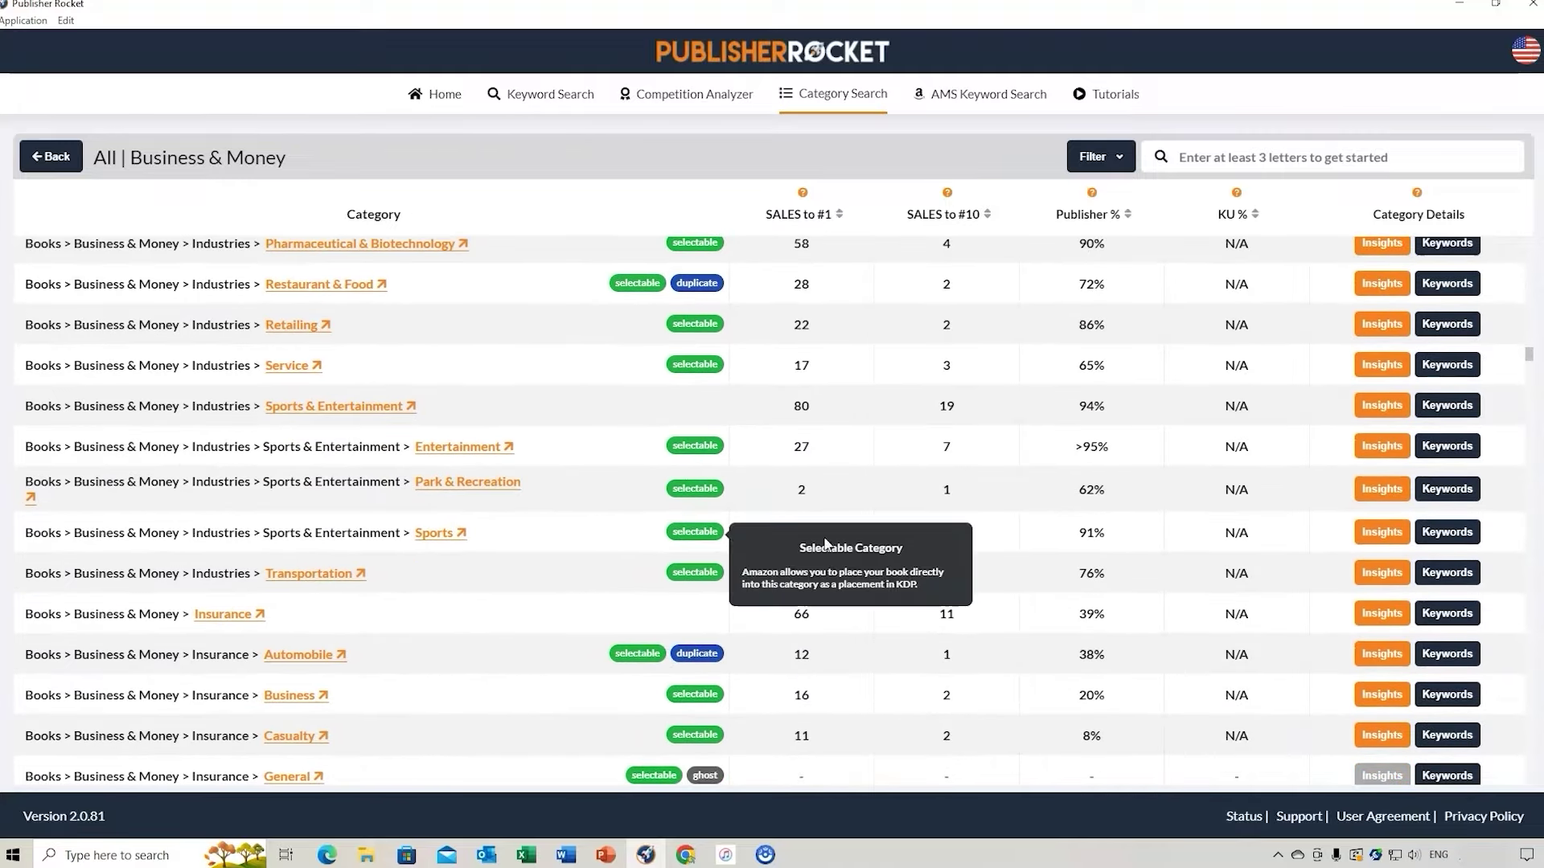
{"action": "left_click", "coordinate": [1385, 531]}
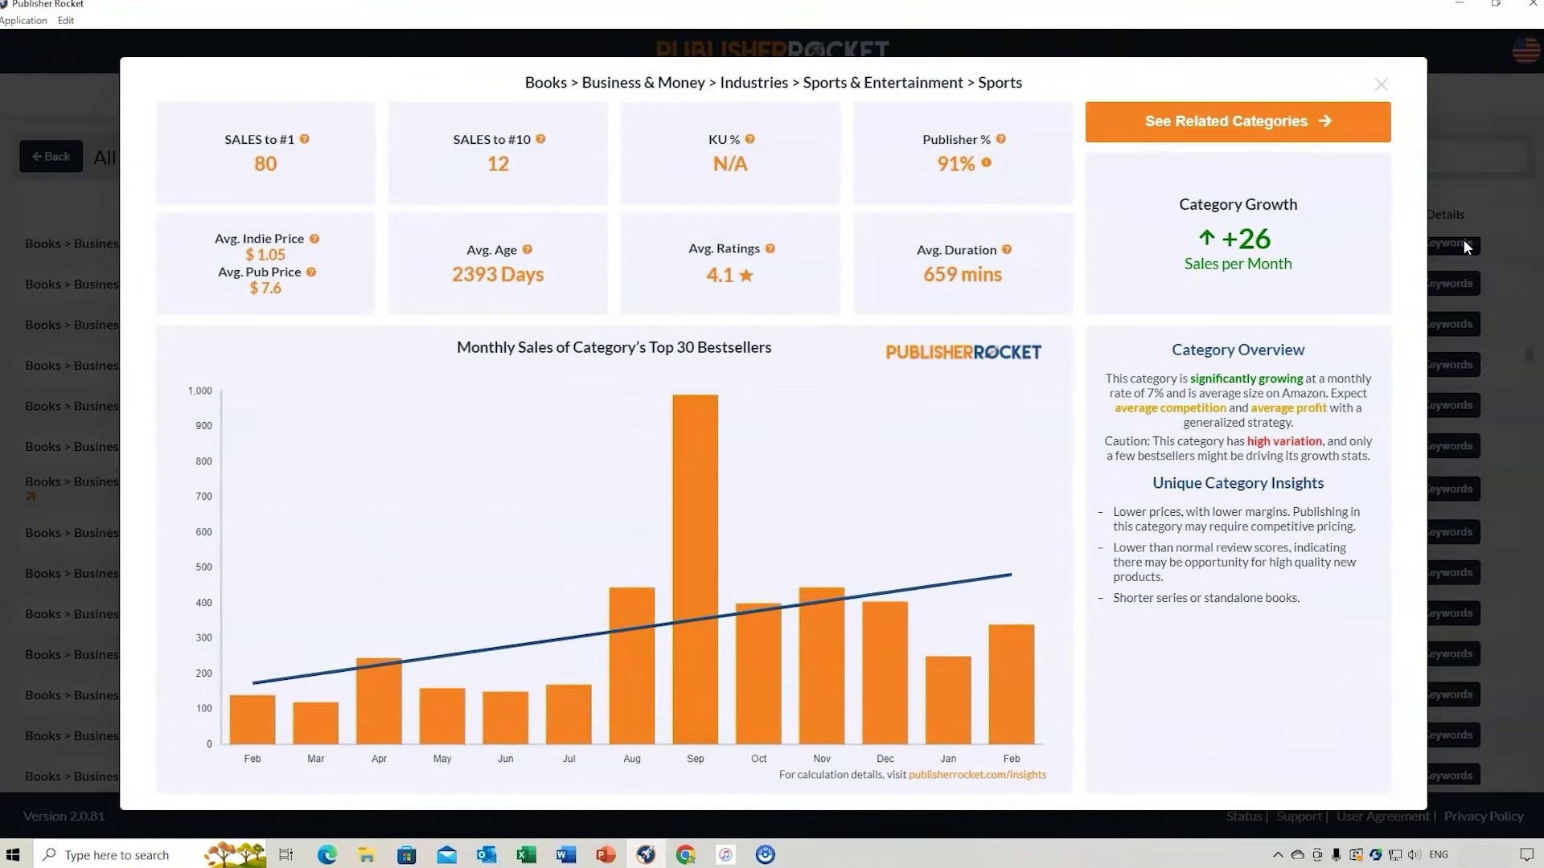
- List the categories related to Sports and examine the insights for Health, Fitness & Dieting > Sports Health & Safety
{"action": "left_click", "coordinate": [1270, 127]}
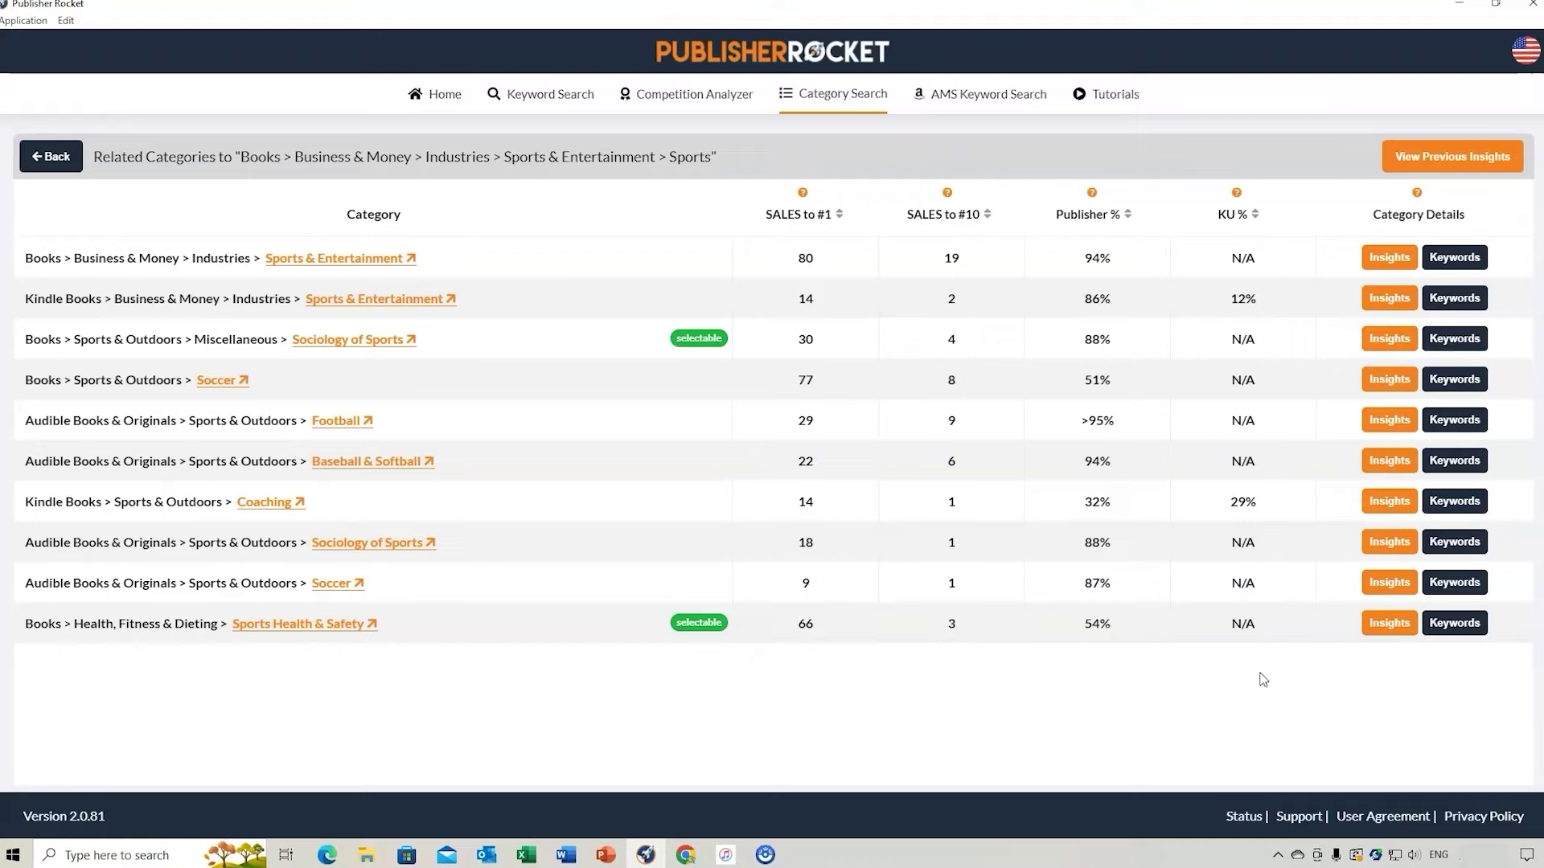
{"action": "left_click", "coordinate": [1389, 623]}
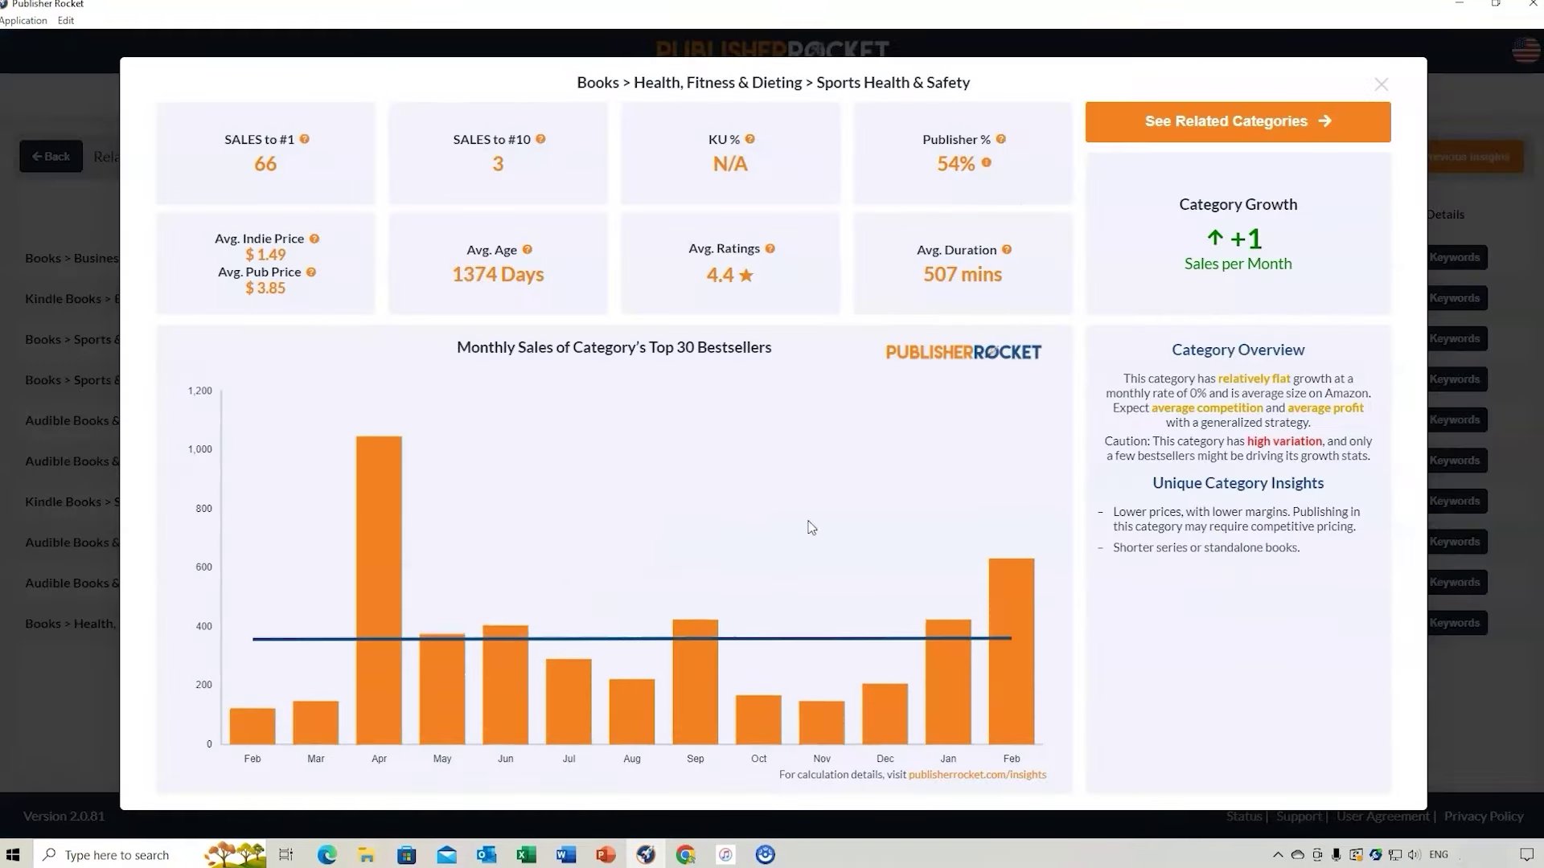
{"action": "left_click", "coordinate": [1381, 83]}
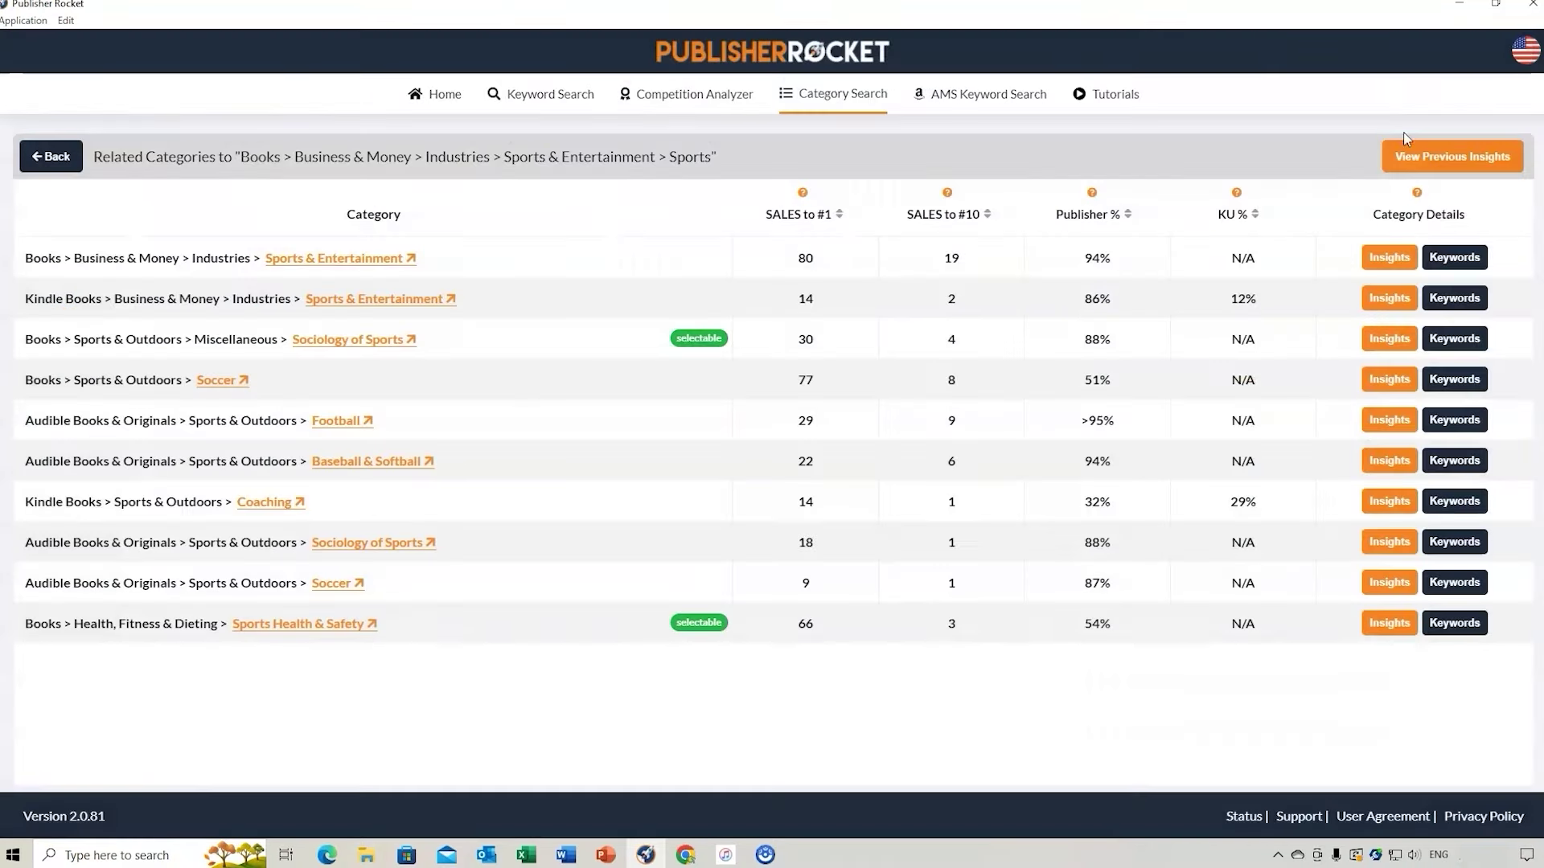
- List the keywords for Health, Fitness & Dieting > Sports Health & Safety and copy the keyword "Sports biomechanics"
{"action": "left_click", "coordinate": [1464, 626]}
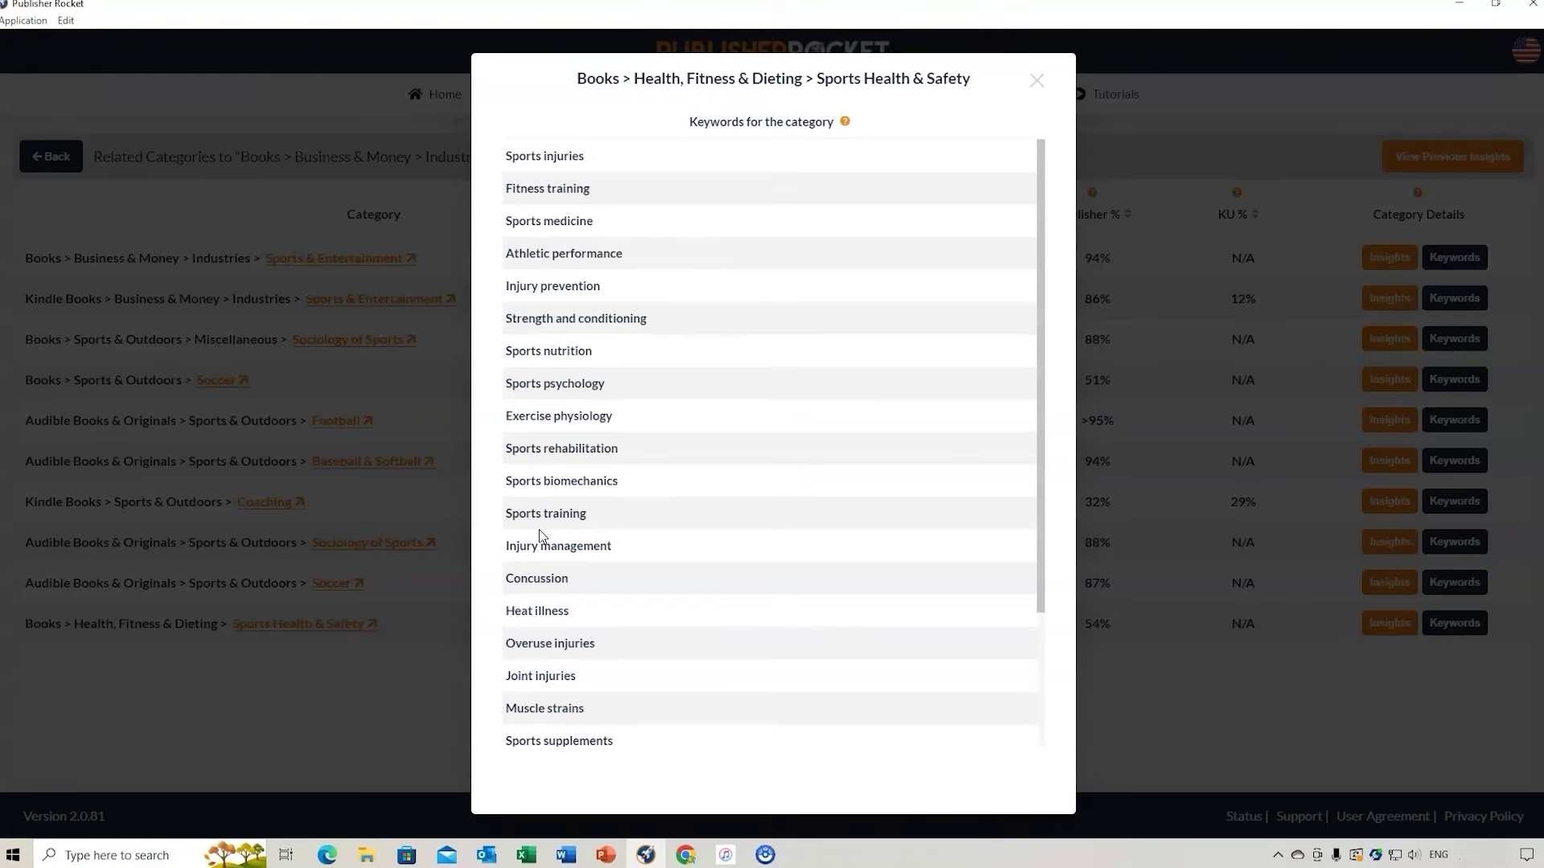
{"action": "left_click_drag", "start_coordinate": [508, 481], "coordinate": [618, 476]}
{"action": "key", "text": "ctrl+c"}
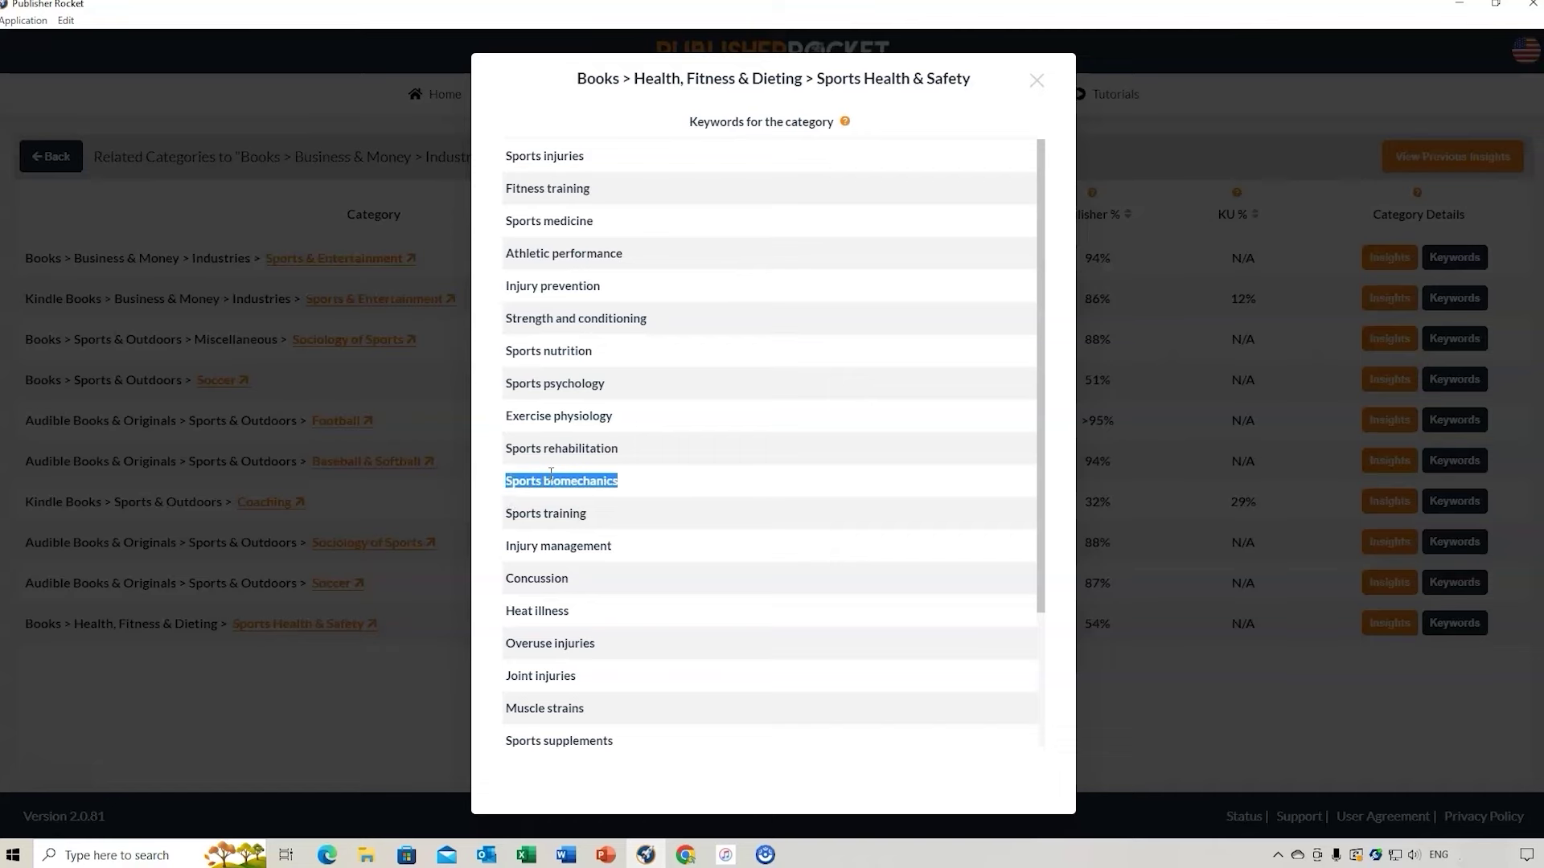
{"action": "left_click", "coordinate": [1035, 82]}
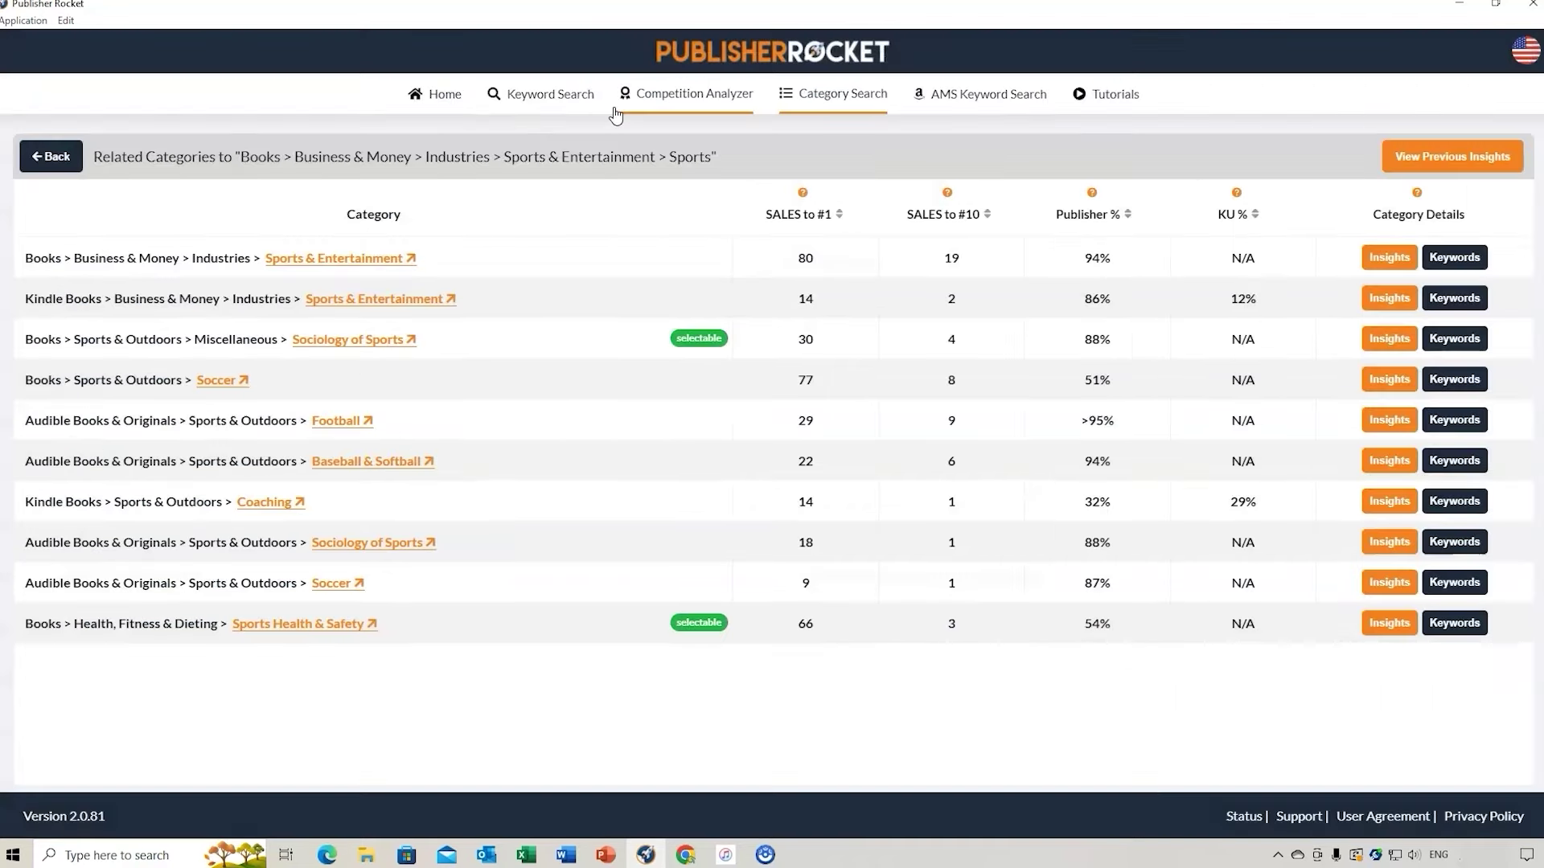
- Run a new Books keyword search for "Sports biomechanics" and load the metrics for both suggested keywords
{"action": "left_click", "coordinate": [541, 95]}
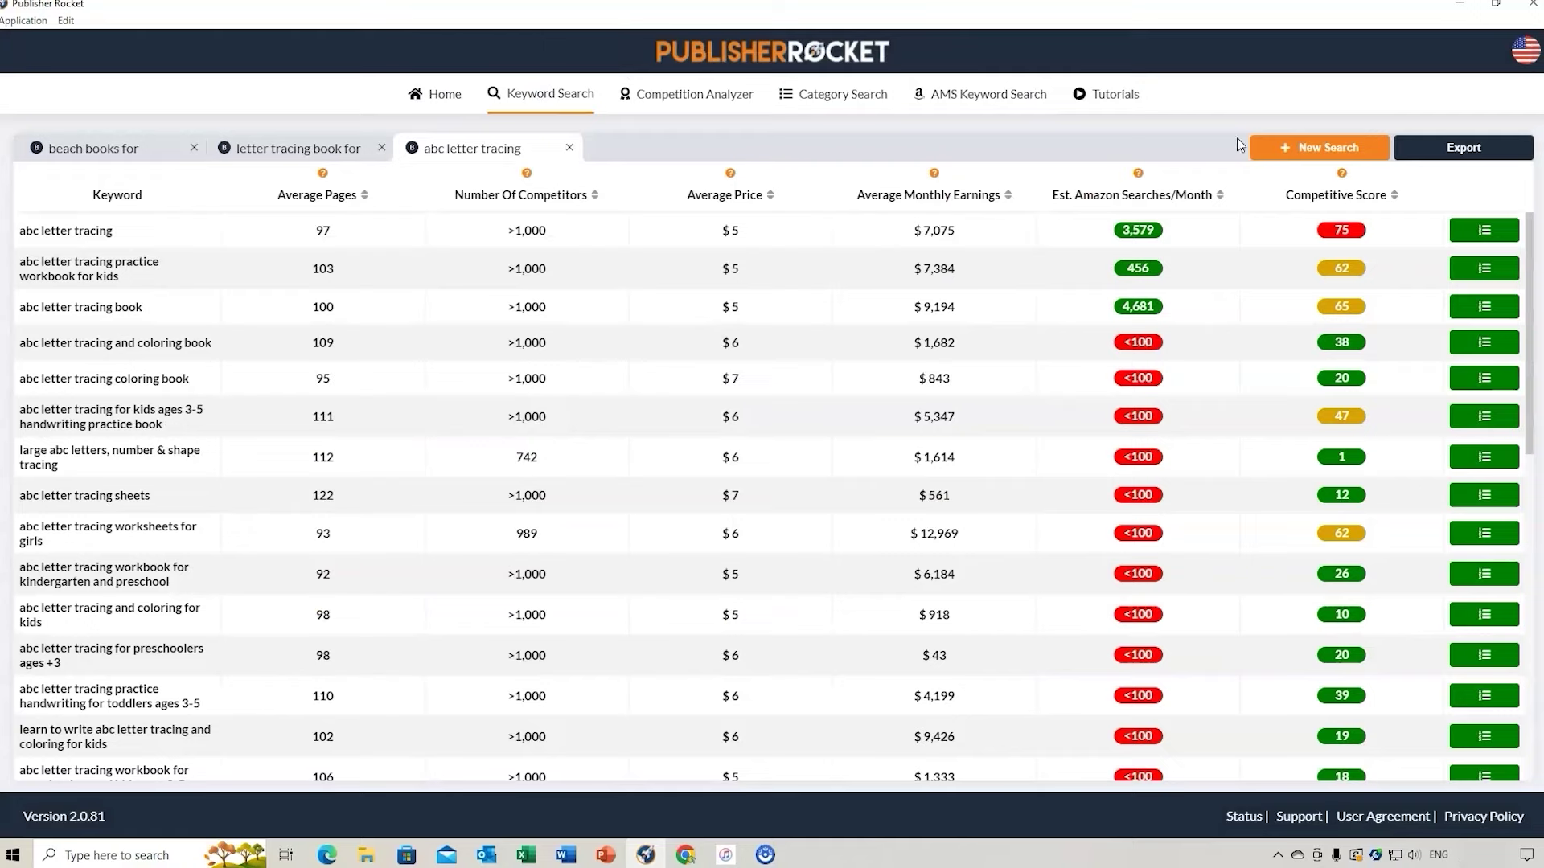
{"action": "left_click", "coordinate": [1297, 153]}
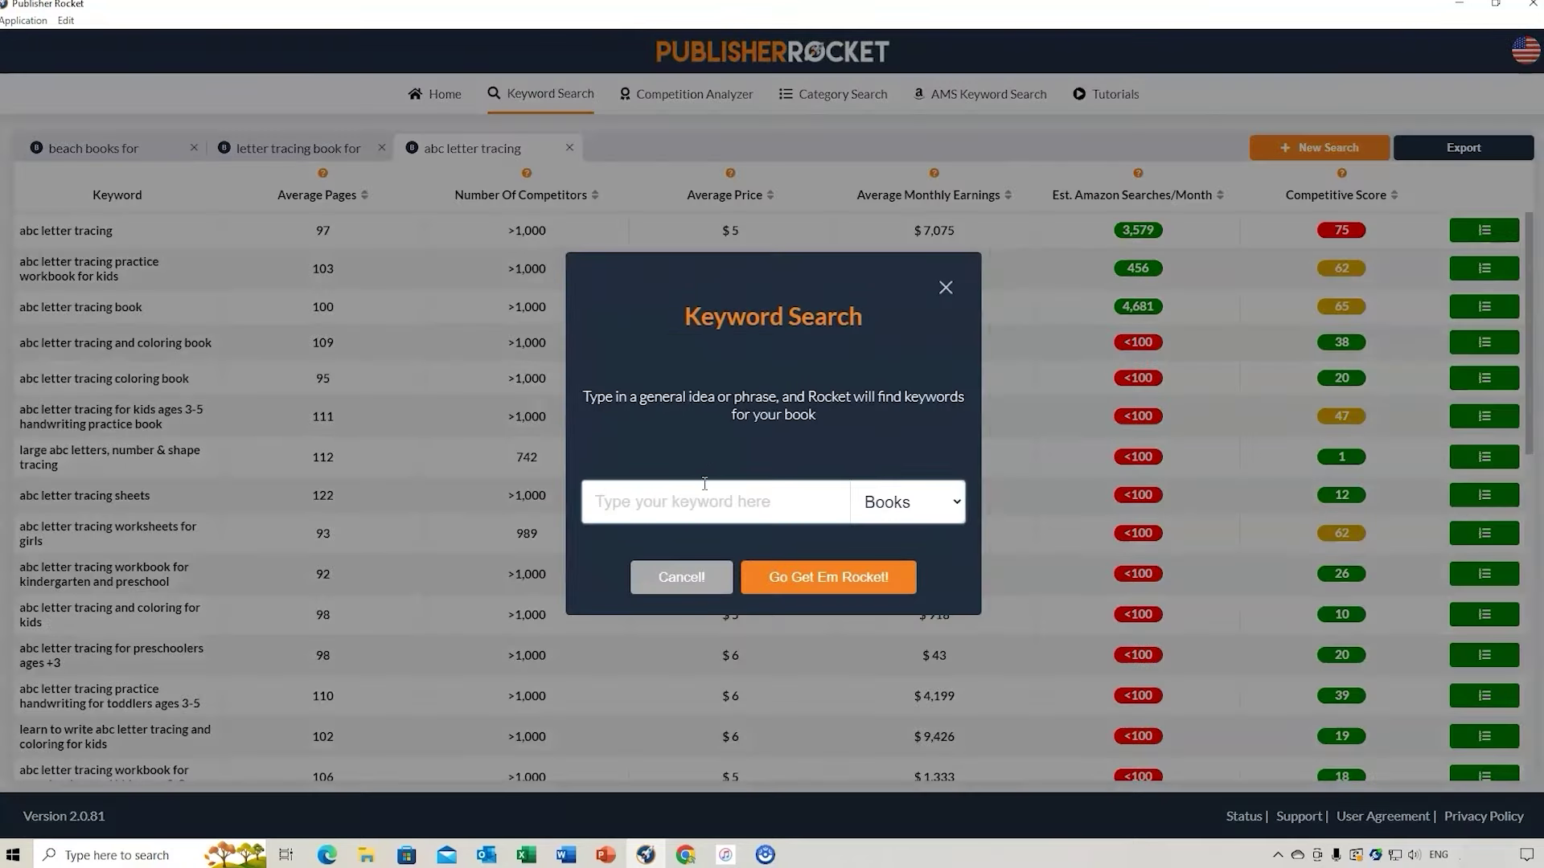
{"action": "key", "text": "ctrl+v"}
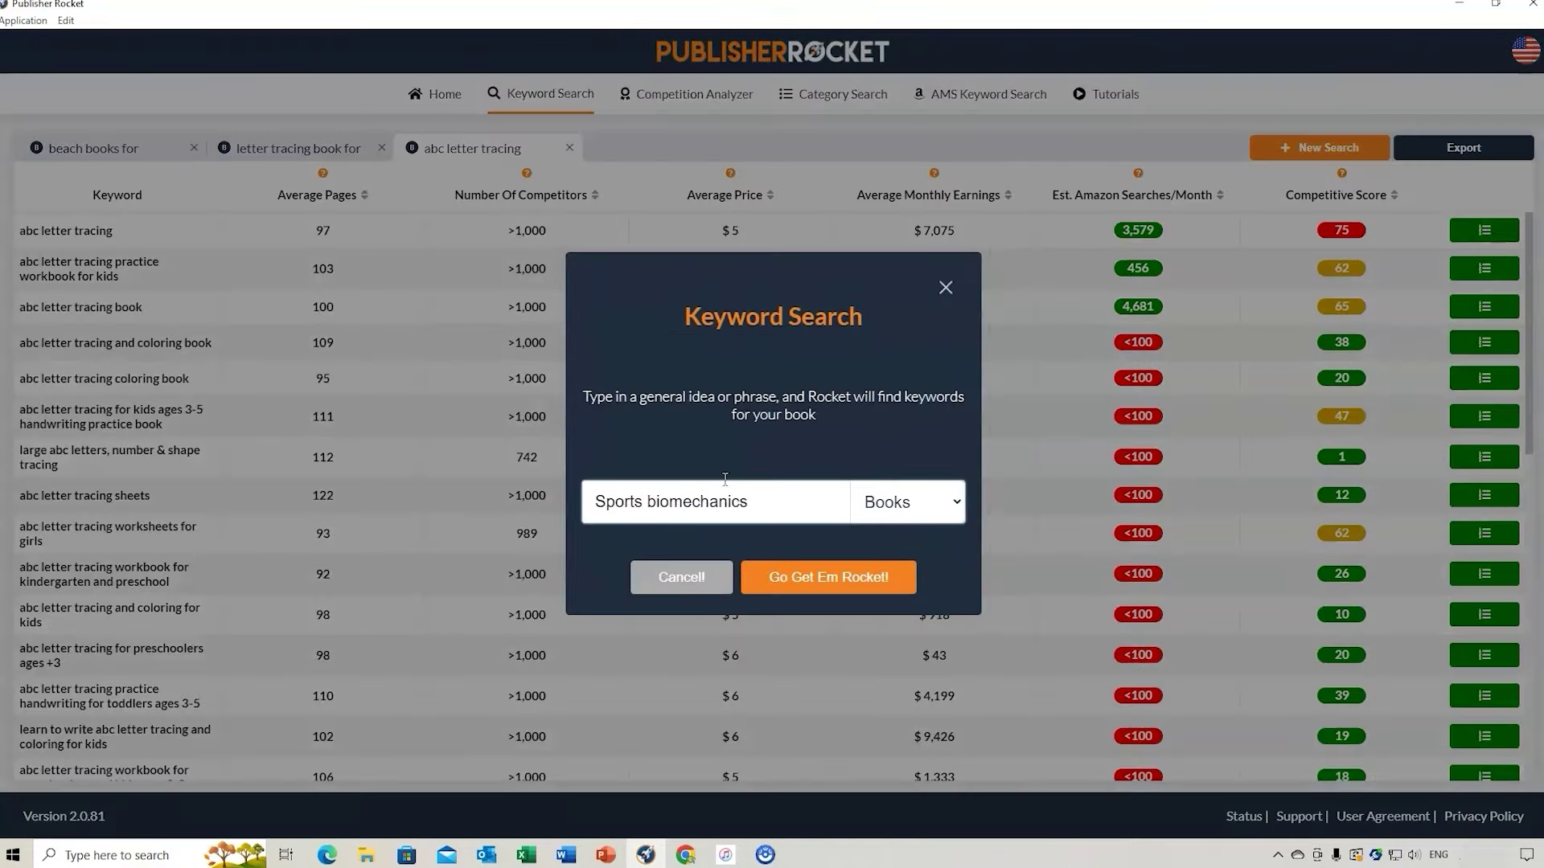
{"action": "left_click", "coordinate": [868, 578]}
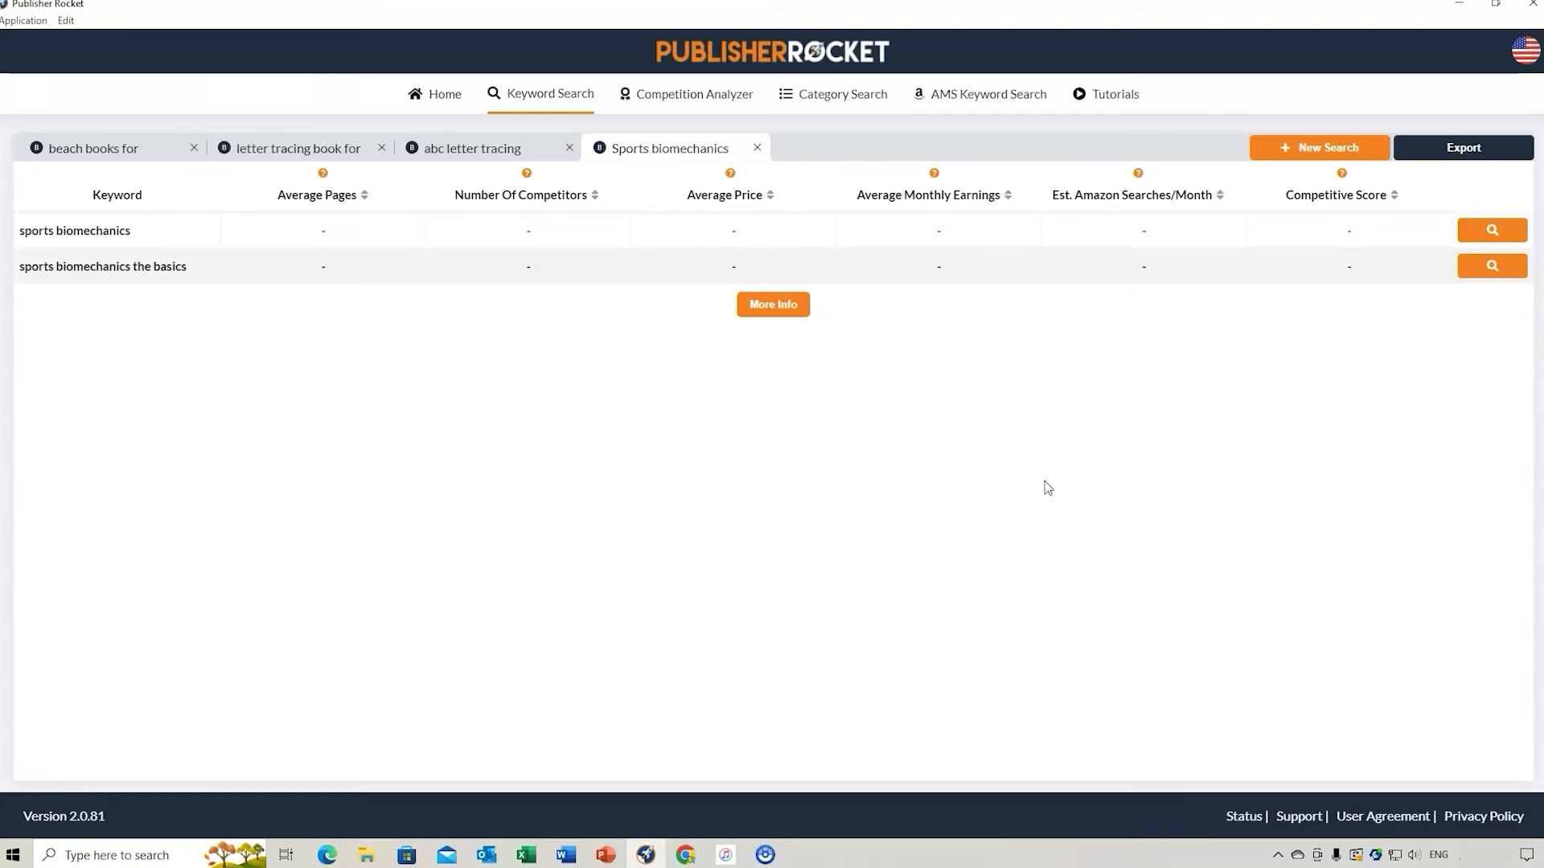
{"action": "left_click", "coordinate": [1493, 230]}
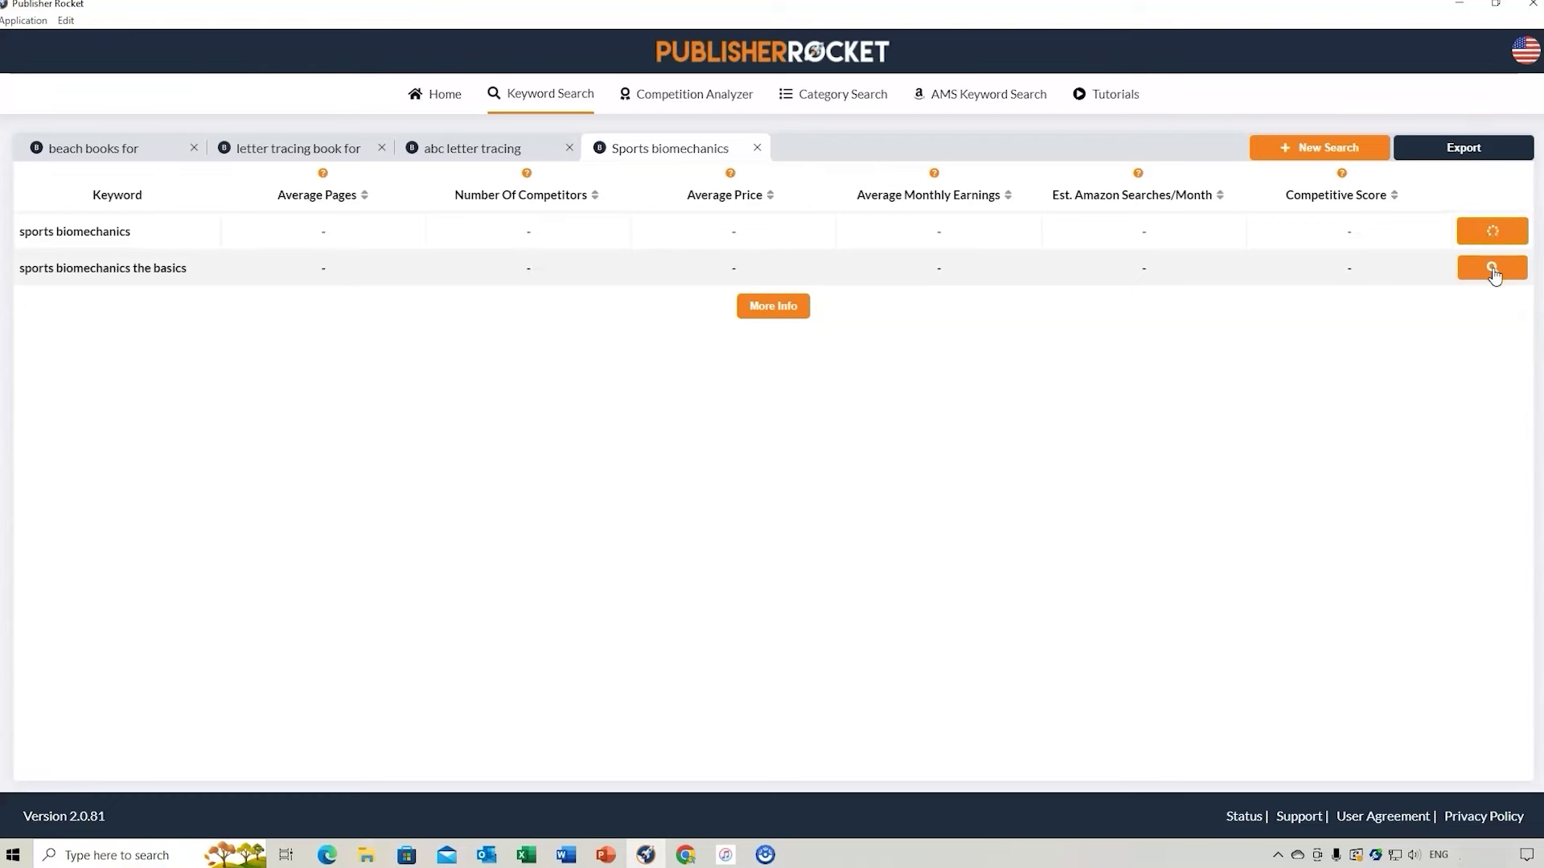
{"action": "left_click", "coordinate": [1492, 269]}
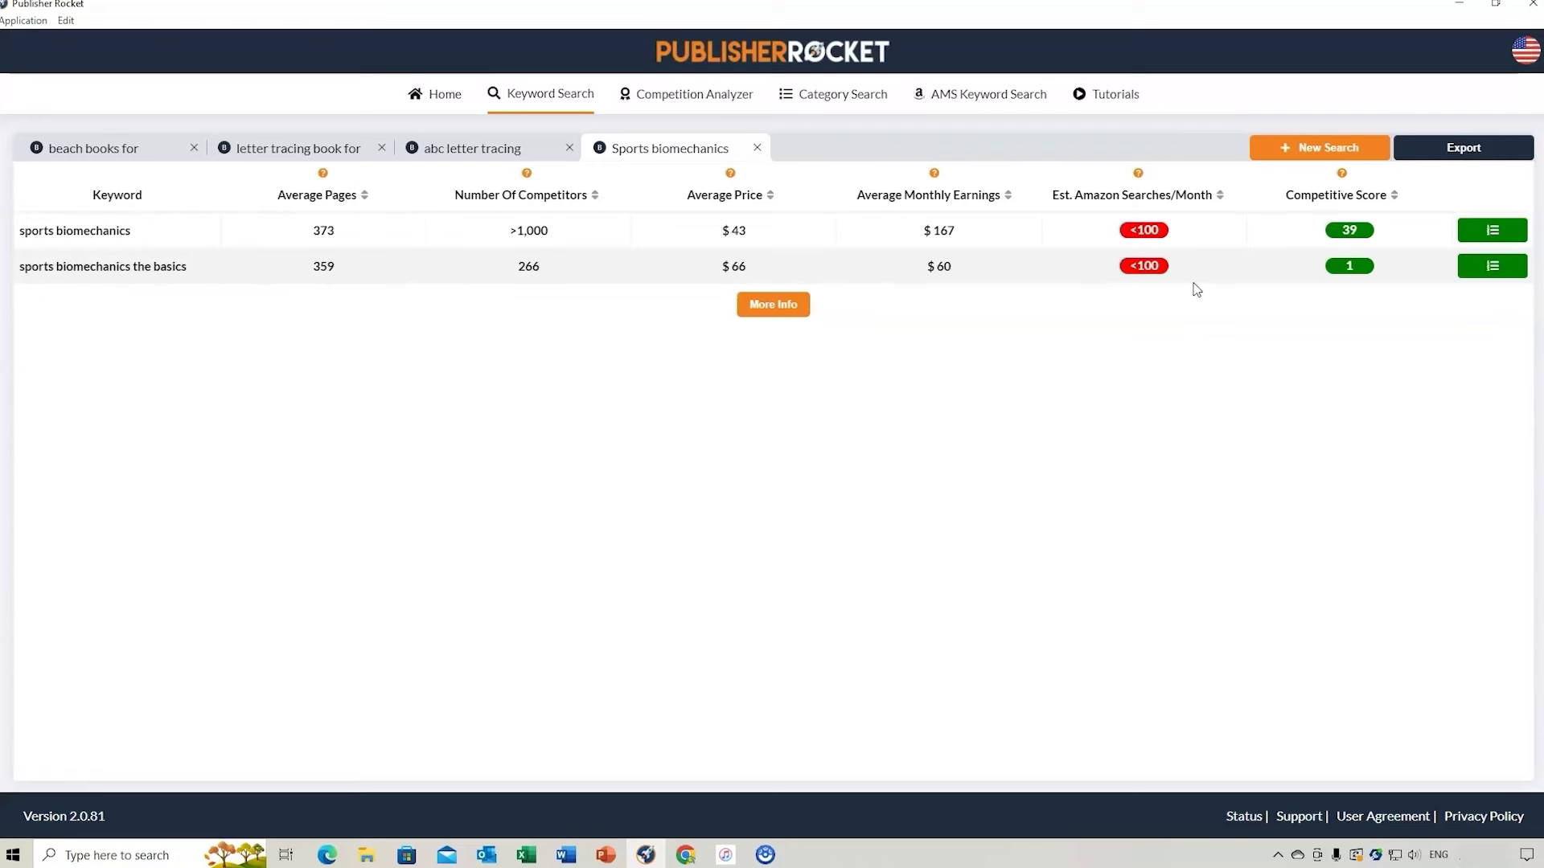
{"action": "mouse_move", "coordinate": [1365, 278]}
- View the AMS Keyword Search feature, dismiss its search prompt and return to the home screen
{"action": "left_click", "coordinate": [836, 95]}
{"action": "left_click", "coordinate": [941, 95]}
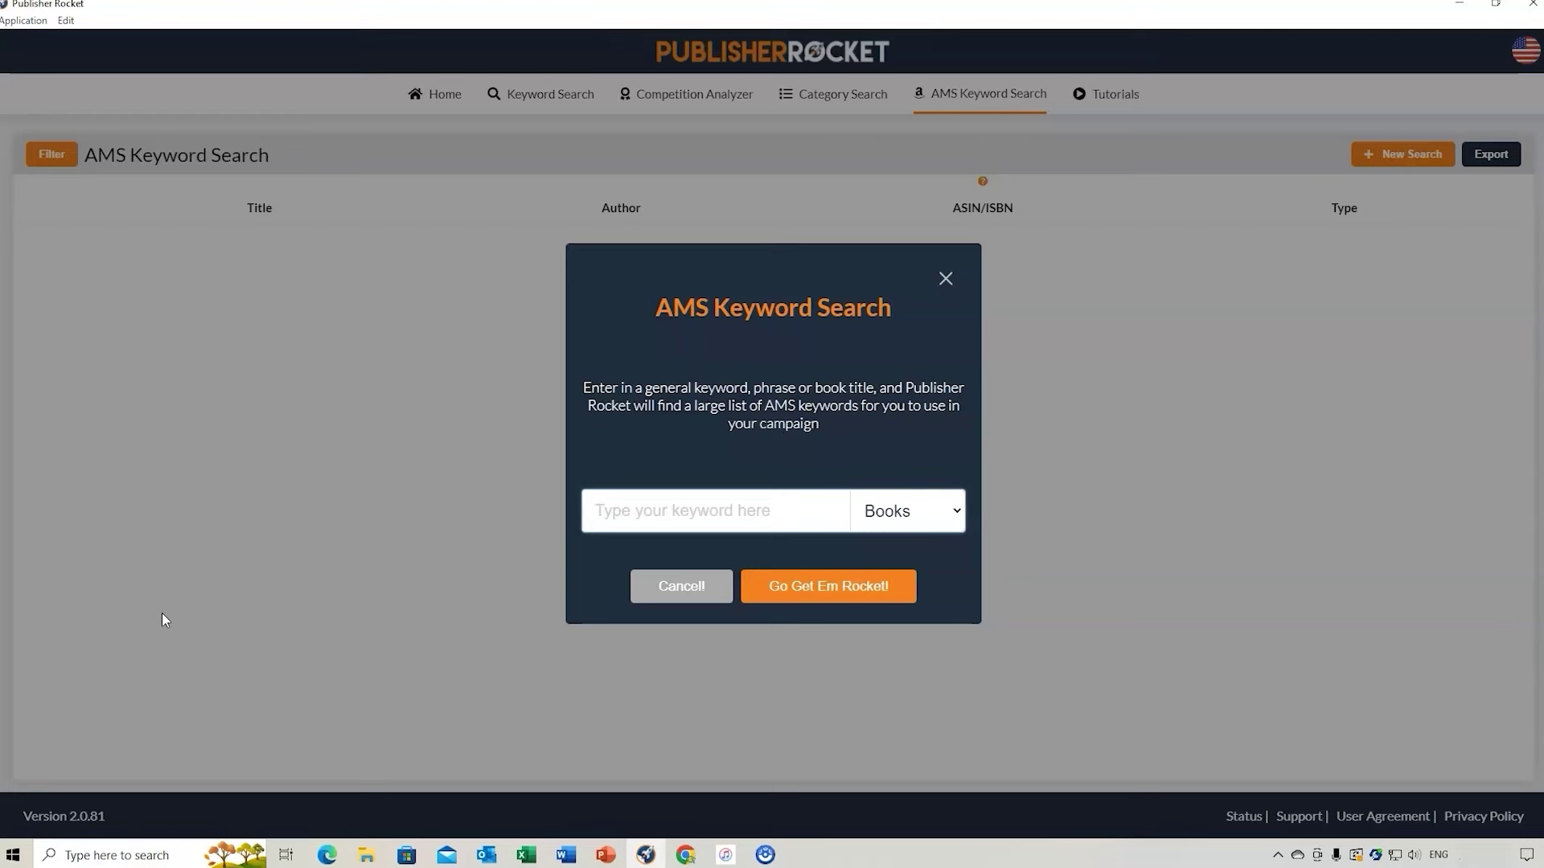
{"action": "left_click", "coordinate": [945, 279]}
{"action": "left_click", "coordinate": [448, 100]}
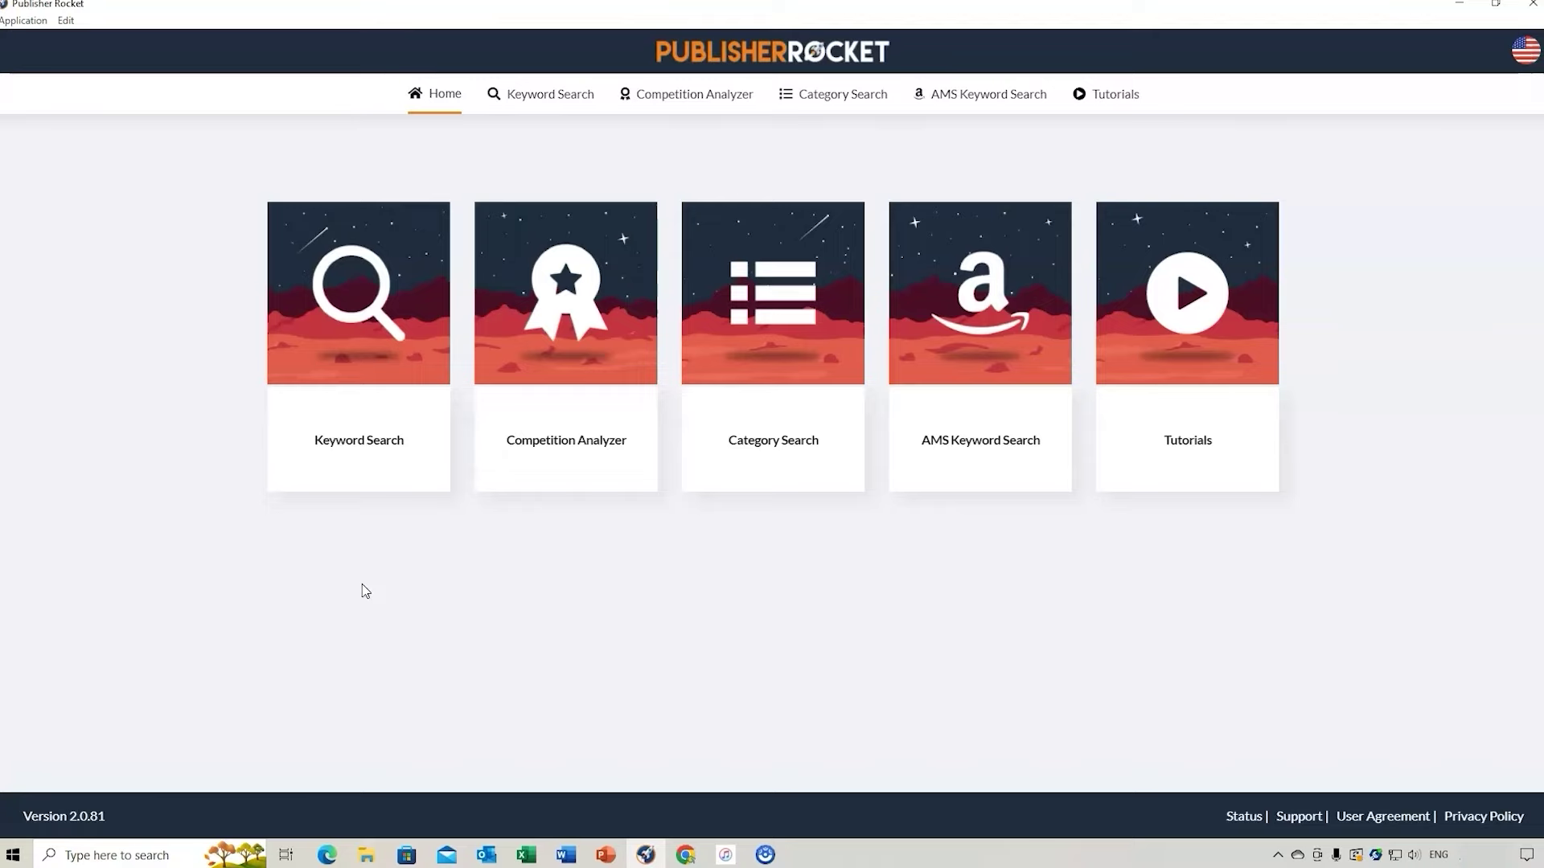
- Open the Publisher Rocket tutorials page in the browser and look through the lessons on keywords, competition and categories
{"action": "left_click", "coordinate": [1142, 454]}
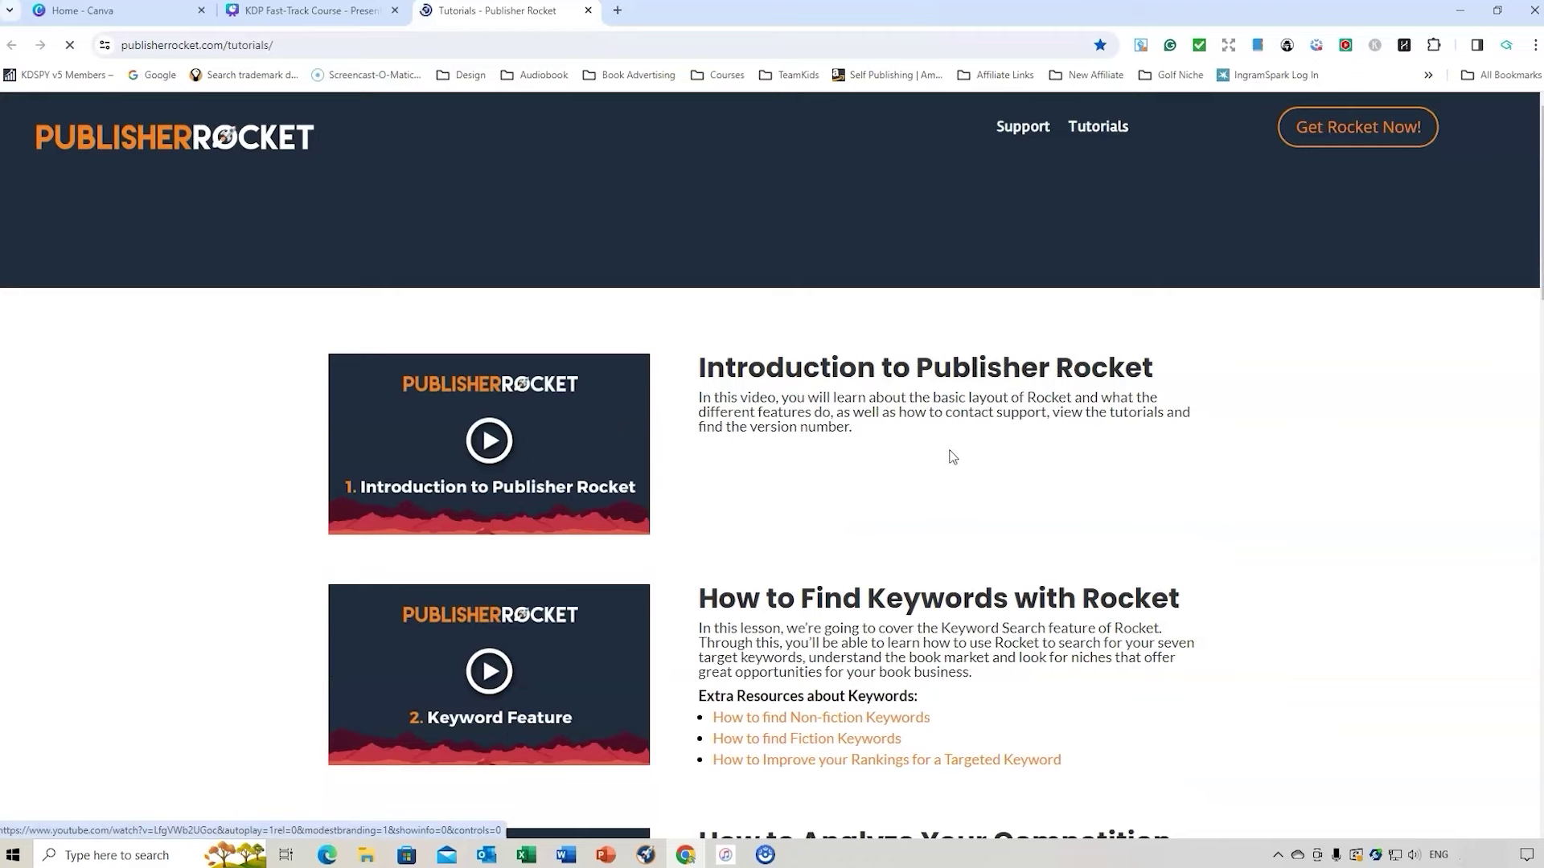
{"action": "scroll", "coordinate": [972, 455], "scroll_direction": "down", "scroll_amount": 1}
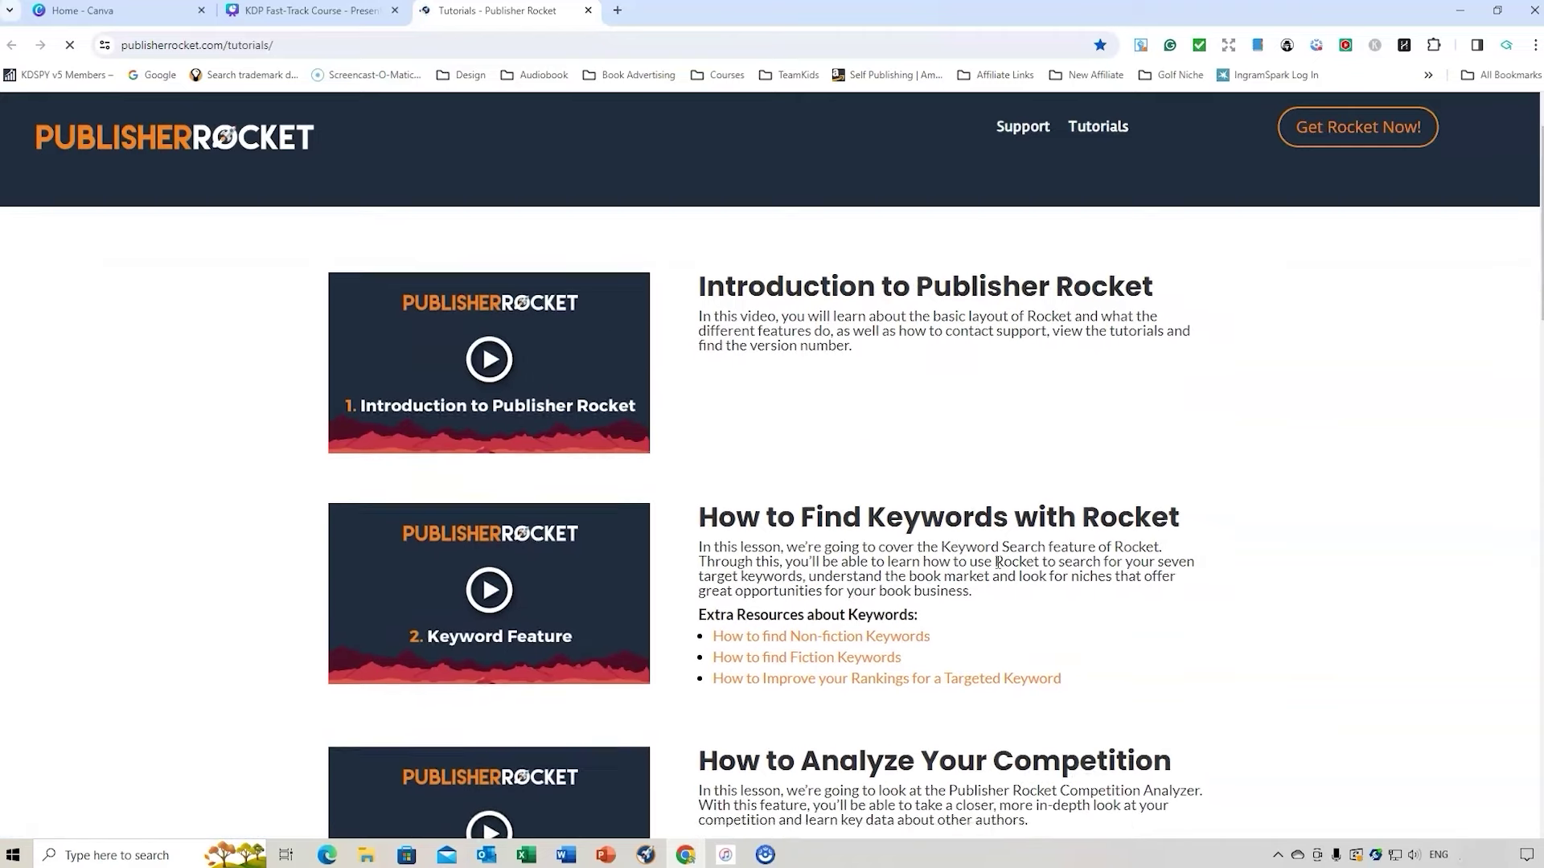
{"action": "scroll", "coordinate": [997, 563], "scroll_direction": "down", "scroll_amount": 2}
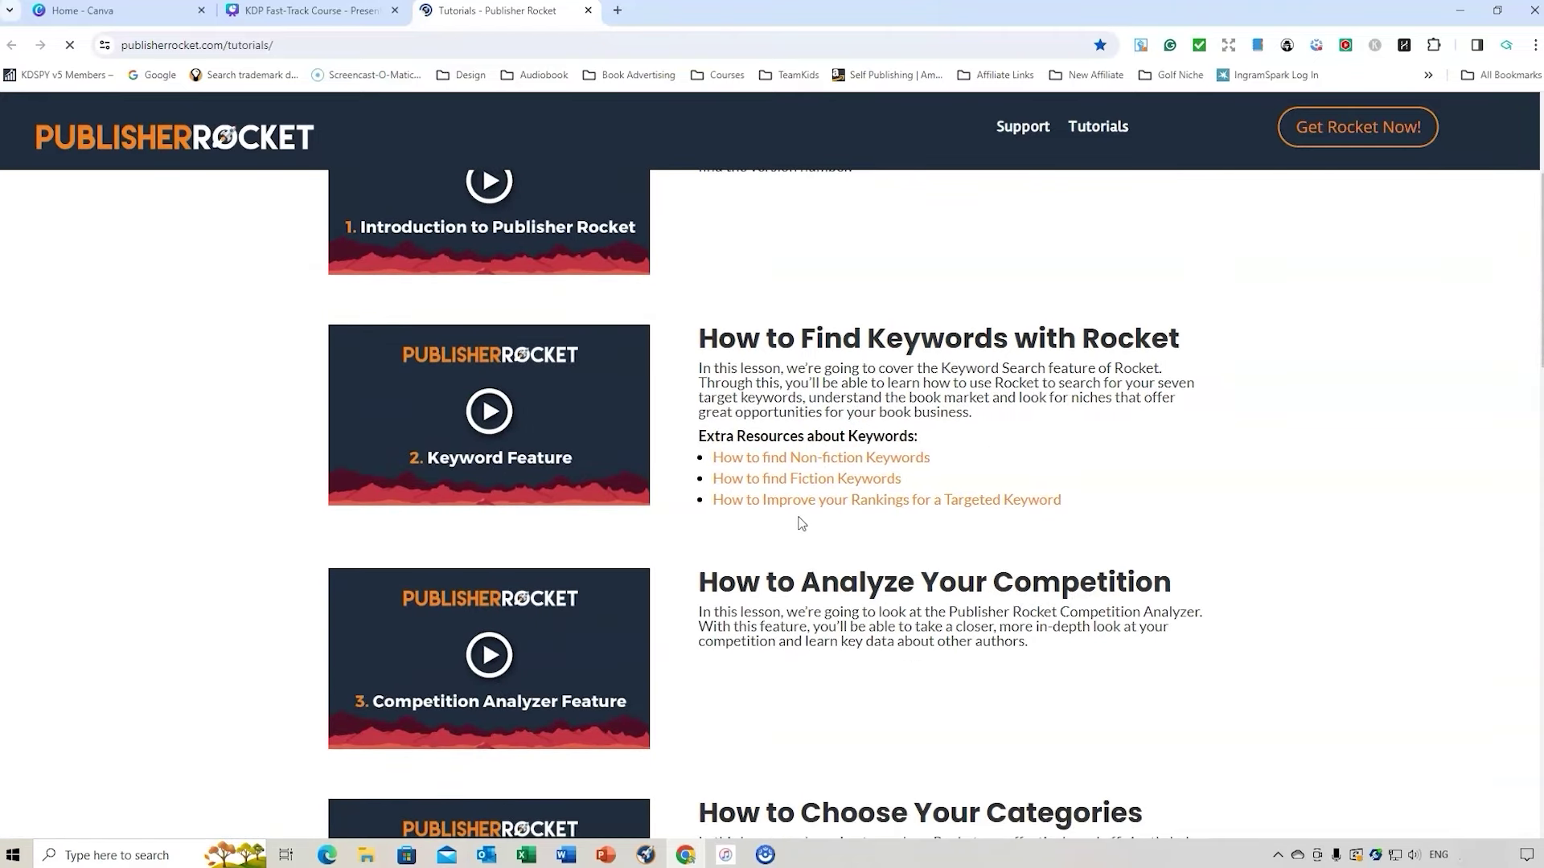
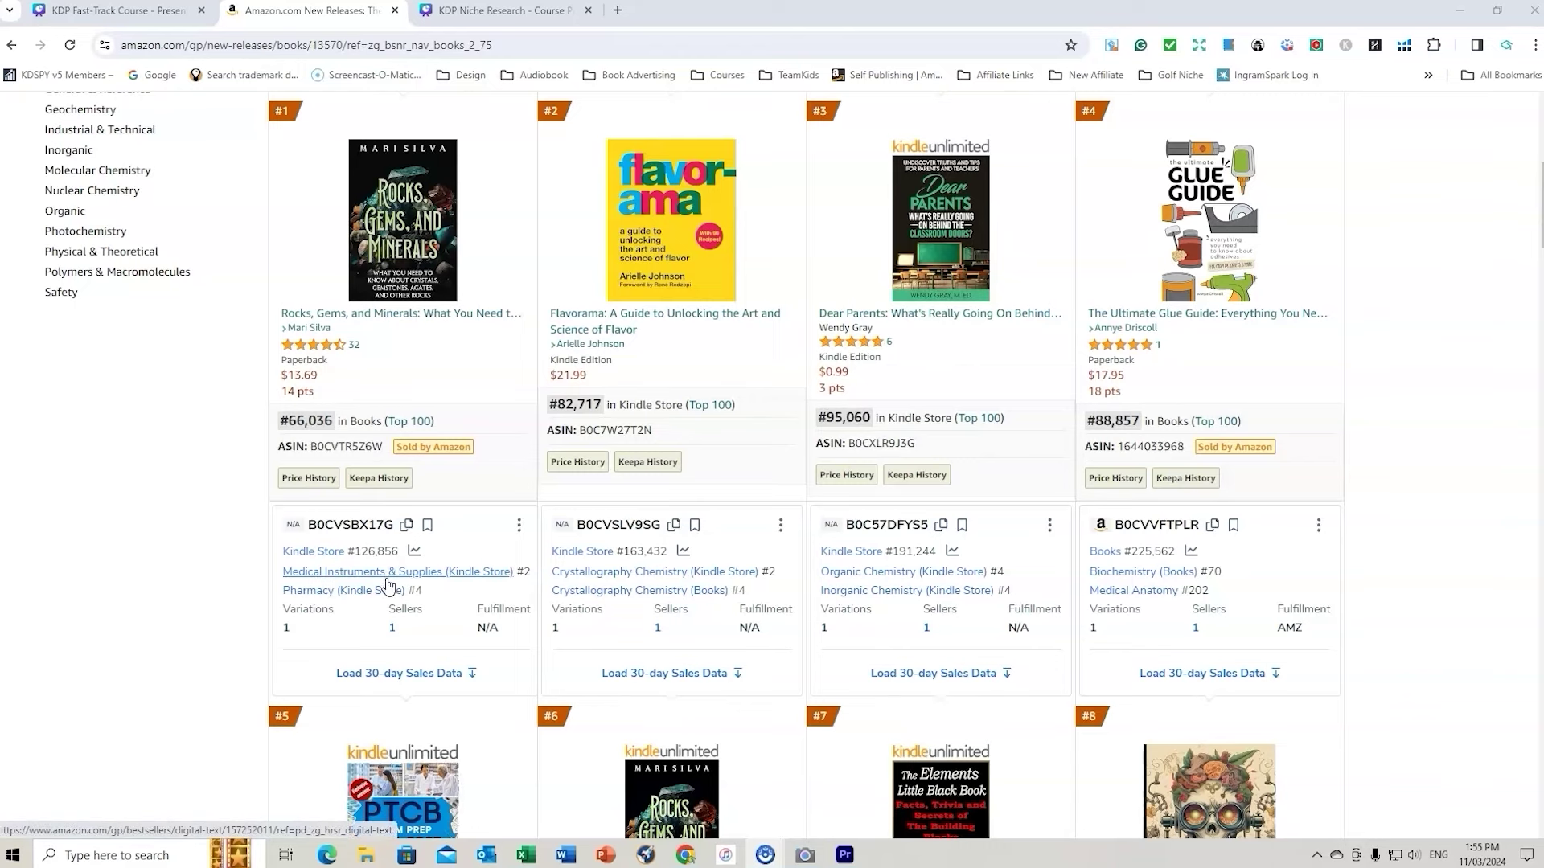
- Examine the sales ranks across Amazon's New Releases in Books list, previewing the Keepa history of the #1 title
{"action": "scroll", "coordinate": [143, 583], "scroll_direction": "up", "scroll_amount": 1}
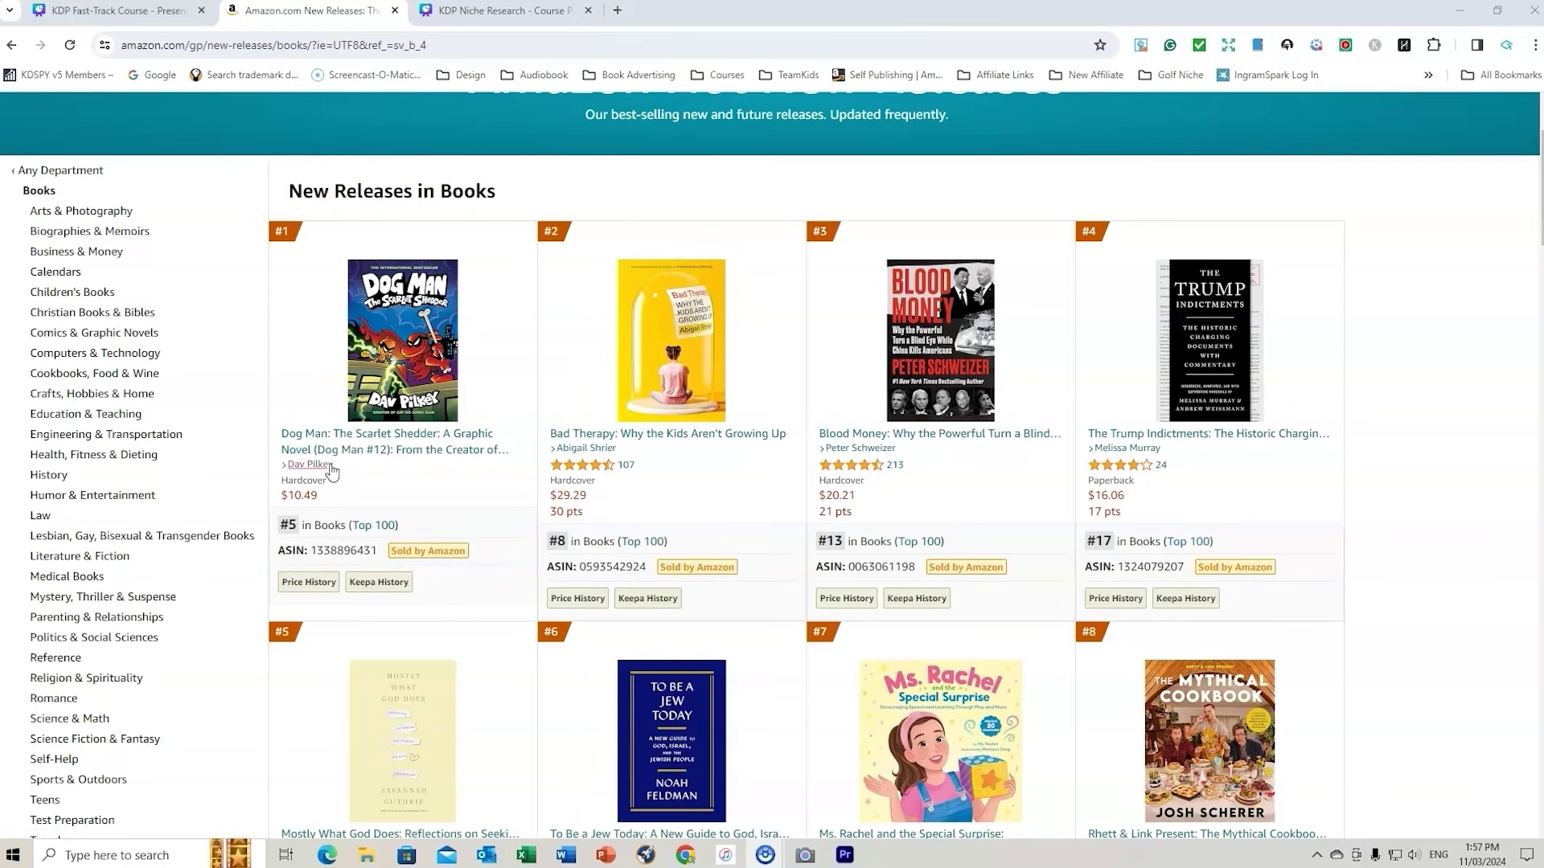
{"action": "mouse_move", "coordinate": [383, 585]}
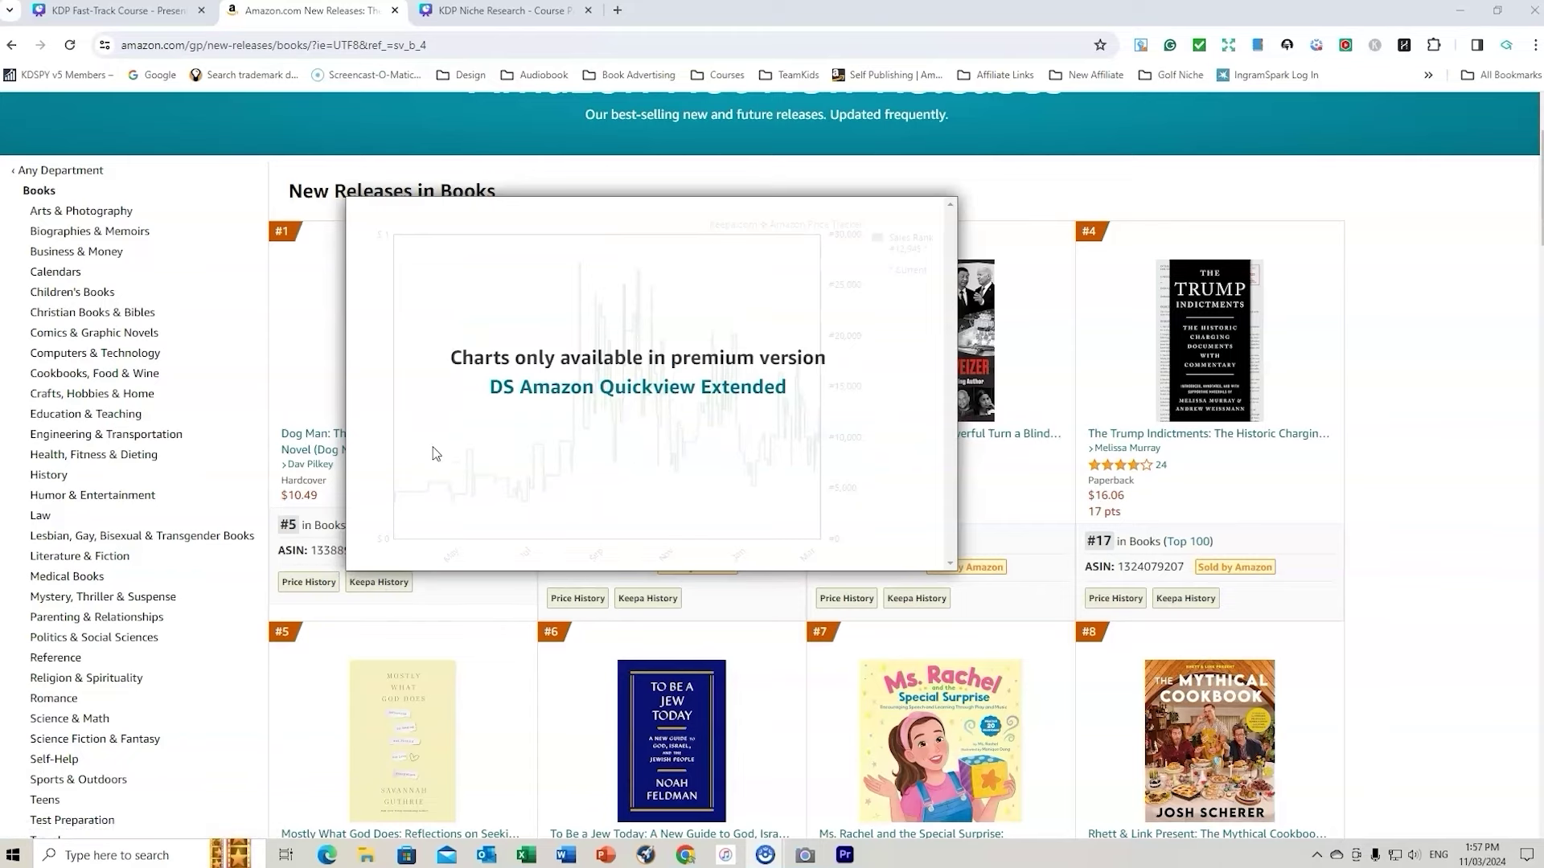
{"action": "scroll", "coordinate": [1407, 555], "scroll_direction": "down", "scroll_amount": 4}
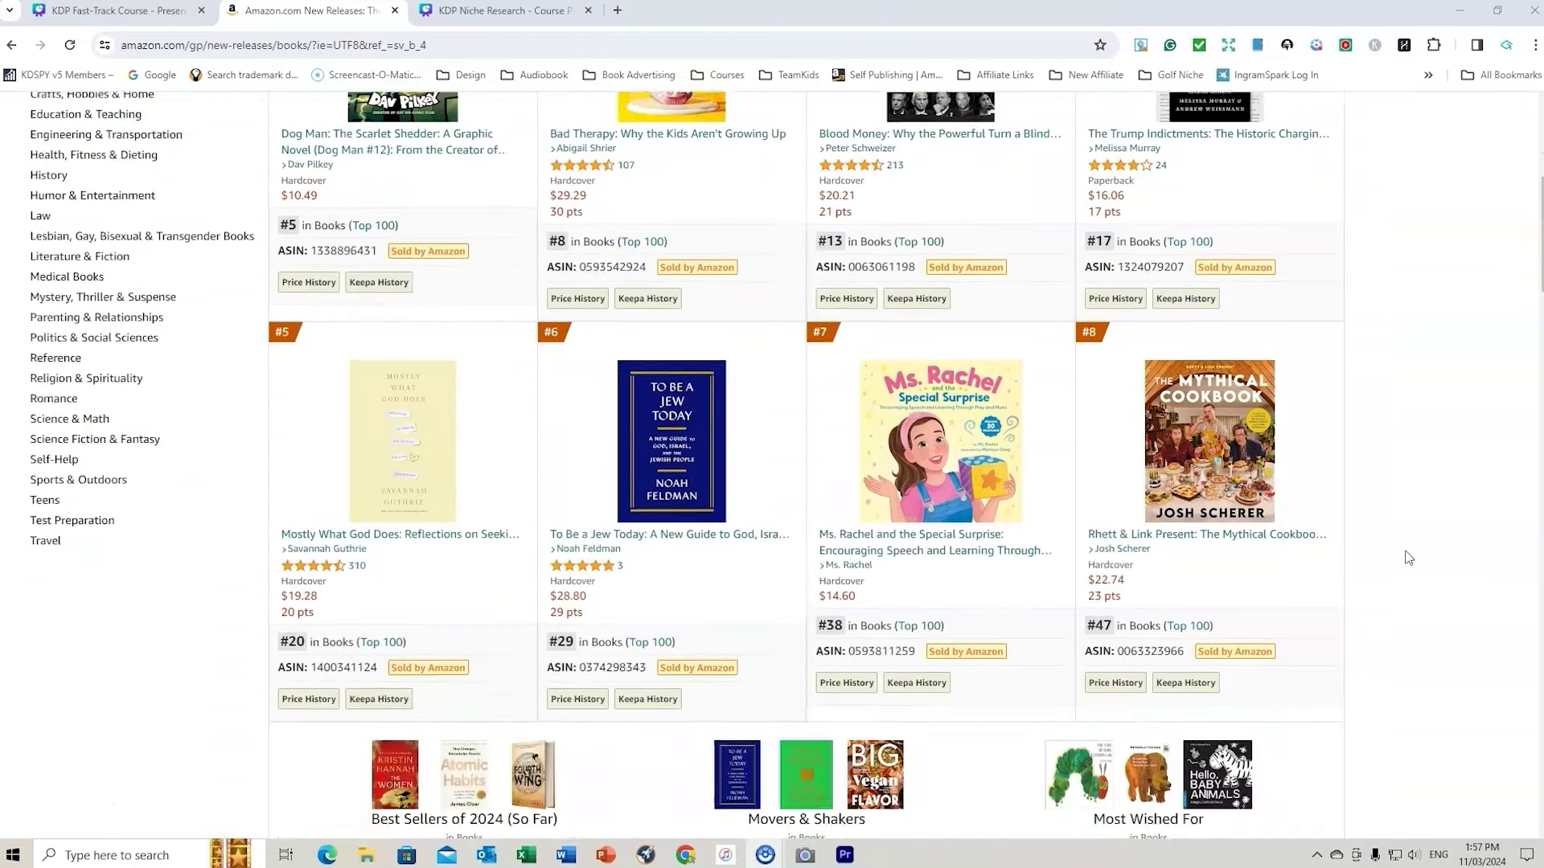
{"action": "scroll", "coordinate": [1408, 557], "scroll_direction": "down", "scroll_amount": 3}
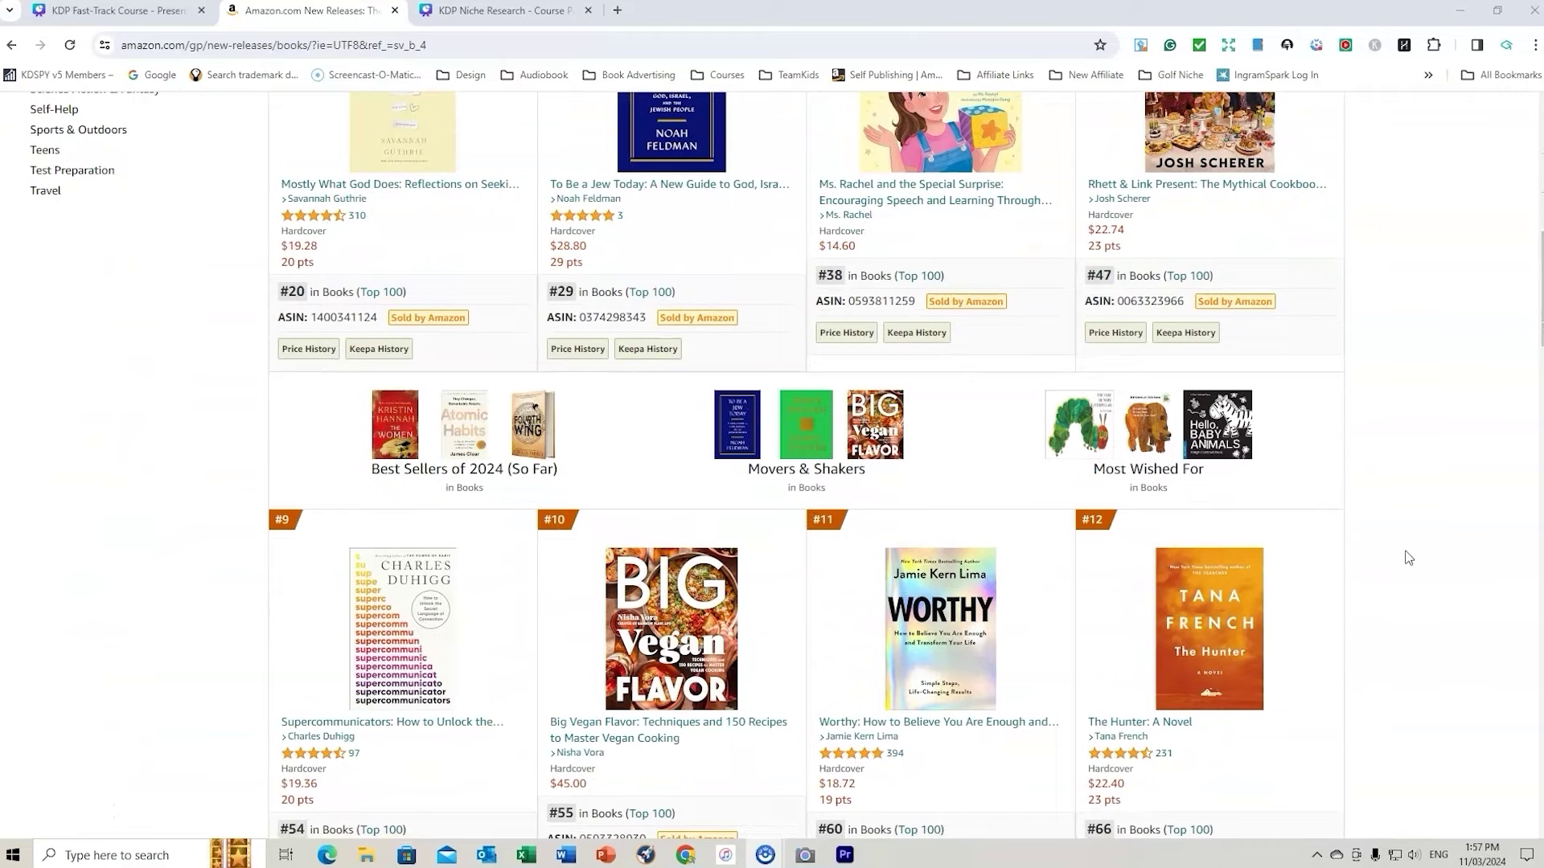
{"action": "scroll", "coordinate": [1408, 557], "scroll_direction": "down", "scroll_amount": 5}
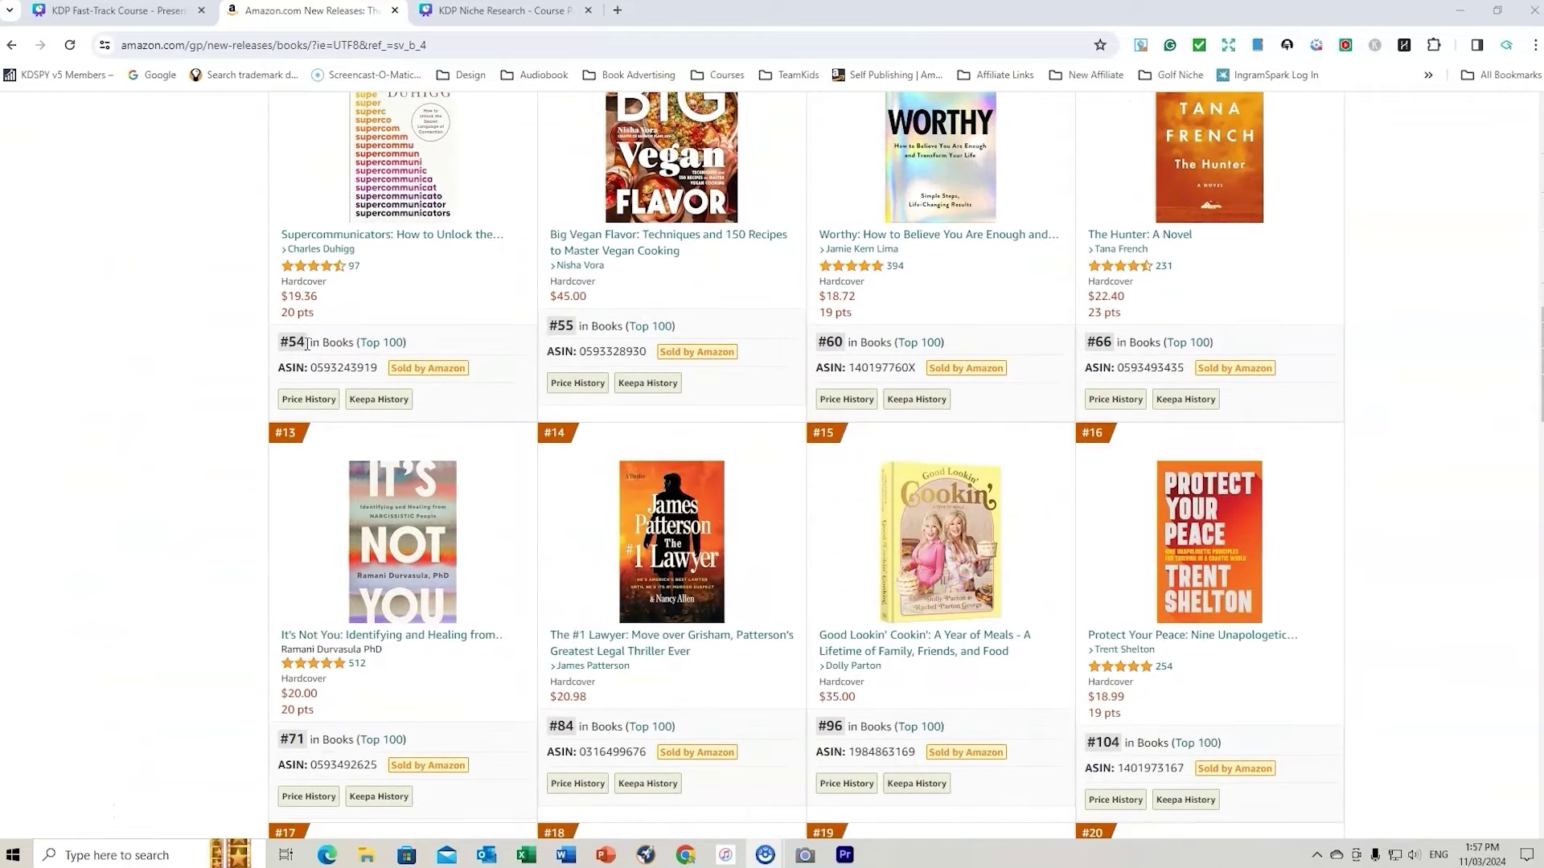
{"action": "scroll", "coordinate": [1142, 554], "scroll_direction": "down", "scroll_amount": 3}
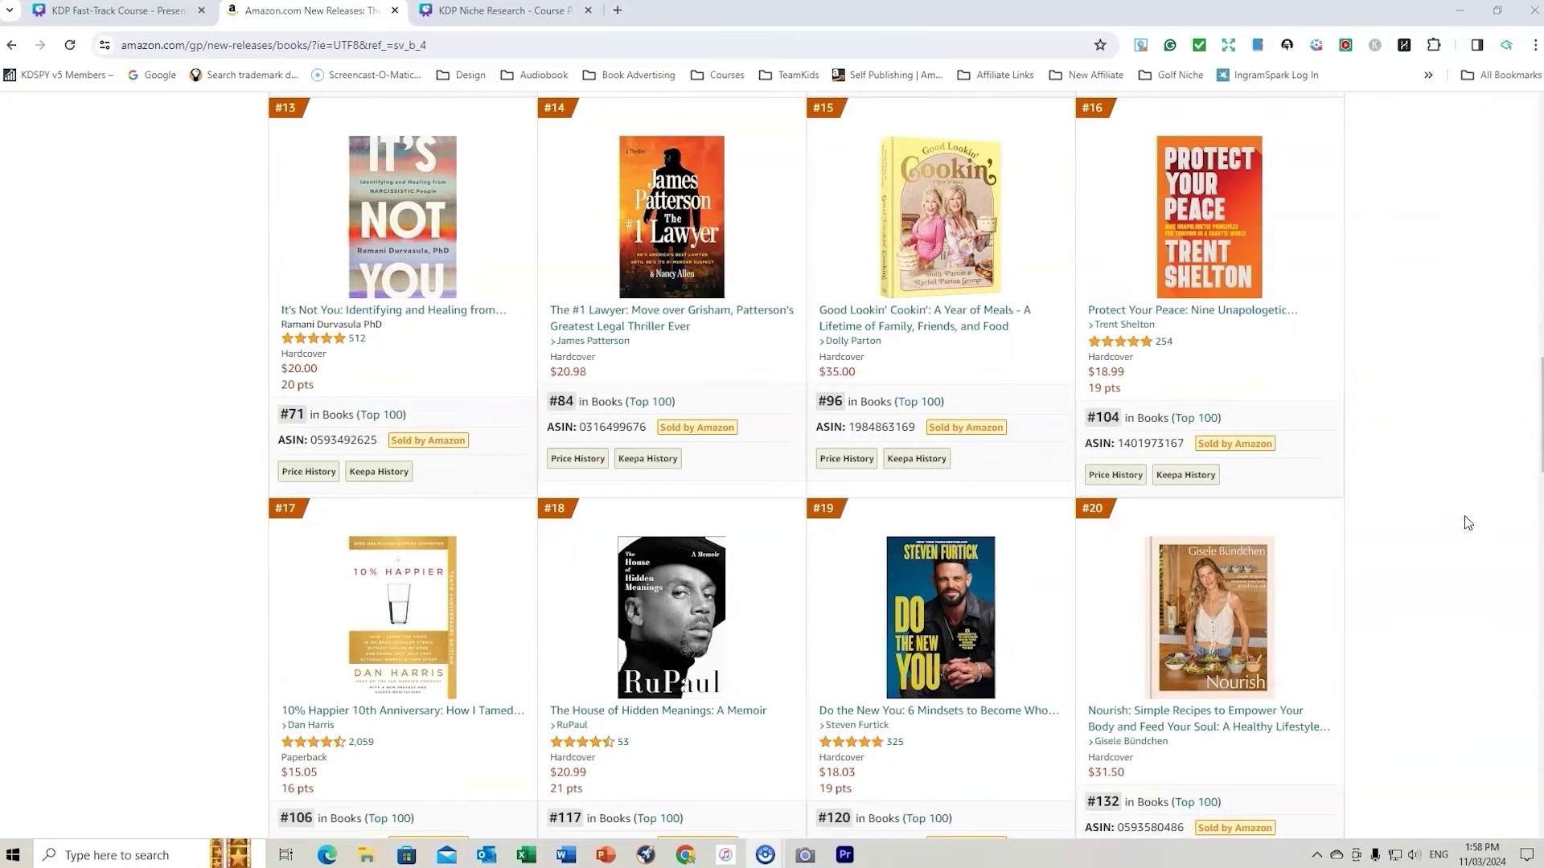
{"action": "scroll", "coordinate": [1460, 526], "scroll_direction": "down", "scroll_amount": 3}
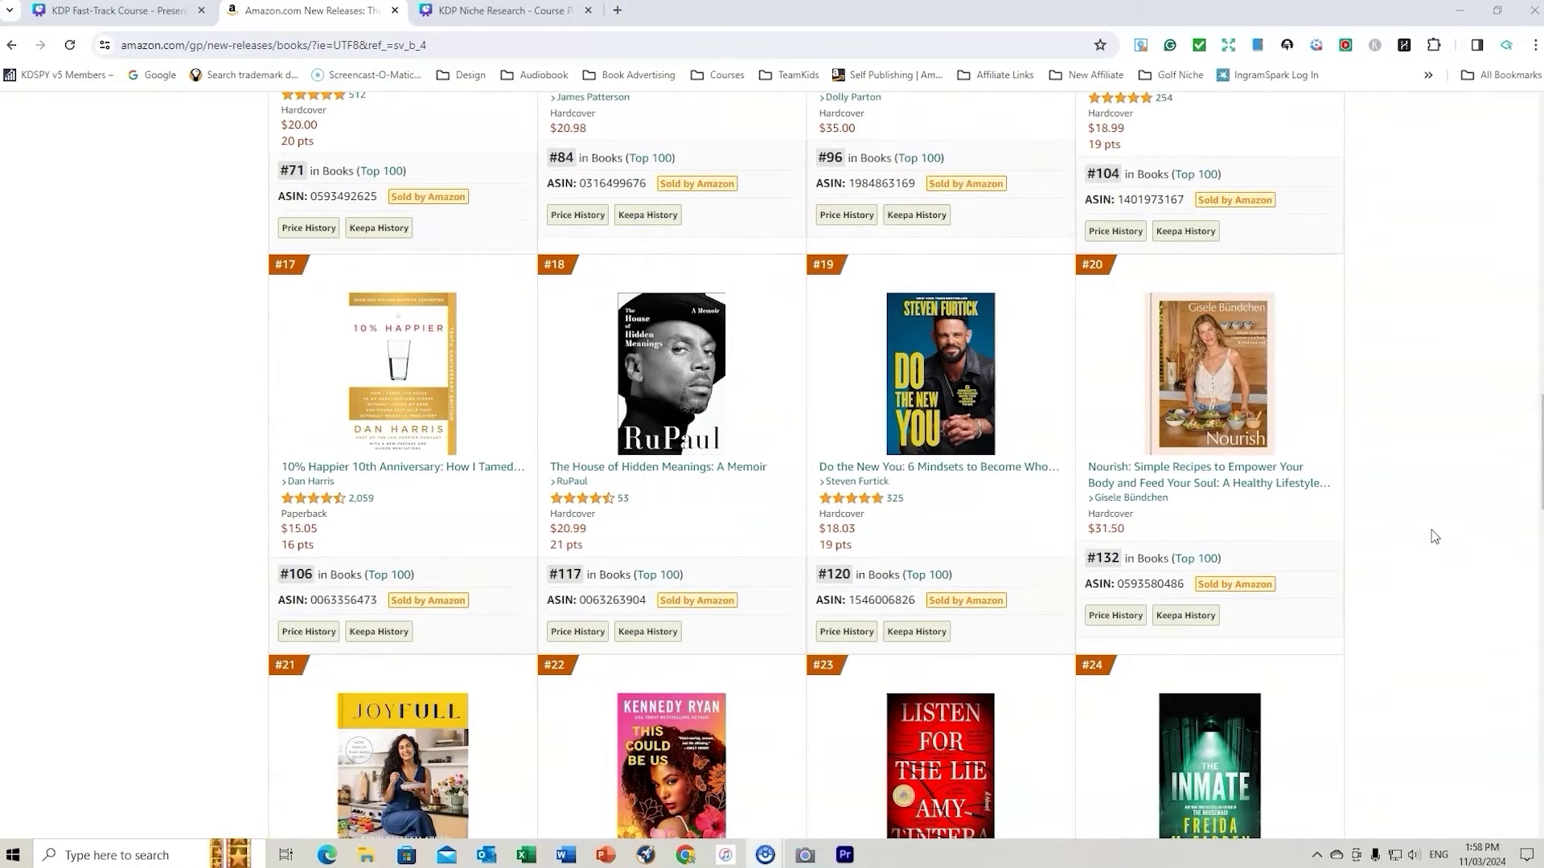
{"action": "scroll", "coordinate": [1435, 537], "scroll_direction": "down", "scroll_amount": 5}
{"action": "scroll", "coordinate": [1436, 536], "scroll_direction": "down", "scroll_amount": 4}
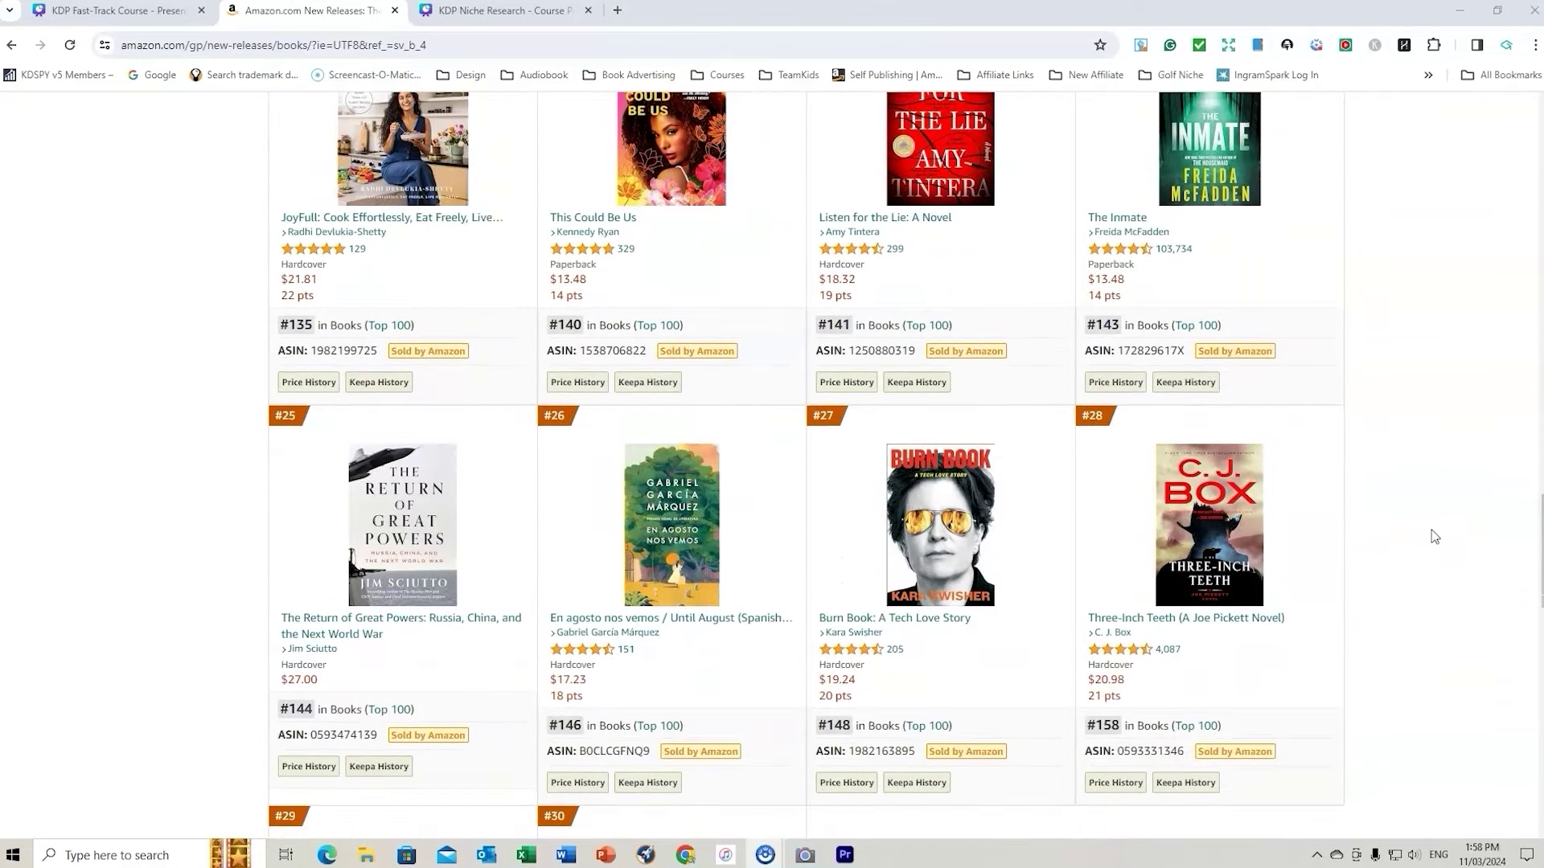
{"action": "scroll", "coordinate": [1436, 536], "scroll_direction": "down", "scroll_amount": 2}
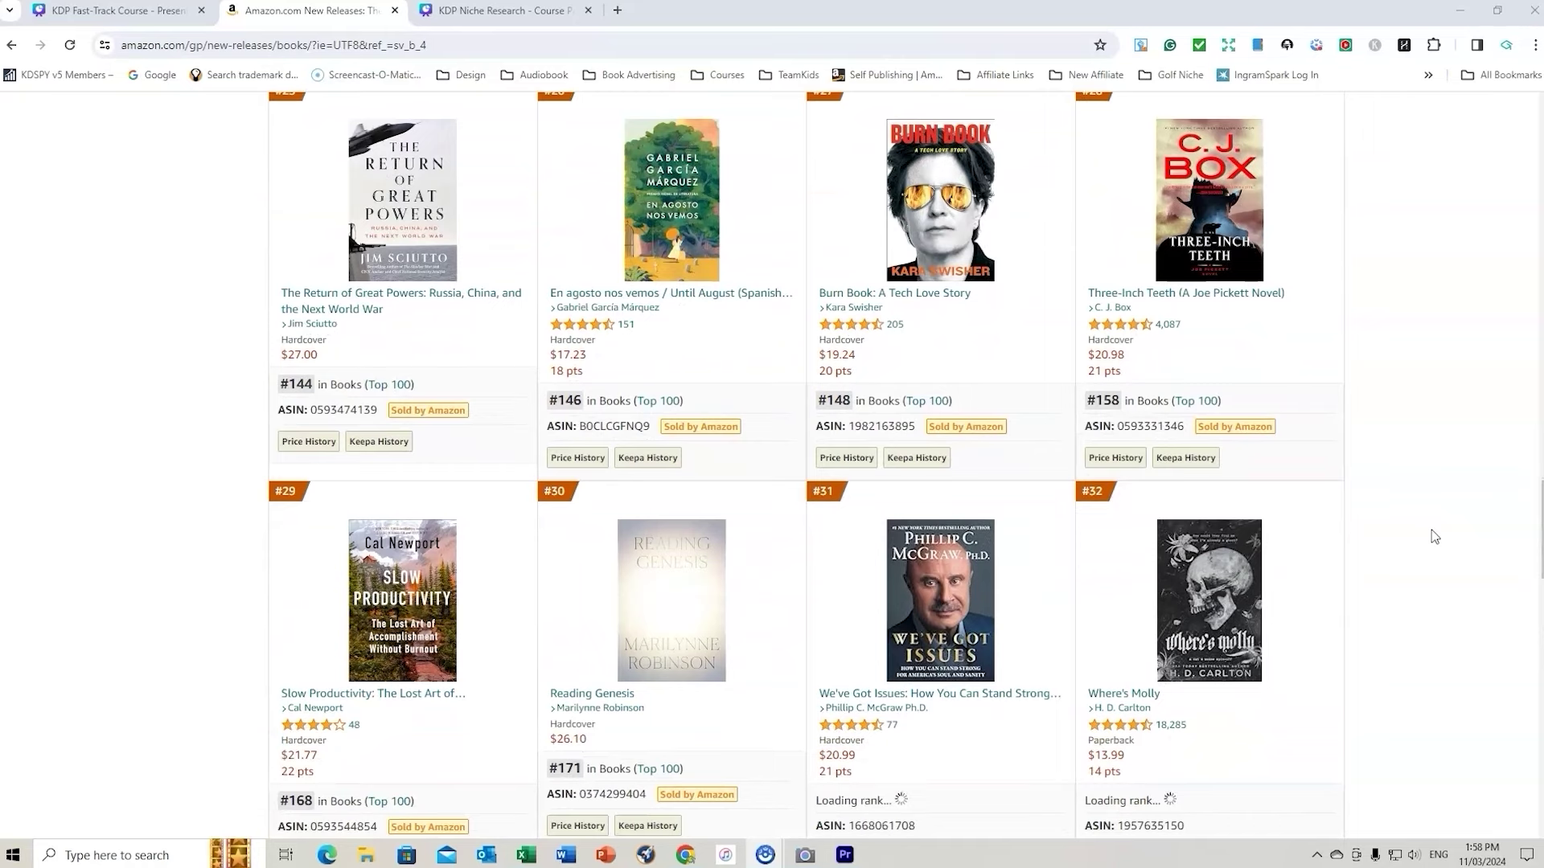
{"action": "scroll", "coordinate": [1436, 537], "scroll_direction": "down", "scroll_amount": 1}
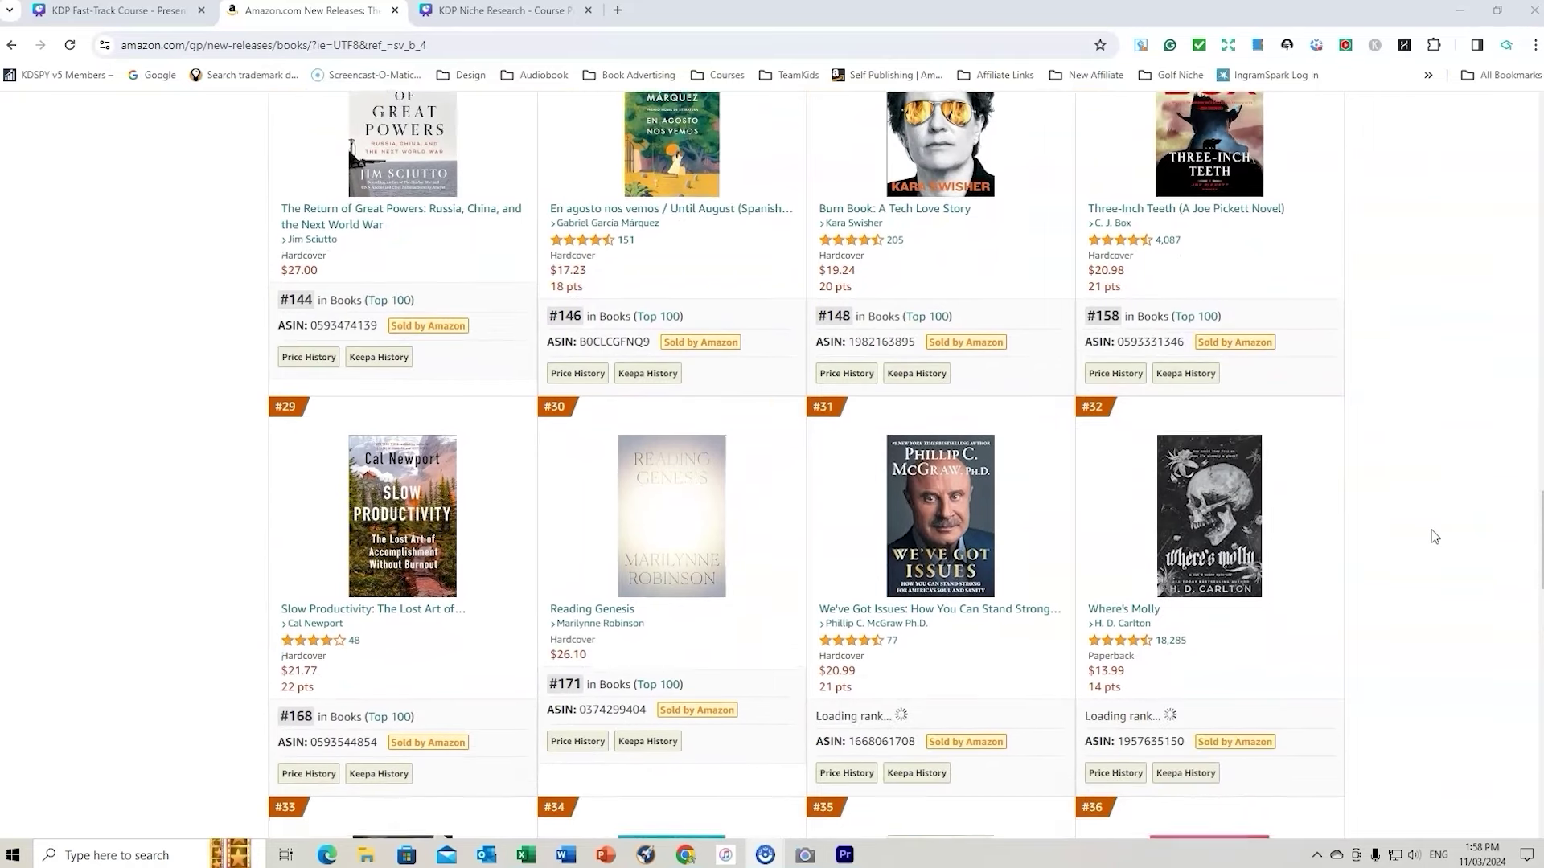
{"action": "scroll", "coordinate": [1436, 537], "scroll_direction": "down", "scroll_amount": 7}
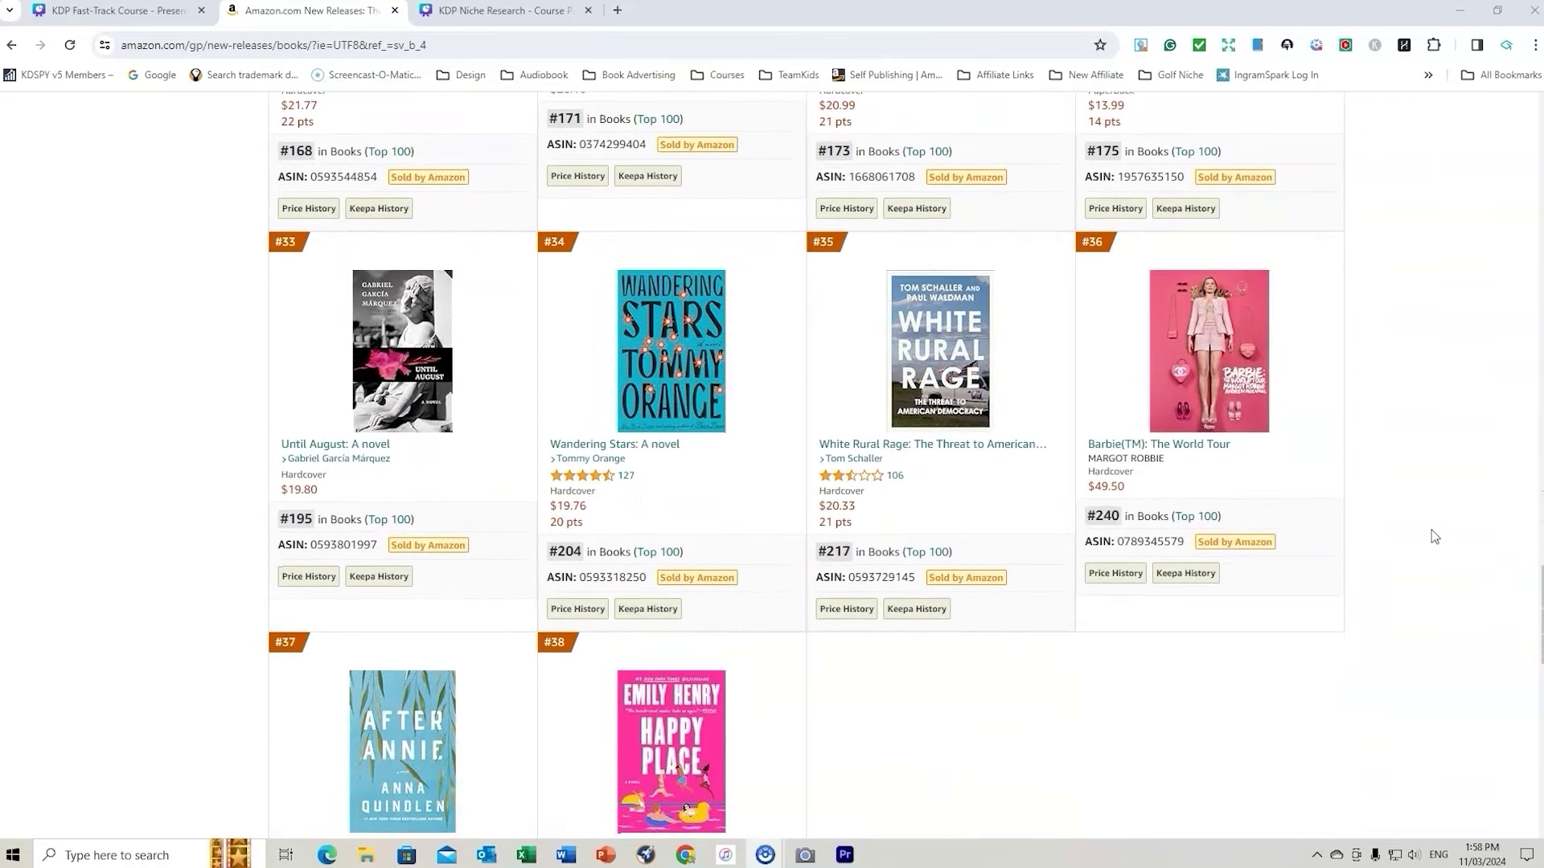
{"action": "scroll", "coordinate": [1435, 536], "scroll_direction": "down", "scroll_amount": 2}
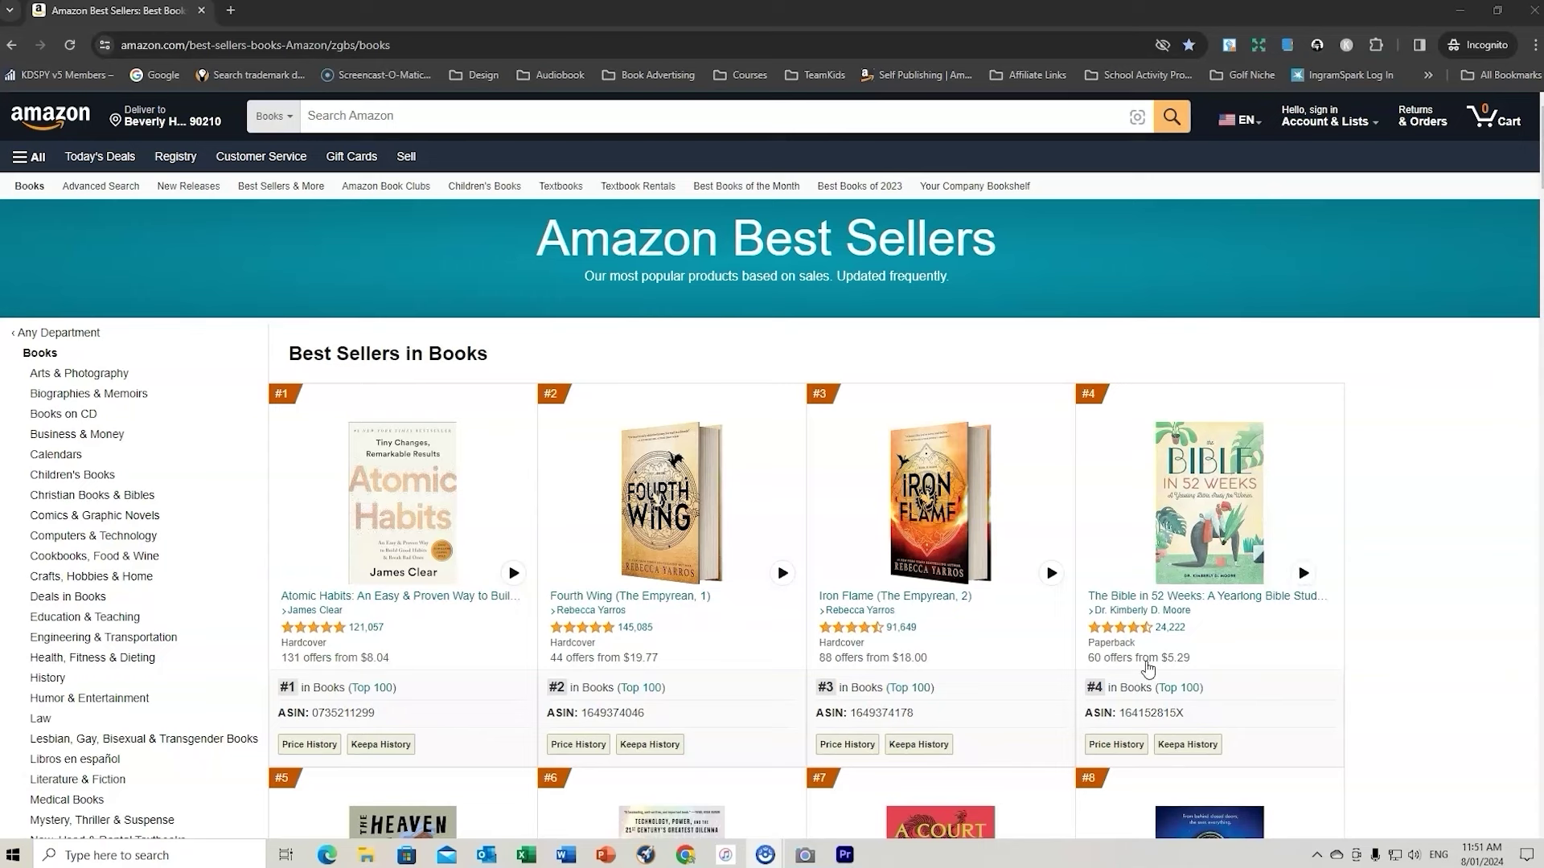
- Switch to Publisher Rocket, minimize it, and examine the sales ranks in Amazon's Best Sellers in Books list
{"action": "left_click", "coordinate": [648, 856]}
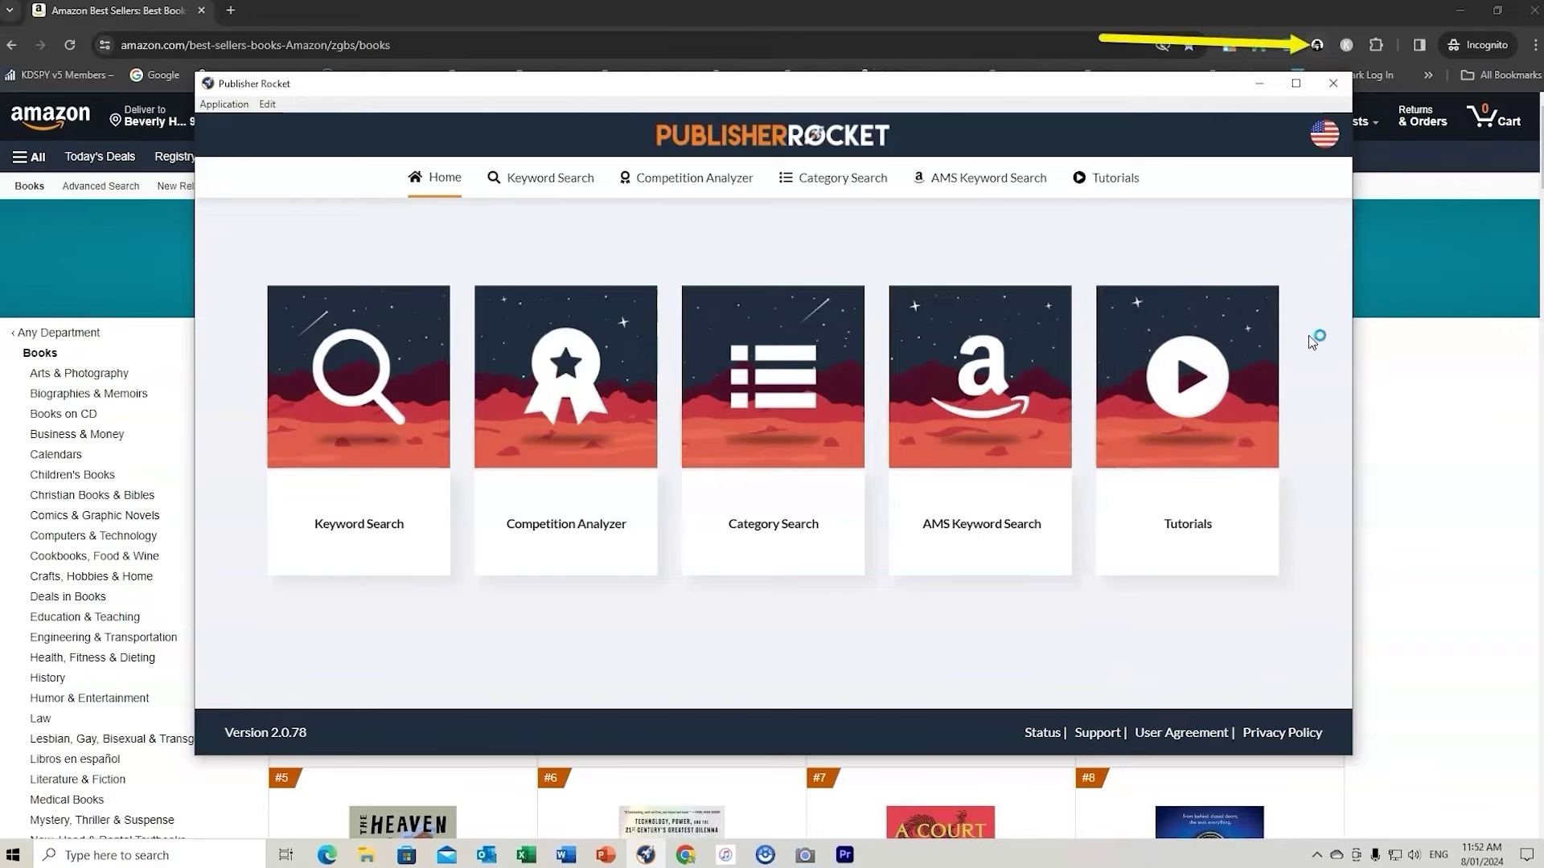
{"action": "left_click", "coordinate": [1259, 84]}
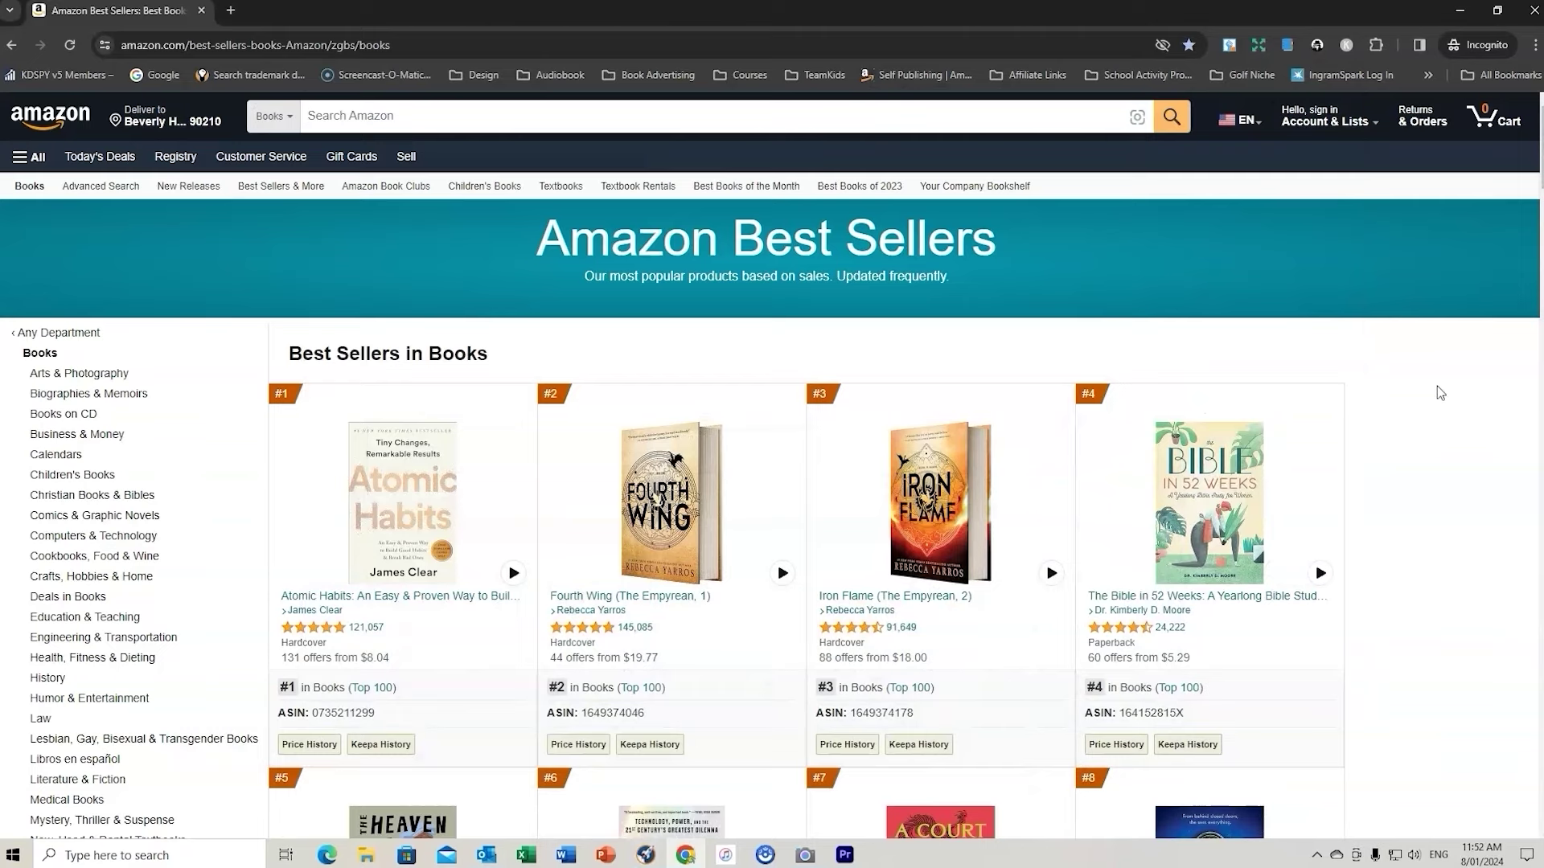
{"action": "scroll", "coordinate": [1439, 392], "scroll_direction": "down", "scroll_amount": 3}
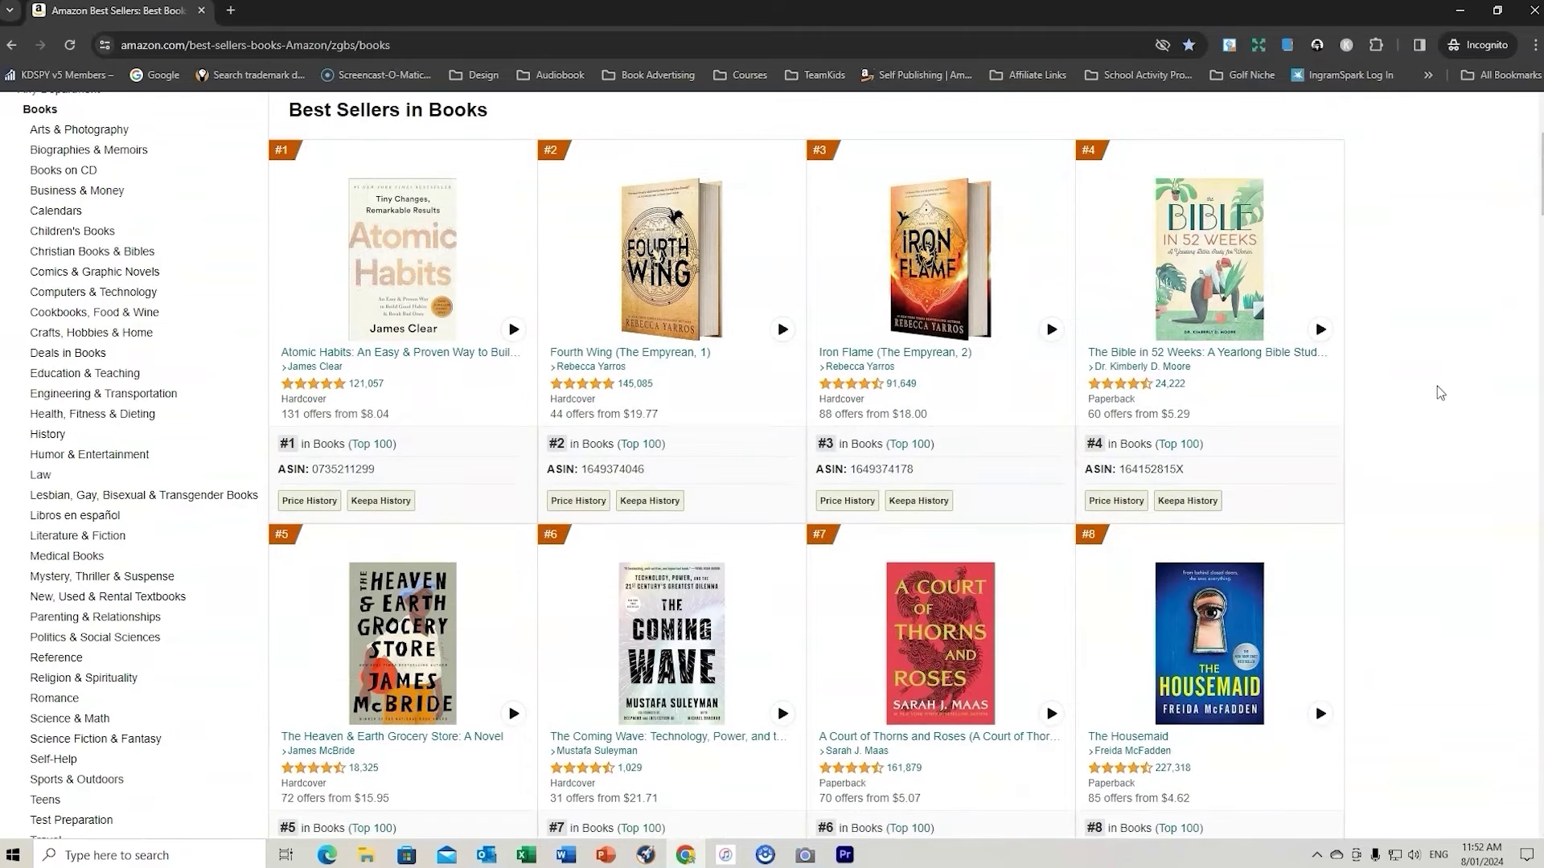
{"action": "scroll", "coordinate": [1437, 392], "scroll_direction": "up", "scroll_amount": 3}
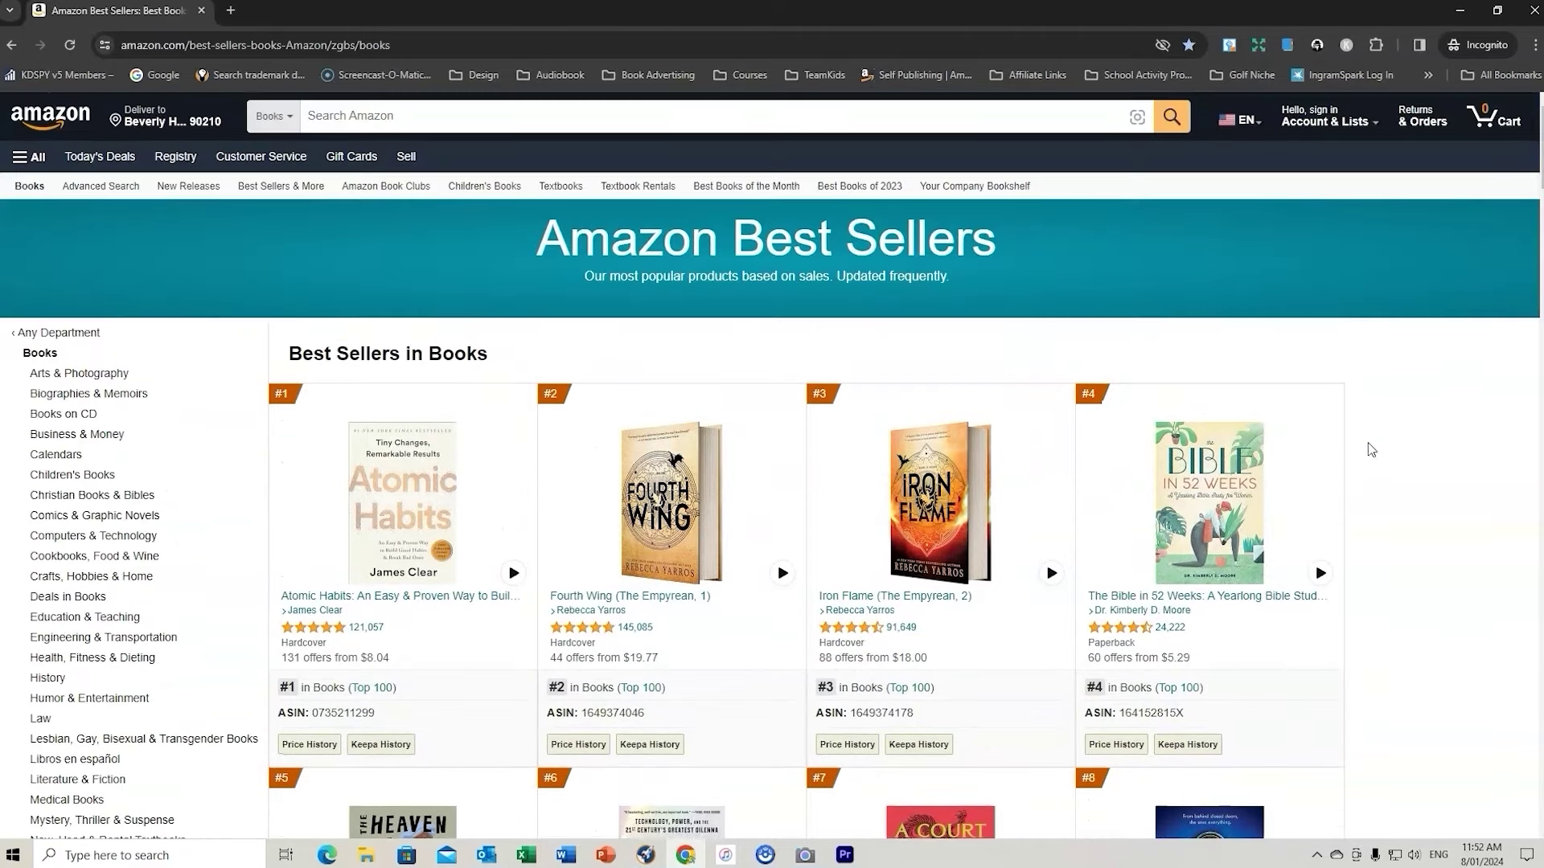
{"action": "scroll", "coordinate": [1378, 460], "scroll_direction": "down", "scroll_amount": 3}
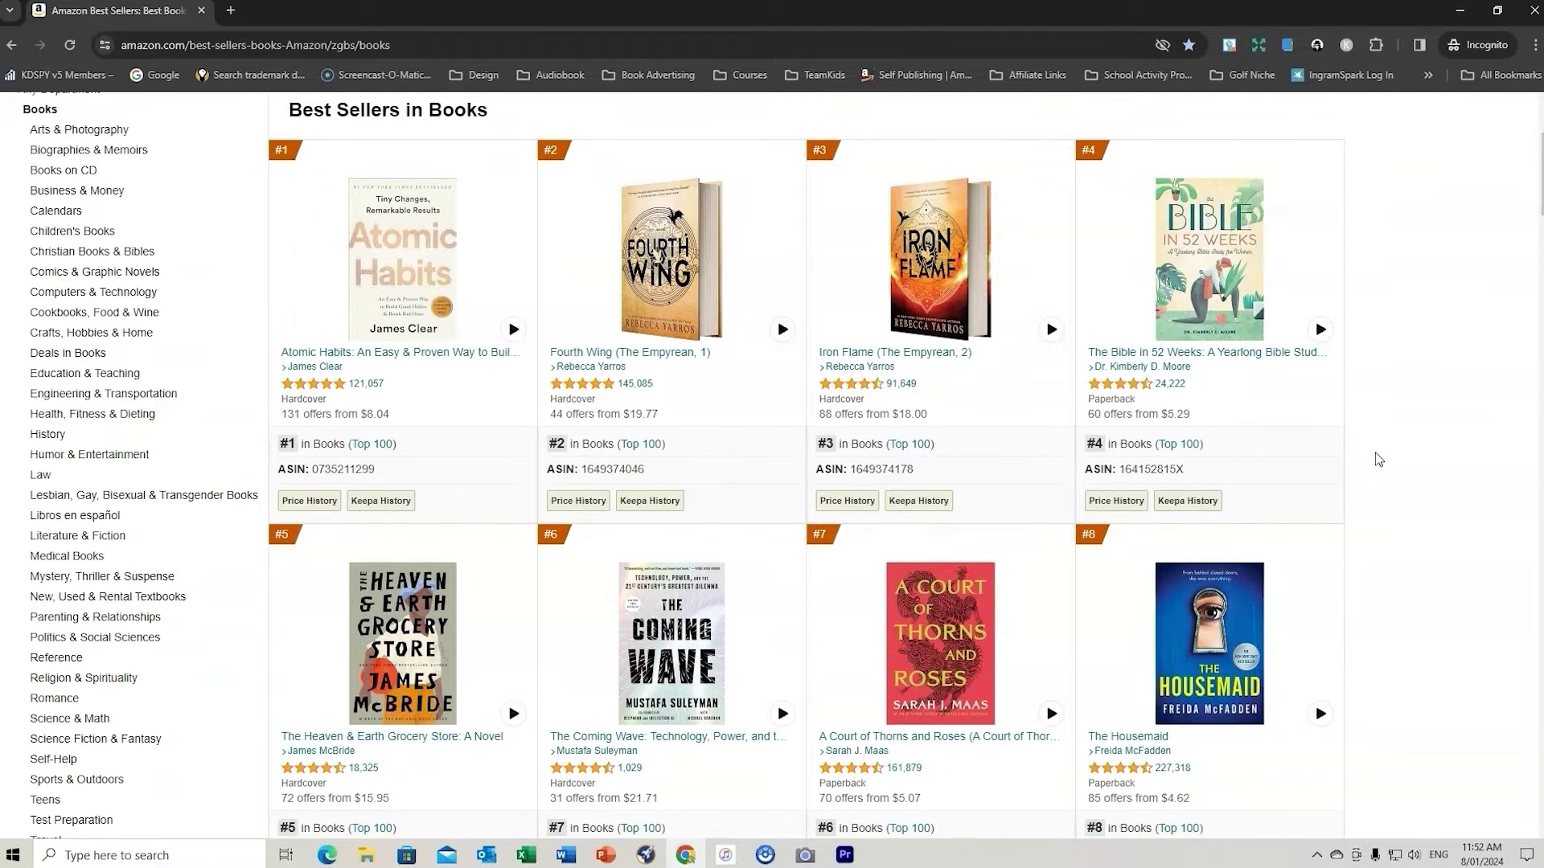
{"action": "scroll", "coordinate": [1378, 460], "scroll_direction": "down", "scroll_amount": 1}
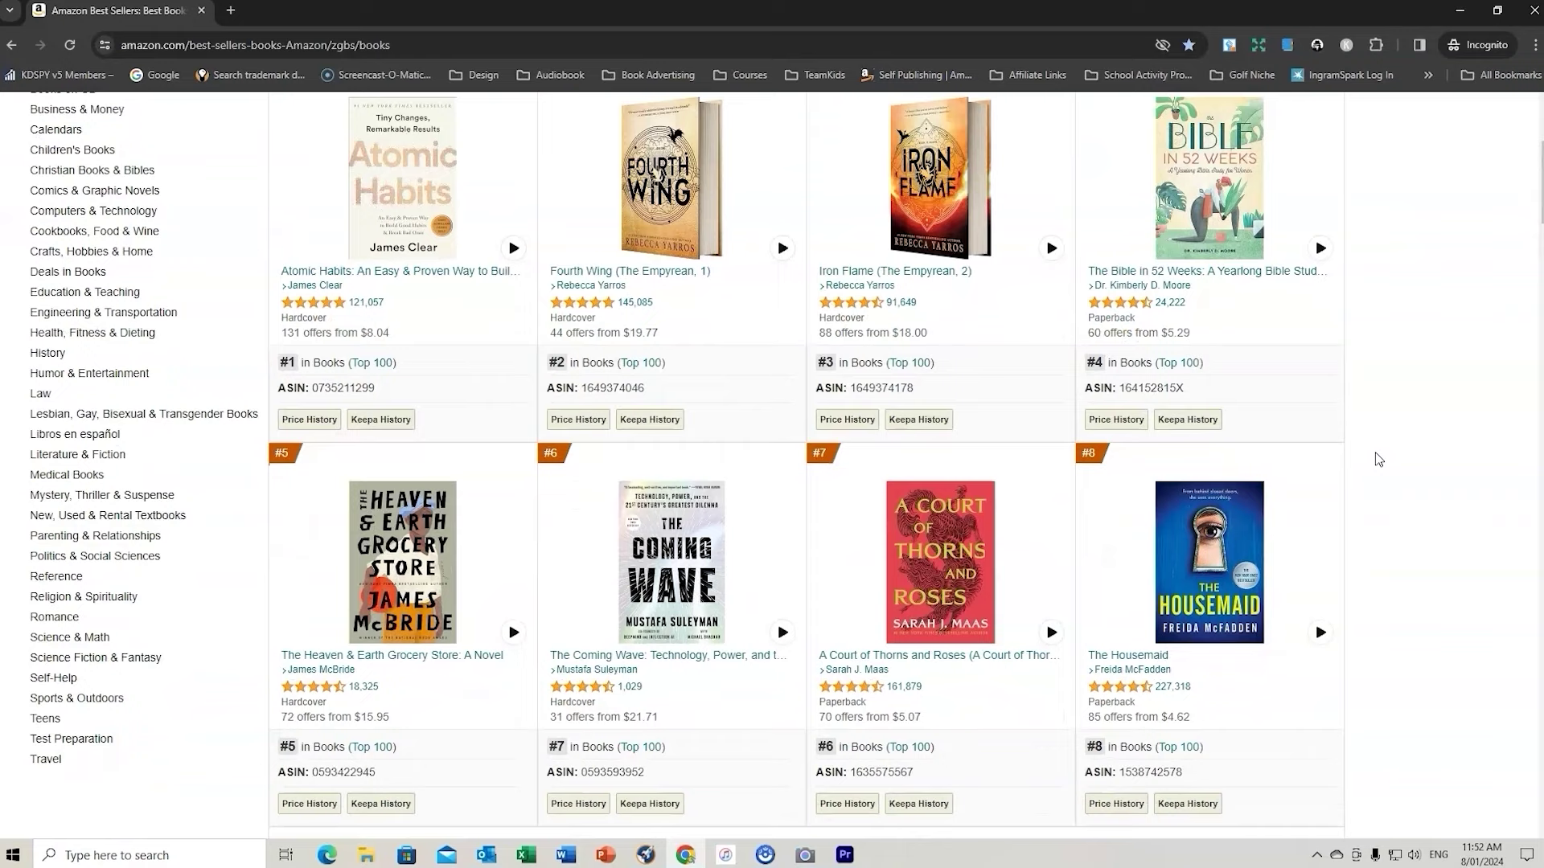
{"action": "scroll", "coordinate": [1378, 459], "scroll_direction": "down", "scroll_amount": 6}
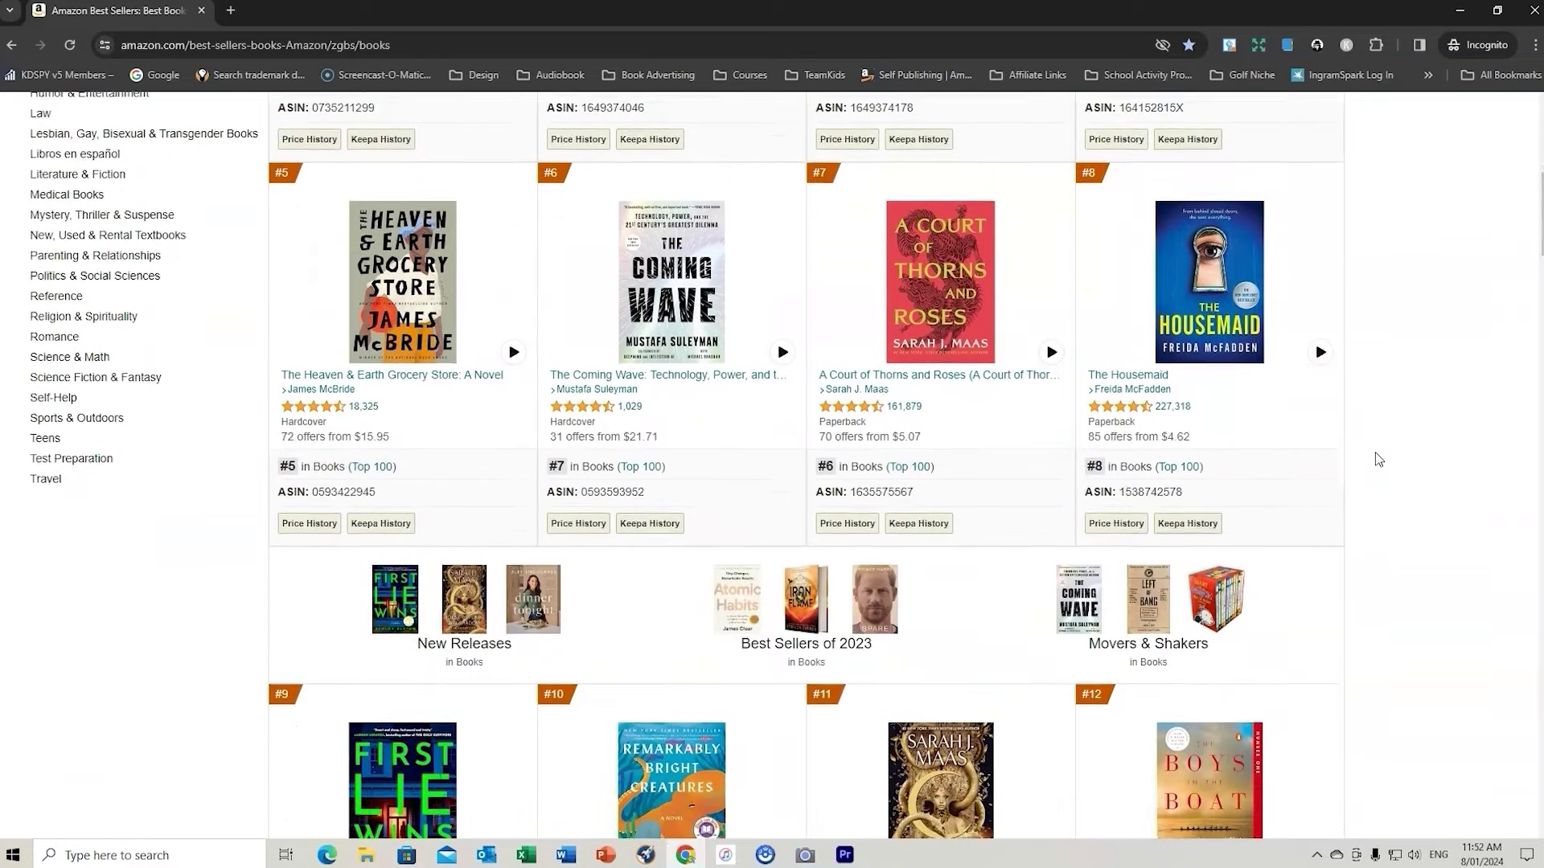
{"action": "scroll", "coordinate": [1378, 460], "scroll_direction": "down", "scroll_amount": 6}
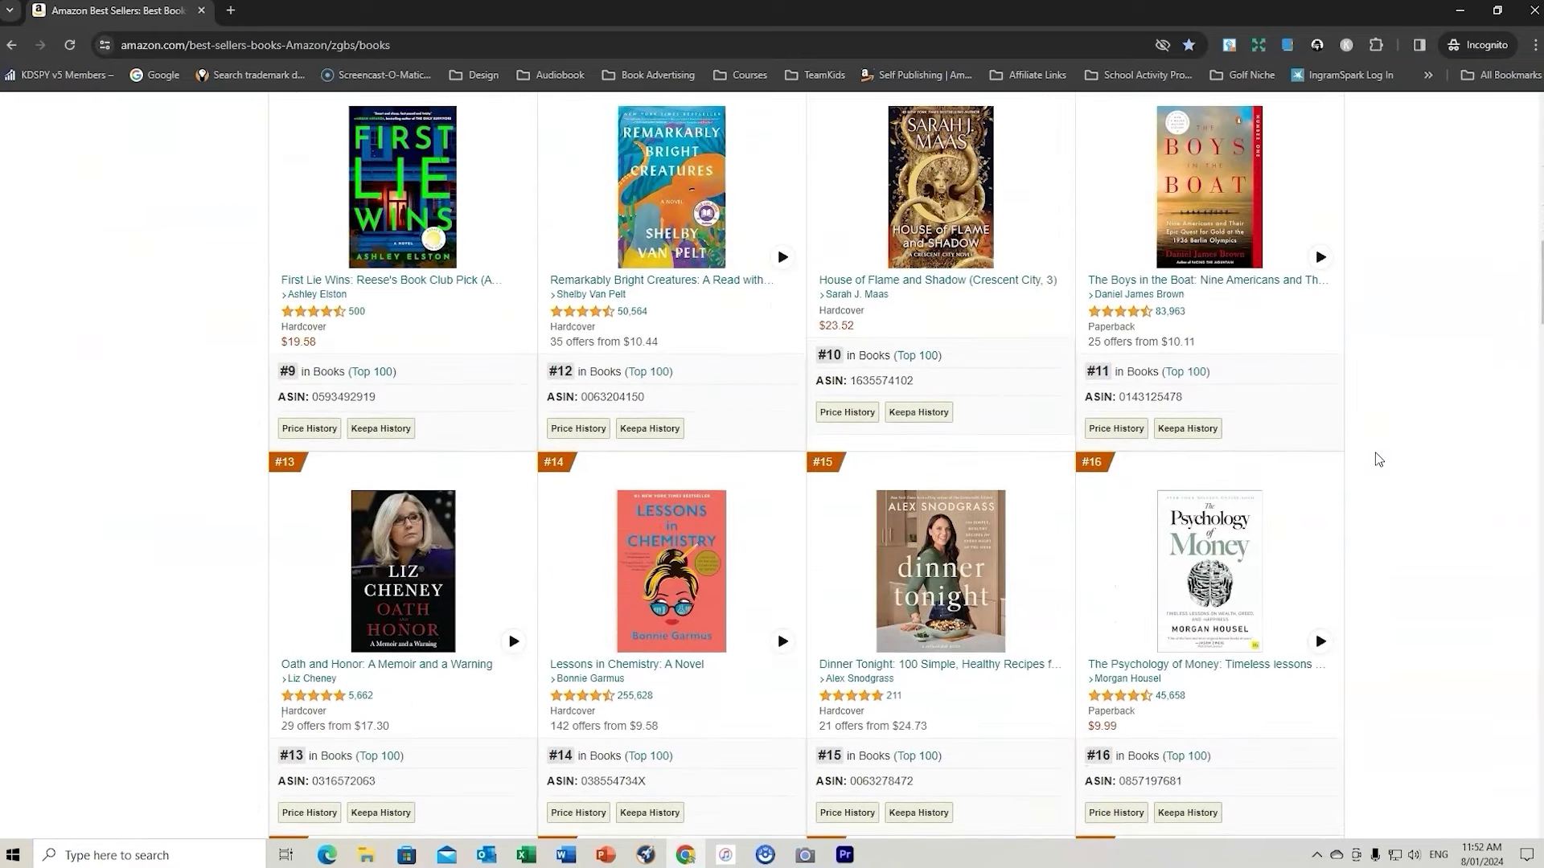
- Examine the sales ranks down to about #44 in the Best Sellers in Books list, then return to its start
{"action": "scroll", "coordinate": [1378, 459], "scroll_direction": "down", "scroll_amount": 4}
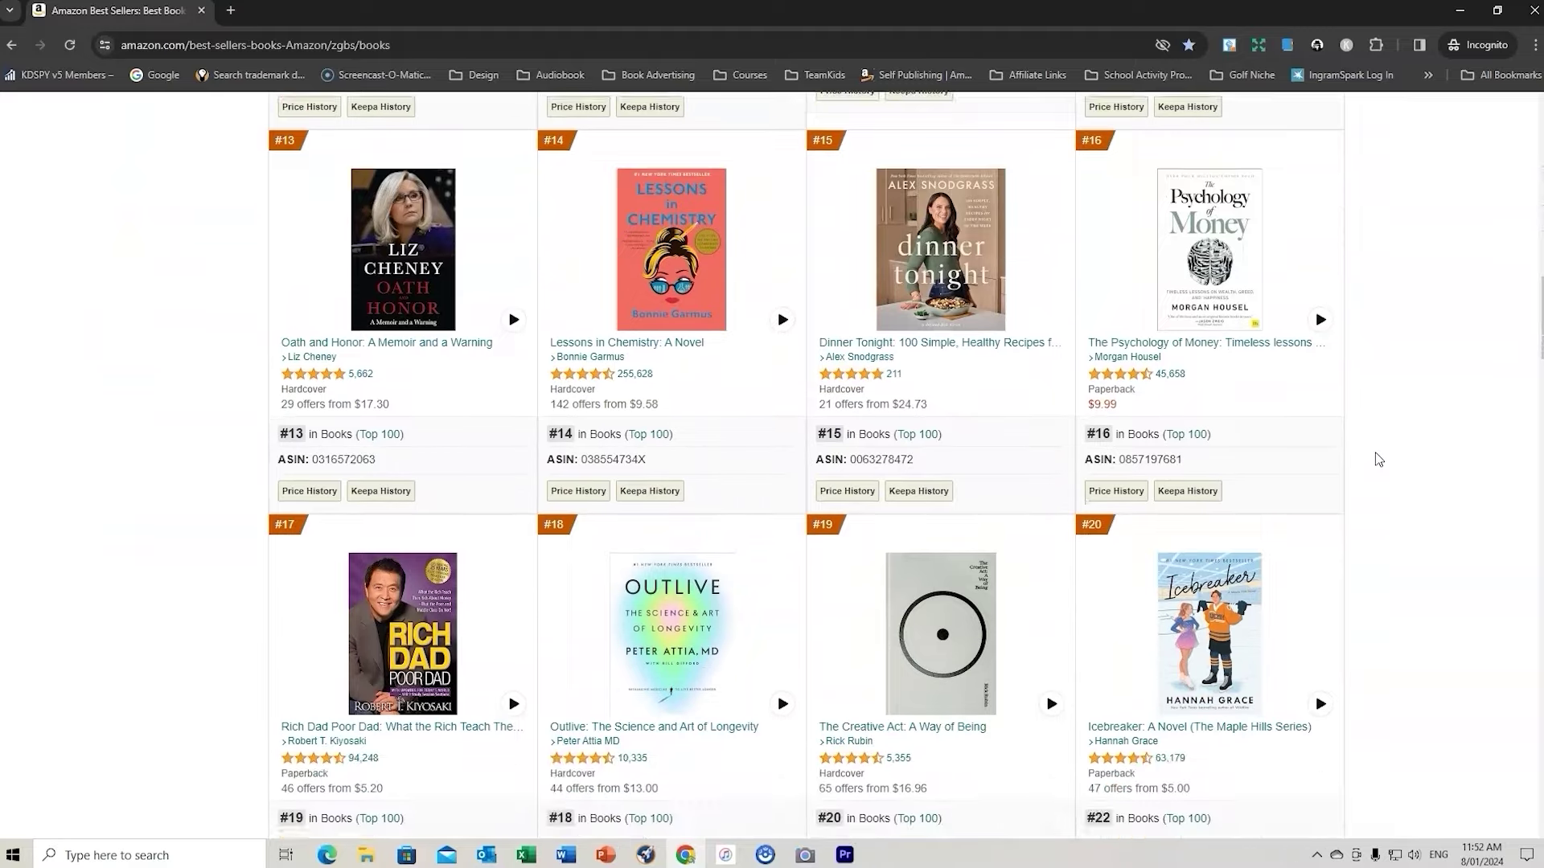
{"action": "scroll", "coordinate": [1378, 459], "scroll_direction": "down", "scroll_amount": 8}
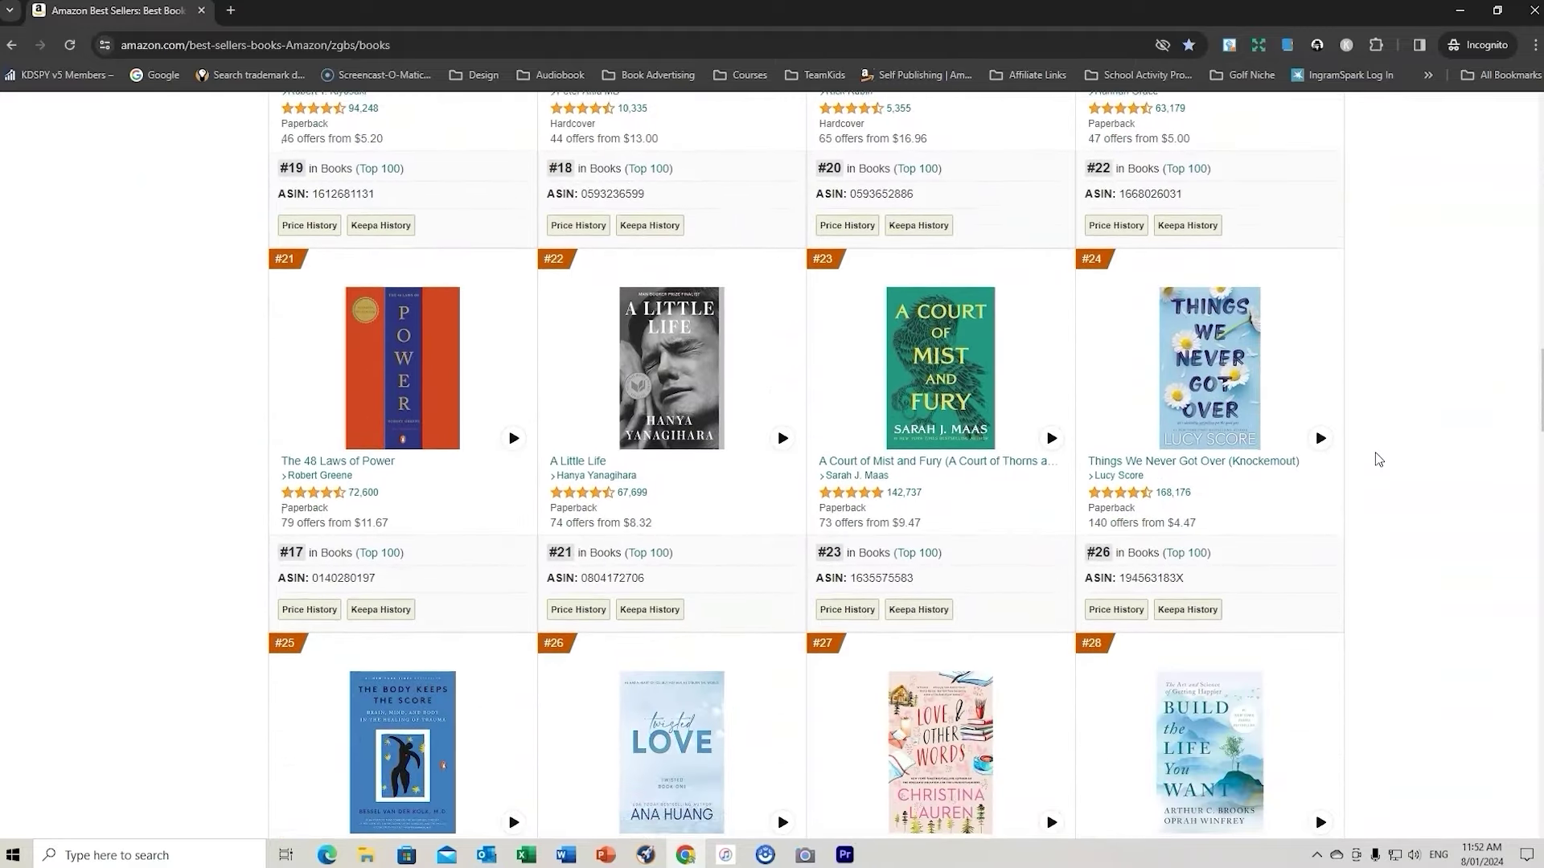
{"action": "scroll", "coordinate": [1378, 460], "scroll_direction": "down", "scroll_amount": 5}
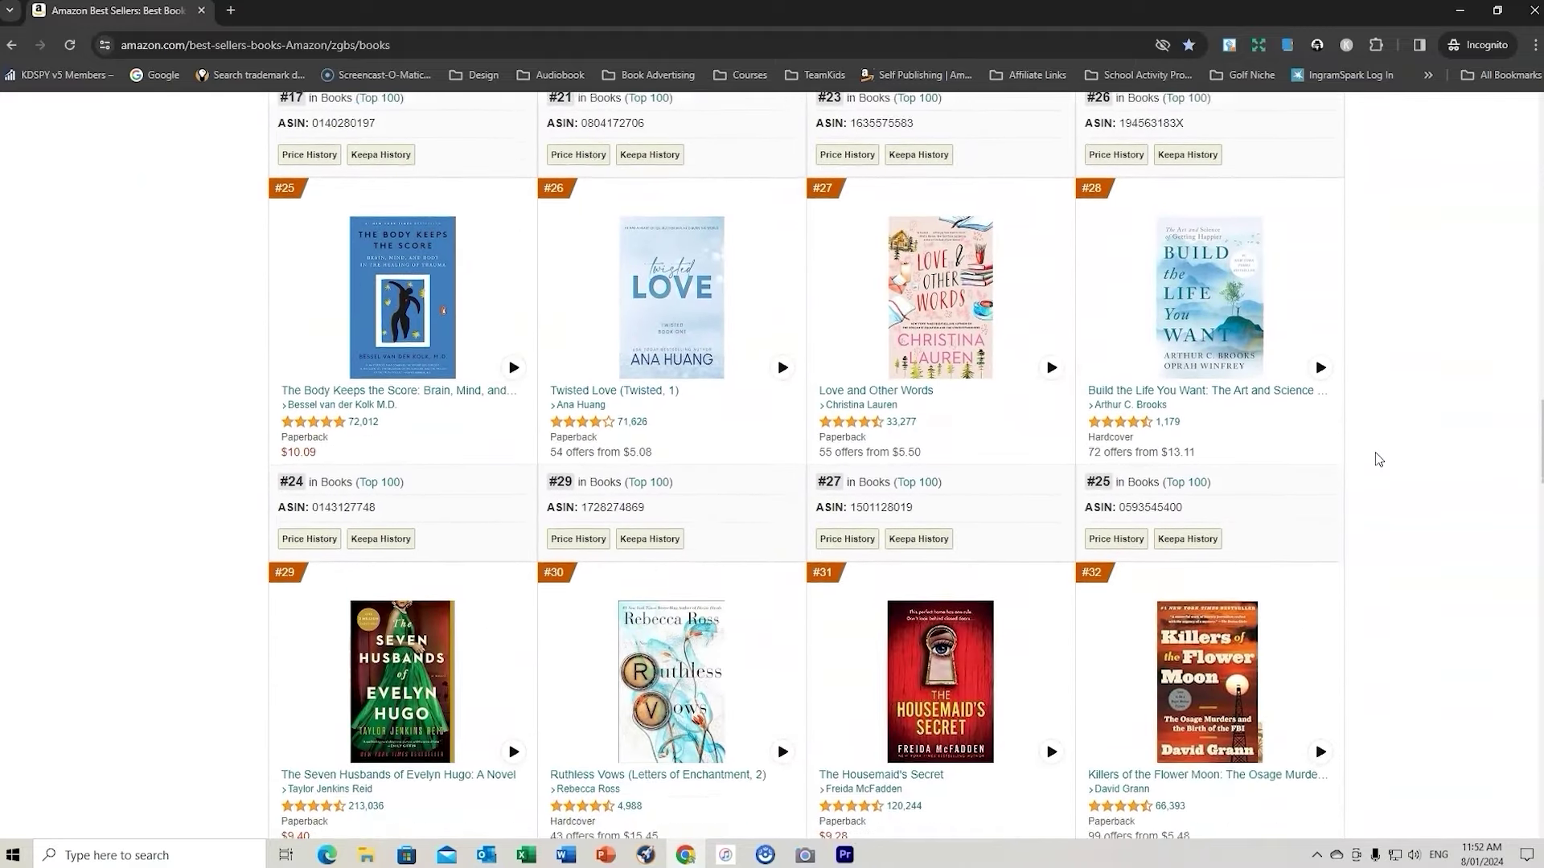
{"action": "scroll", "coordinate": [1378, 460], "scroll_direction": "down", "scroll_amount": 11}
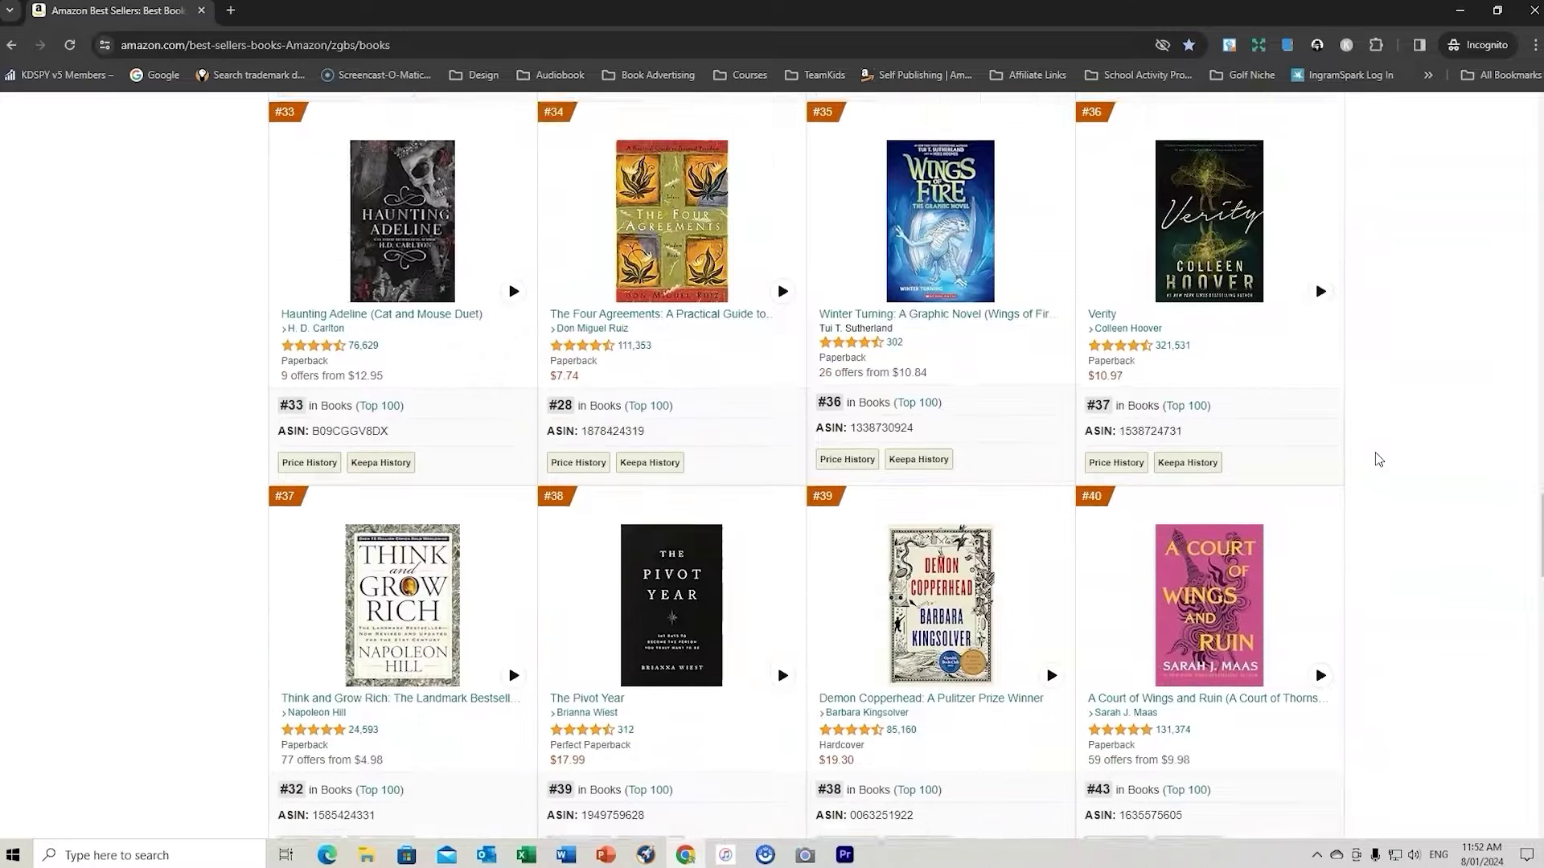
{"action": "scroll", "coordinate": [1379, 459], "scroll_direction": "down", "scroll_amount": 2}
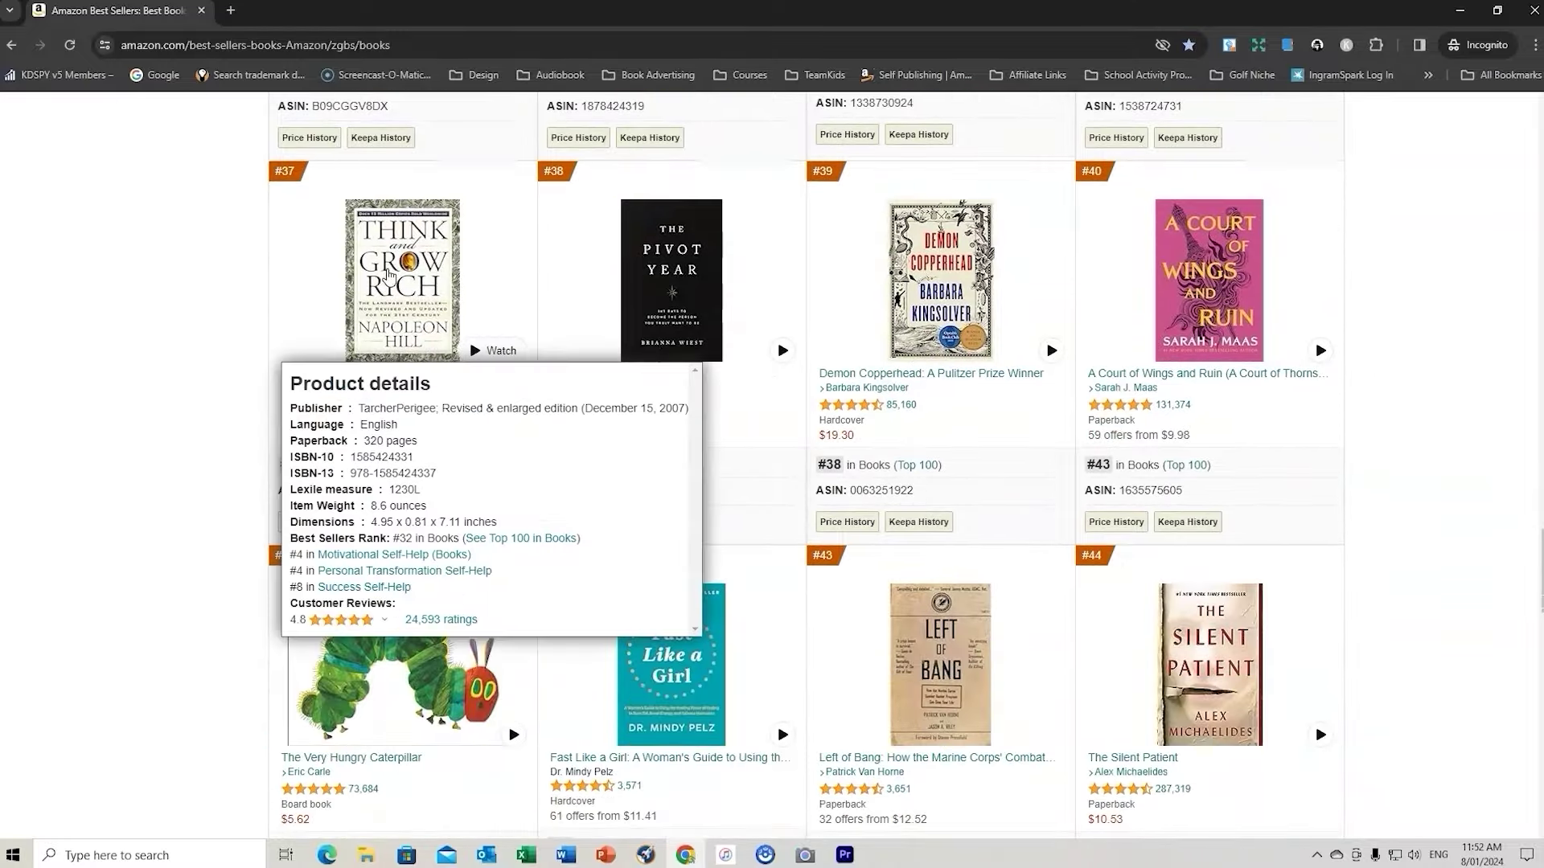
{"action": "scroll", "coordinate": [1482, 374], "scroll_direction": "up", "scroll_amount": 17}
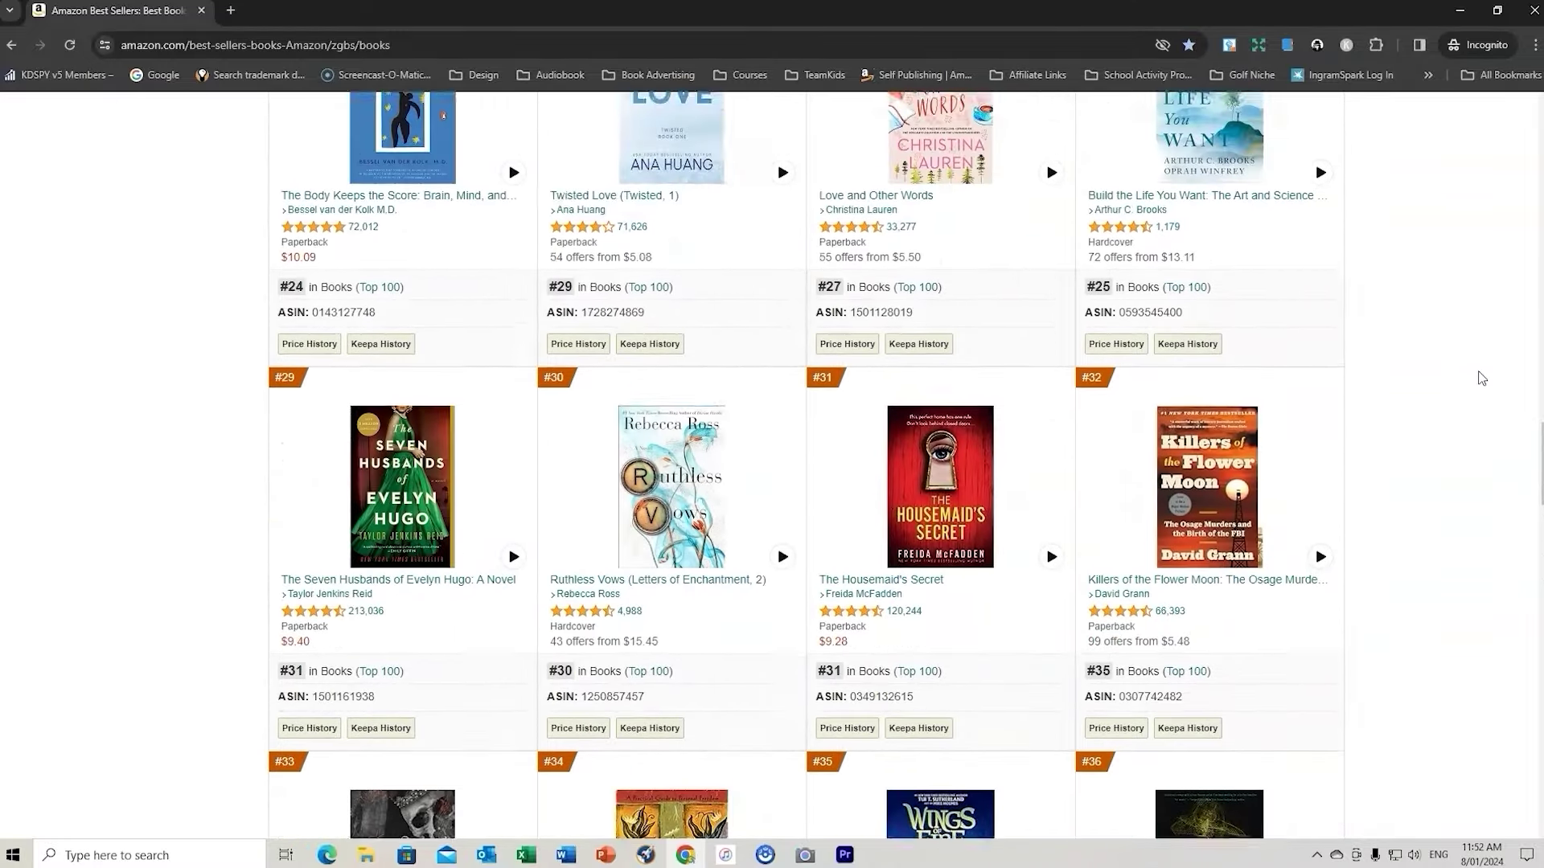
{"action": "scroll", "coordinate": [1482, 379], "scroll_direction": "up", "scroll_amount": 13}
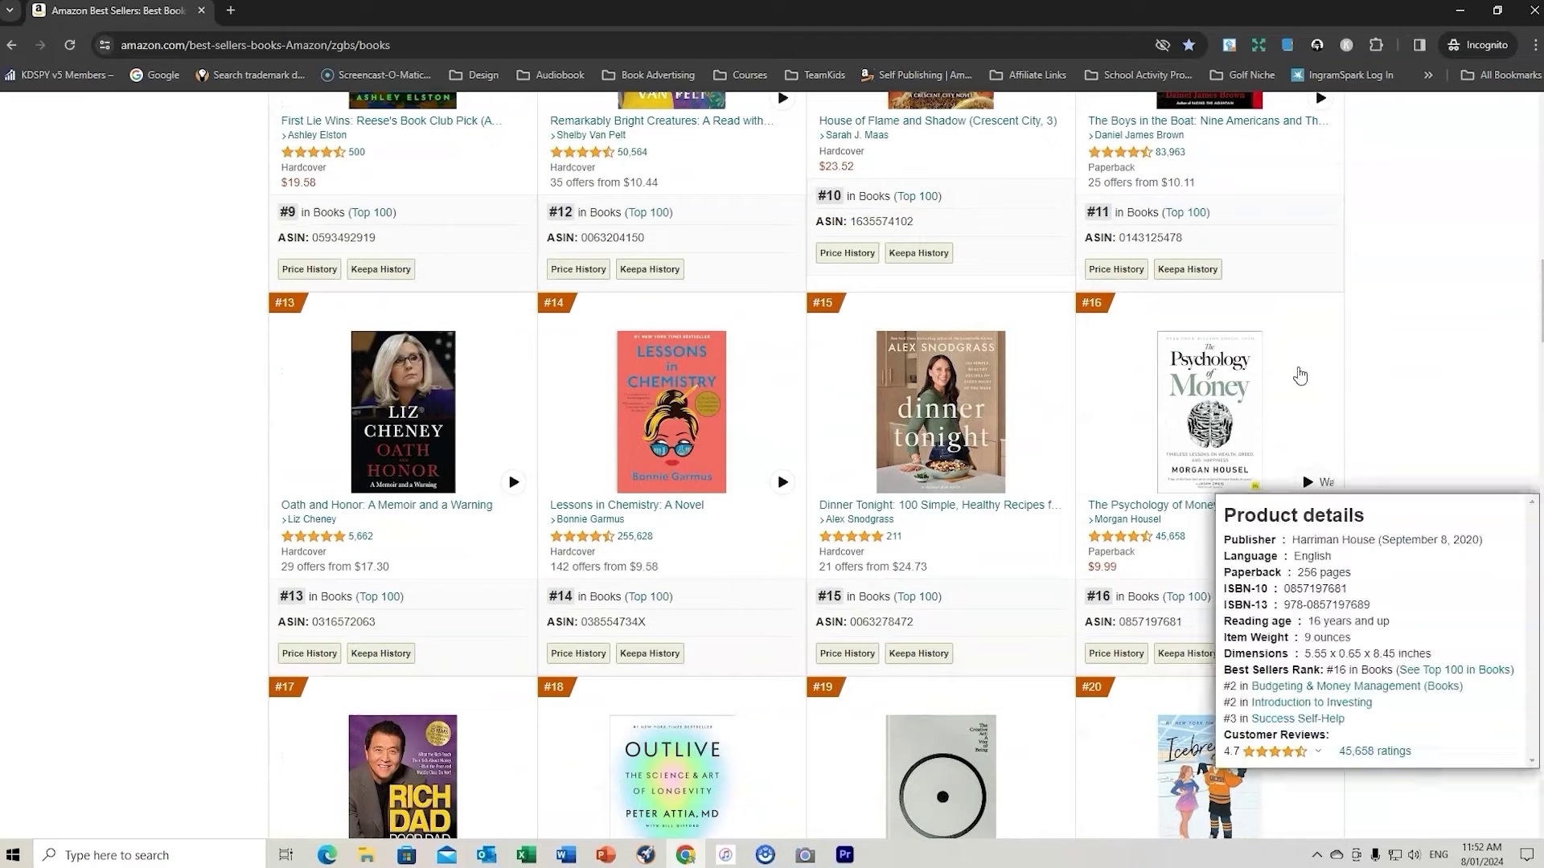
{"action": "scroll", "coordinate": [1422, 402], "scroll_direction": "up", "scroll_amount": 5}
{"action": "scroll", "coordinate": [1419, 399], "scroll_direction": "up", "scroll_amount": 12}
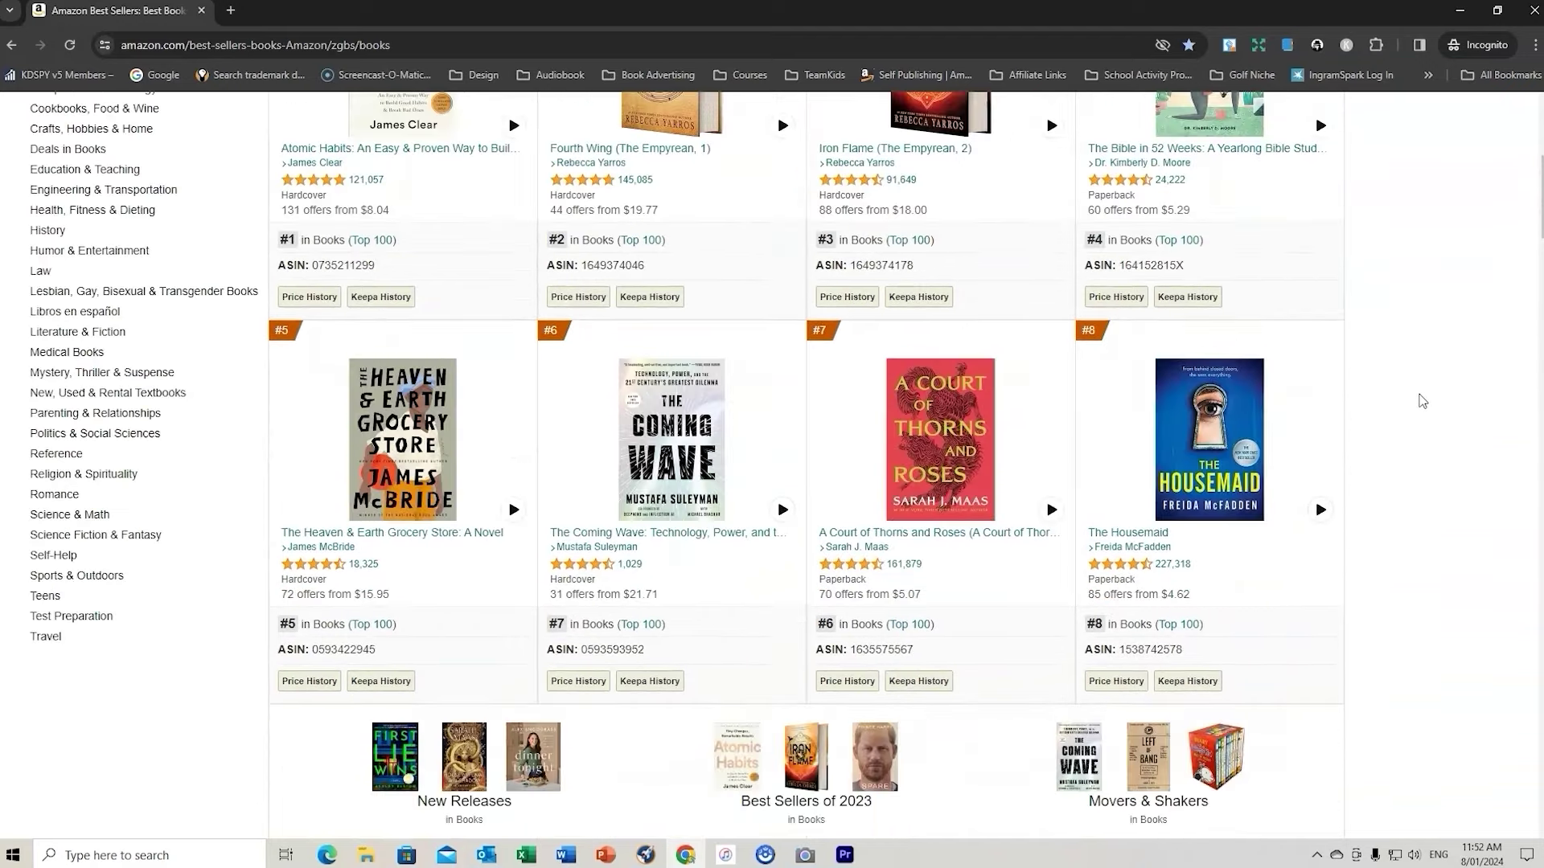
{"action": "mouse_move", "coordinate": [336, 475]}
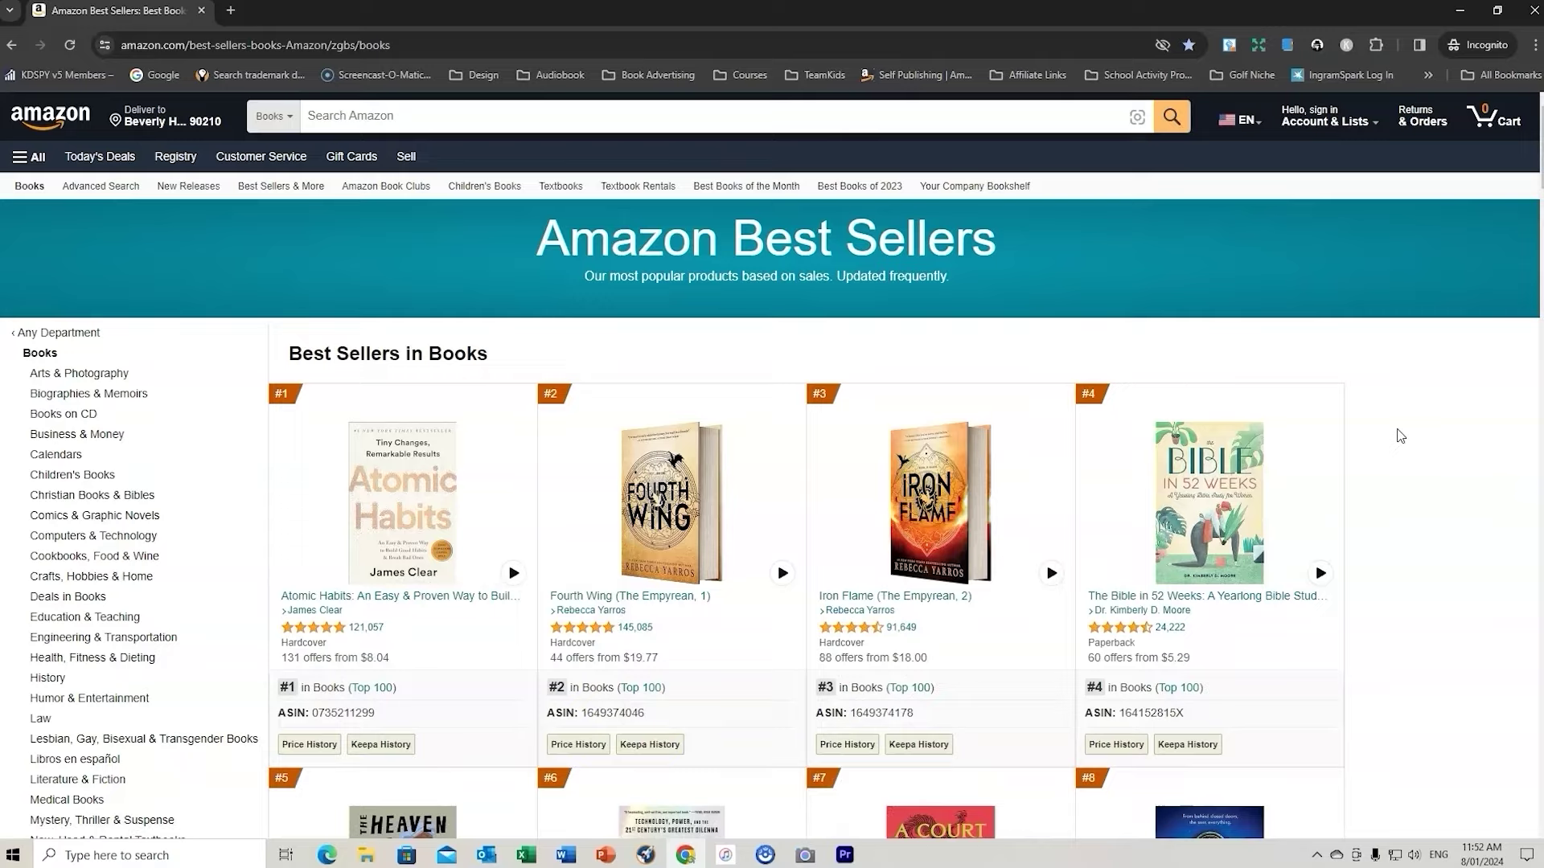
- Open the Arts & Photography best sellers and preview the product details of the #9 and #10 vision board clip art books
{"action": "scroll", "coordinate": [1401, 436], "scroll_direction": "down", "scroll_amount": 5}
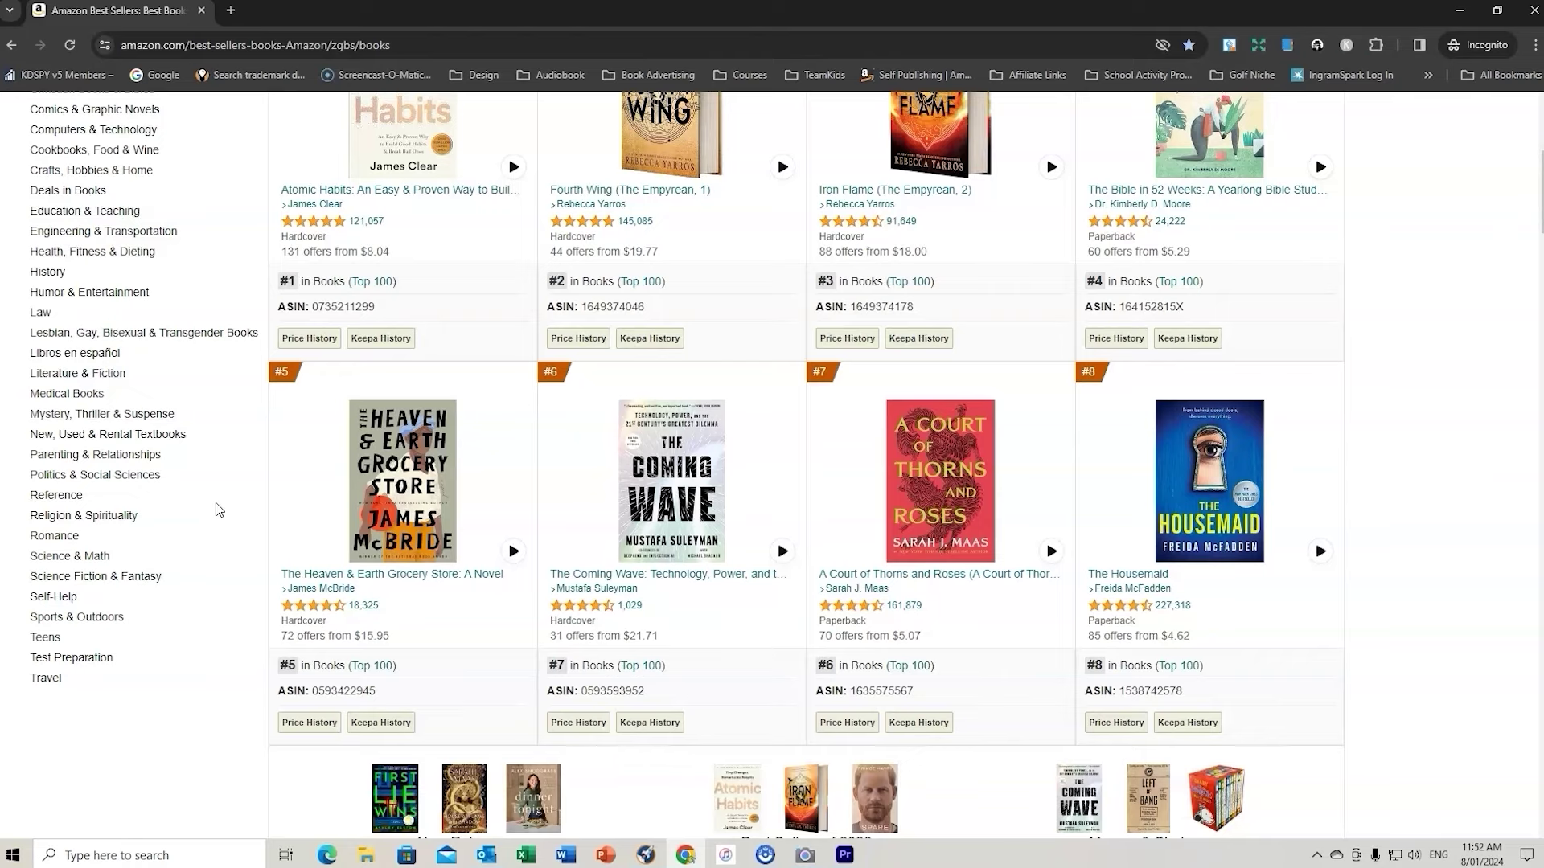
{"action": "scroll", "coordinate": [218, 499], "scroll_direction": "up", "scroll_amount": 4}
{"action": "left_click", "coordinate": [62, 294]}
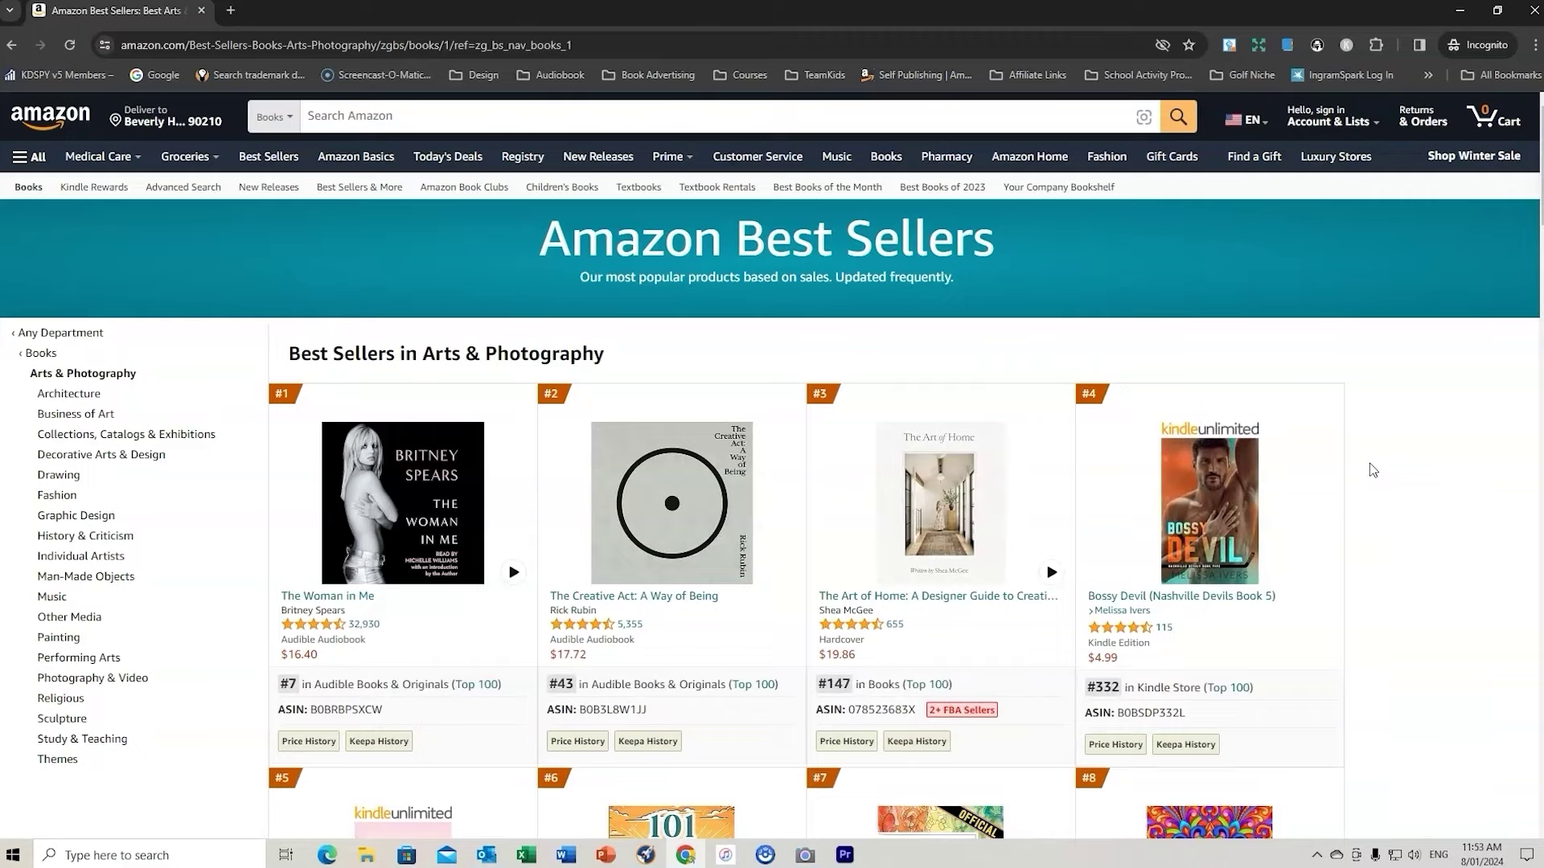
{"action": "scroll", "coordinate": [1372, 469], "scroll_direction": "down", "scroll_amount": 5}
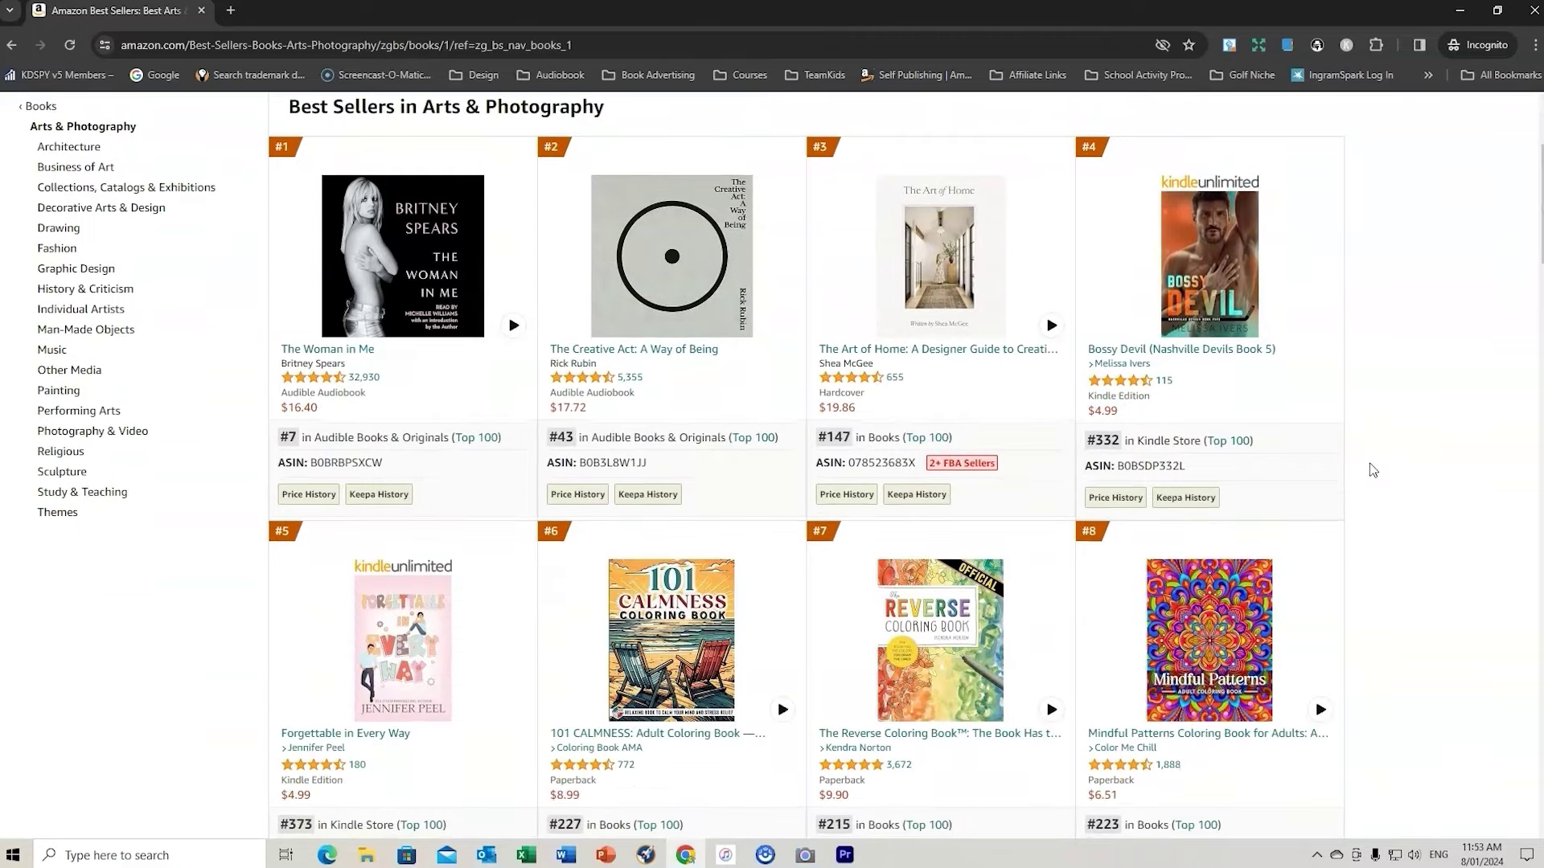
{"action": "scroll", "coordinate": [1372, 470], "scroll_direction": "down", "scroll_amount": 5}
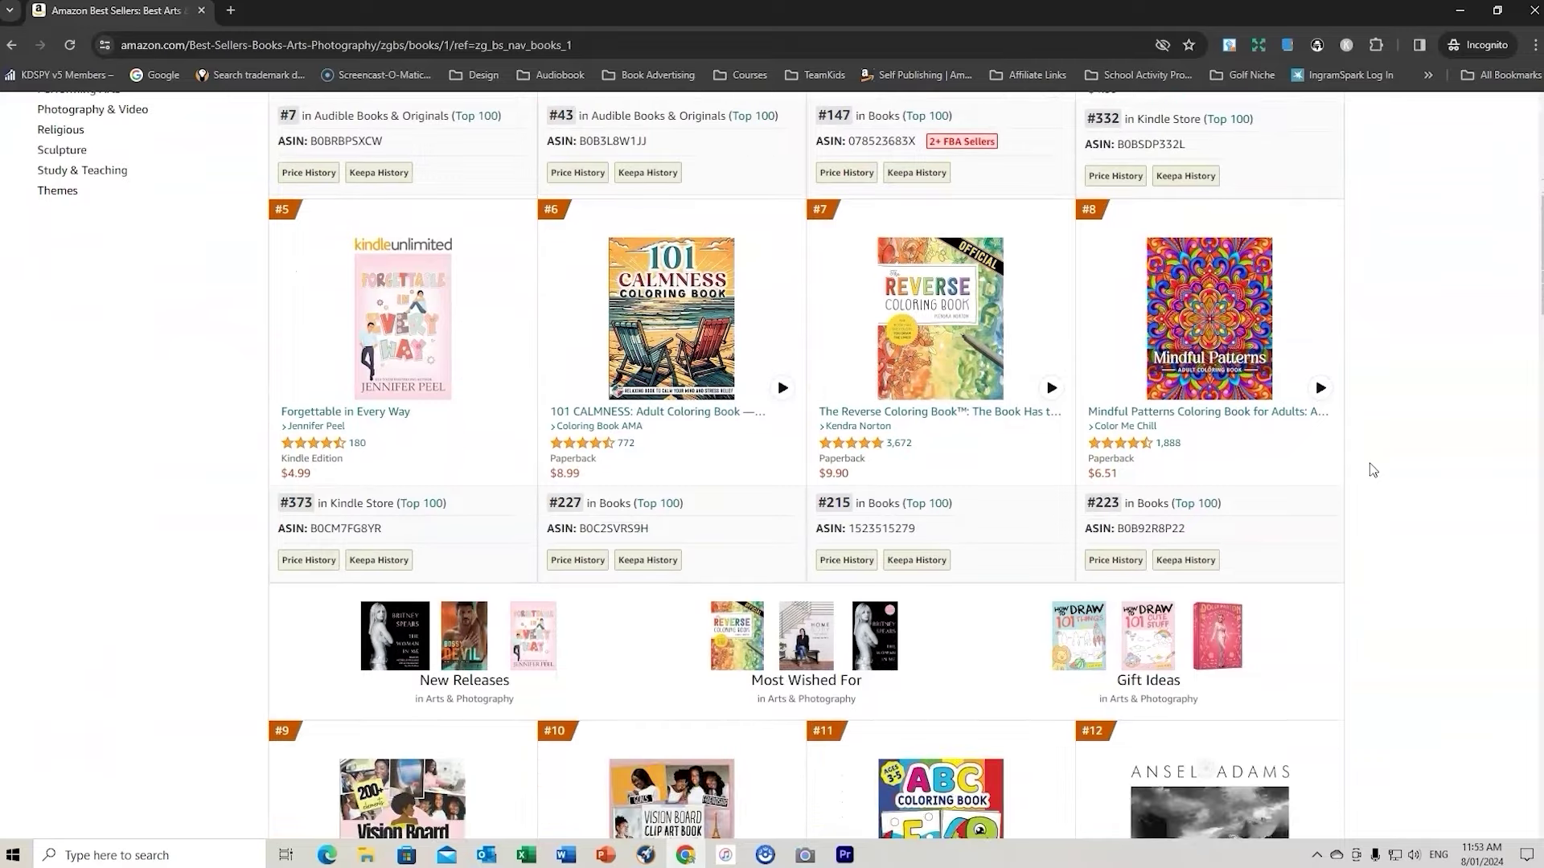
{"action": "scroll", "coordinate": [1373, 470], "scroll_direction": "down", "scroll_amount": 1}
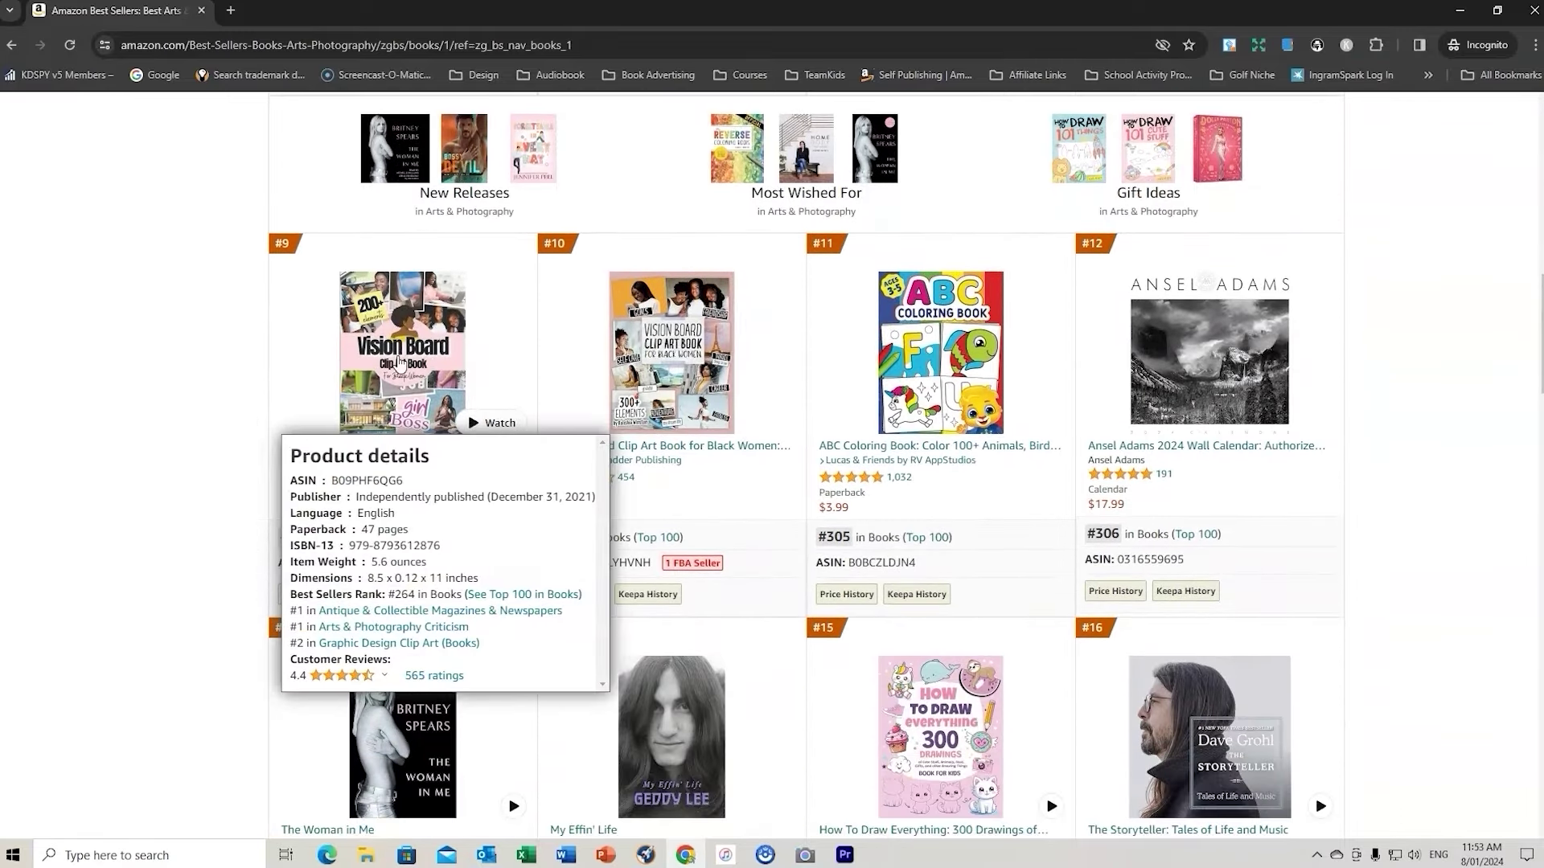
{"action": "mouse_move", "coordinate": [676, 397]}
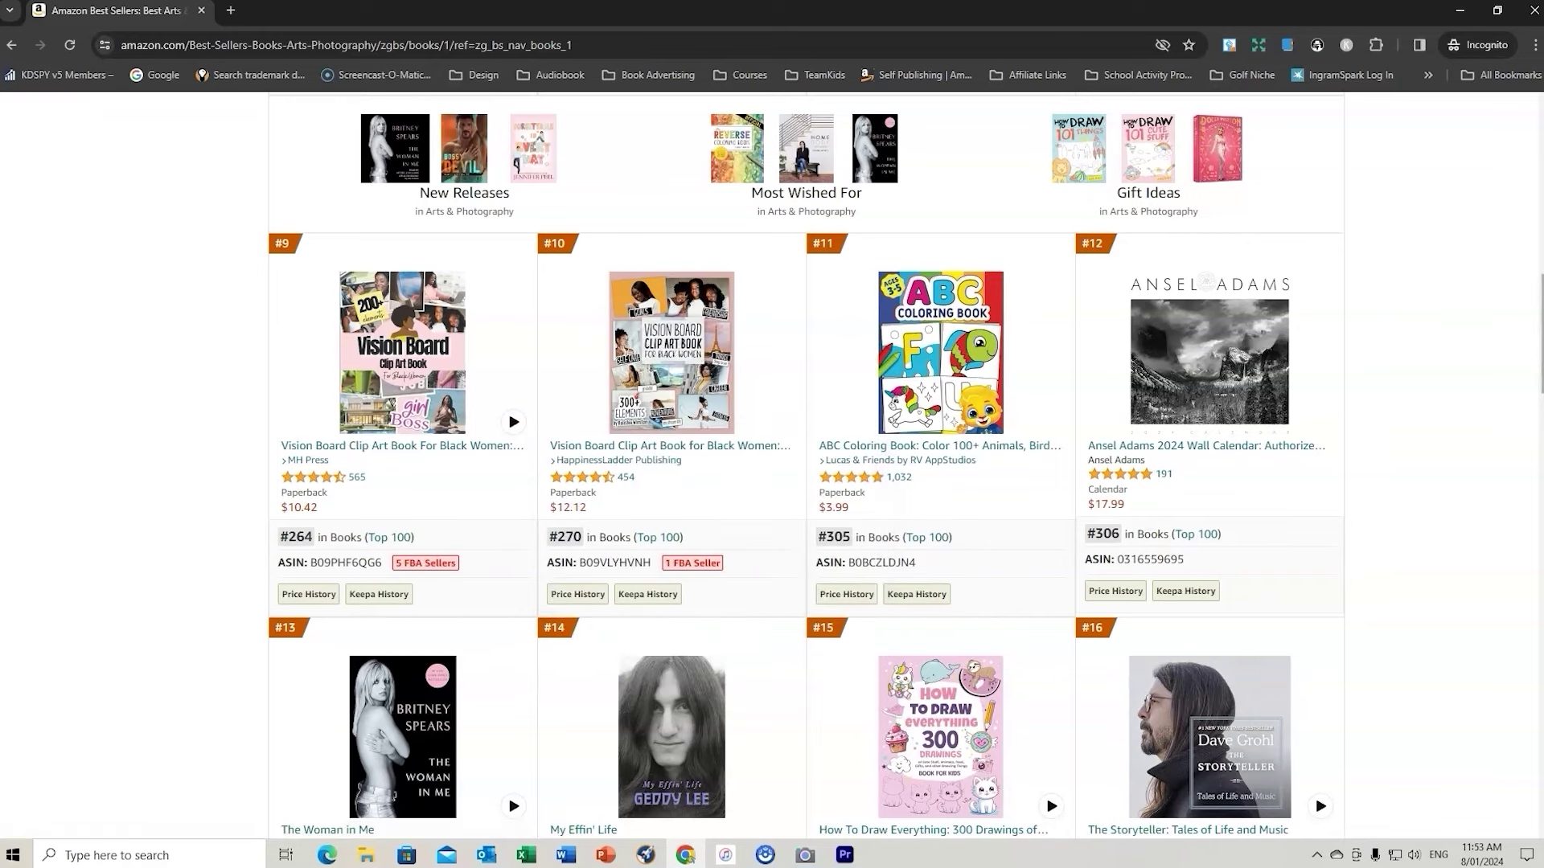
{"action": "mouse_move", "coordinate": [409, 364]}
- Examine the sales ranks of the Arts & Photography best sellers through #50 and return to the category list
{"action": "scroll", "coordinate": [1520, 499], "scroll_direction": "down", "scroll_amount": 9}
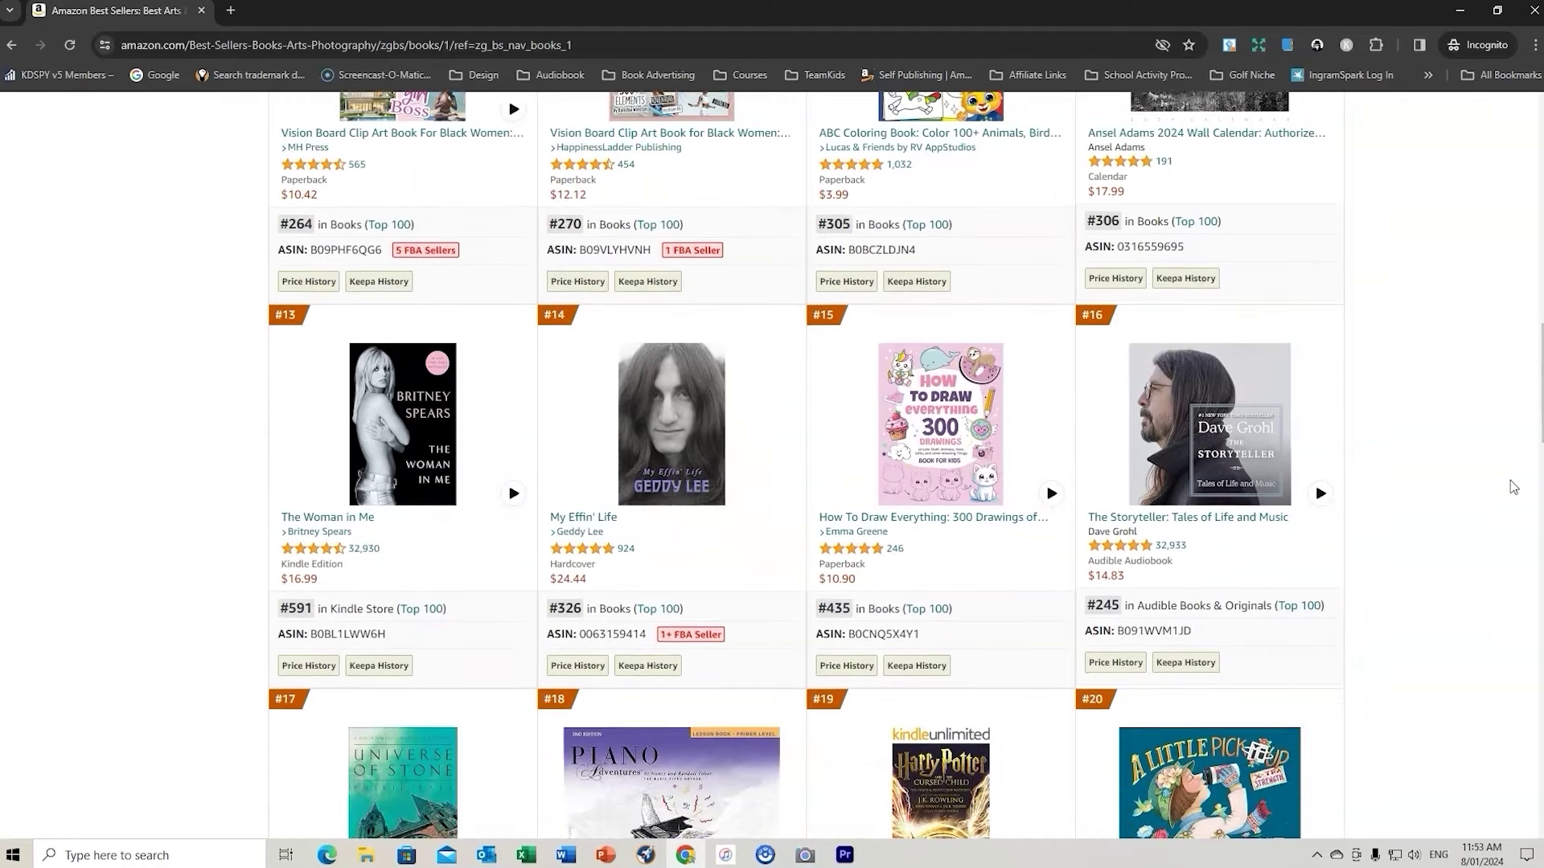
{"action": "scroll", "coordinate": [1511, 488], "scroll_direction": "down", "scroll_amount": 4}
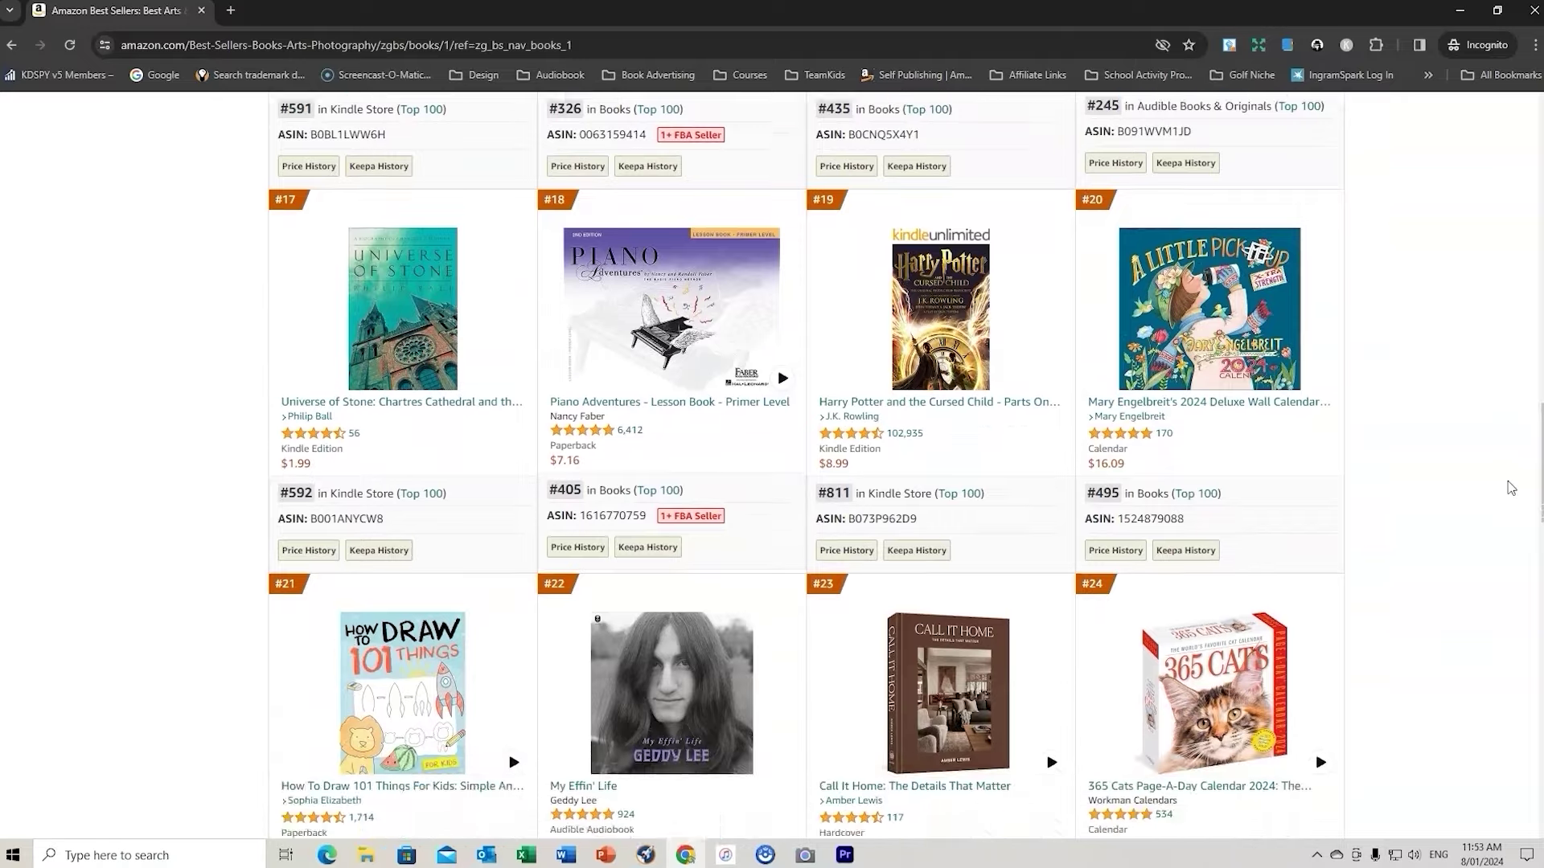
{"action": "scroll", "coordinate": [1511, 488], "scroll_direction": "down", "scroll_amount": 6}
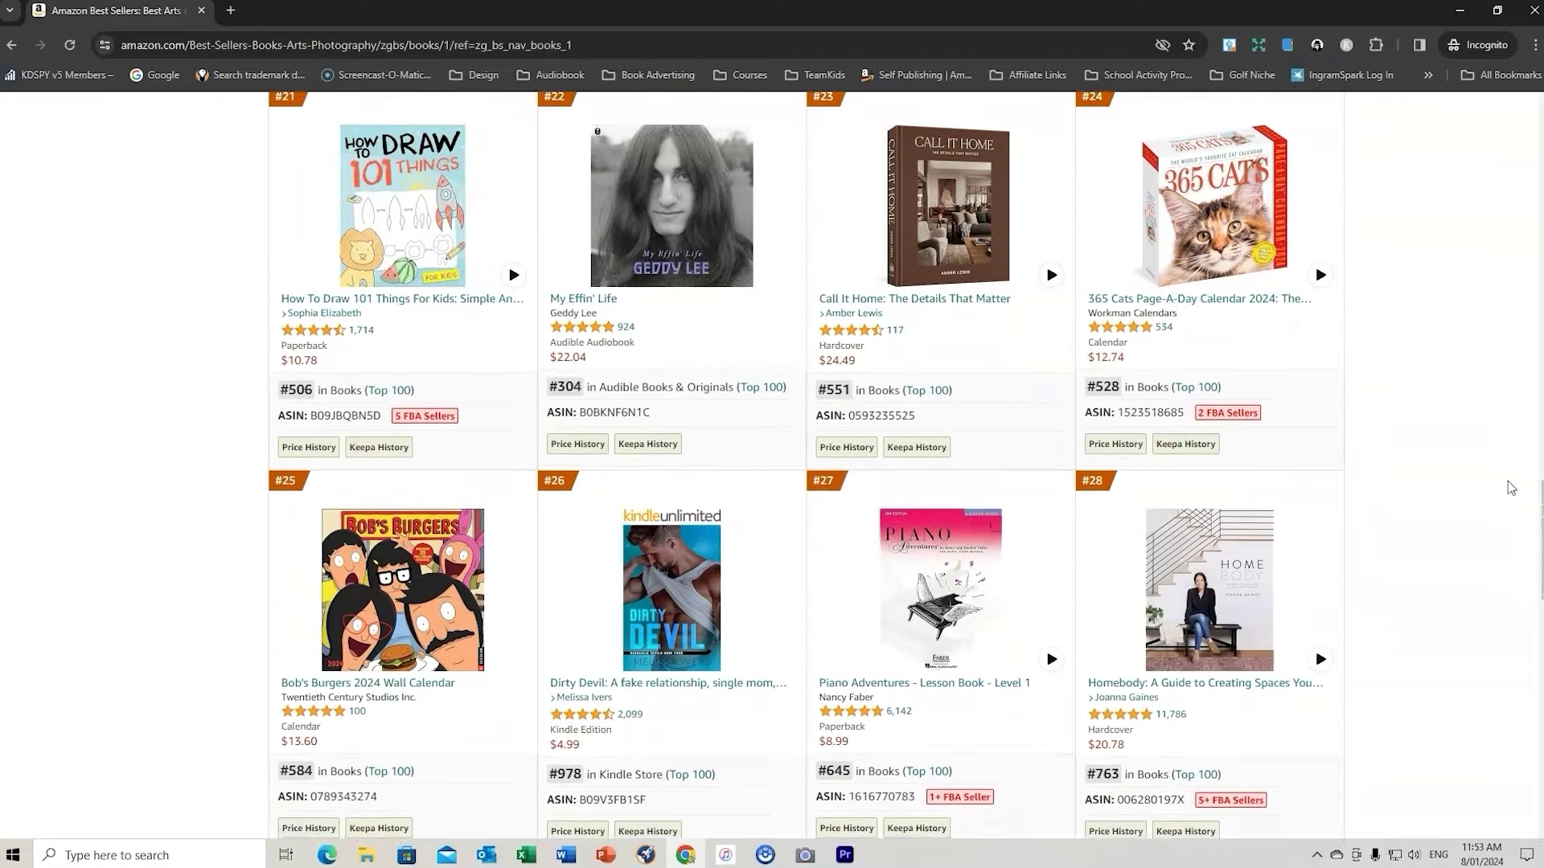
{"action": "scroll", "coordinate": [1511, 488], "scroll_direction": "down", "scroll_amount": 2}
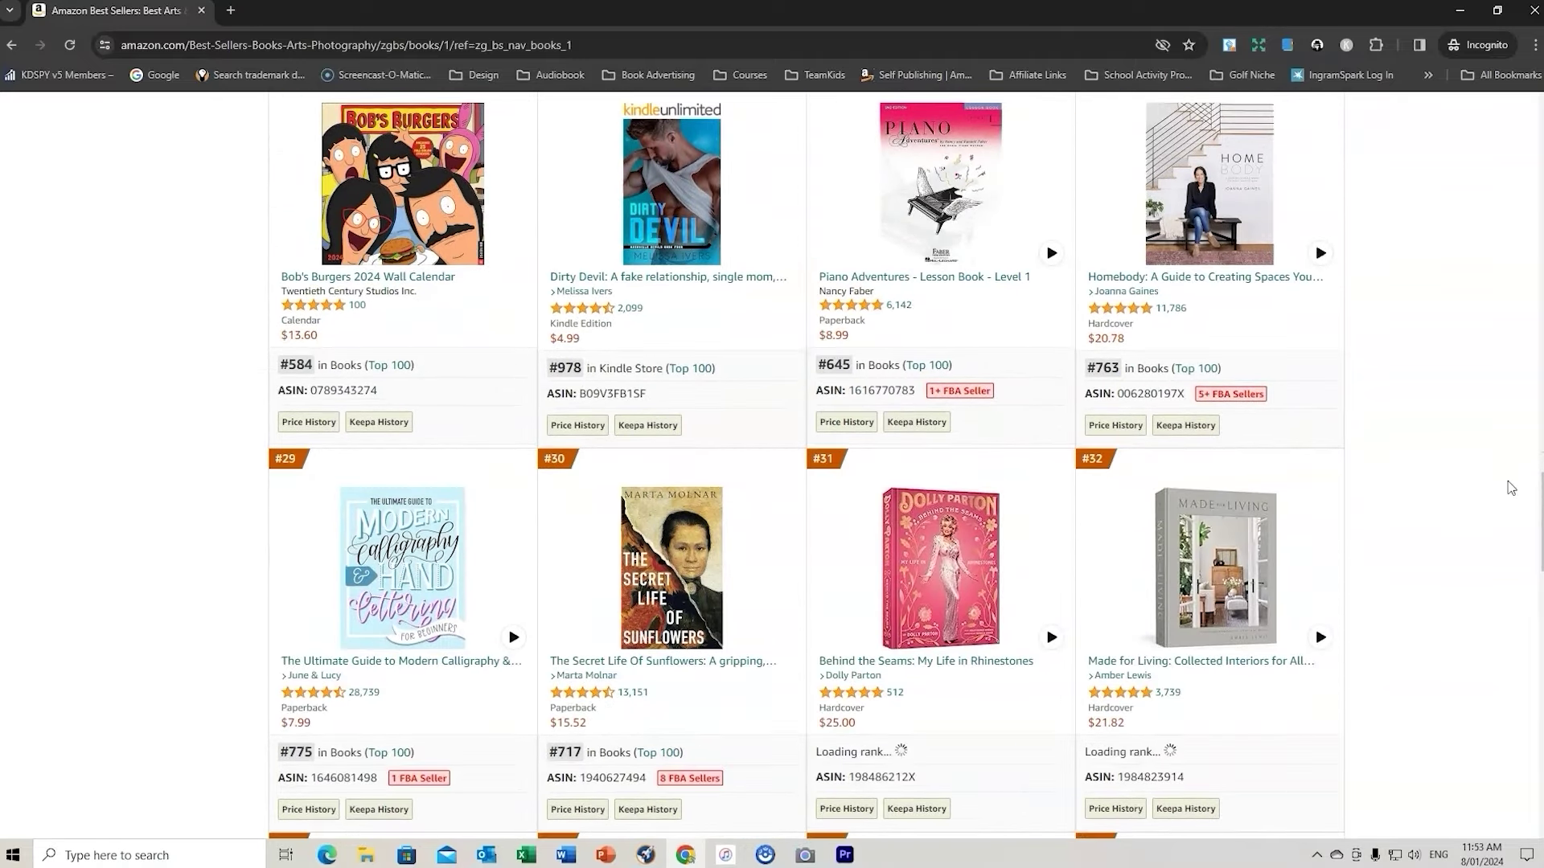
{"action": "scroll", "coordinate": [1366, 531], "scroll_direction": "down", "scroll_amount": 7}
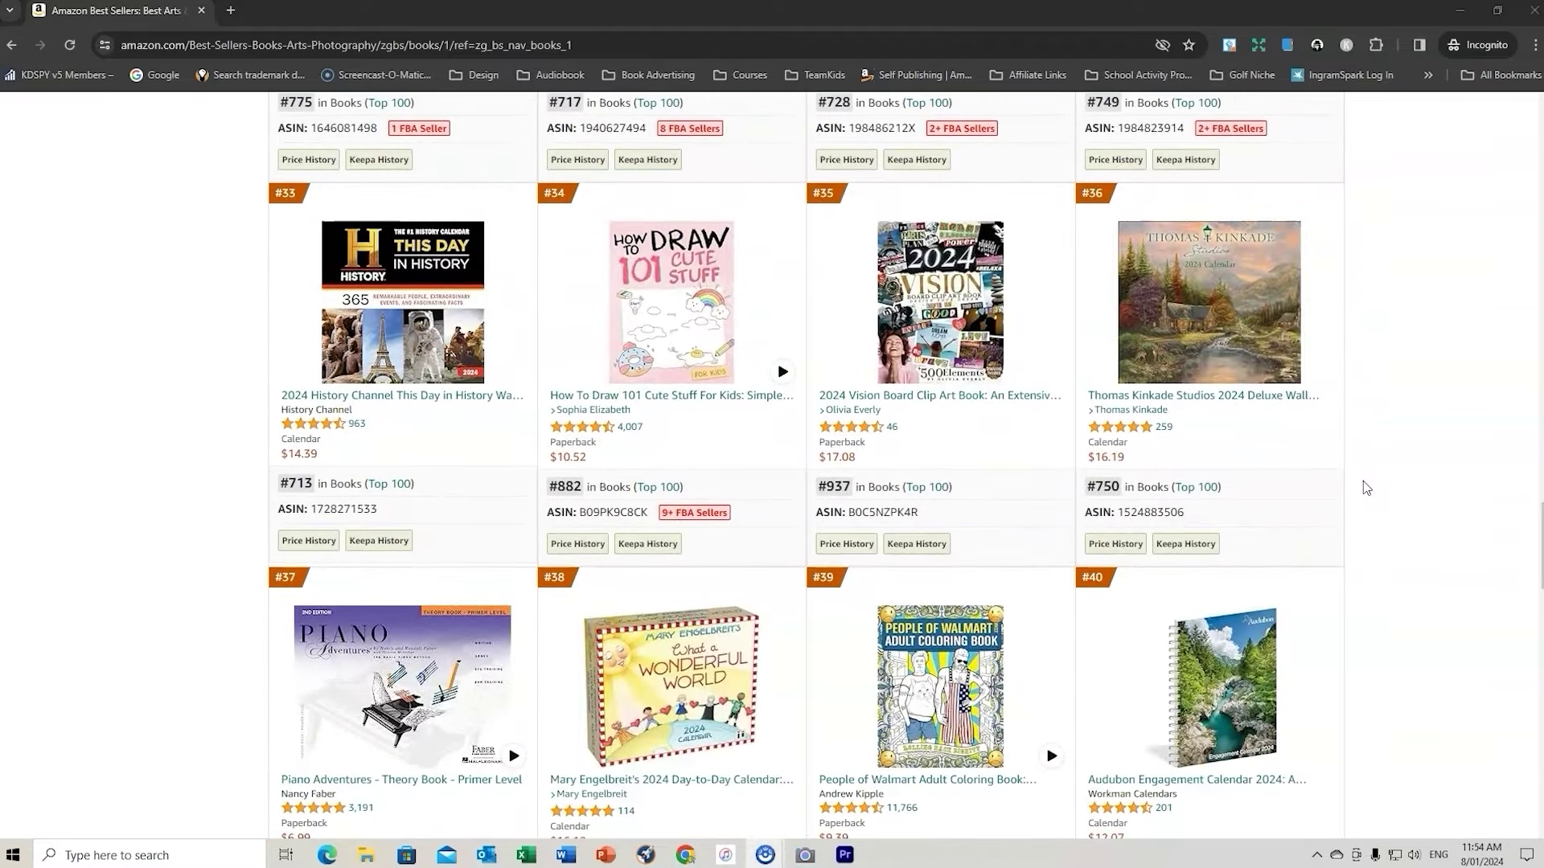
{"action": "scroll", "coordinate": [1365, 487], "scroll_direction": "down", "scroll_amount": 3}
{"action": "scroll", "coordinate": [1363, 488], "scroll_direction": "down", "scroll_amount": 5}
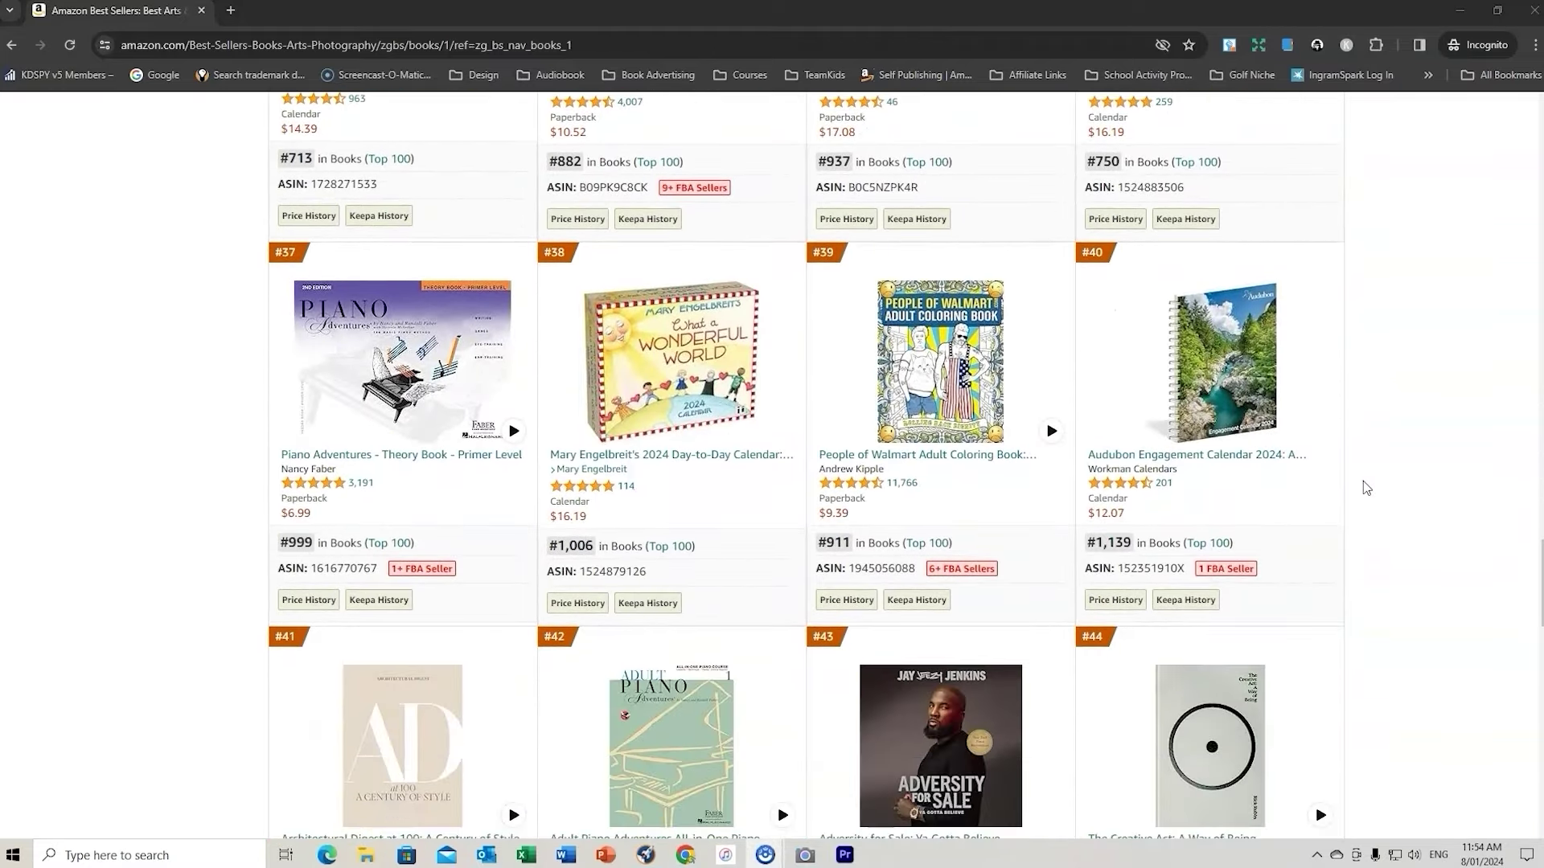
{"action": "scroll", "coordinate": [1376, 471], "scroll_direction": "down", "scroll_amount": 1}
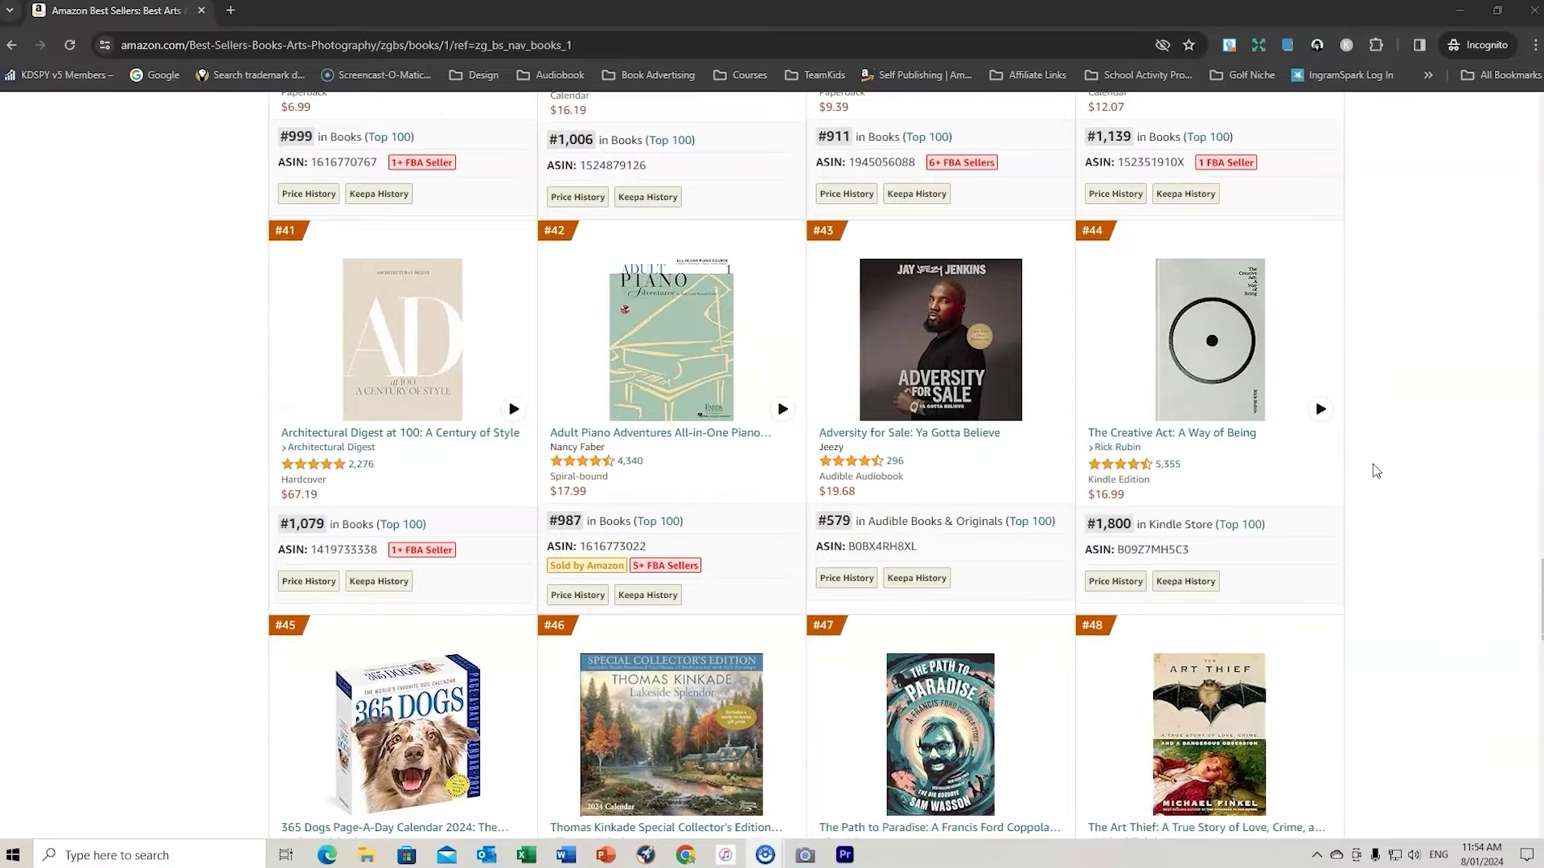
{"action": "scroll", "coordinate": [1377, 471], "scroll_direction": "down", "scroll_amount": 4}
{"action": "scroll", "coordinate": [1377, 471], "scroll_direction": "down", "scroll_amount": 5}
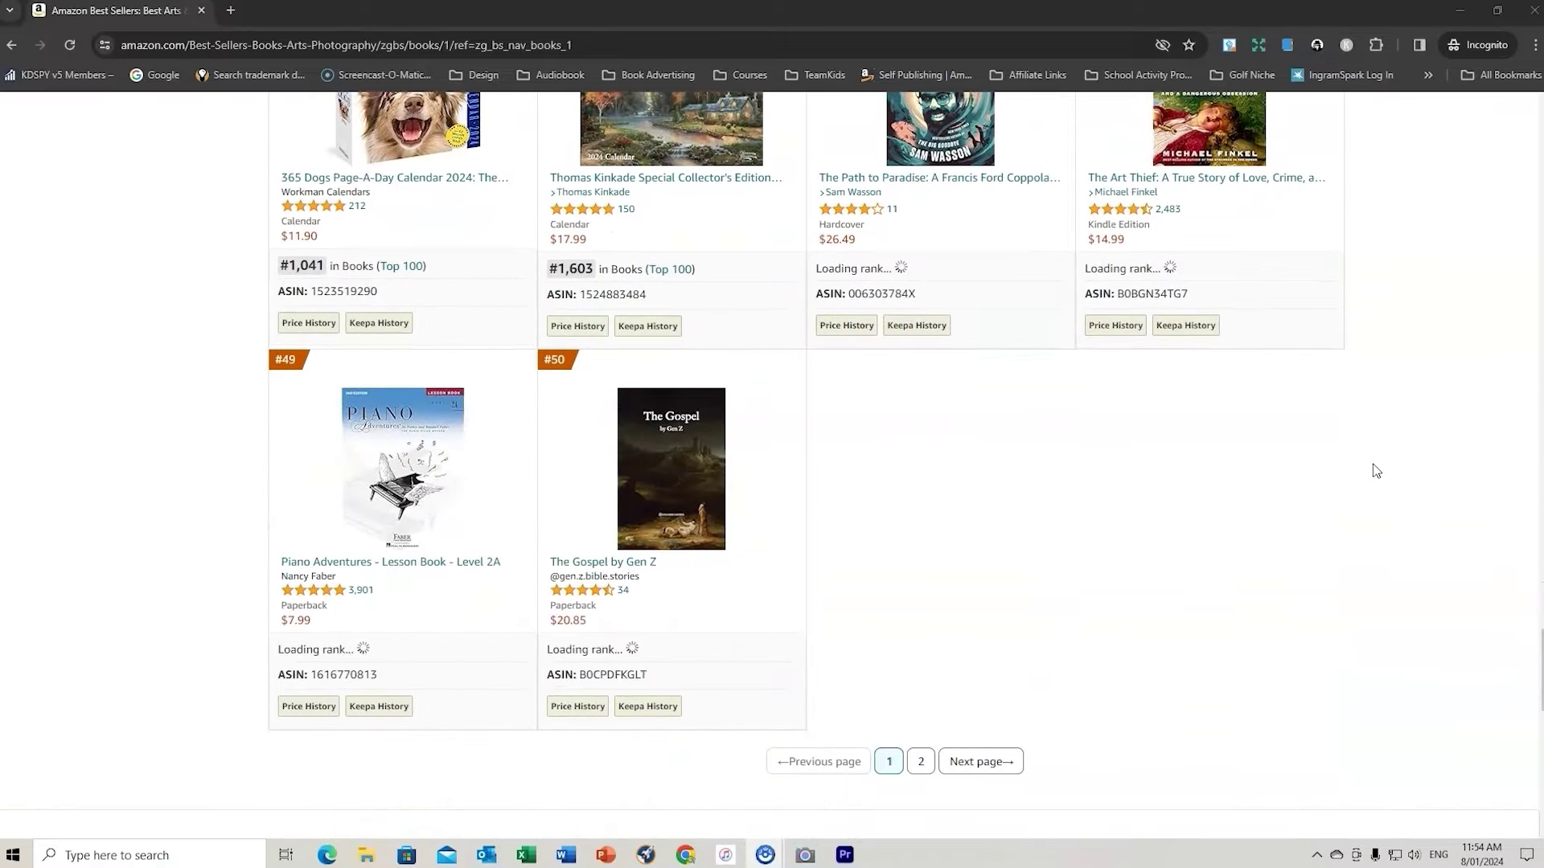
{"action": "scroll", "coordinate": [1376, 471], "scroll_direction": "up", "scroll_amount": 15}
{"action": "scroll", "coordinate": [1377, 471], "scroll_direction": "up", "scroll_amount": 20}
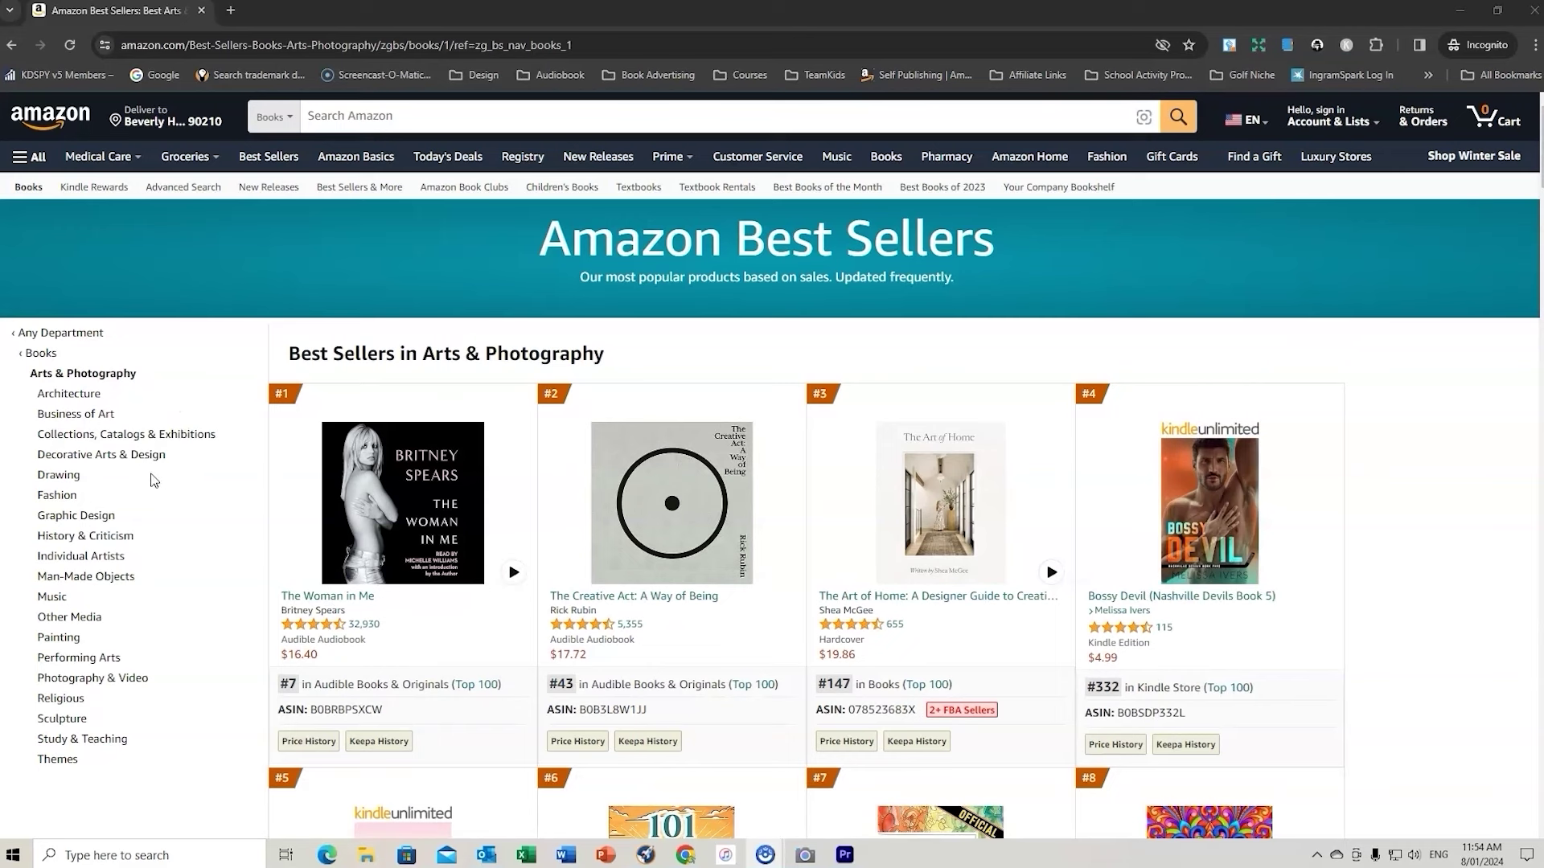
- Open the Drawing subcategory's best sellers and look over its top titles and narrower subcategories
{"action": "left_click", "coordinate": [57, 481]}
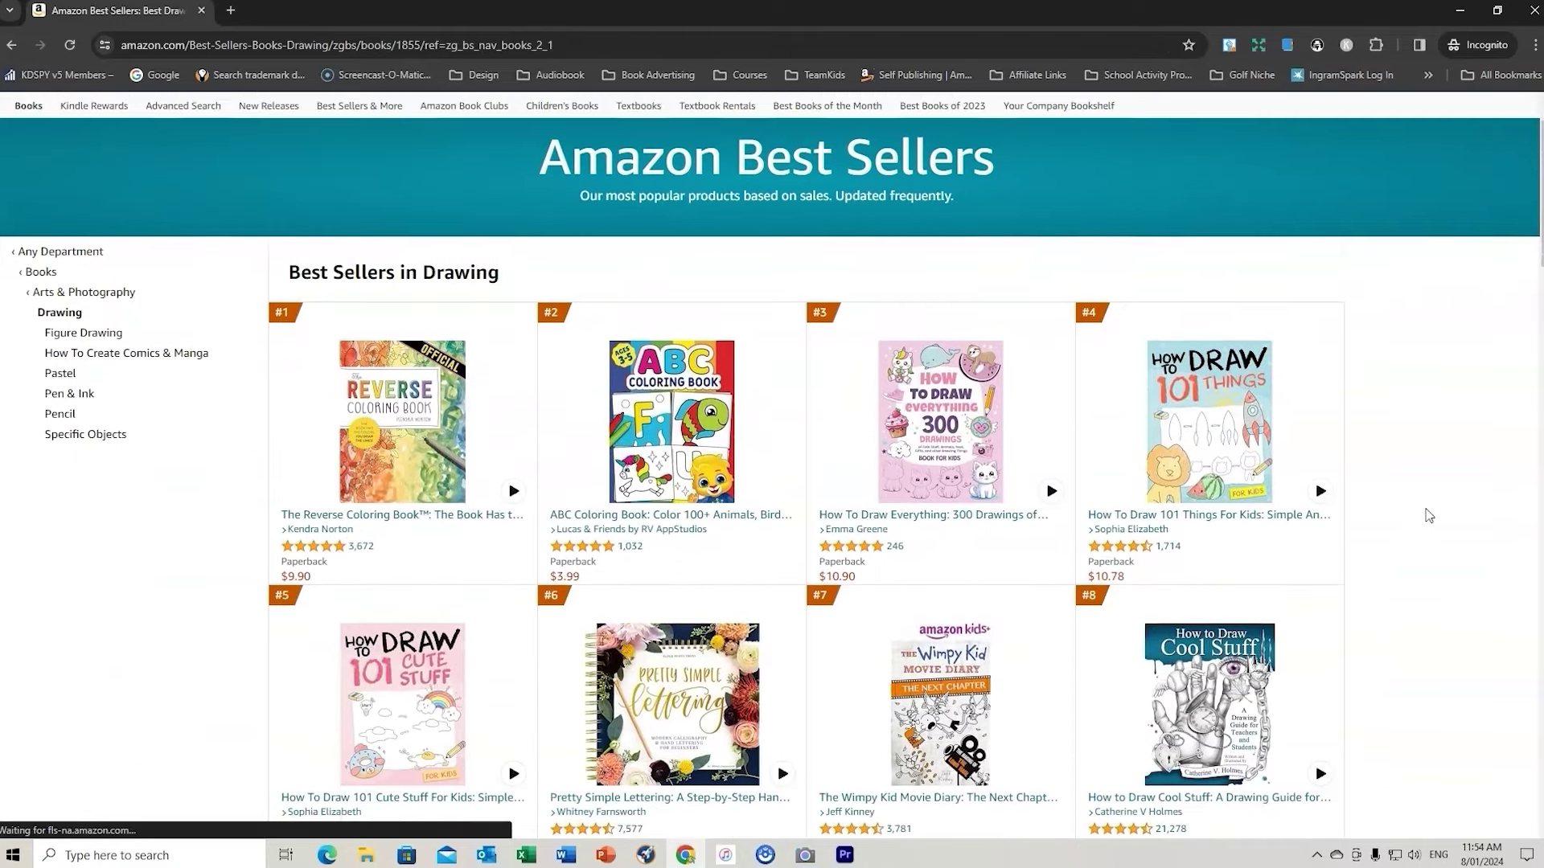
{"action": "scroll", "coordinate": [1429, 515], "scroll_direction": "down", "scroll_amount": 3}
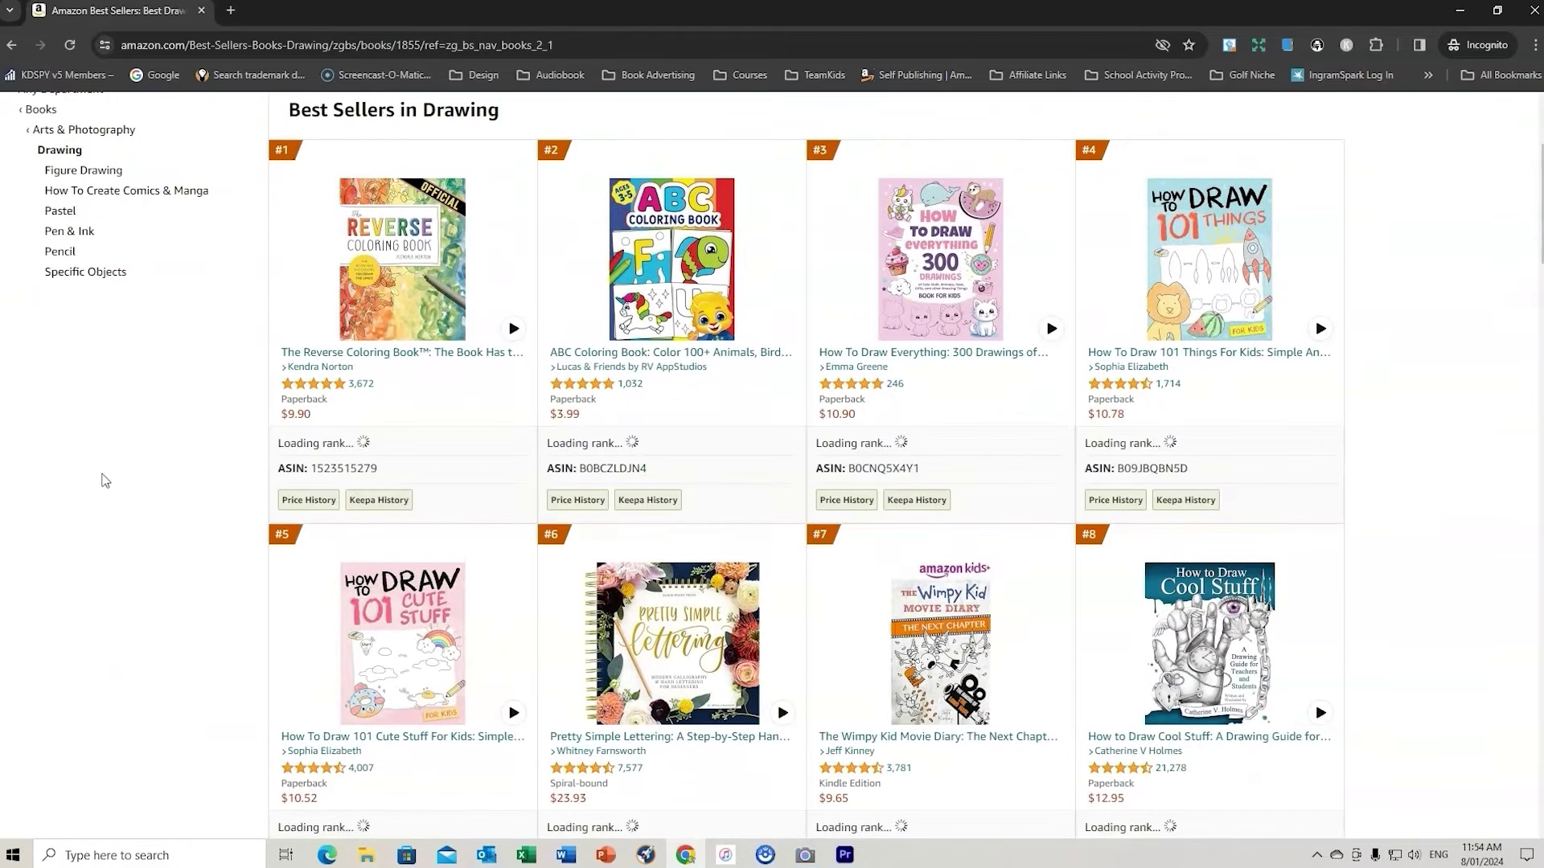
{"action": "scroll", "coordinate": [143, 494], "scroll_direction": "up", "scroll_amount": 1}
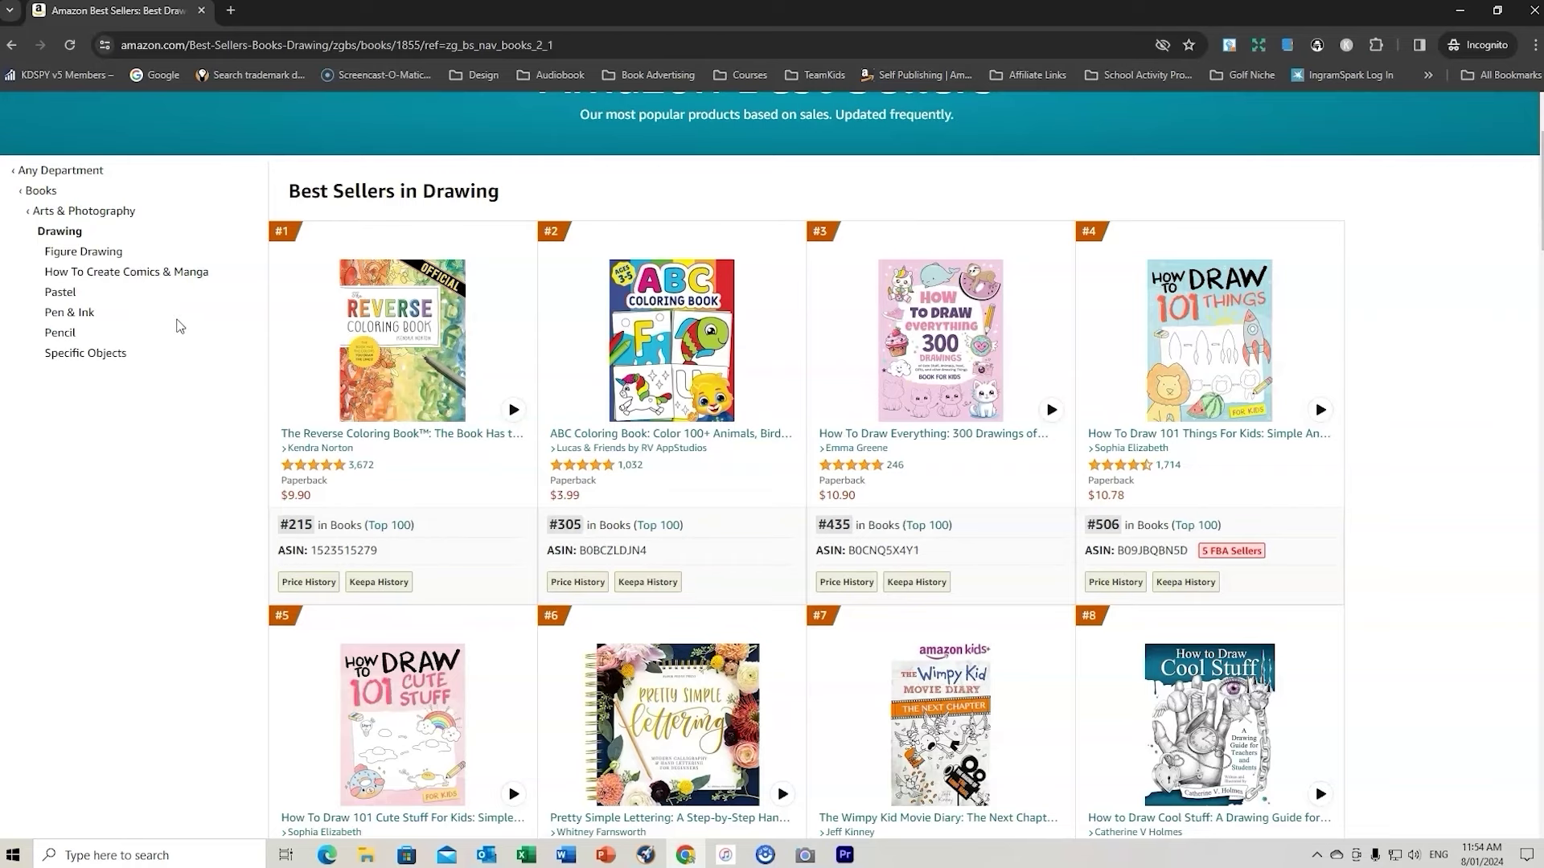
- Open the Figure Drawing best sellers, compare the sales ranks, and preview the product details of the #4 title
{"action": "left_click", "coordinate": [101, 256]}
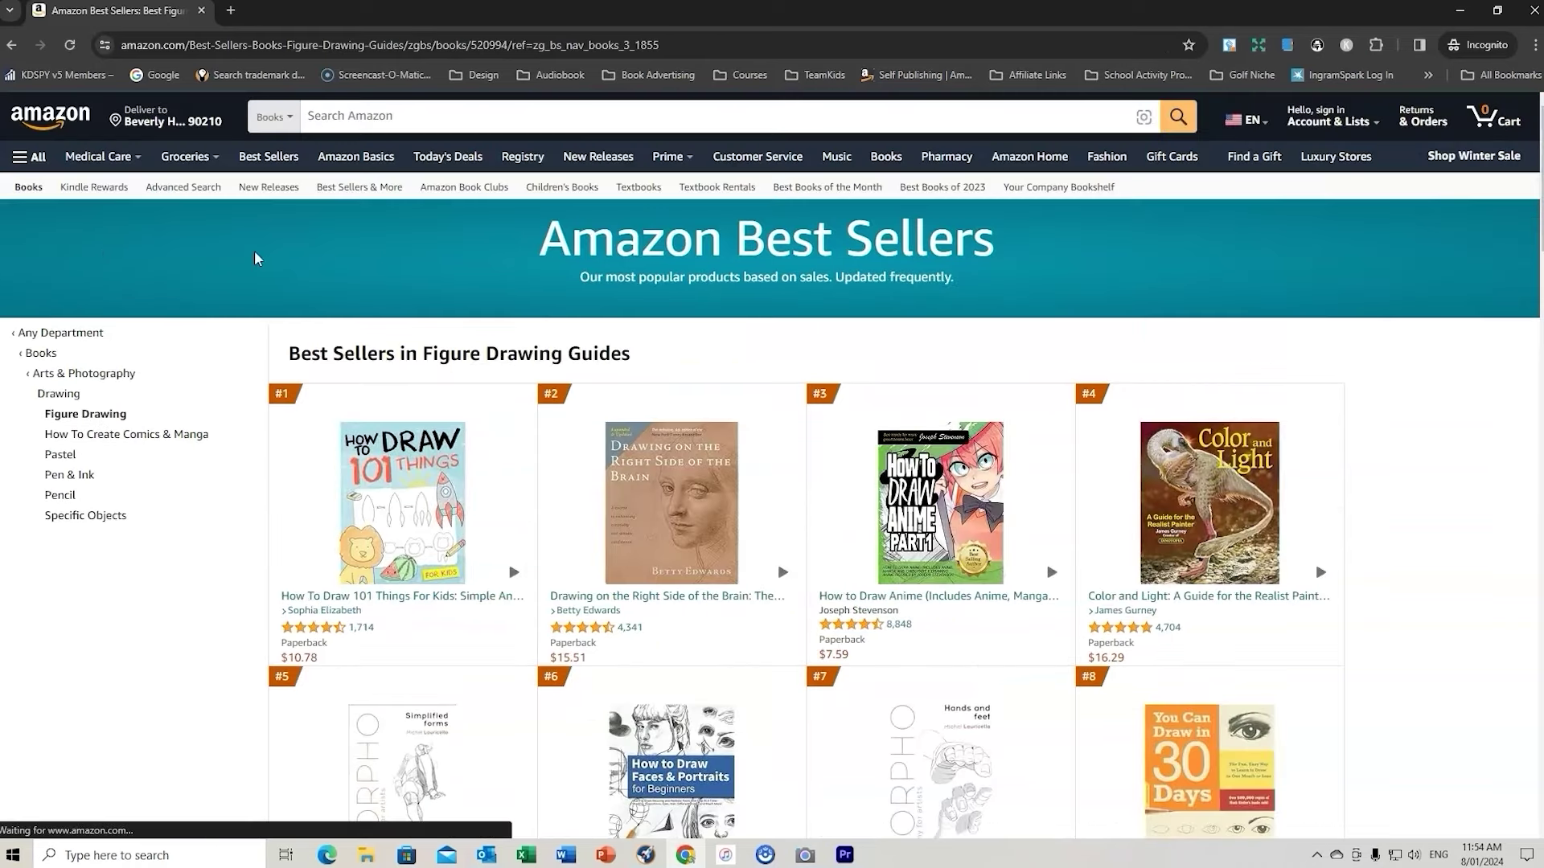
{"action": "scroll", "coordinate": [1463, 478], "scroll_direction": "down", "scroll_amount": 1}
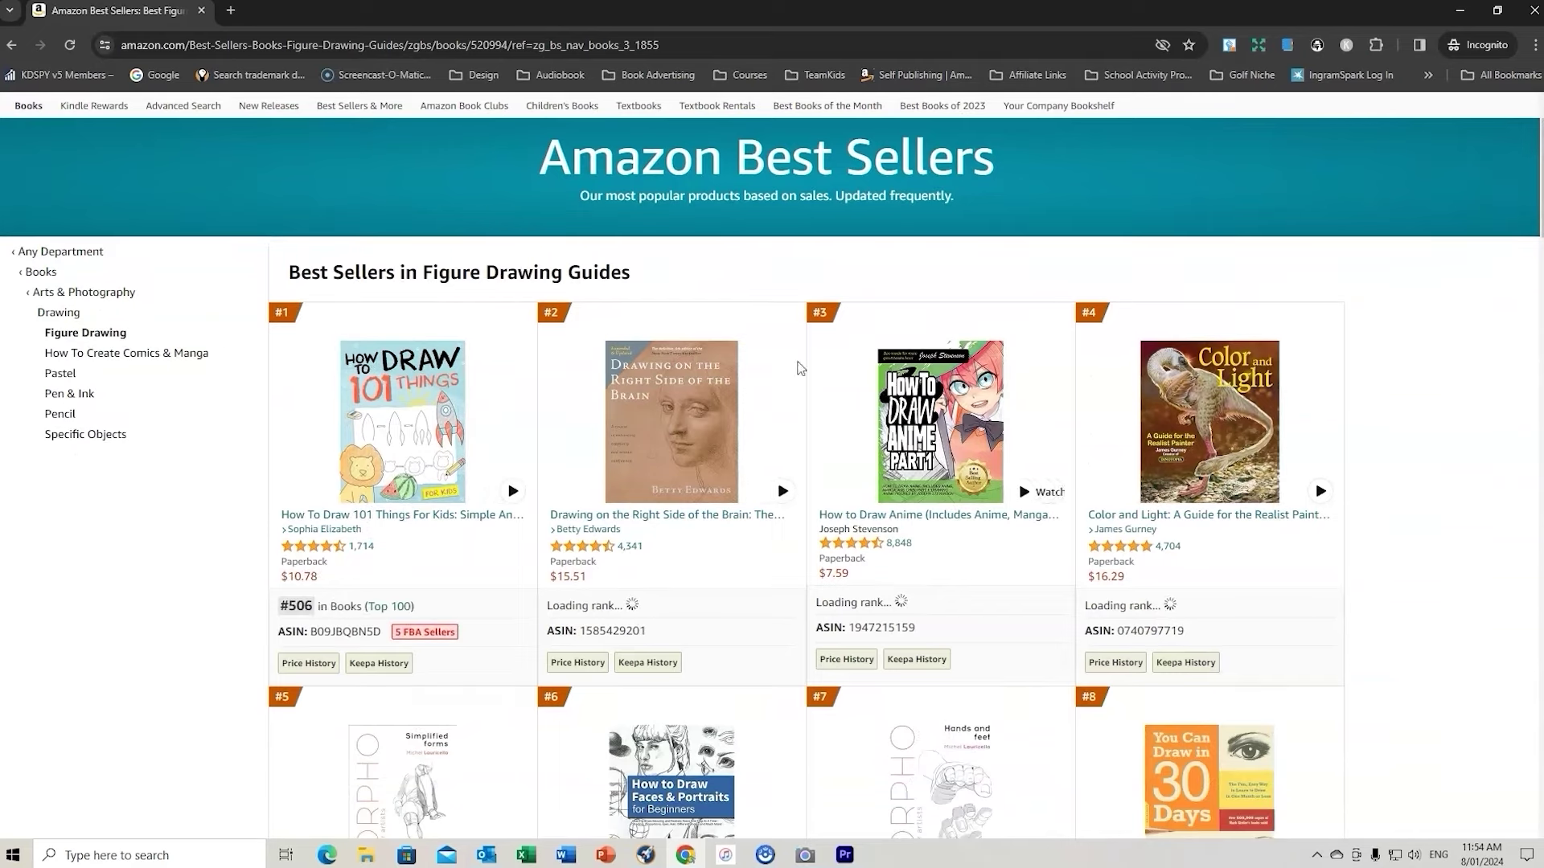
{"action": "scroll", "coordinate": [1440, 456], "scroll_direction": "down", "scroll_amount": 4}
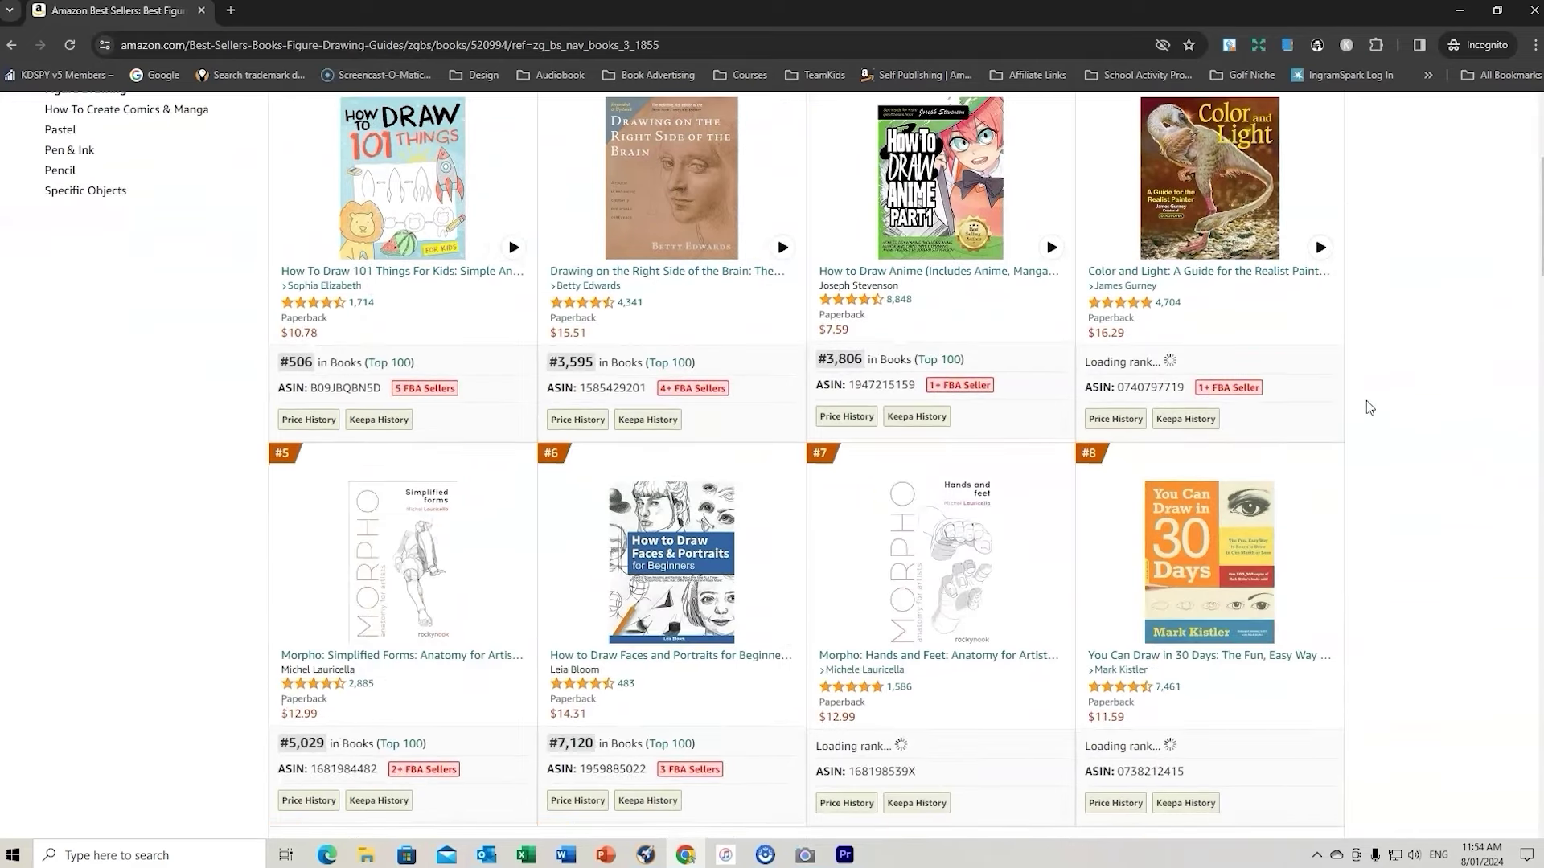
{"action": "scroll", "coordinate": [1369, 407], "scroll_direction": "down", "scroll_amount": 10}
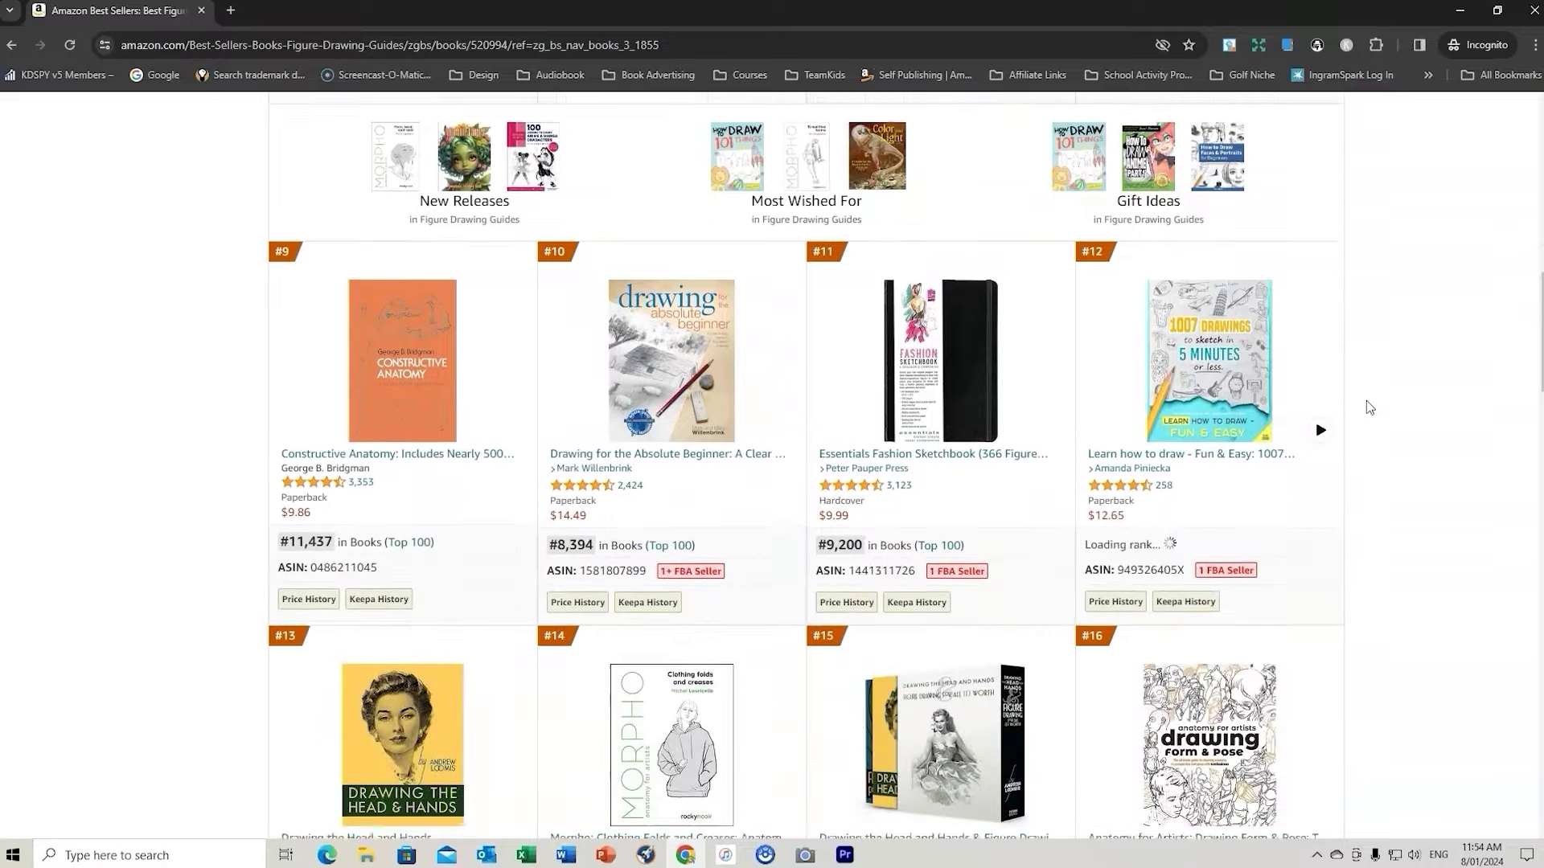
{"action": "scroll", "coordinate": [1369, 407], "scroll_direction": "down", "scroll_amount": 2}
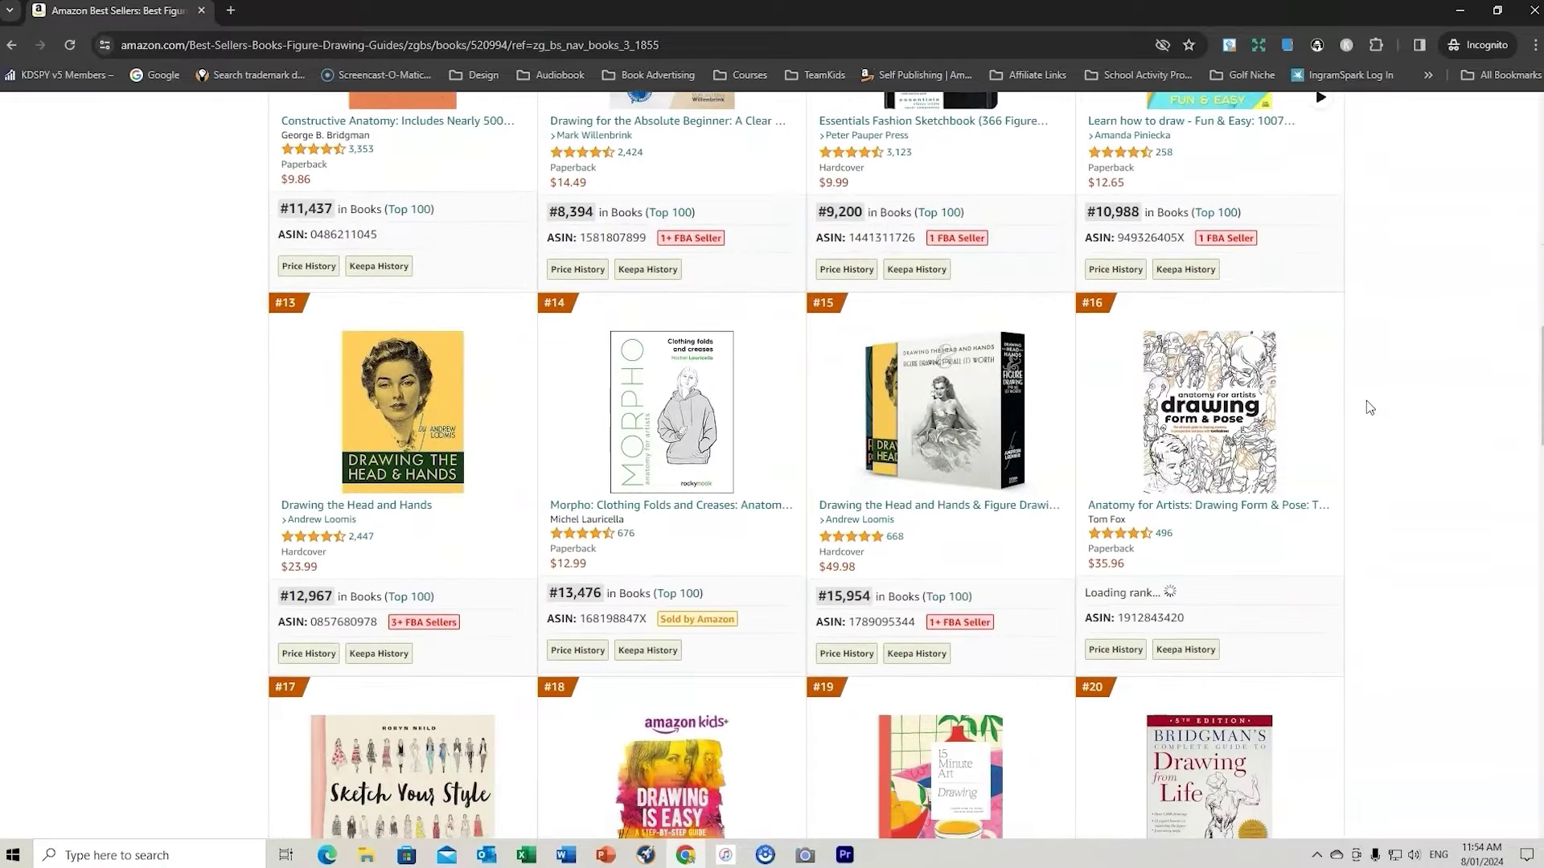
{"action": "scroll", "coordinate": [1369, 407], "scroll_direction": "up", "scroll_amount": 17}
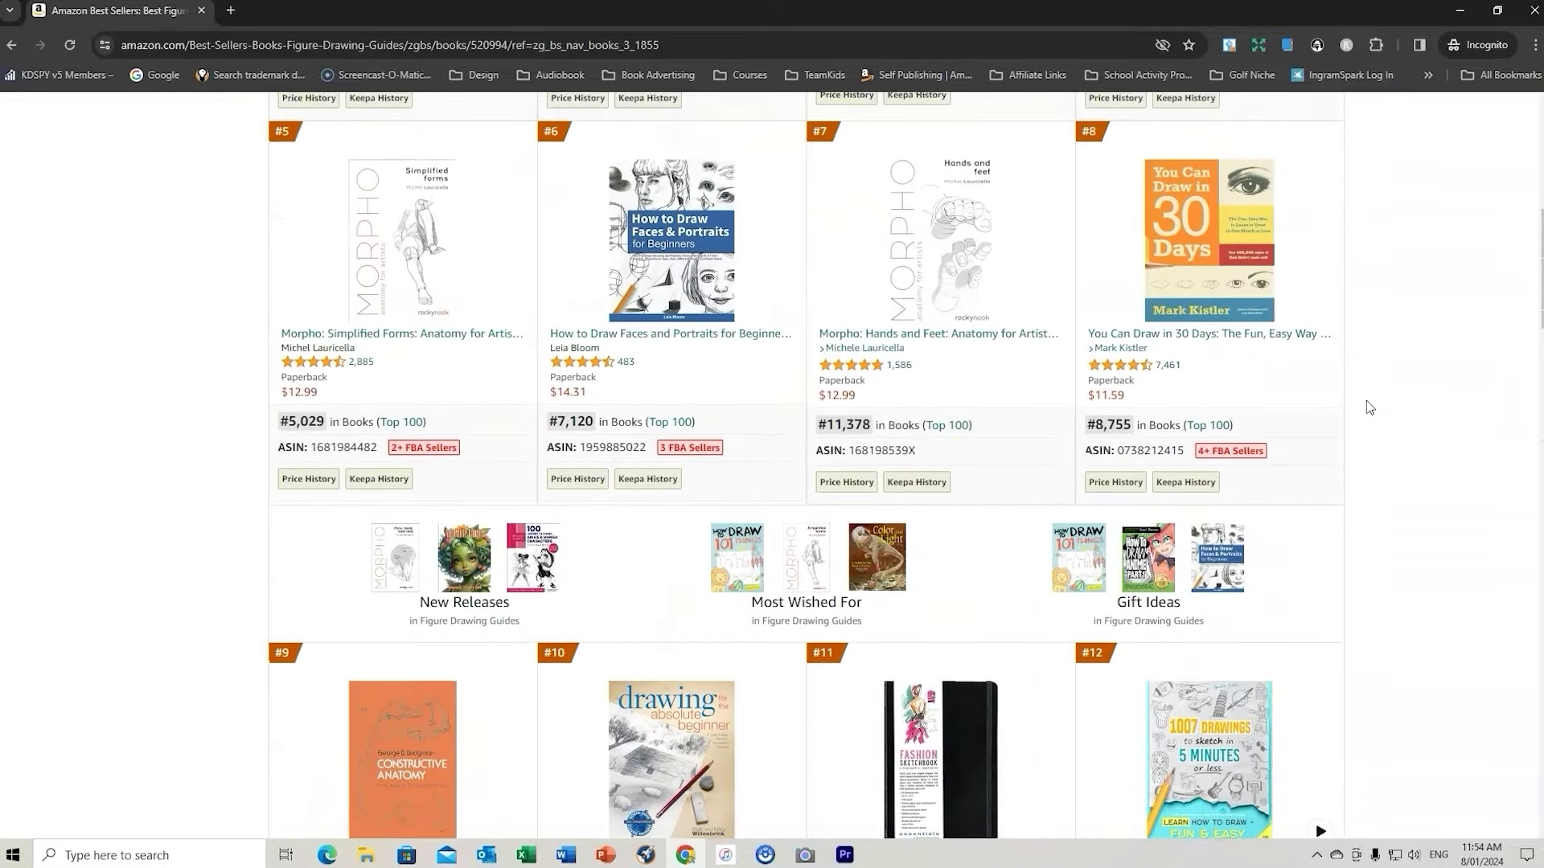
{"action": "scroll", "coordinate": [1370, 407], "scroll_direction": "up", "scroll_amount": 3}
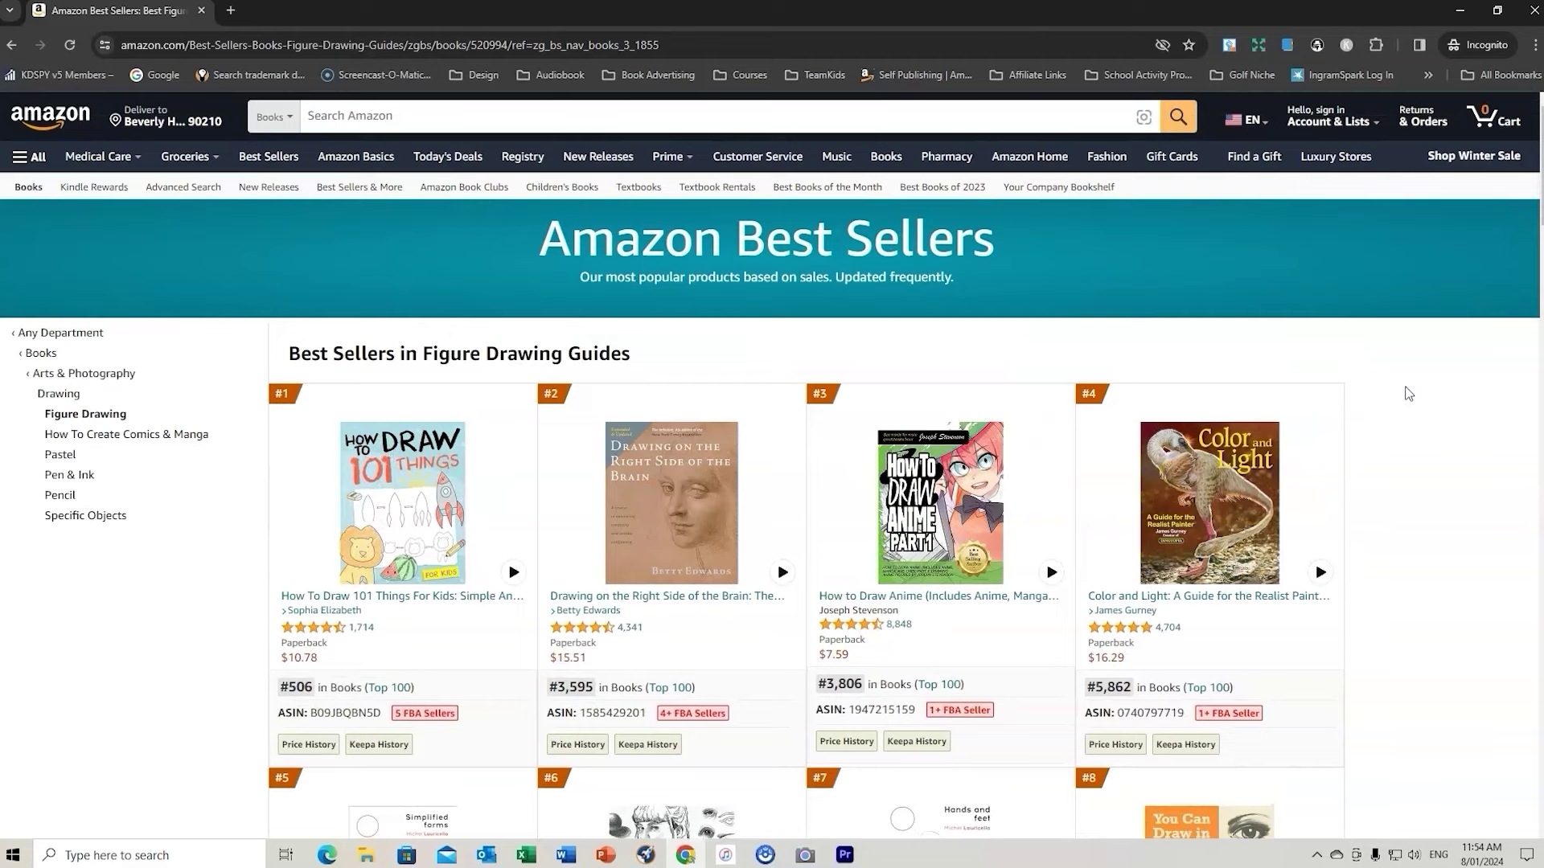
{"action": "scroll", "coordinate": [1368, 451], "scroll_direction": "down", "scroll_amount": 3}
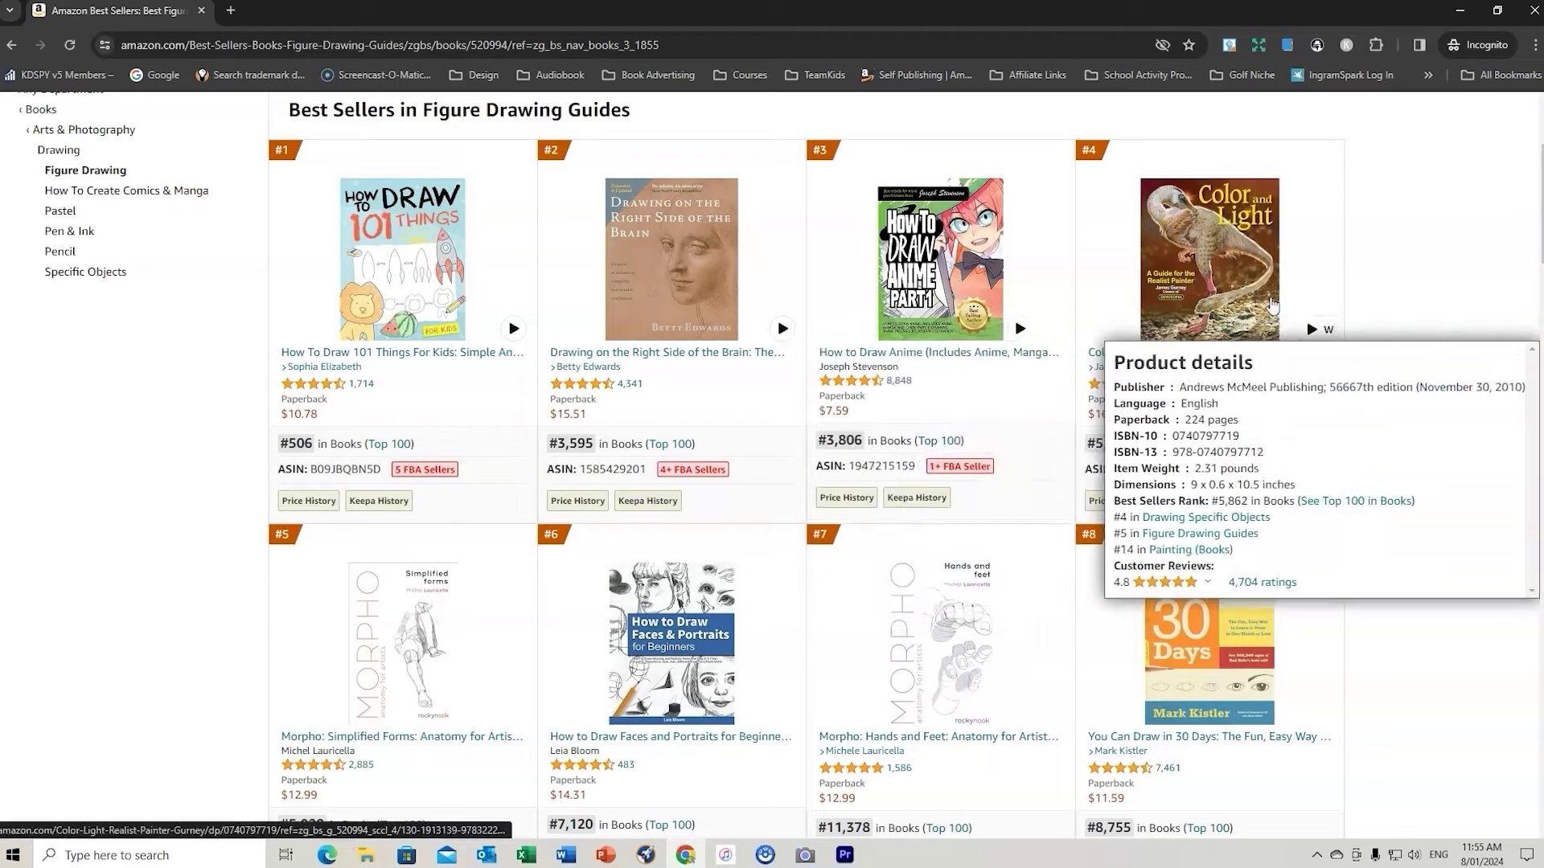
- Compare the Figure Drawing best sellers from #9 to #16 and open the #12 book, 1007 Drawings to Sketch in 5 Minutes or Less
{"action": "scroll", "coordinate": [1334, 312], "scroll_direction": "down", "scroll_amount": 7}
{"action": "scroll", "coordinate": [1334, 312], "scroll_direction": "down", "scroll_amount": 3}
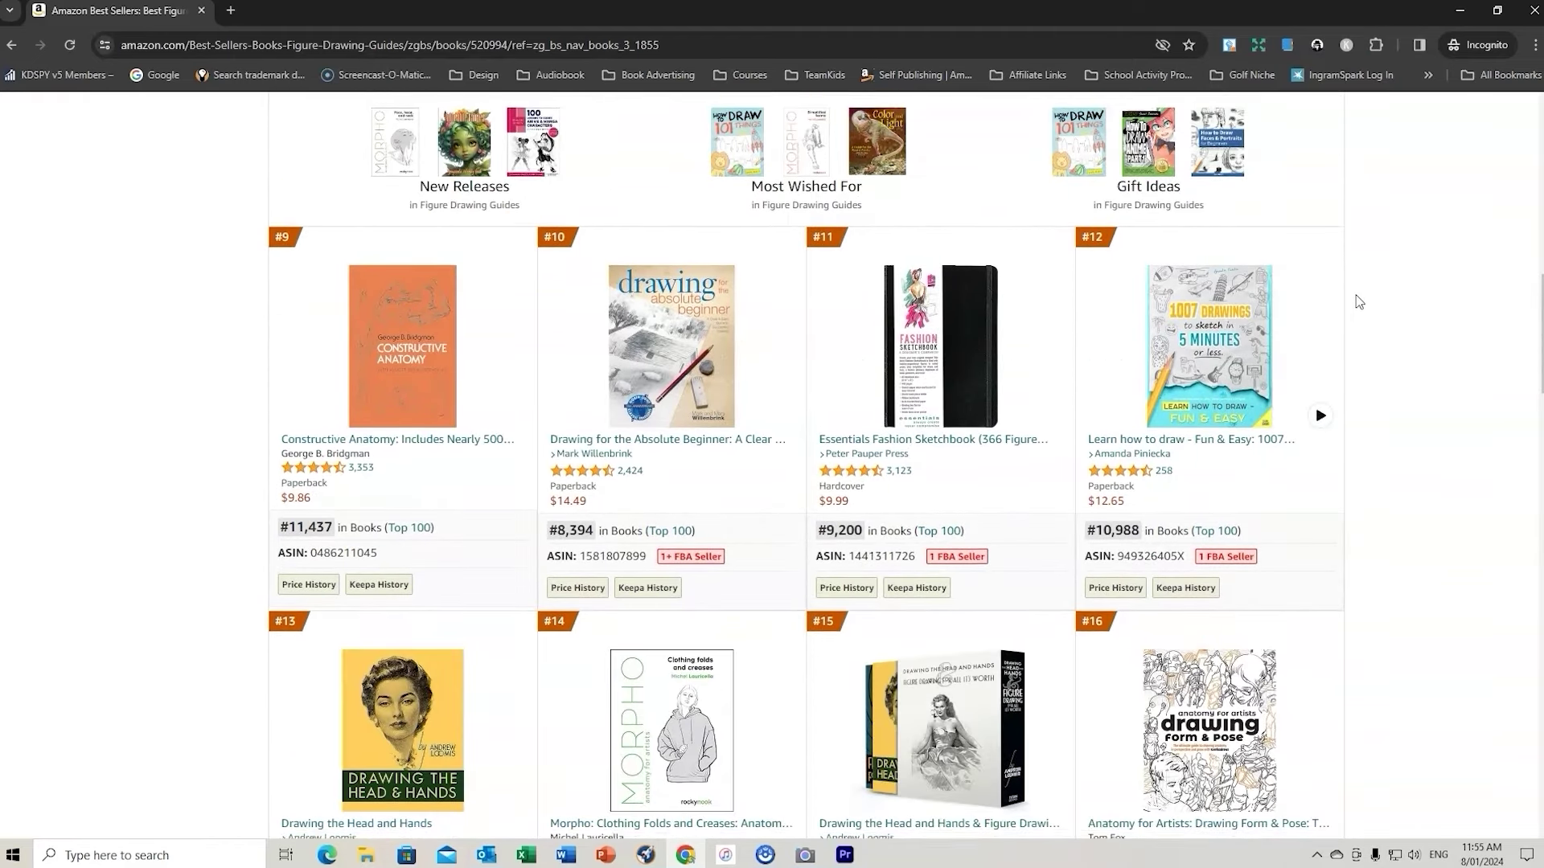
{"action": "scroll", "coordinate": [1355, 302], "scroll_direction": "down", "scroll_amount": 1}
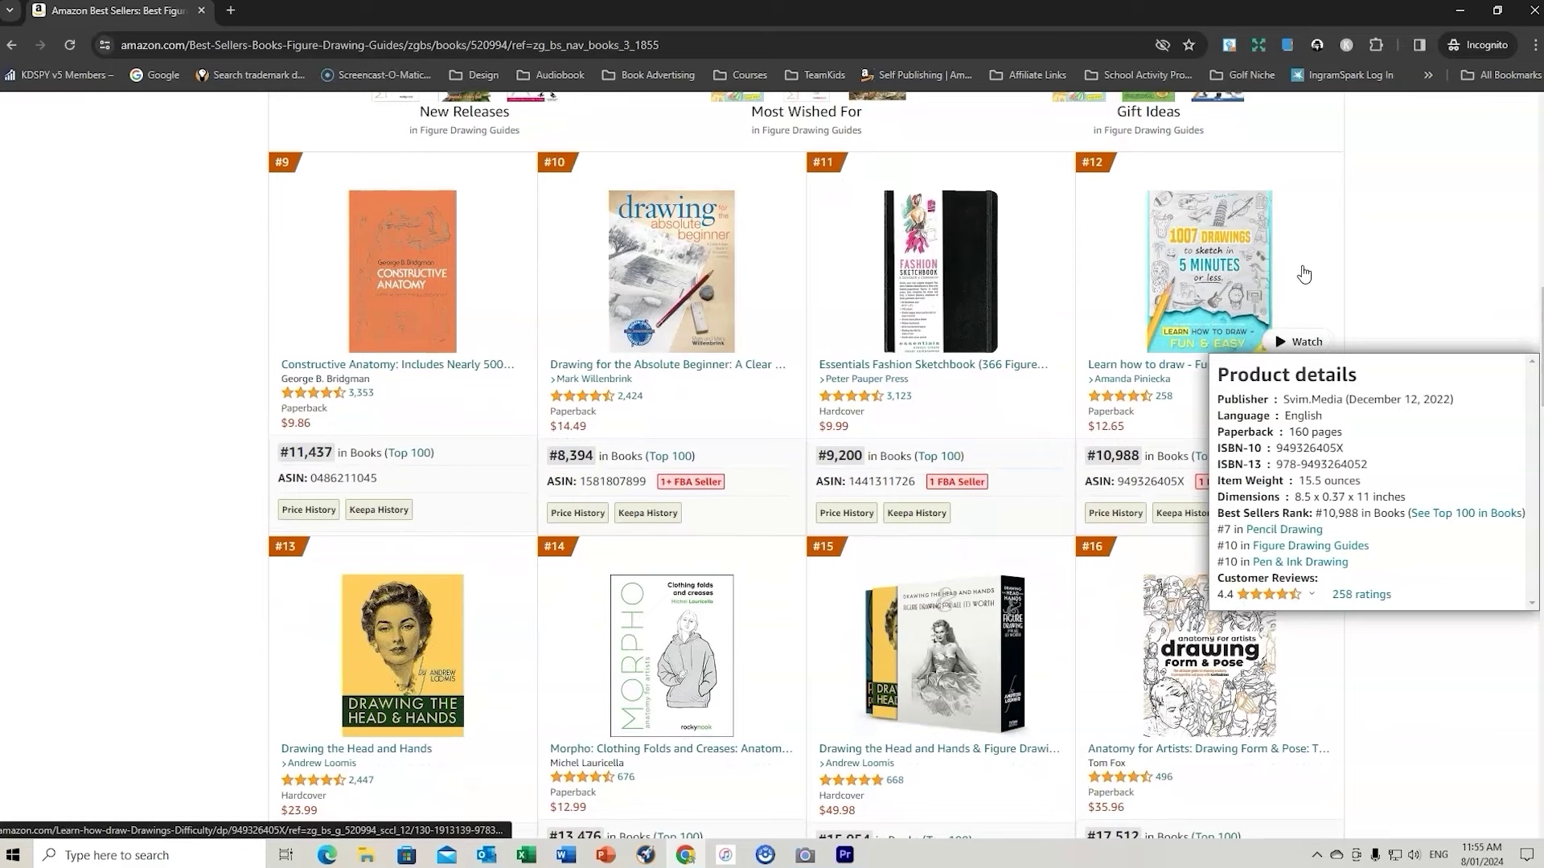
{"action": "scroll", "coordinate": [1430, 311], "scroll_direction": "down", "scroll_amount": 1}
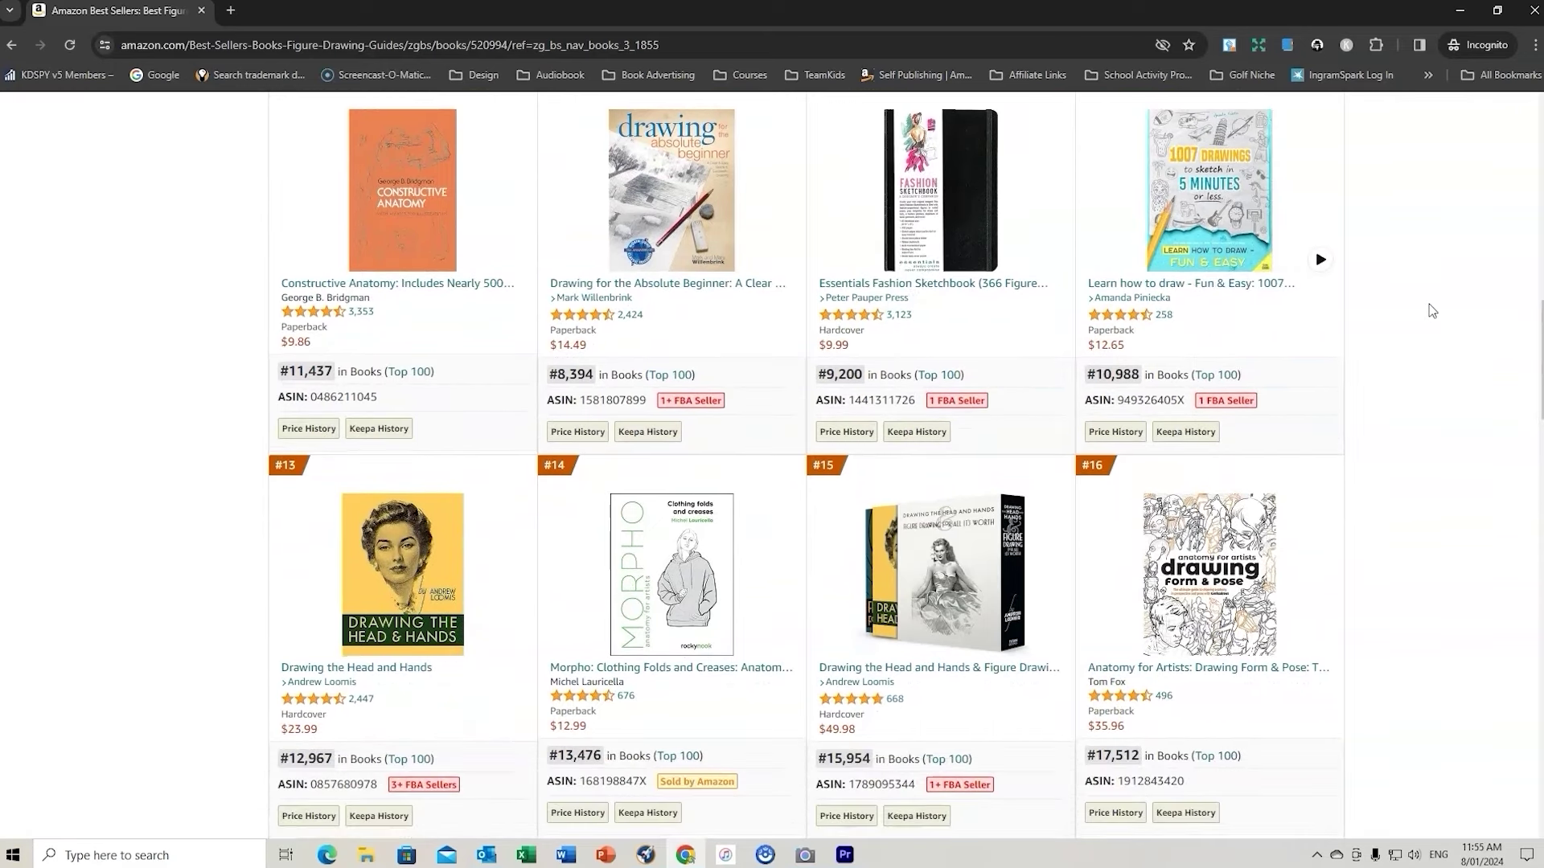
{"action": "scroll", "coordinate": [1430, 310], "scroll_direction": "up", "scroll_amount": 2}
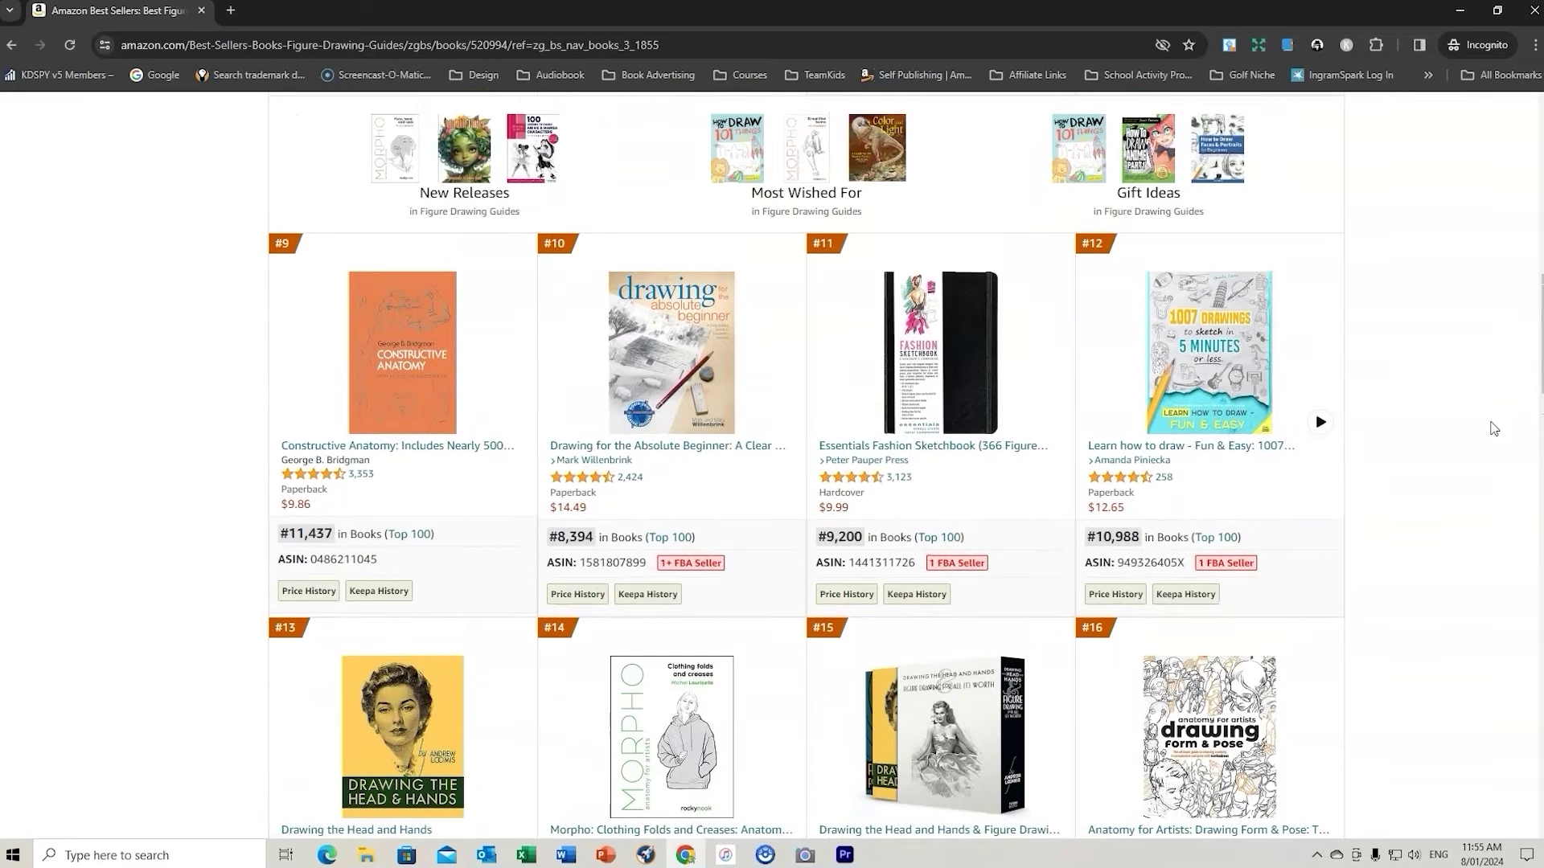
{"action": "left_click", "coordinate": [1187, 347]}
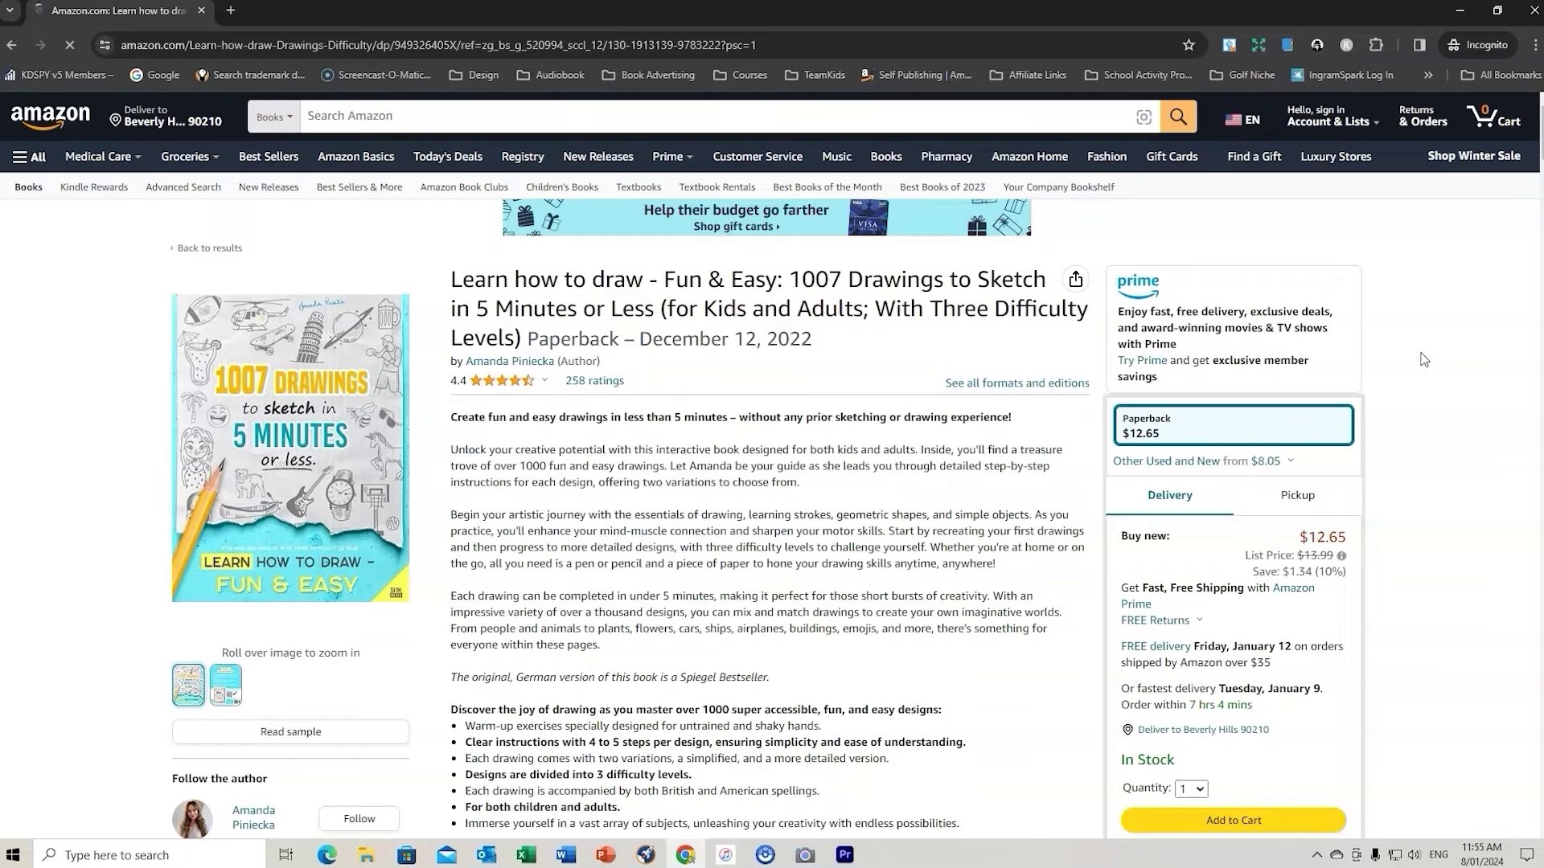
- View the drawing book's back cover and read through its description and From the Publisher section
{"action": "mouse_move", "coordinate": [279, 451]}
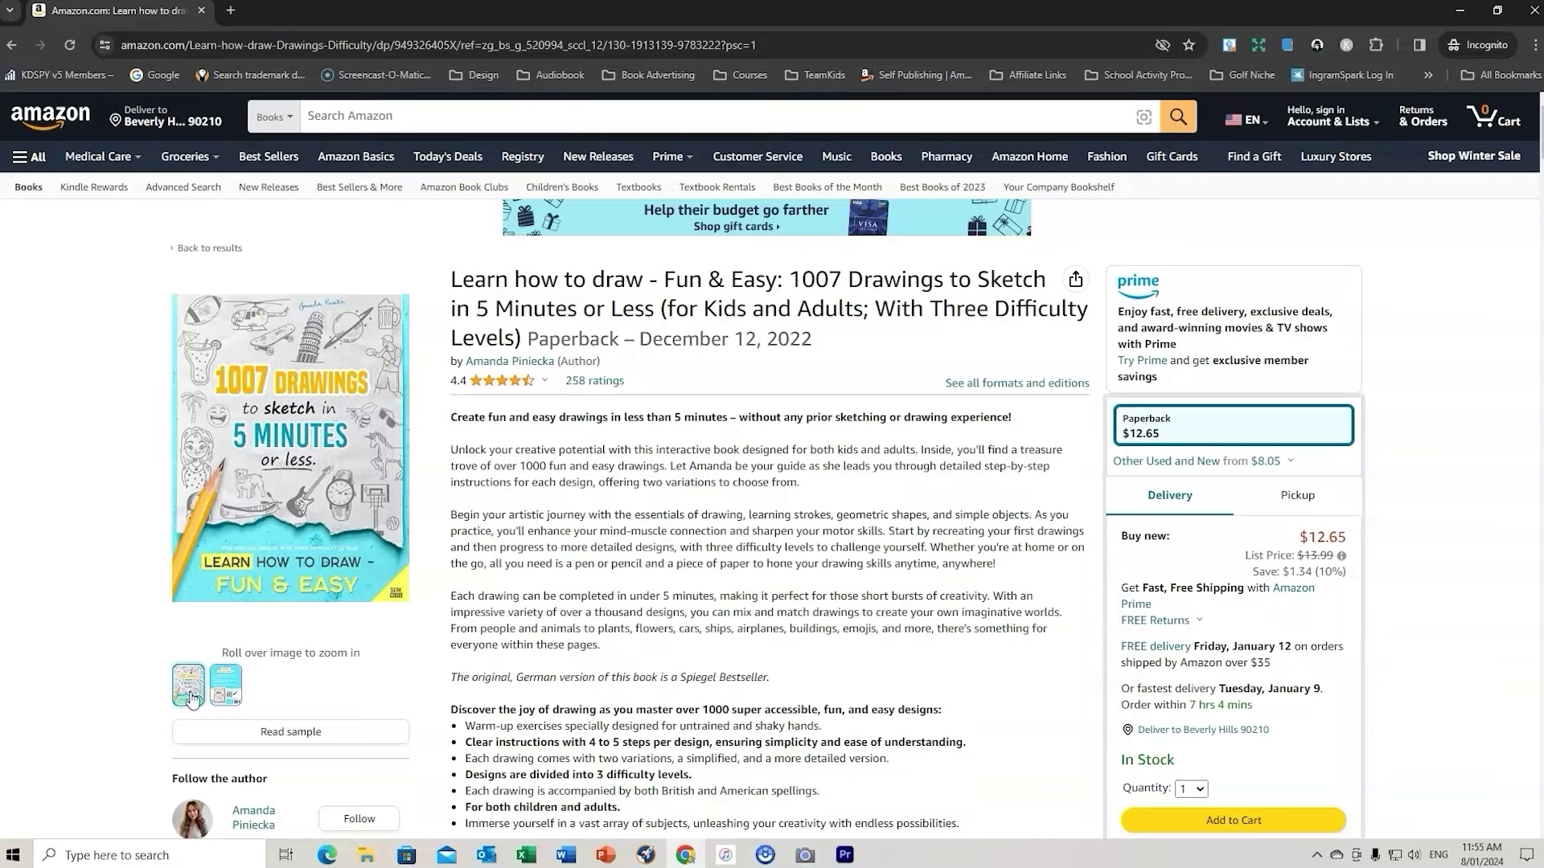
{"action": "mouse_move", "coordinate": [225, 685]}
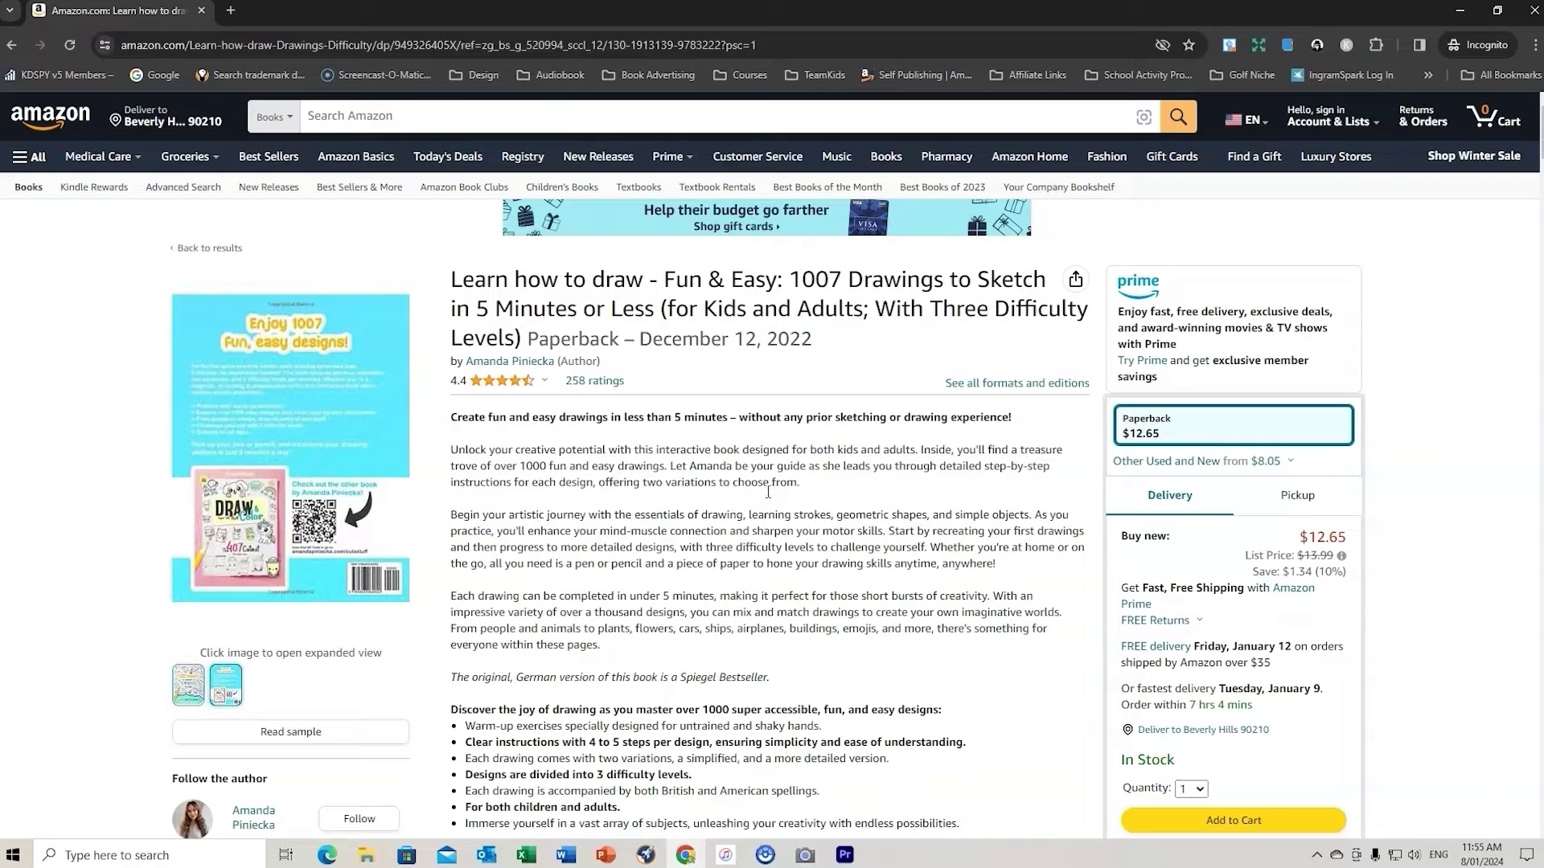
{"action": "scroll", "coordinate": [1422, 515], "scroll_direction": "down", "scroll_amount": 4}
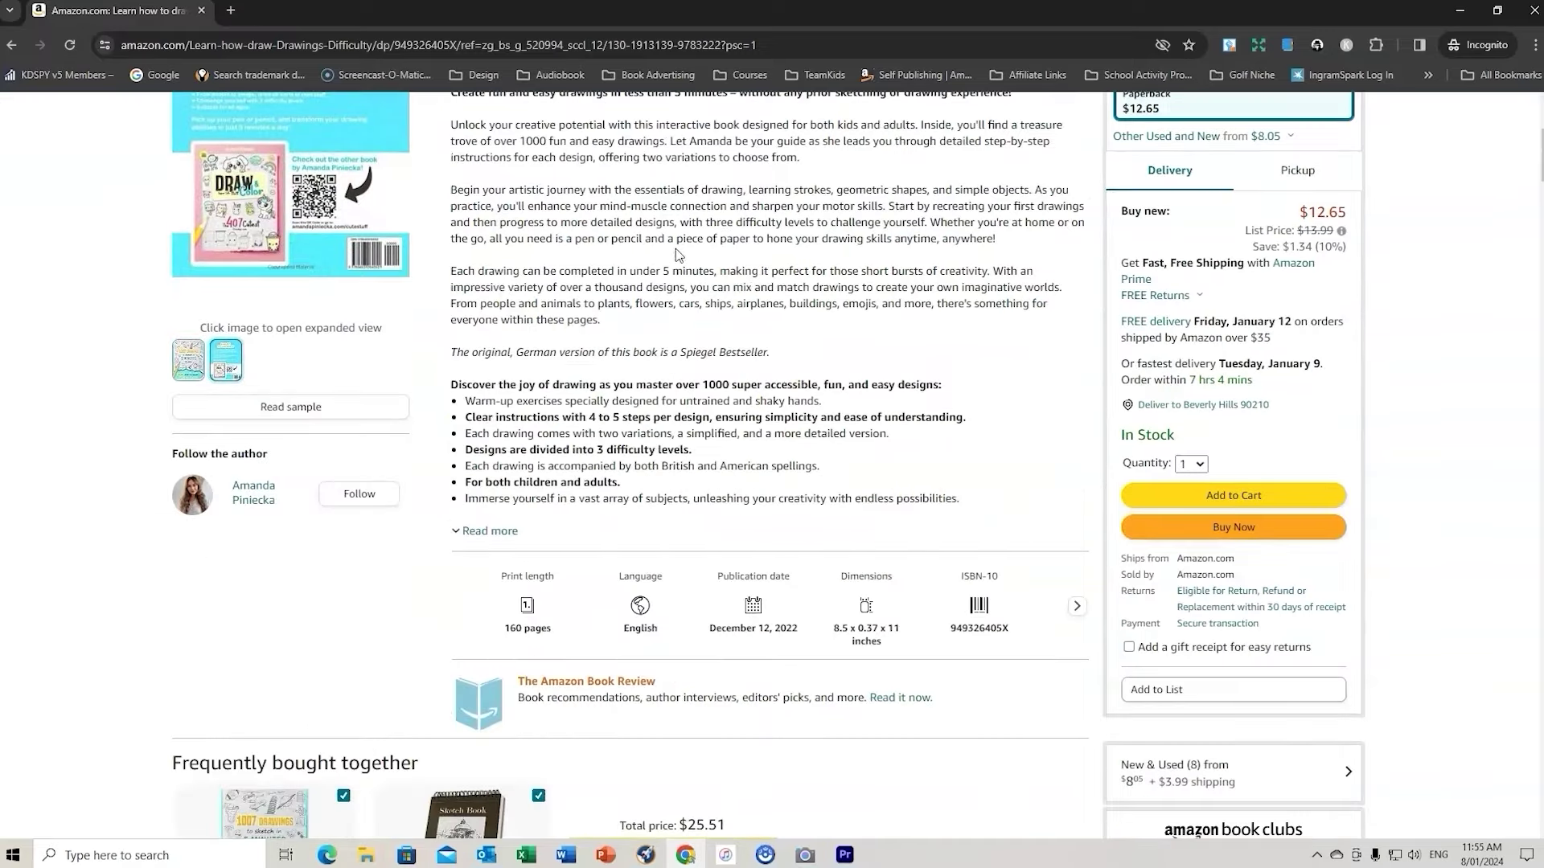
{"action": "scroll", "coordinate": [675, 255], "scroll_direction": "up", "scroll_amount": 4}
{"action": "scroll", "coordinate": [788, 472], "scroll_direction": "down", "scroll_amount": 13}
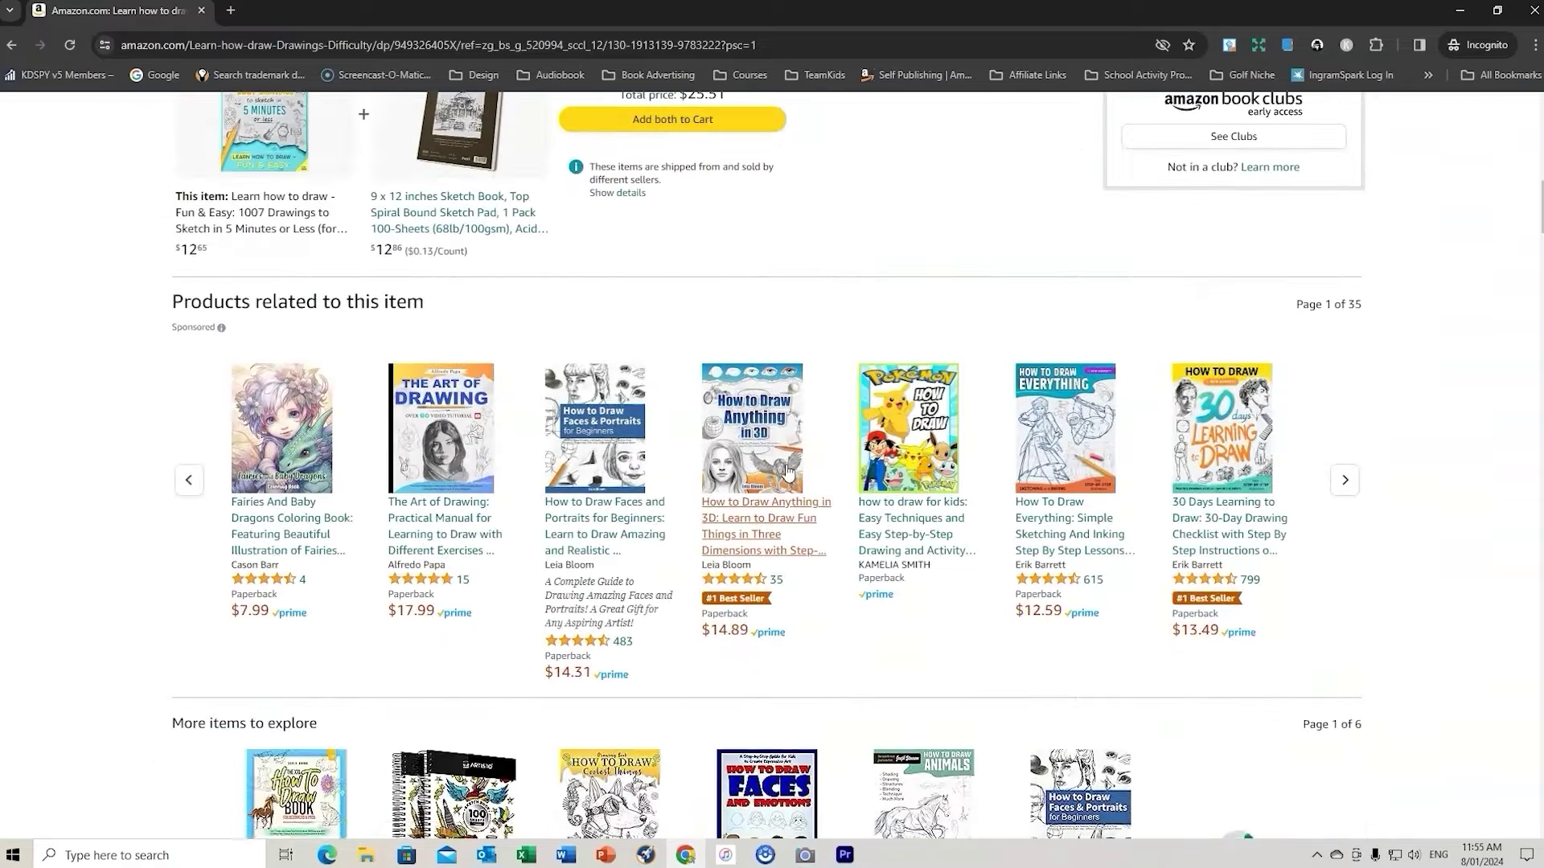
{"action": "scroll", "coordinate": [788, 472], "scroll_direction": "down", "scroll_amount": 11}
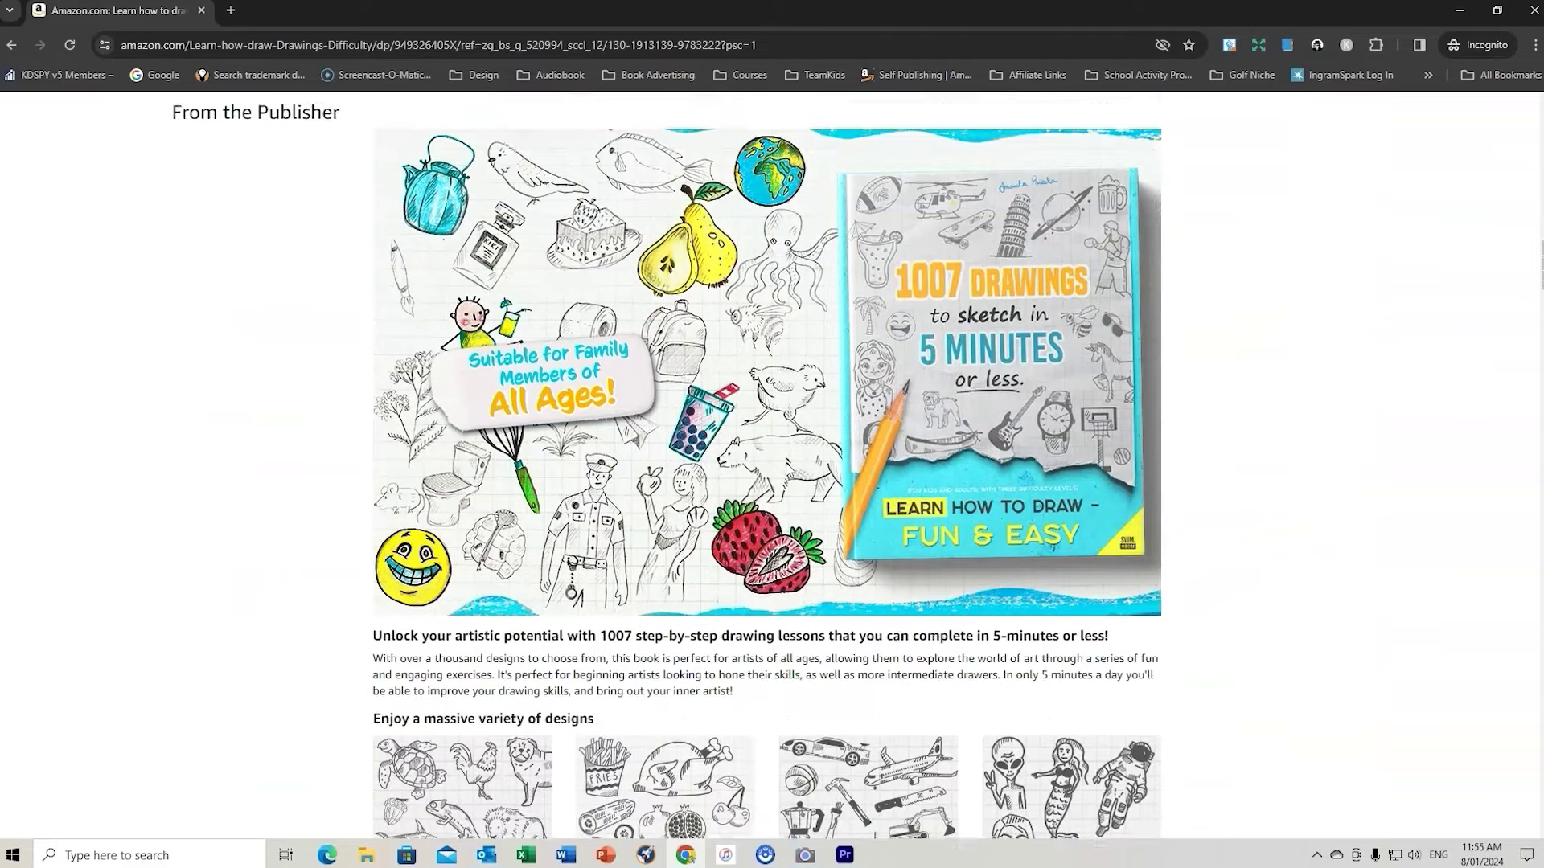
{"action": "scroll", "coordinate": [822, 352], "scroll_direction": "down", "scroll_amount": 5}
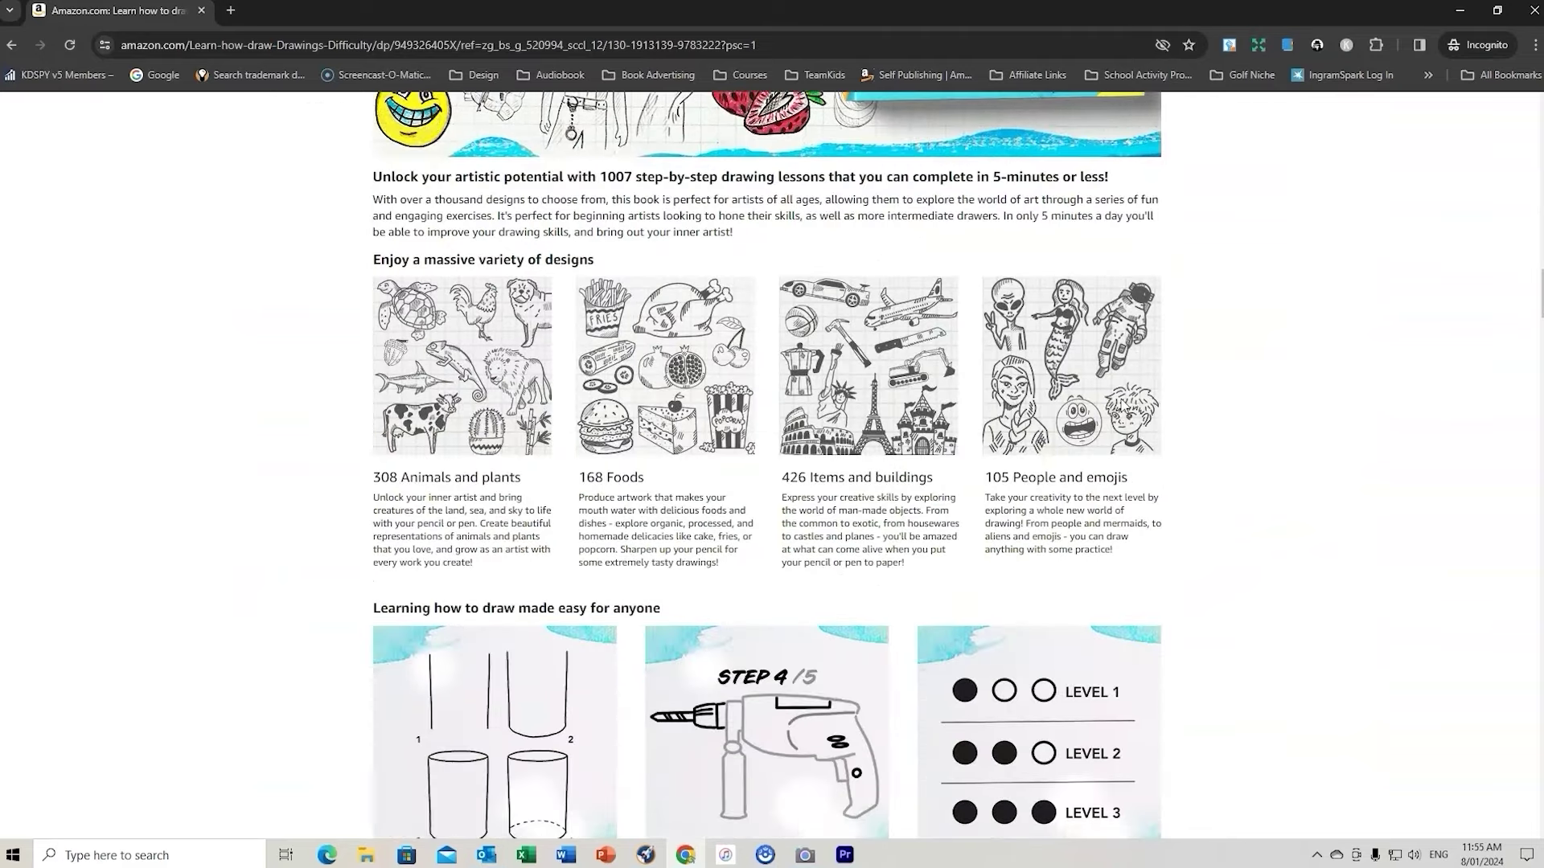
{"action": "scroll", "coordinate": [1121, 399], "scroll_direction": "down", "scroll_amount": 6}
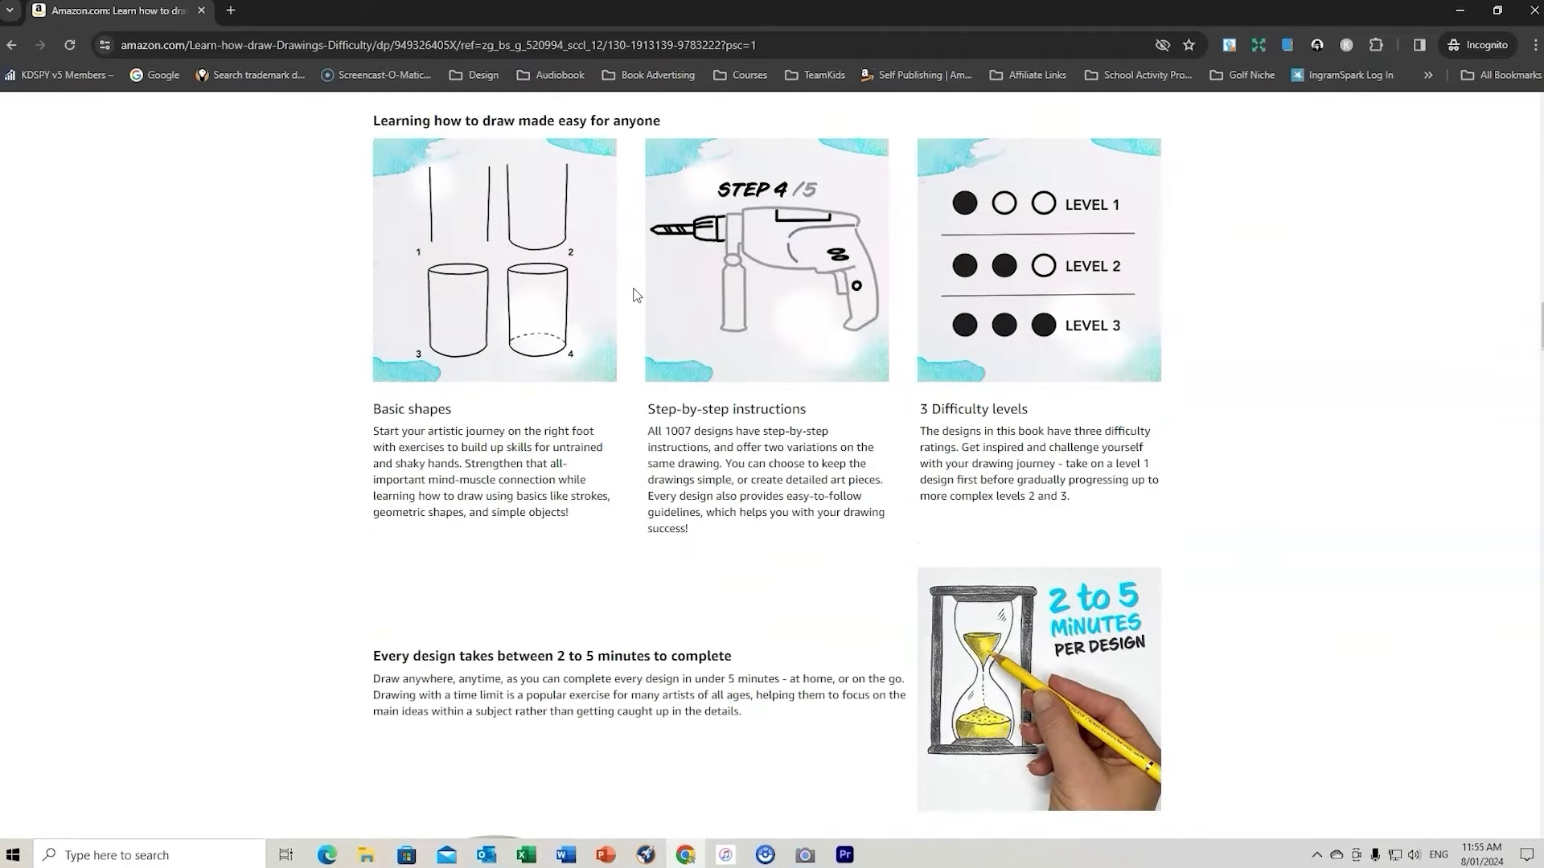
- Examine the book's product details, subcategory ranks and author section down to the customer review ratings
{"action": "scroll", "coordinate": [1133, 277], "scroll_direction": "down", "scroll_amount": 10}
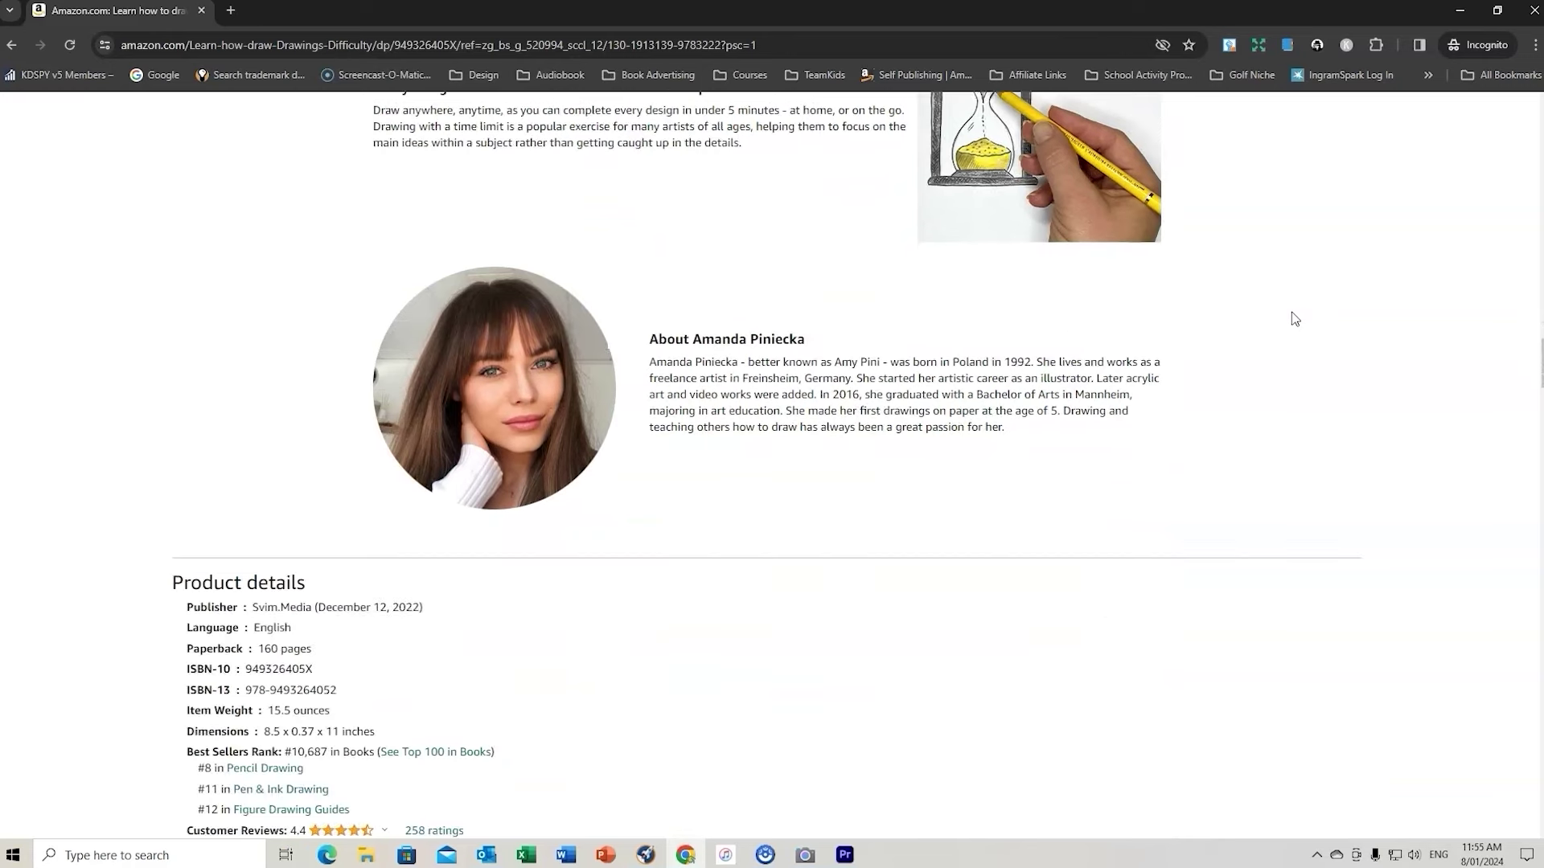
{"action": "scroll", "coordinate": [1293, 319], "scroll_direction": "down", "scroll_amount": 1}
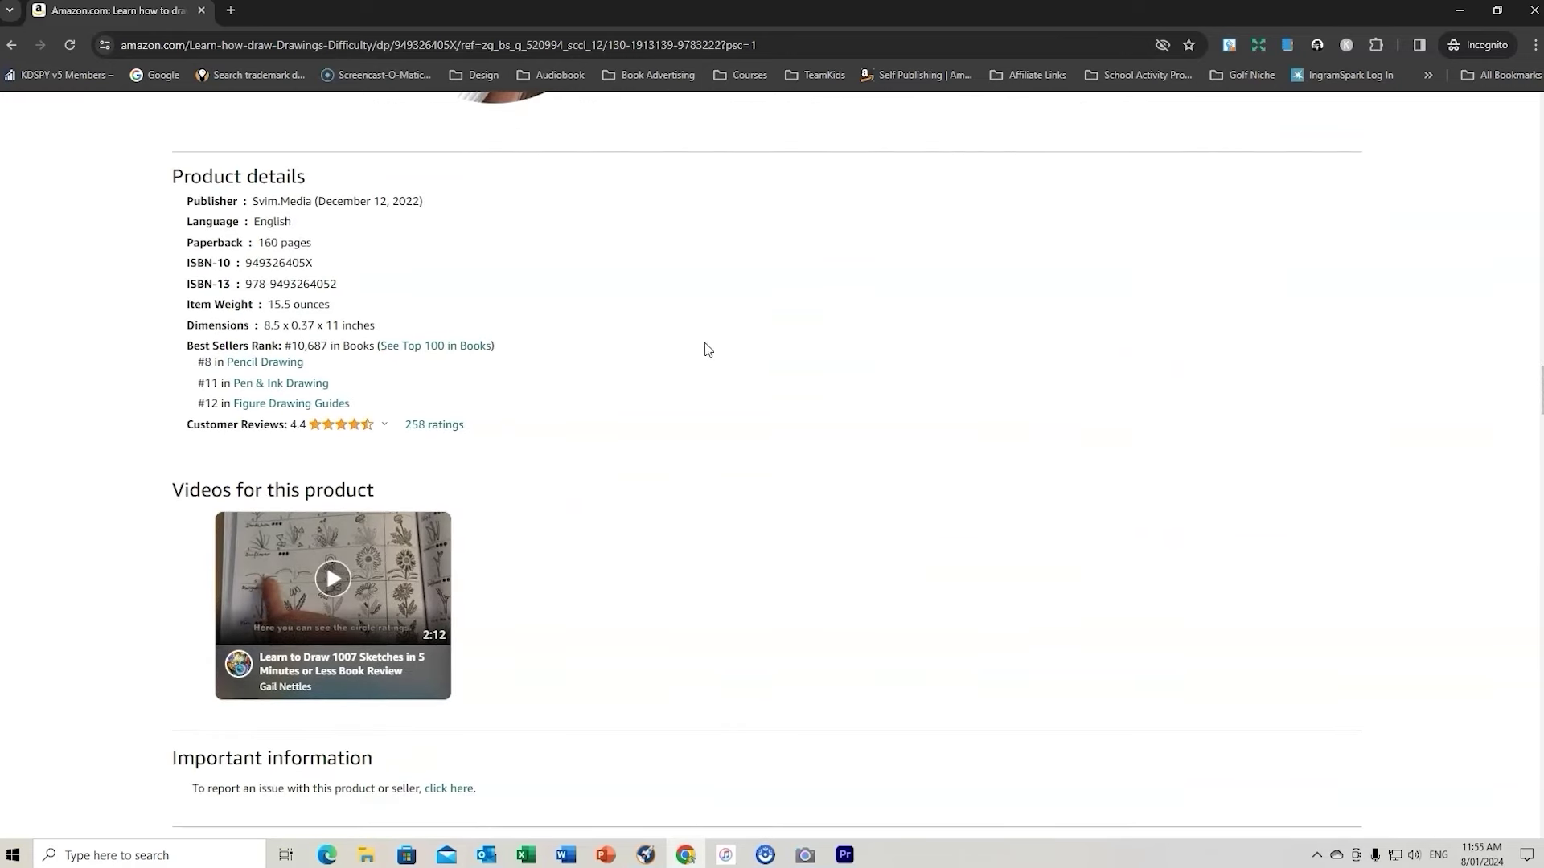
{"action": "scroll", "coordinate": [849, 361], "scroll_direction": "down", "scroll_amount": 2}
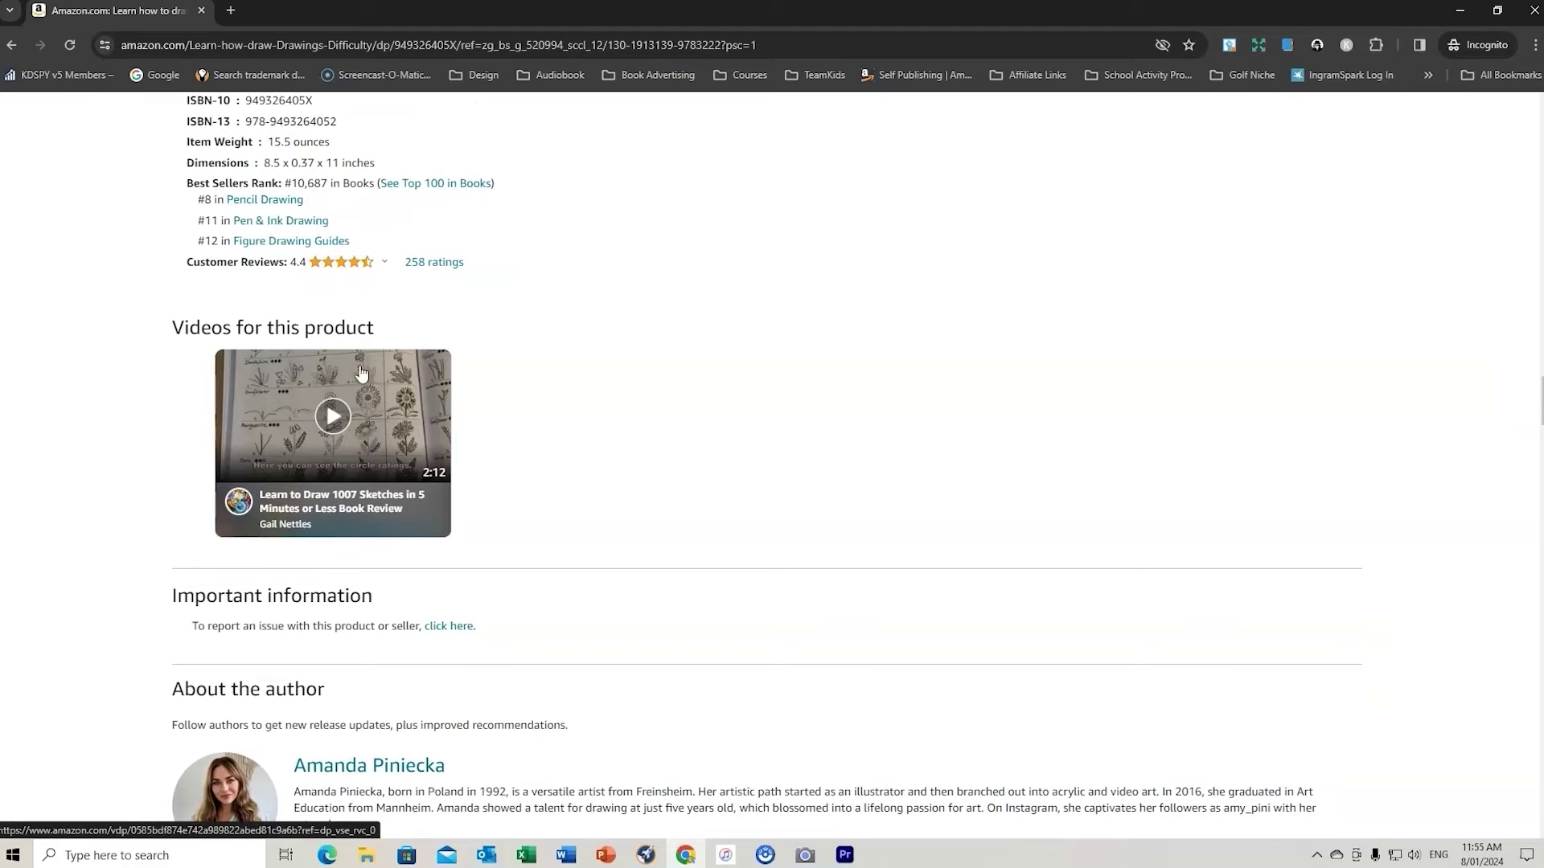
{"action": "scroll", "coordinate": [1351, 383], "scroll_direction": "down", "scroll_amount": 4}
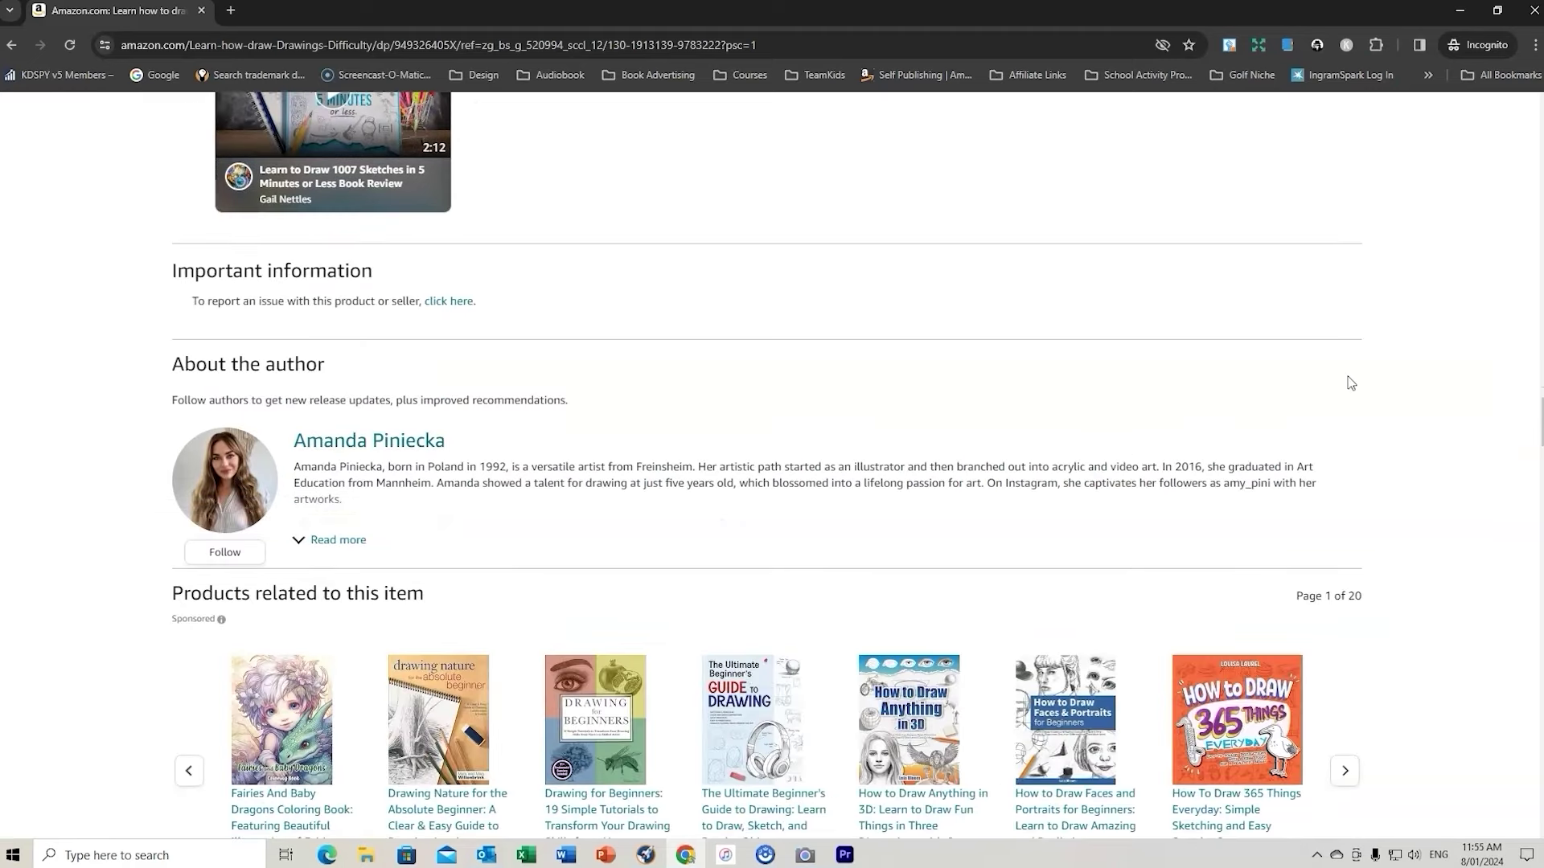
{"action": "scroll", "coordinate": [1413, 391], "scroll_direction": "down", "scroll_amount": 14}
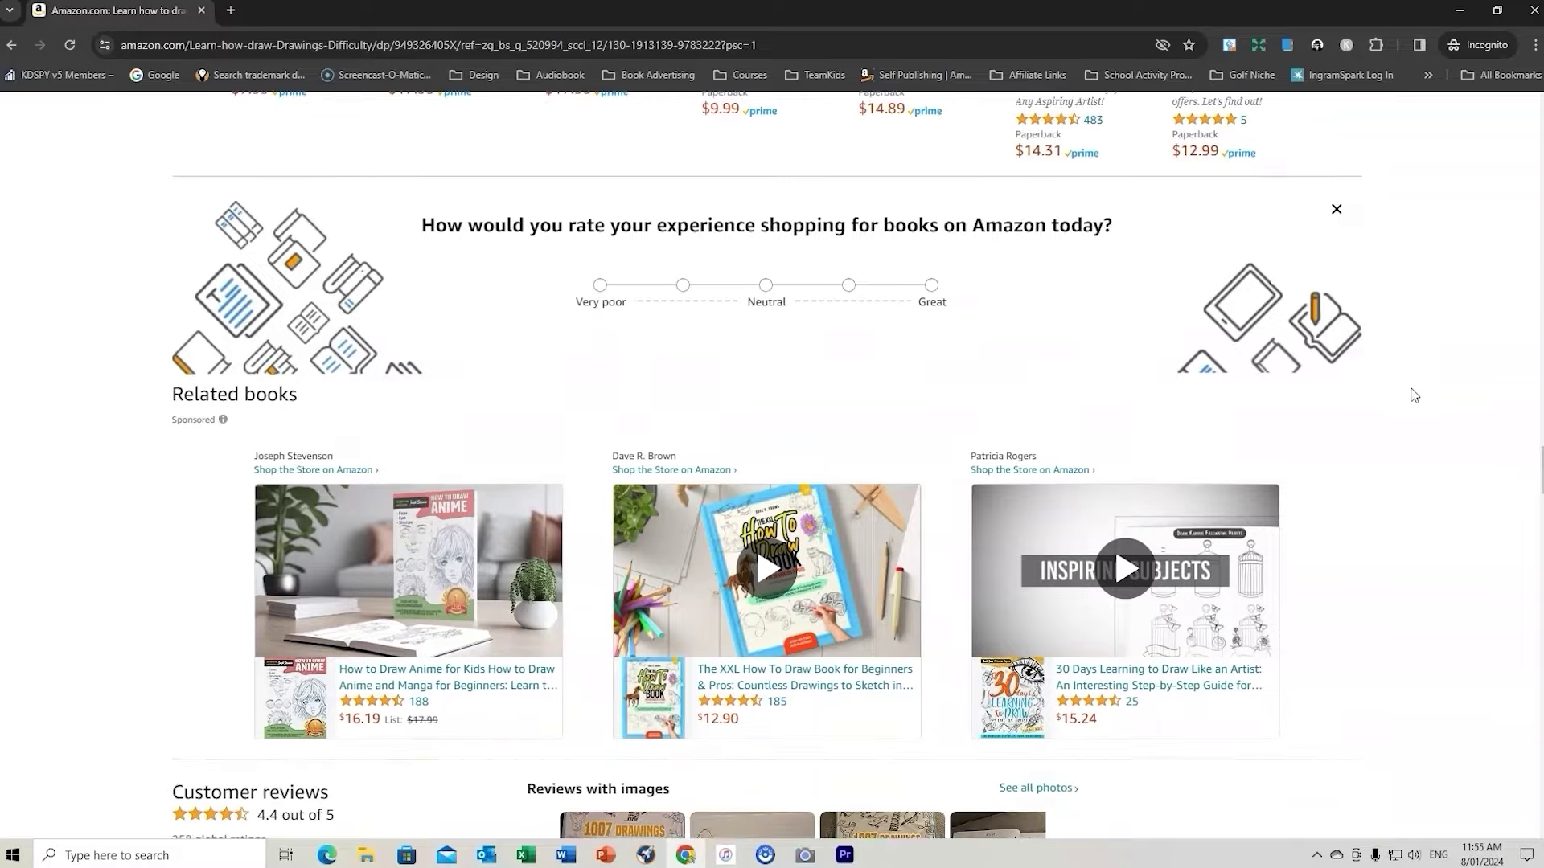
{"action": "scroll", "coordinate": [1415, 395], "scroll_direction": "down", "scroll_amount": 5}
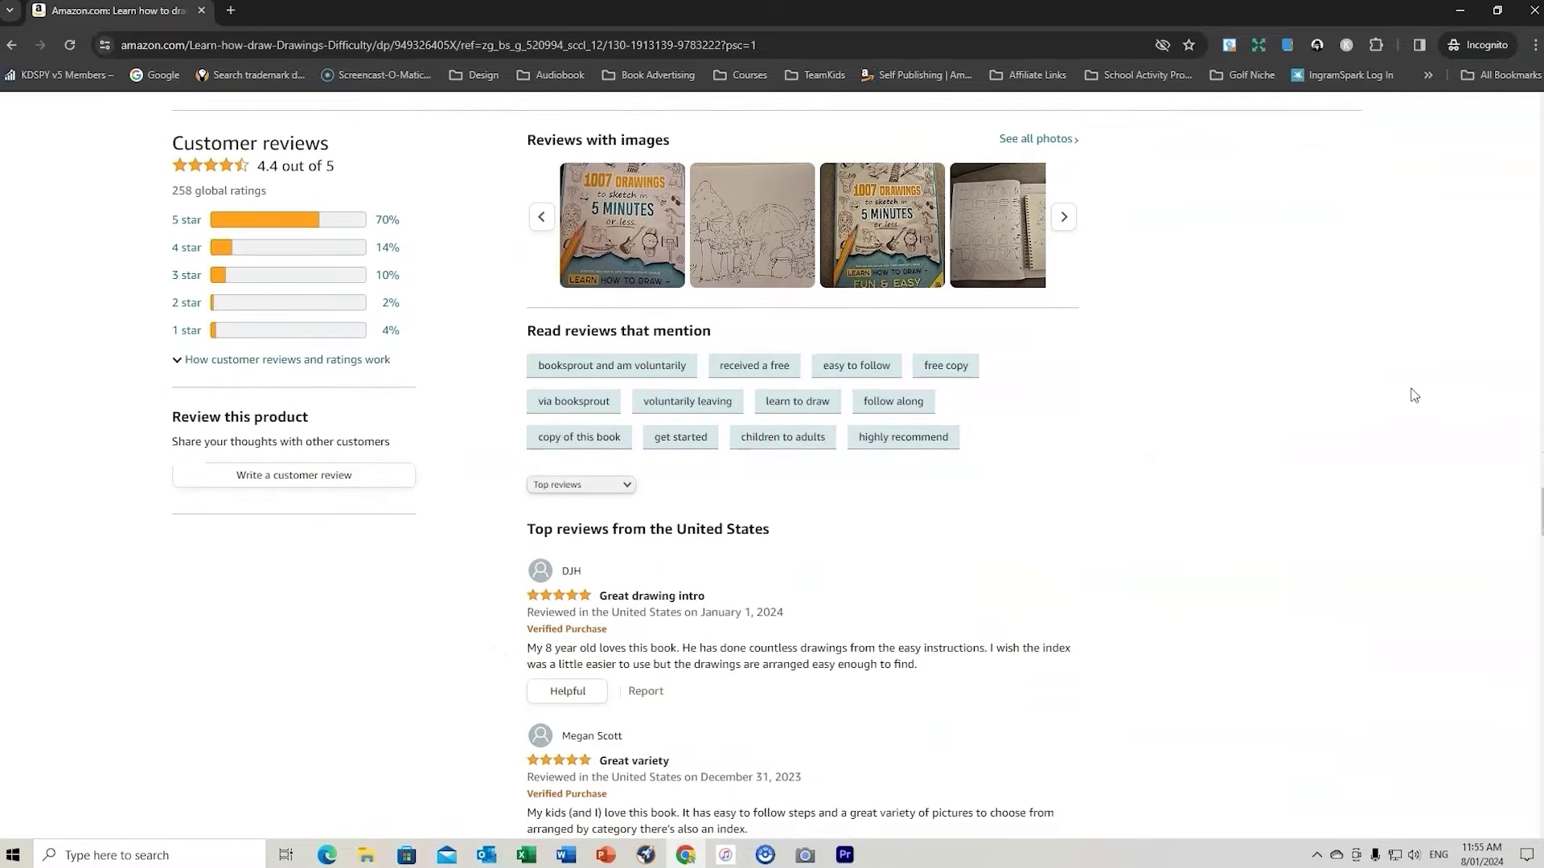
- Browse the customer review photos of the book's cover and inside pages, then close the image viewer
{"action": "left_click", "coordinate": [621, 224]}
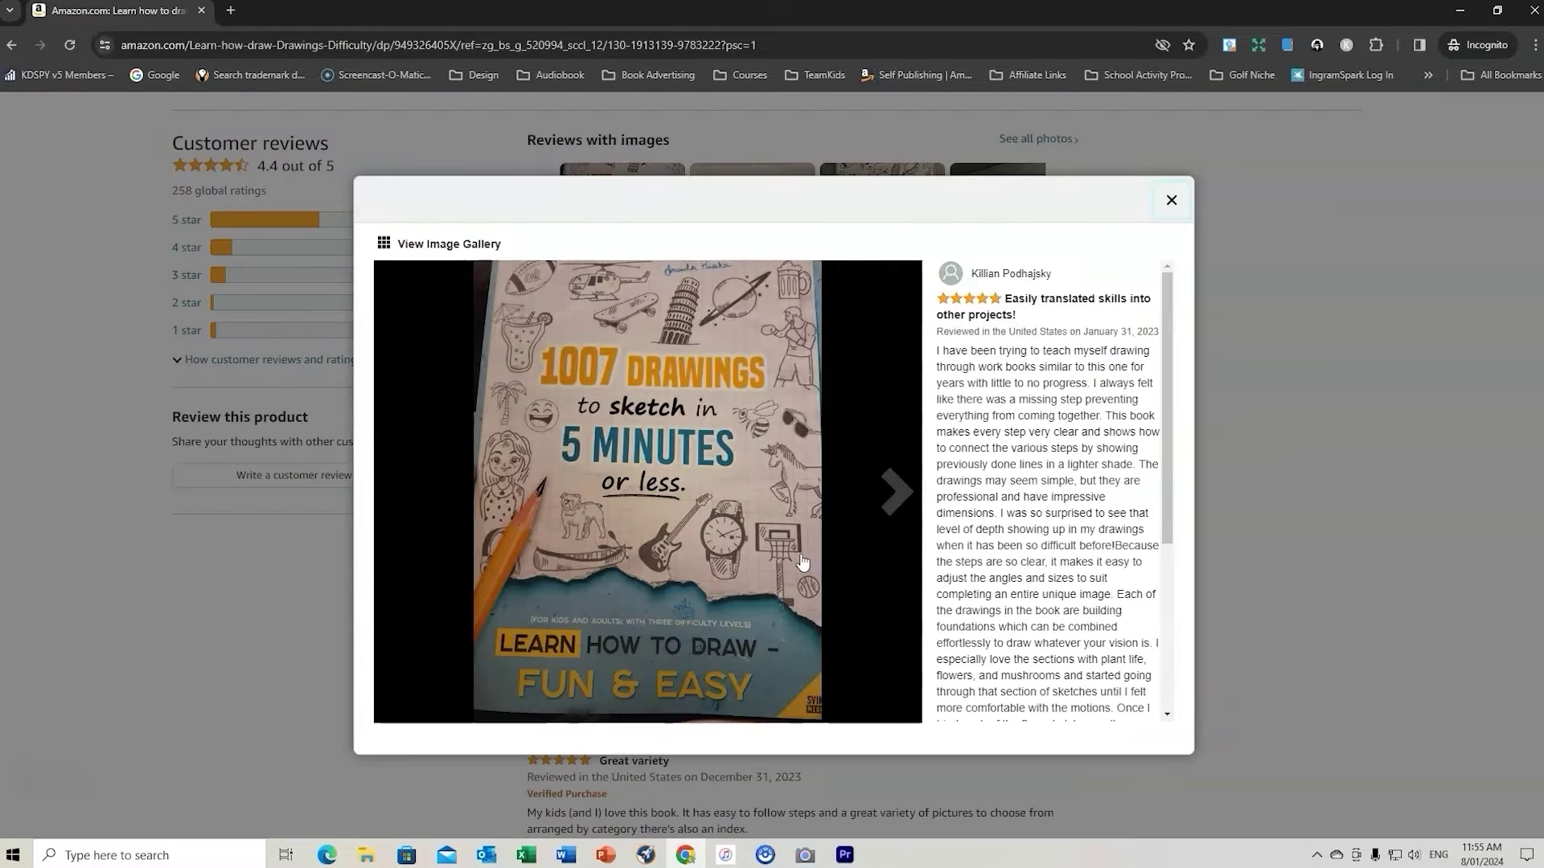
{"action": "left_click", "coordinate": [906, 501]}
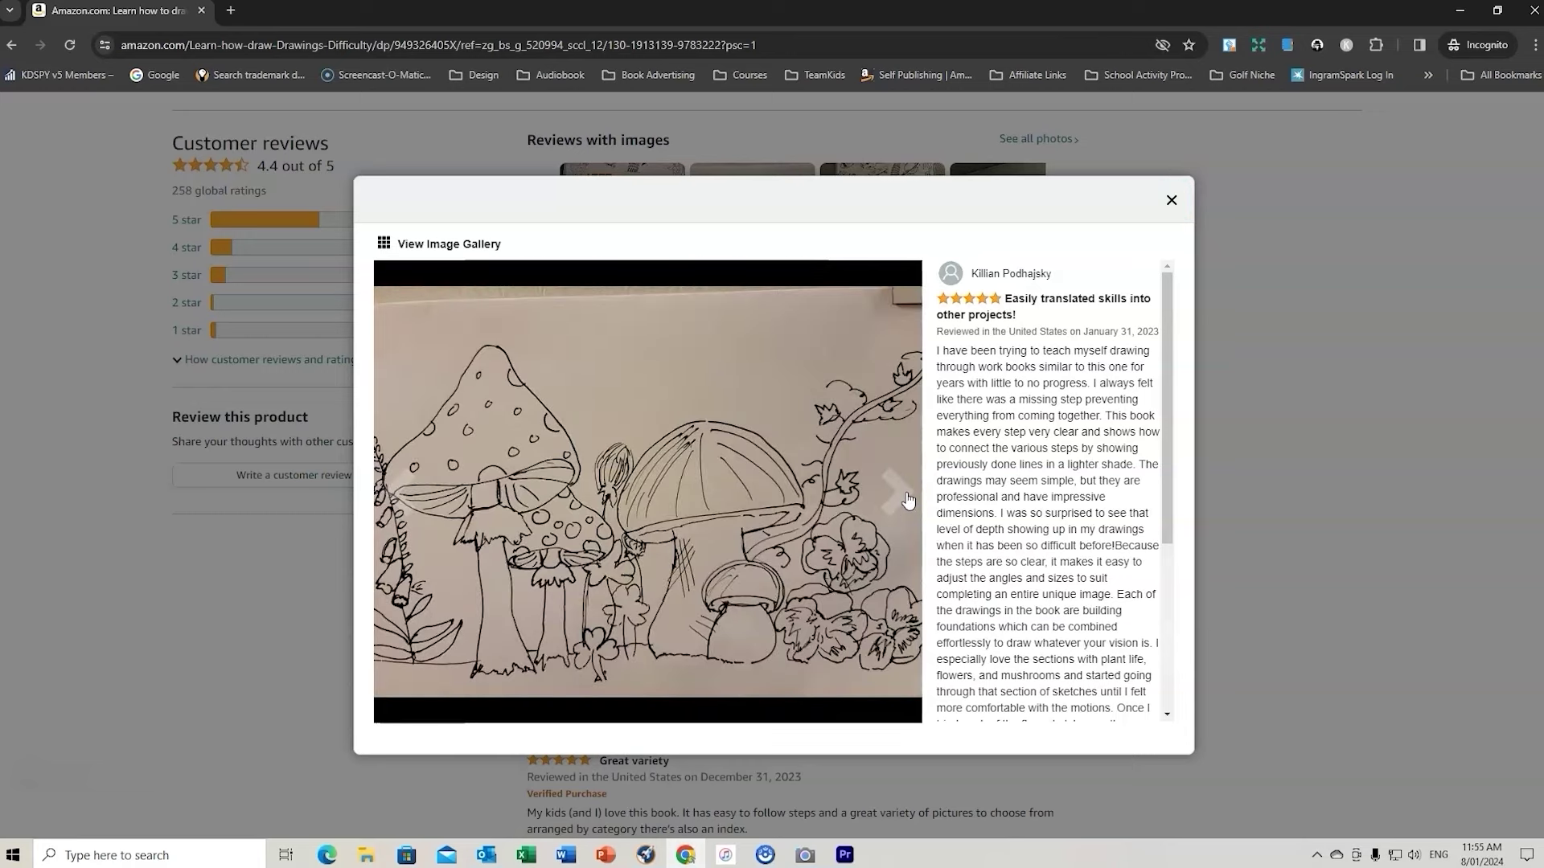
{"action": "left_click", "coordinate": [906, 501]}
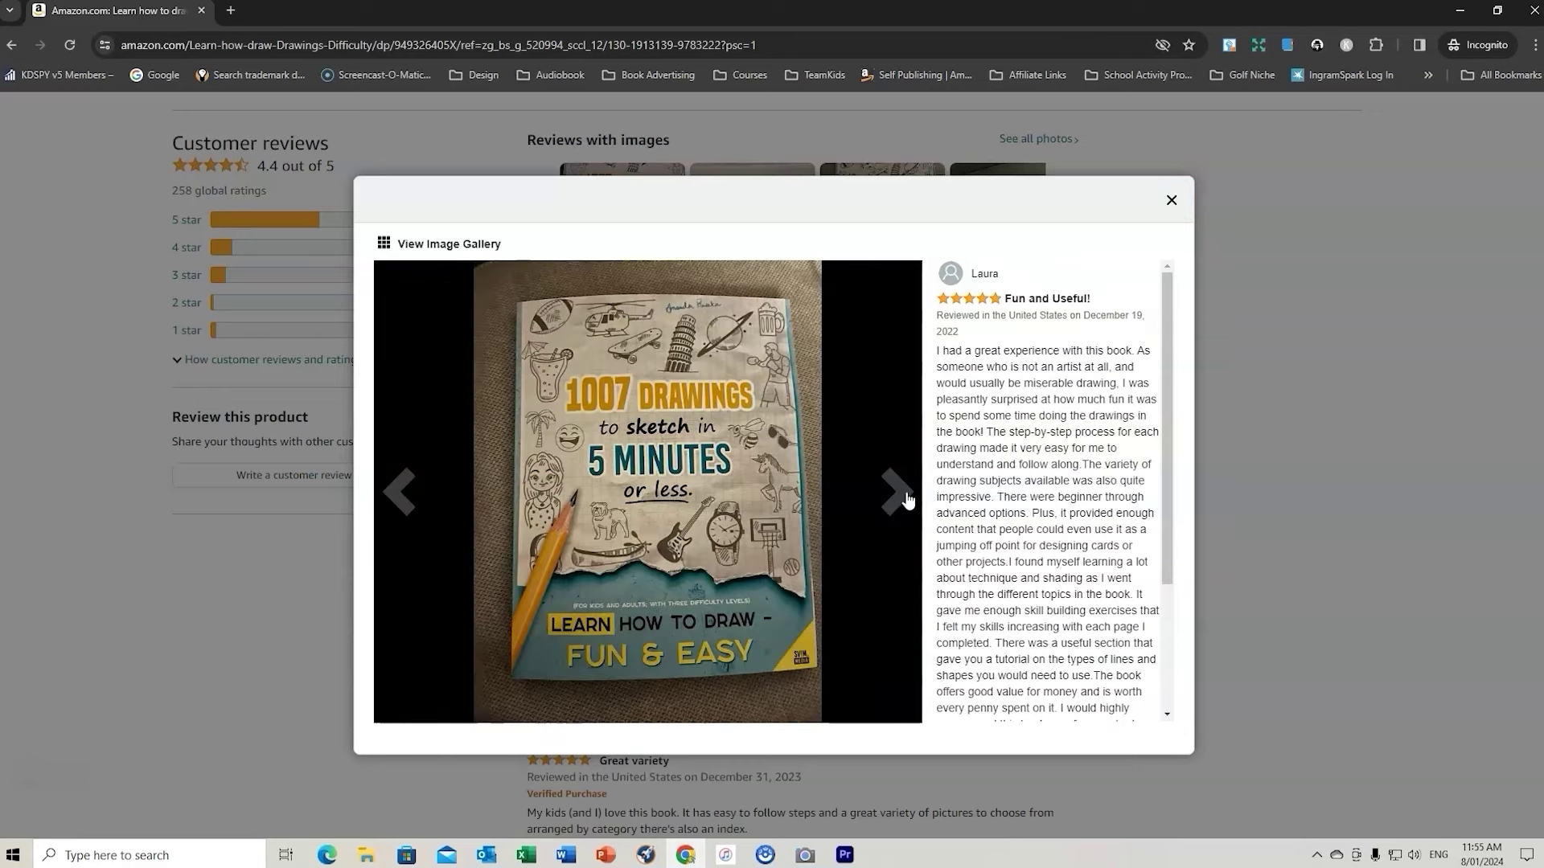
{"action": "left_click", "coordinate": [907, 501]}
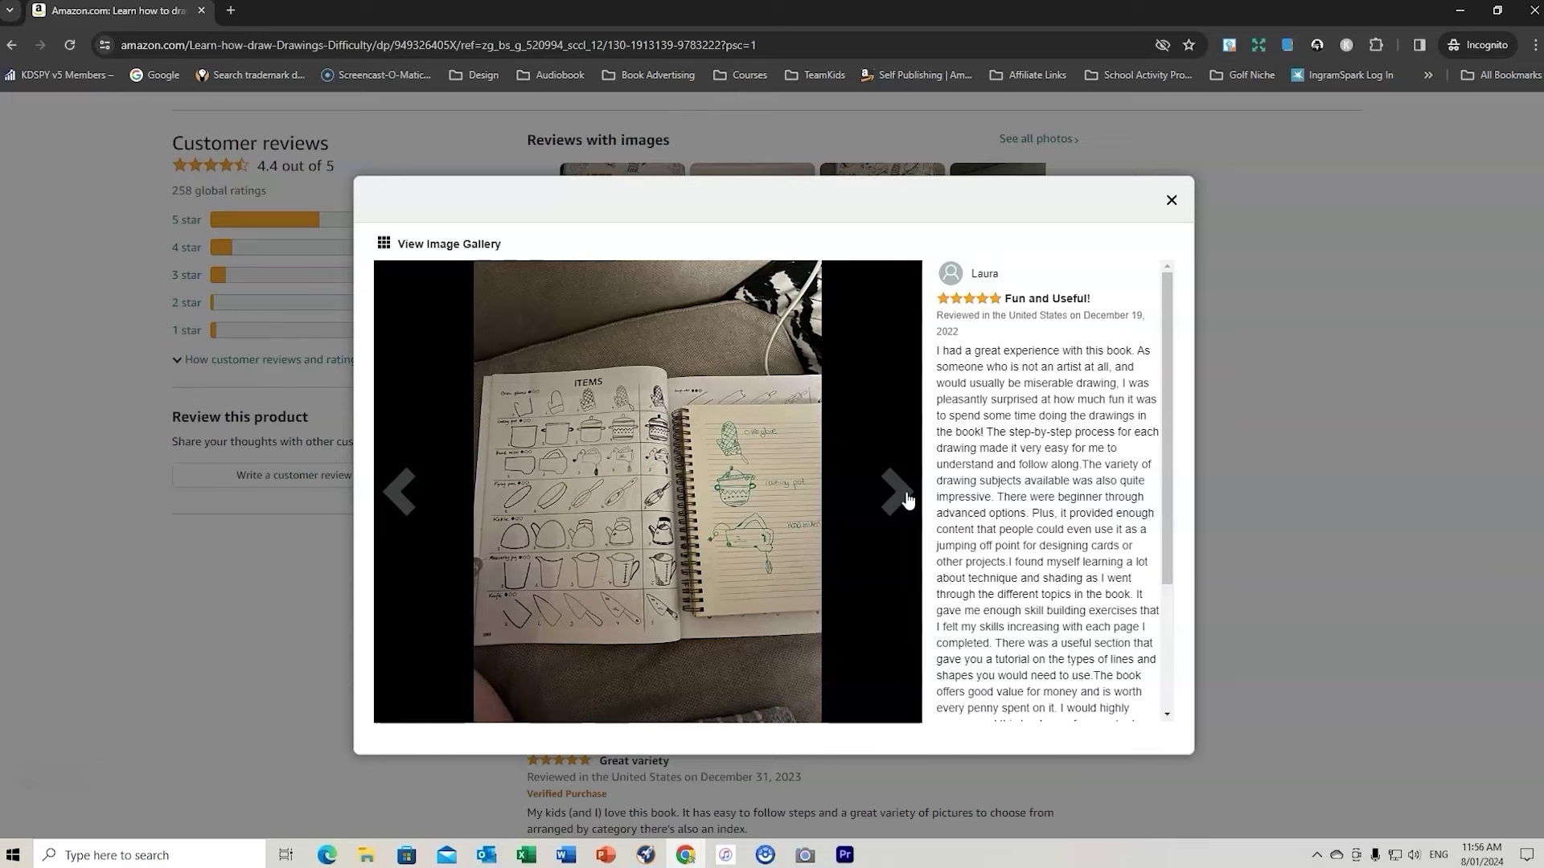
{"action": "left_click", "coordinate": [906, 501]}
{"action": "left_click", "coordinate": [907, 501]}
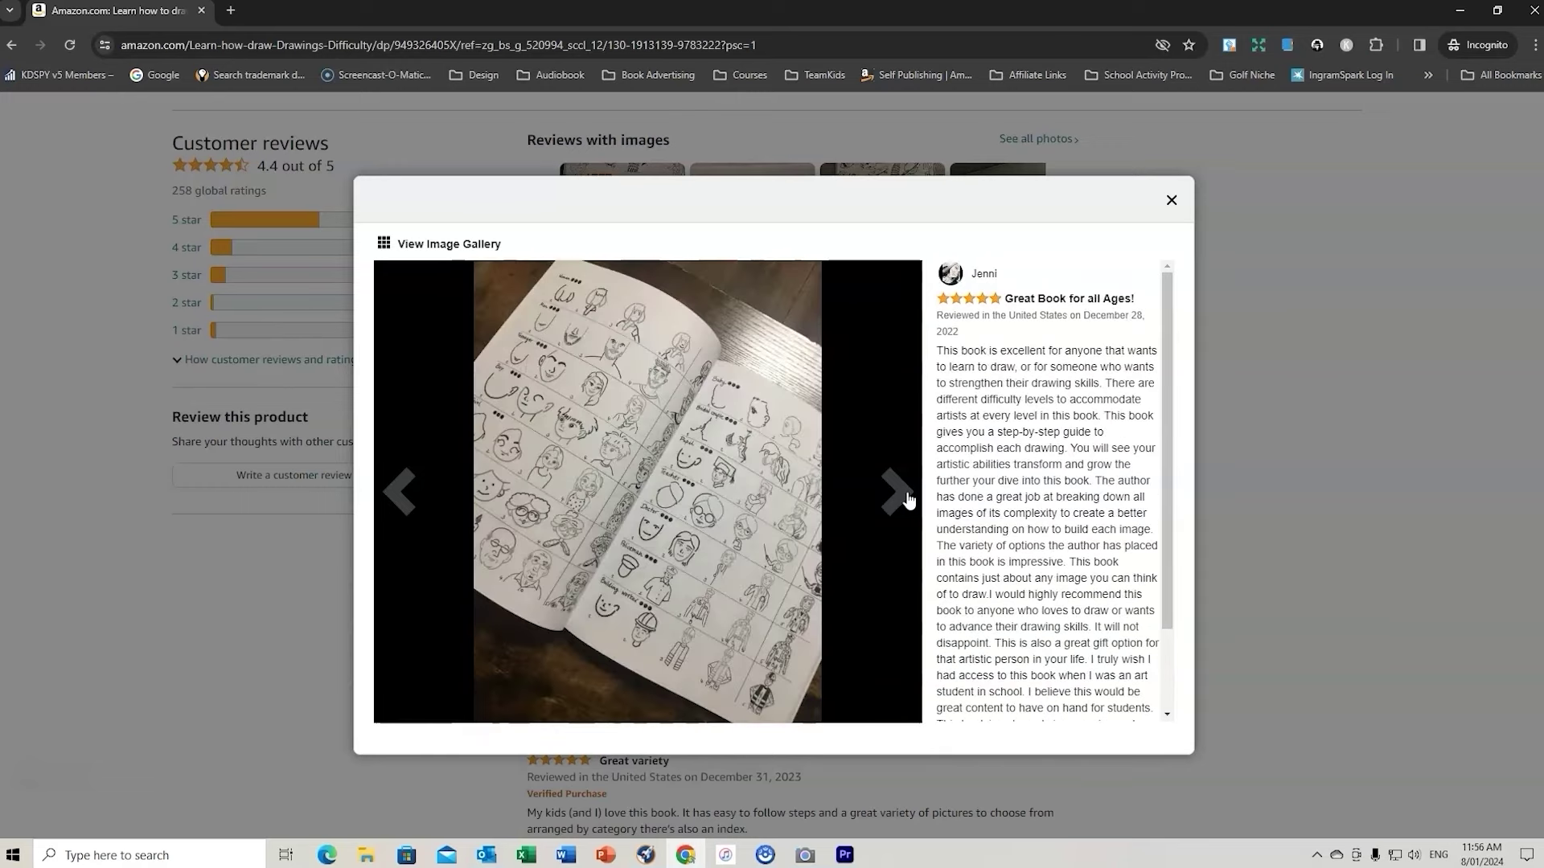
{"action": "left_click", "coordinate": [906, 501]}
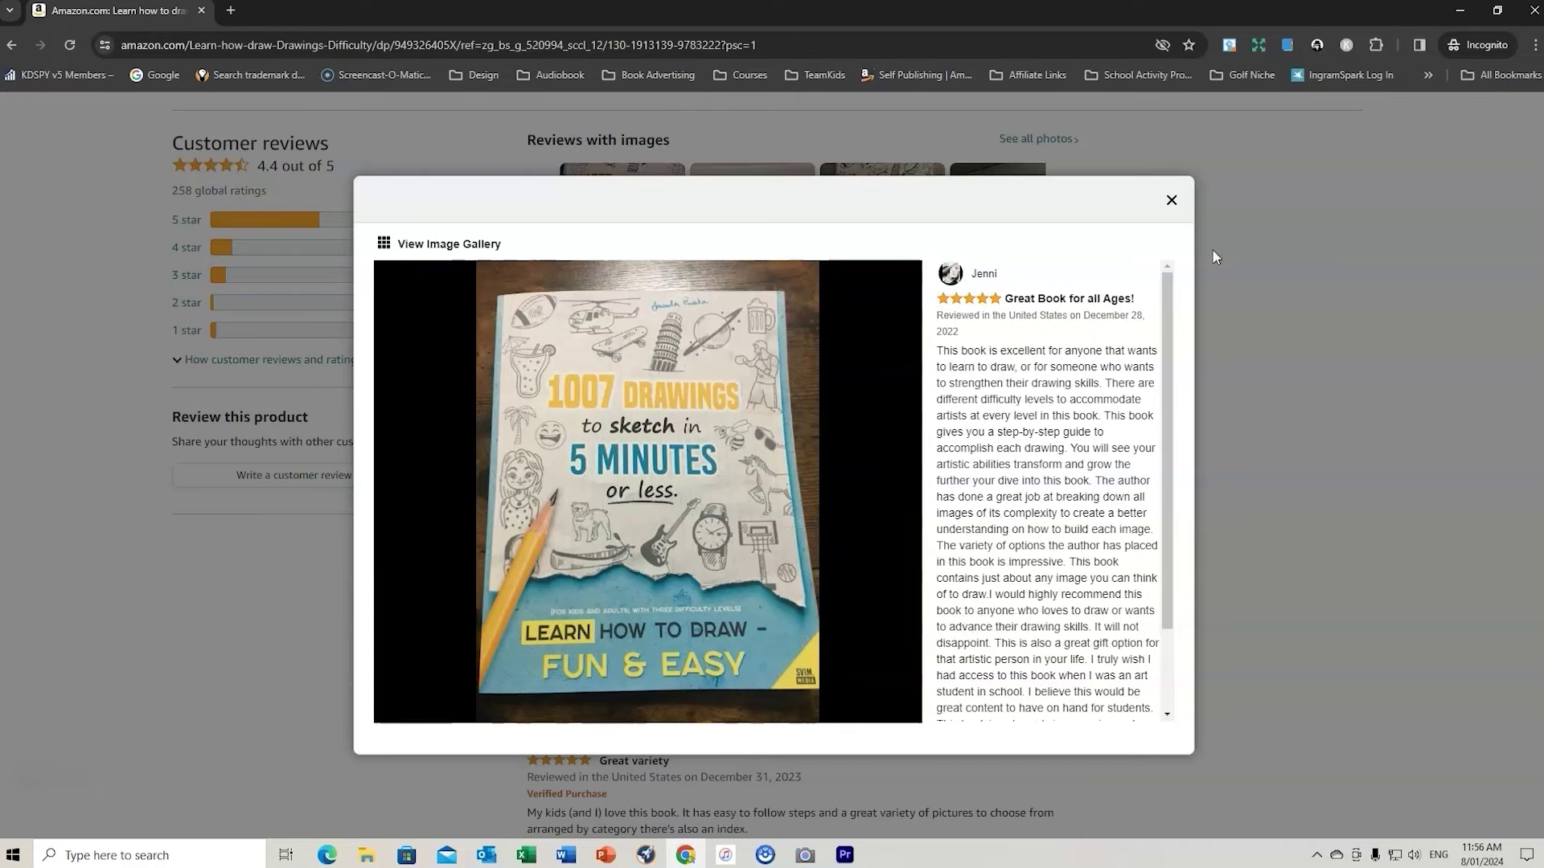
{"action": "left_click", "coordinate": [1171, 201]}
- Read through the written customer reviews from the United States and other countries, and return to the book's title
{"action": "scroll", "coordinate": [1171, 370], "scroll_direction": "down", "scroll_amount": 3}
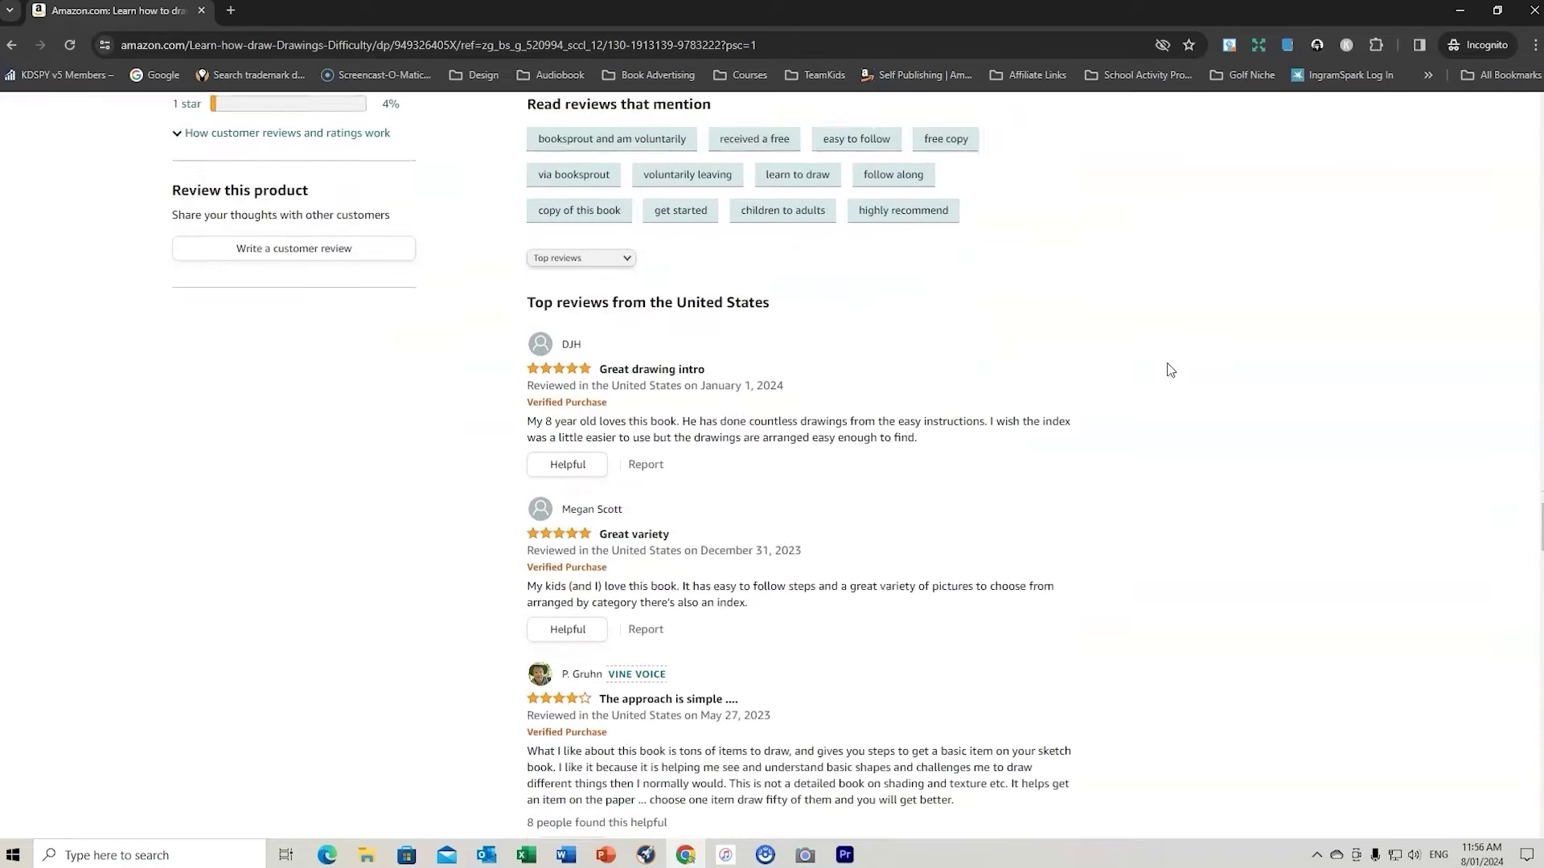
{"action": "scroll", "coordinate": [1029, 475], "scroll_direction": "down", "scroll_amount": 10}
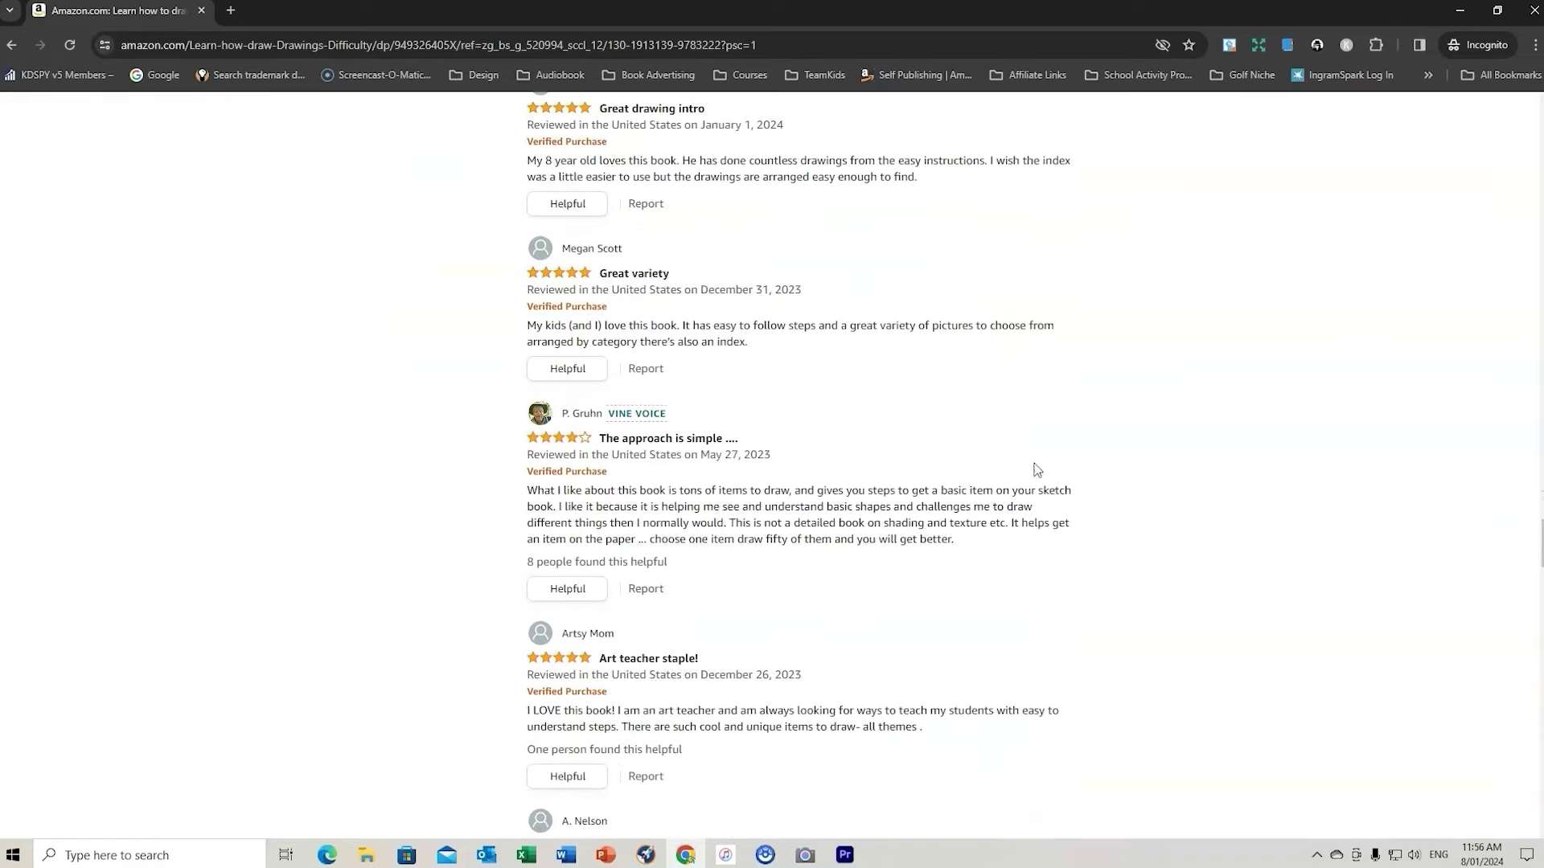
{"action": "scroll", "coordinate": [1197, 442], "scroll_direction": "down", "scroll_amount": 15}
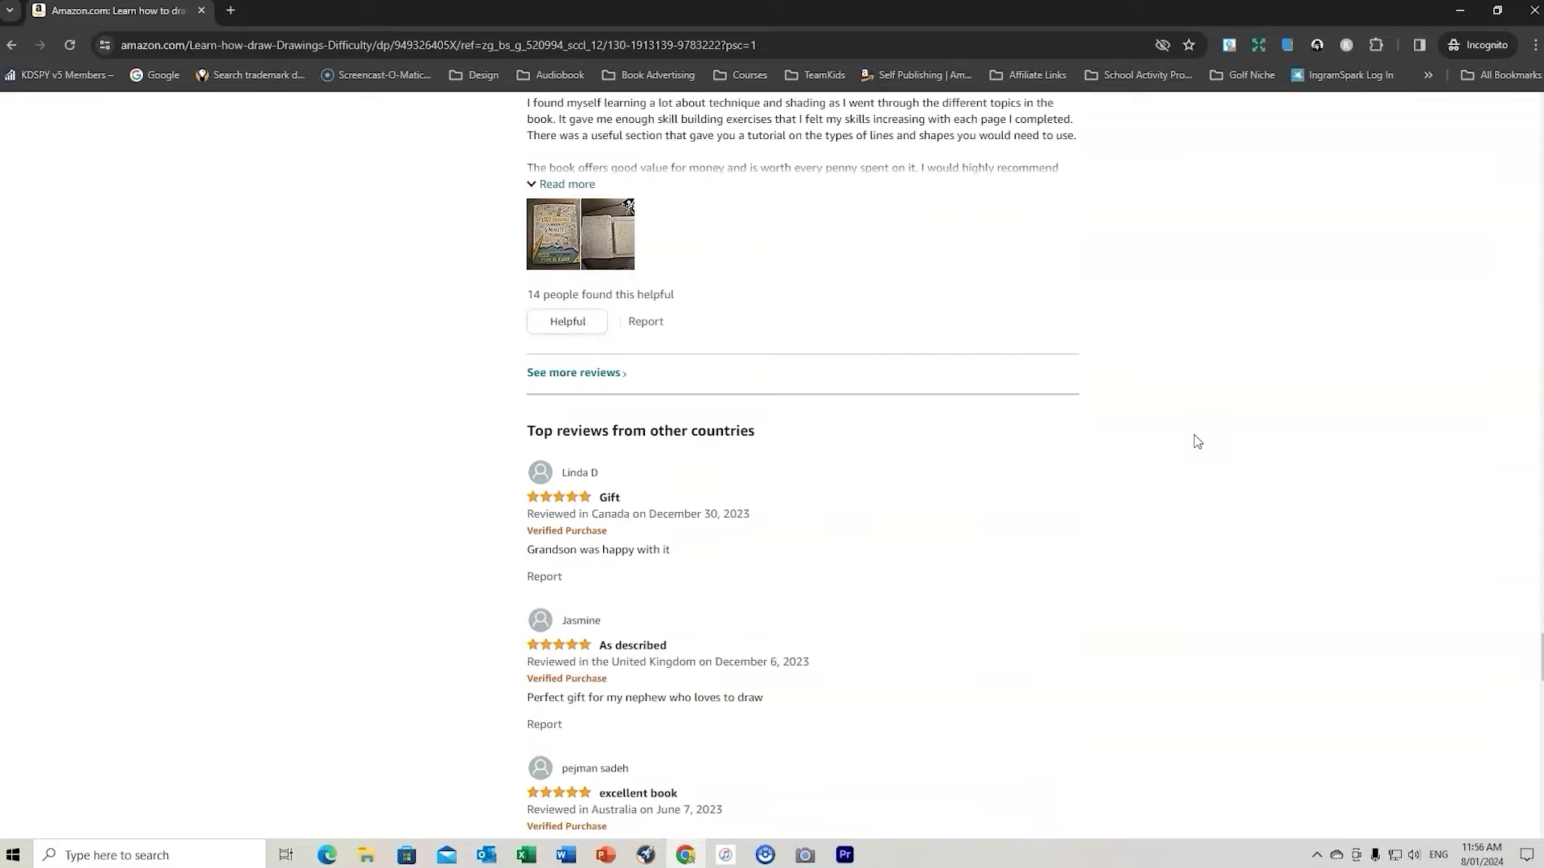
{"action": "scroll", "coordinate": [1196, 441], "scroll_direction": "down", "scroll_amount": 6}
{"action": "scroll", "coordinate": [1196, 441], "scroll_direction": "up", "scroll_amount": 20}
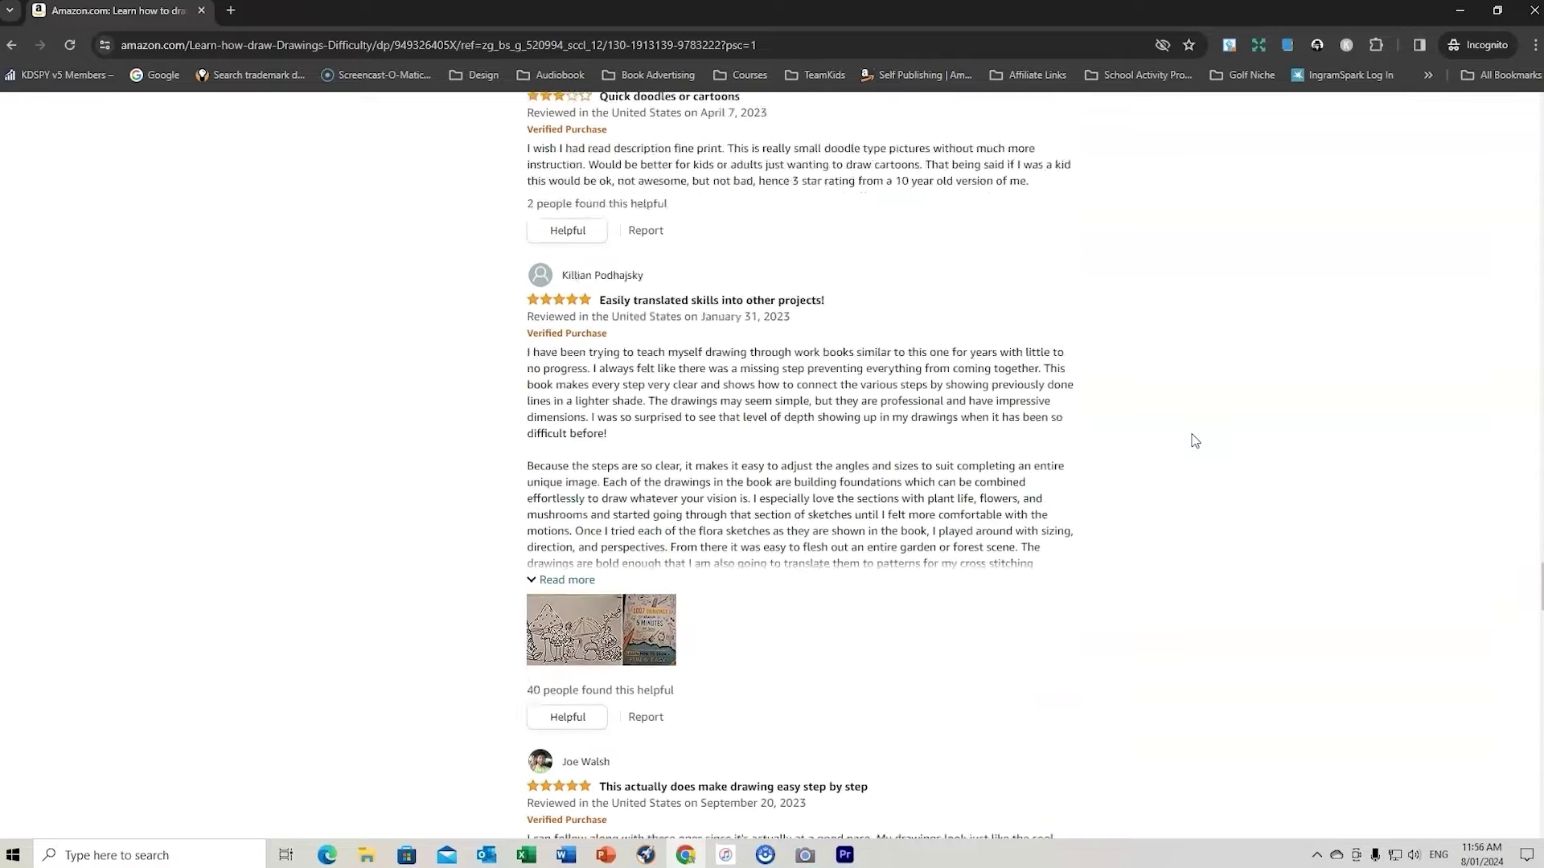
{"action": "scroll", "coordinate": [1196, 441], "scroll_direction": "up", "scroll_amount": 20}
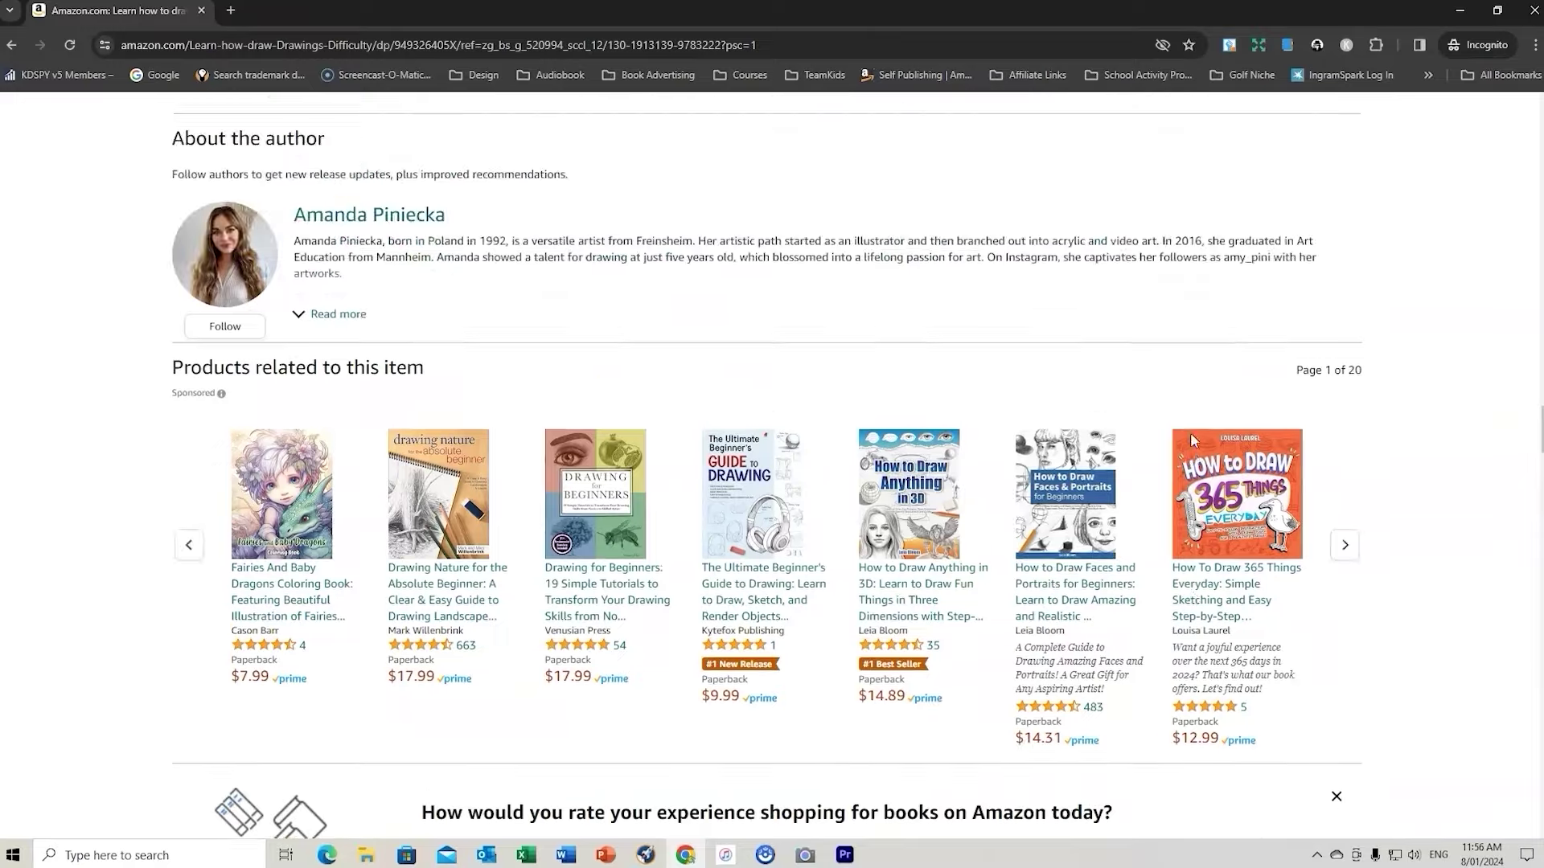
{"action": "scroll", "coordinate": [1193, 438], "scroll_direction": "up", "scroll_amount": 15}
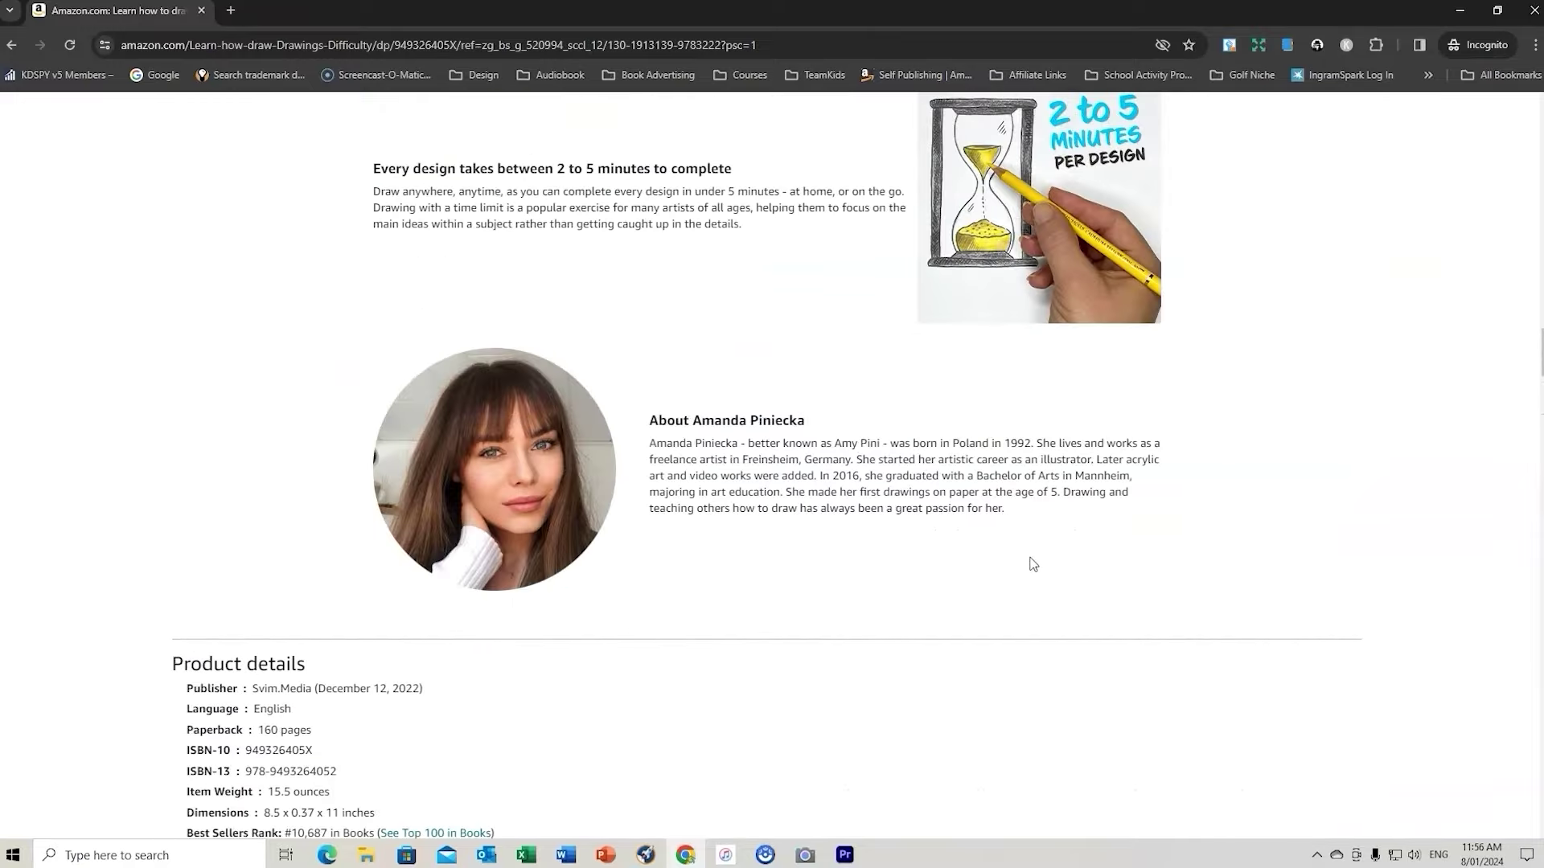
{"action": "scroll", "coordinate": [1034, 564], "scroll_direction": "up", "scroll_amount": 20}
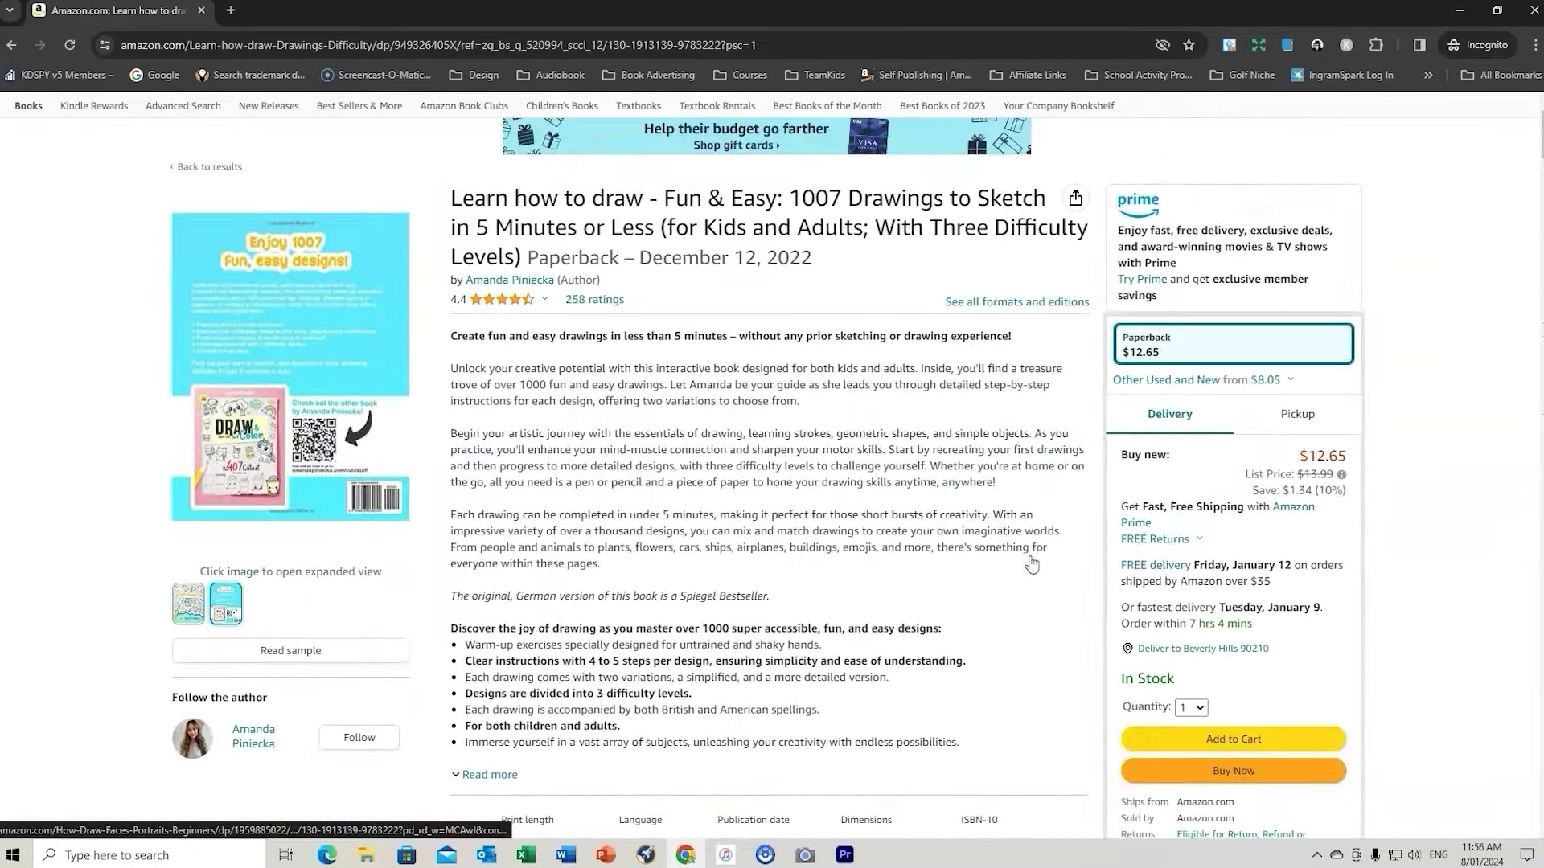
{"action": "scroll", "coordinate": [1033, 564], "scroll_direction": "up", "scroll_amount": 1}
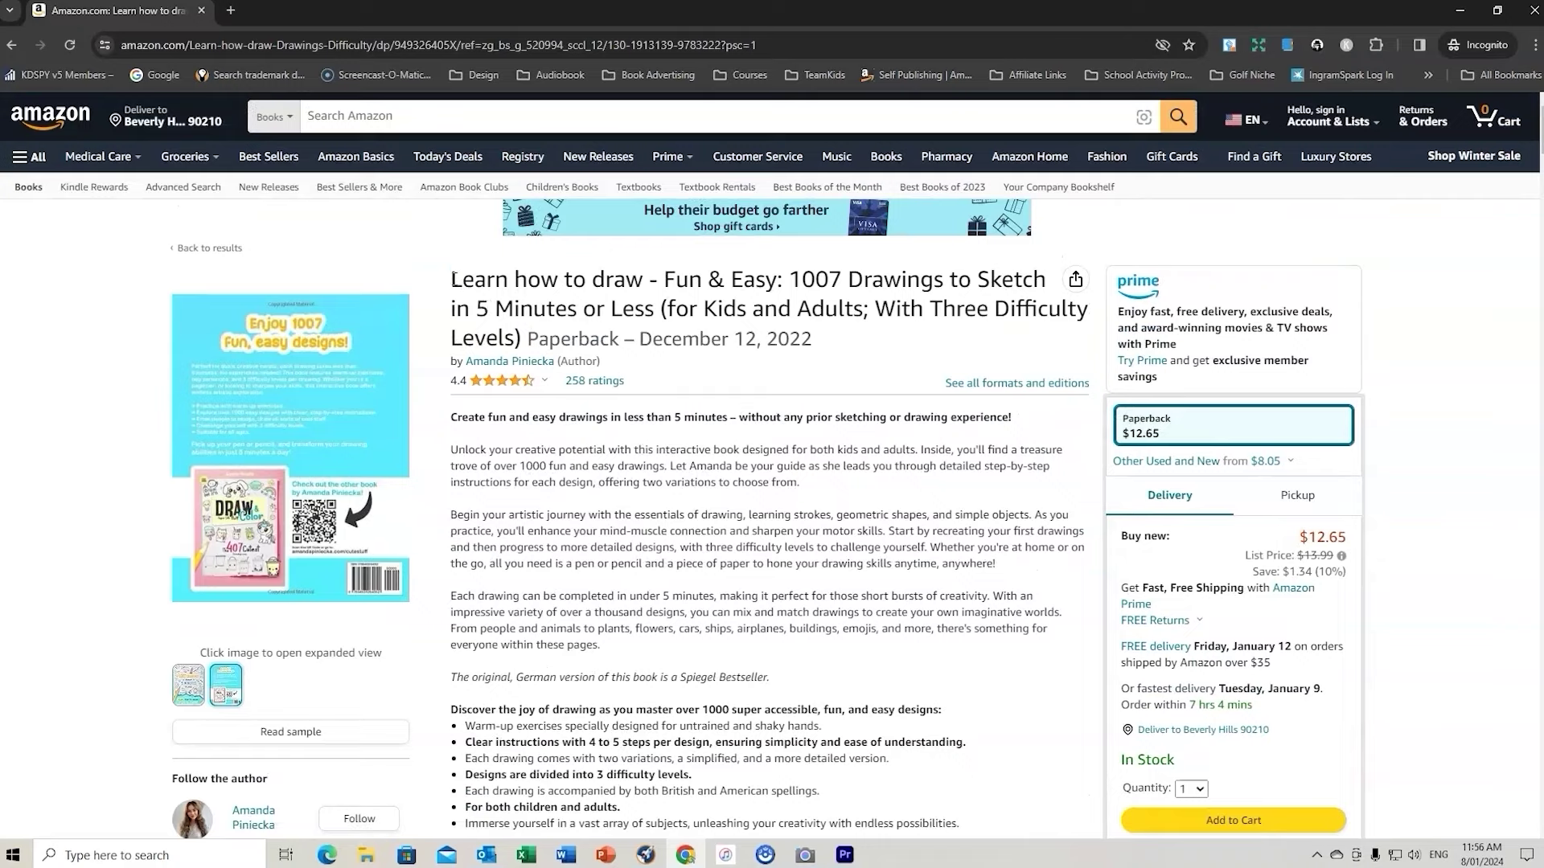
- Copy the phrase "Learn how to draw" from the book title and switch to Publisher Rocket
{"action": "mouse_move", "coordinate": [454, 278]}
{"action": "left_mouse_down"}
{"action": "mouse_move", "coordinate": [708, 288]}
{"action": "mouse_move", "coordinate": [640, 293]}
{"action": "left_mouse_up"}
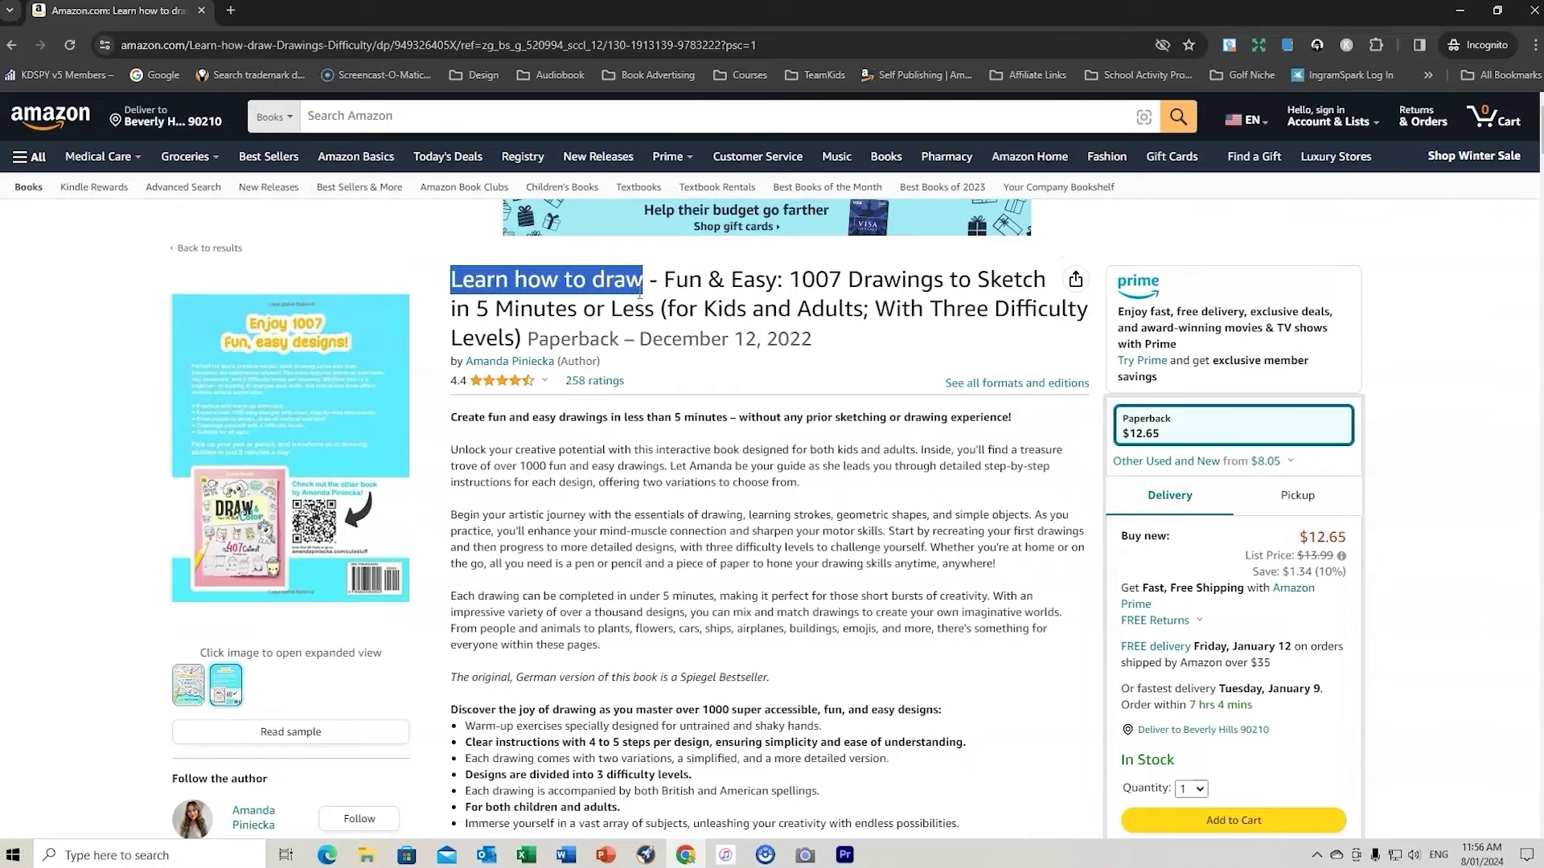
{"action": "right_click", "coordinate": [616, 277]}
{"action": "left_click", "coordinate": [645, 291]}
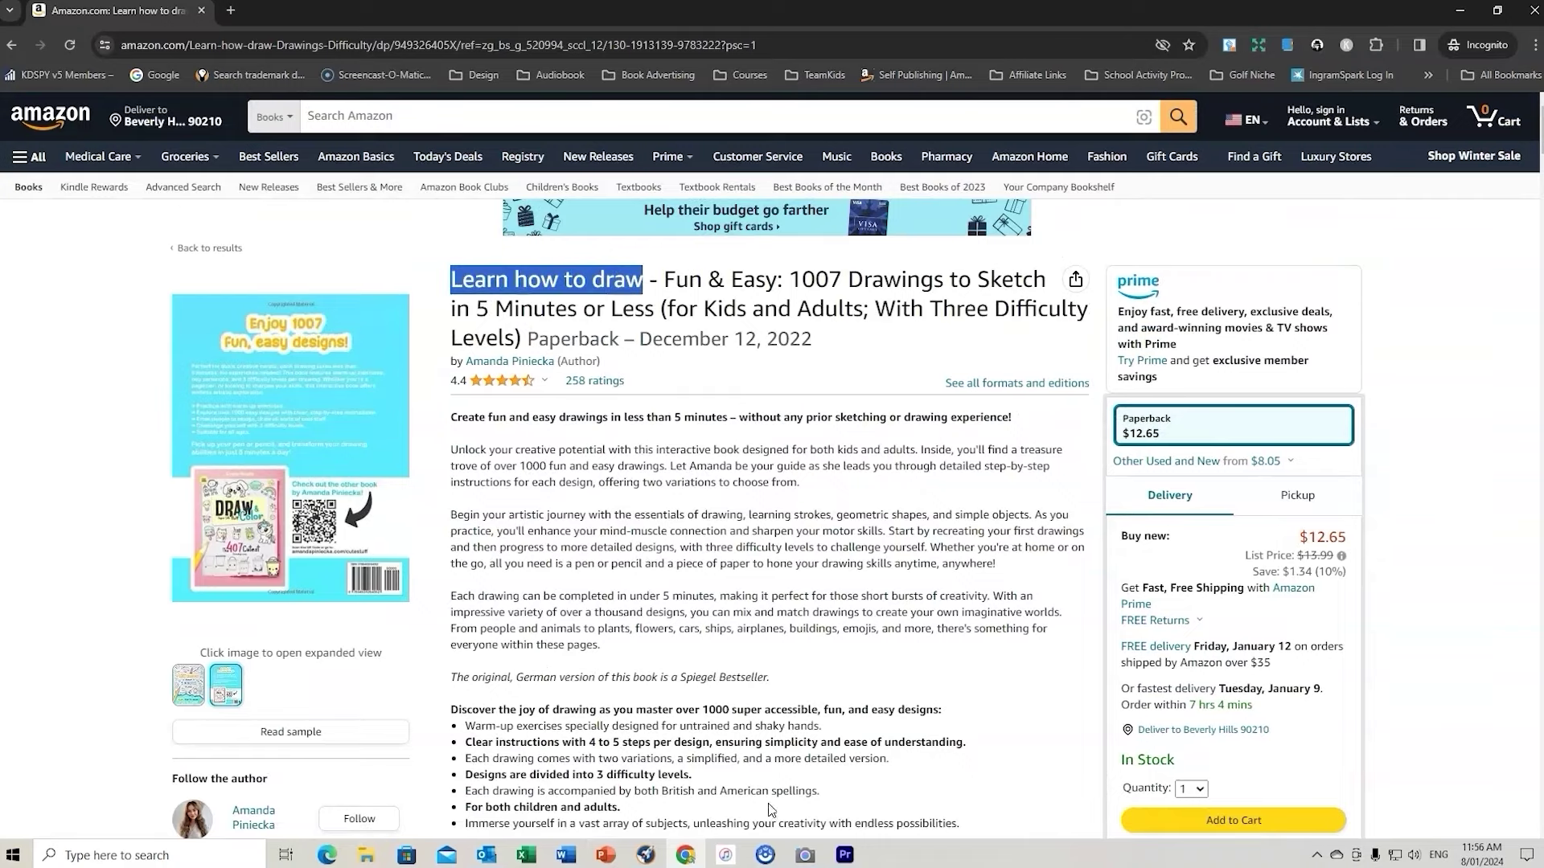
{"action": "left_click", "coordinate": [645, 855]}
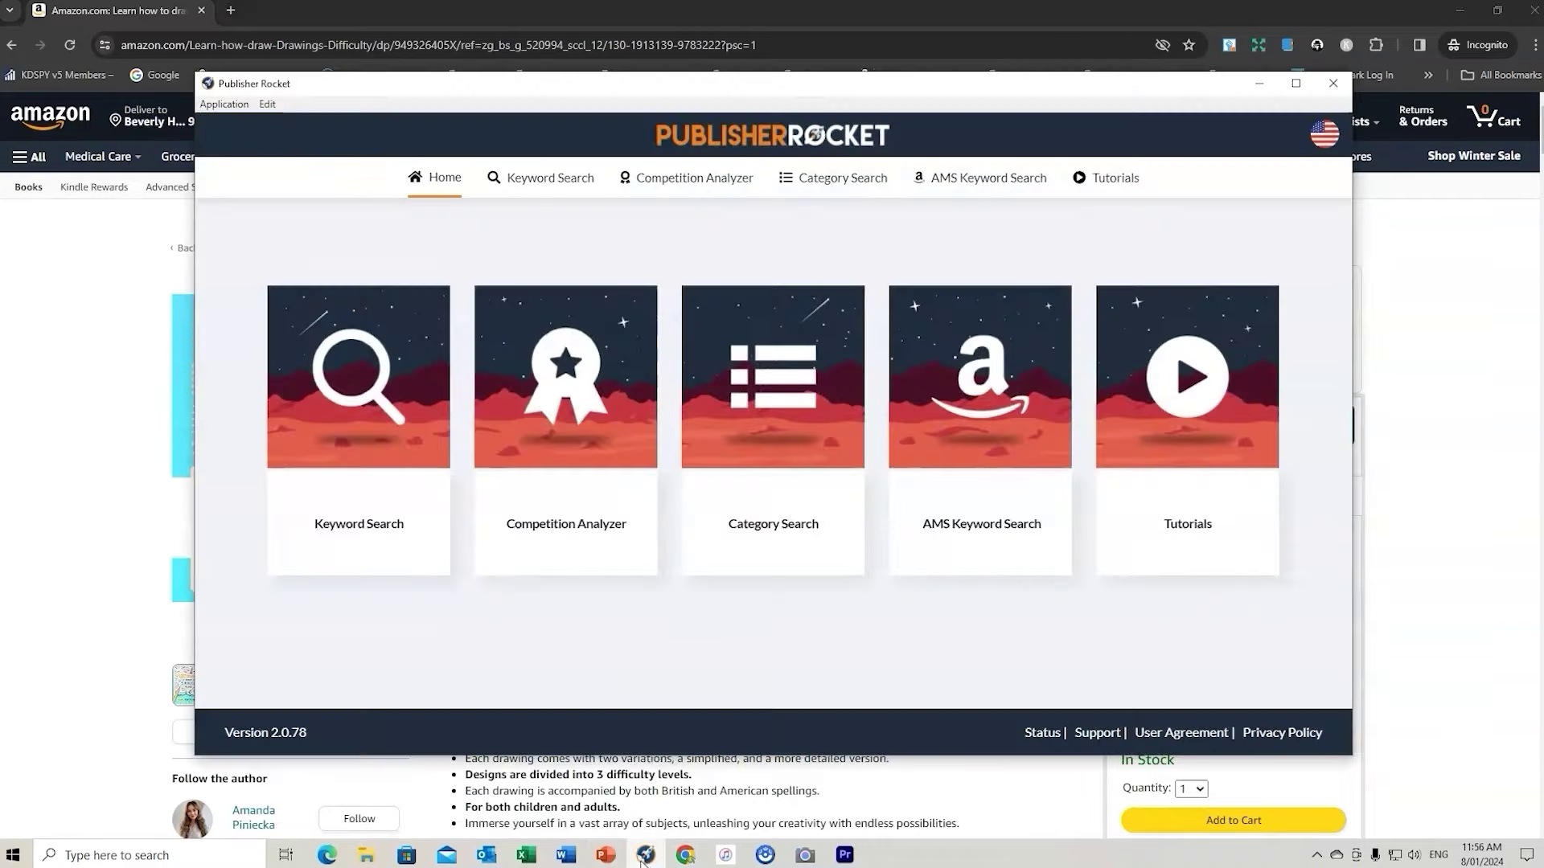
- Run a keyword search for "learn how to draw" in the Books market
{"action": "left_click", "coordinate": [358, 436]}
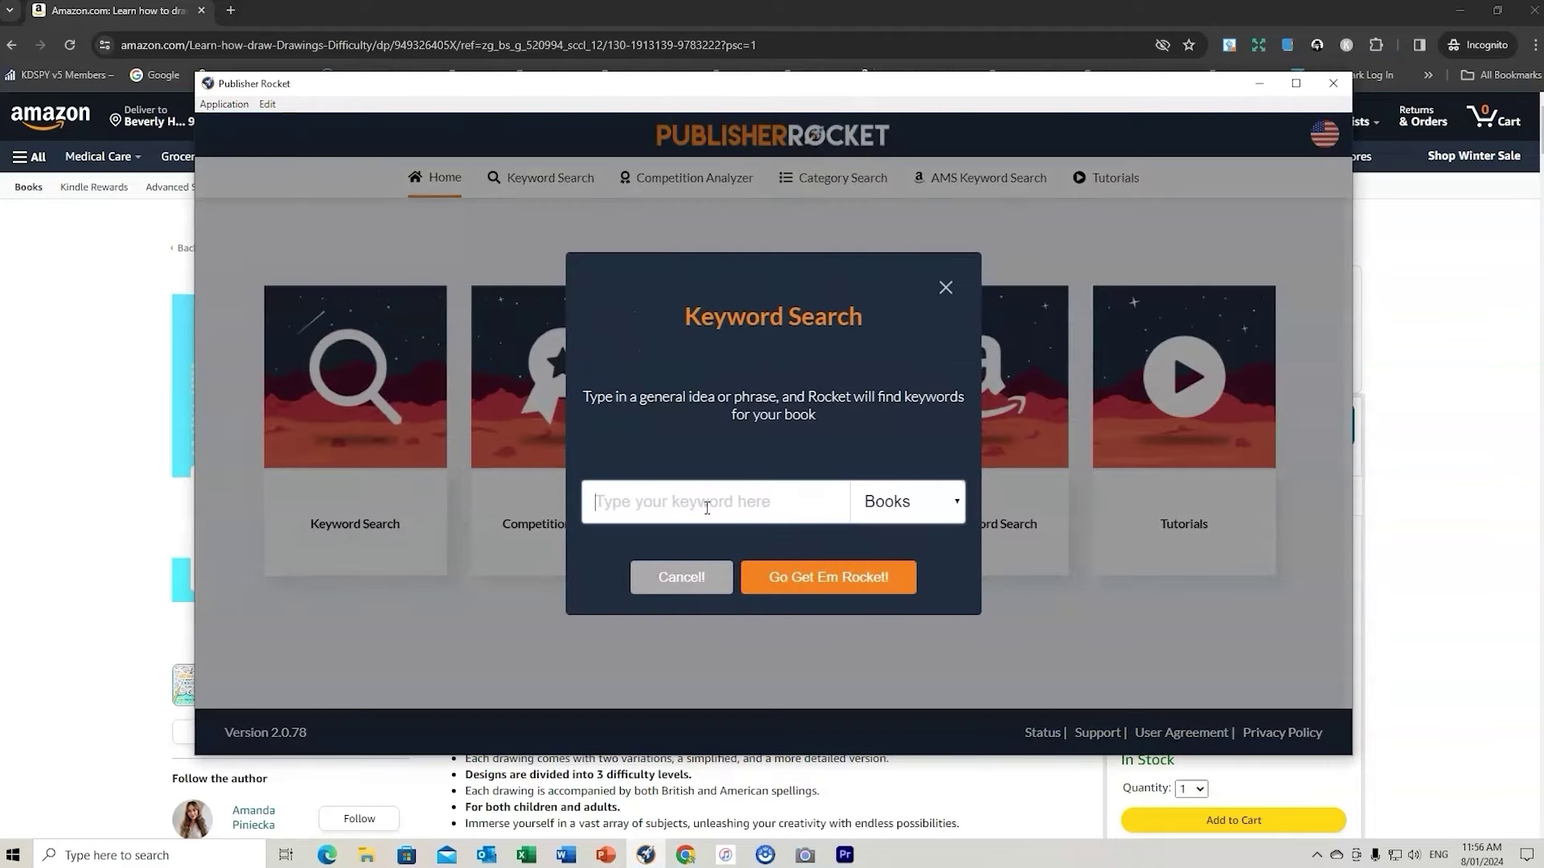
{"action": "key", "text": "ctrl+v"}
{"action": "left_click", "coordinate": [844, 577]}
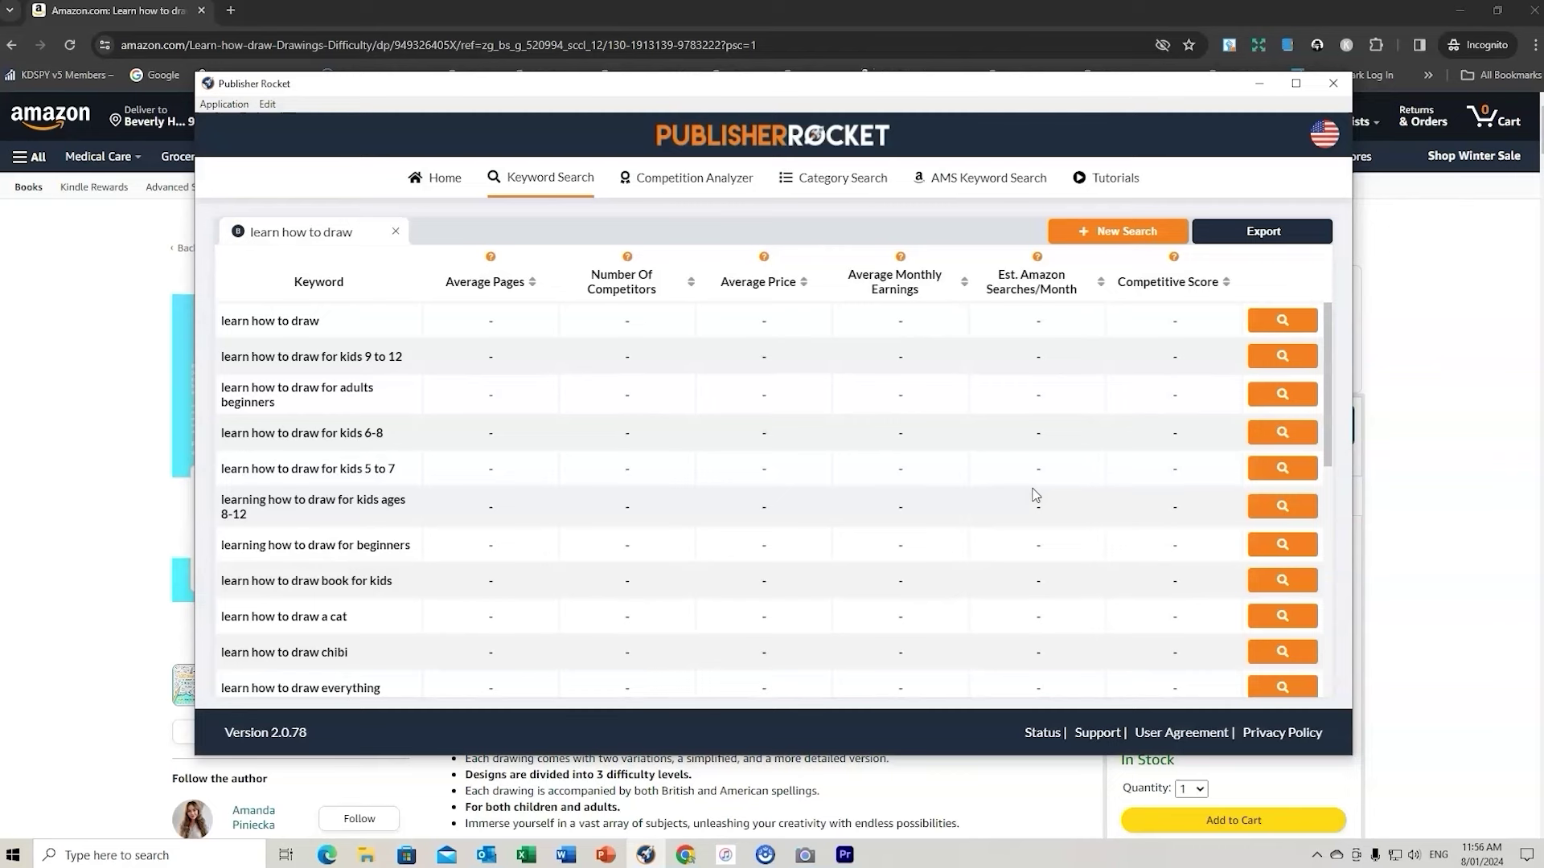
- Analyze the keywords from "learn how to draw" through "learn how to draw a cat", plus "learn how to draw everything"
{"action": "left_click", "coordinate": [1291, 326]}
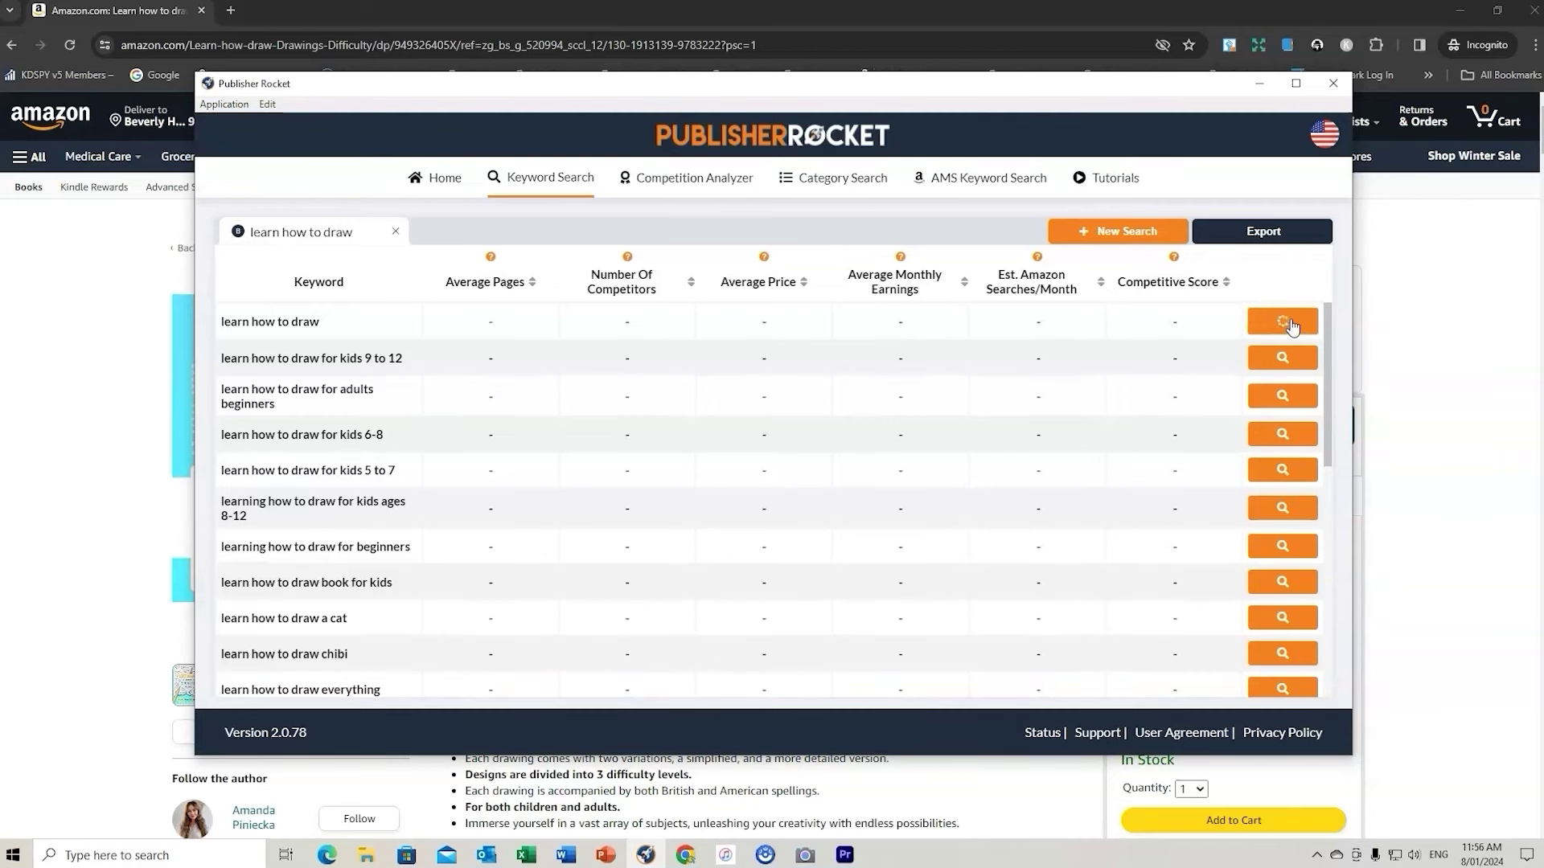
{"action": "left_click", "coordinate": [1271, 358]}
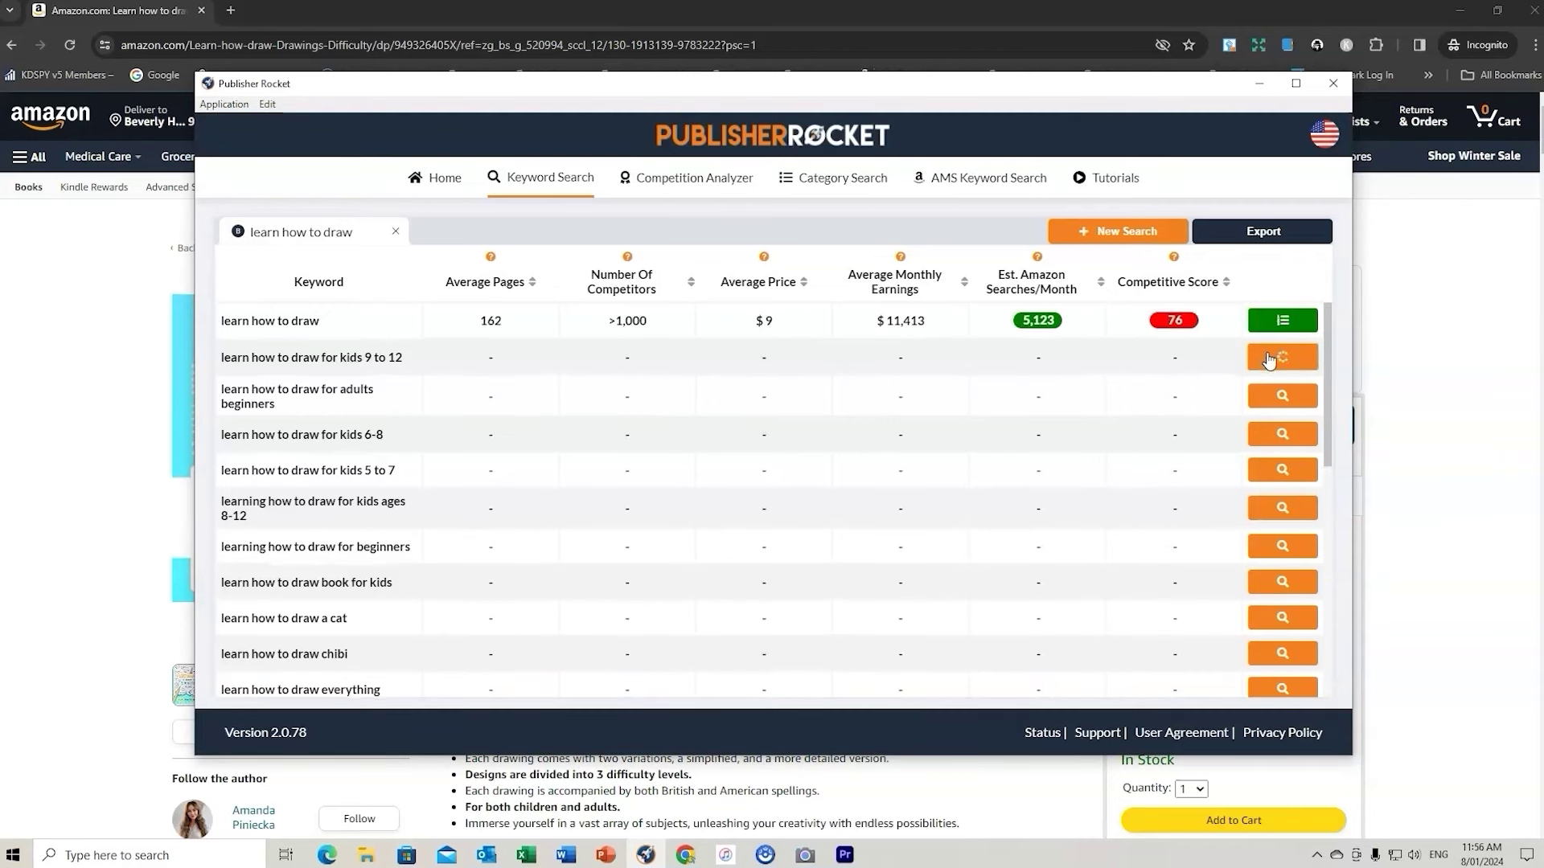
{"action": "left_click", "coordinate": [1280, 396]}
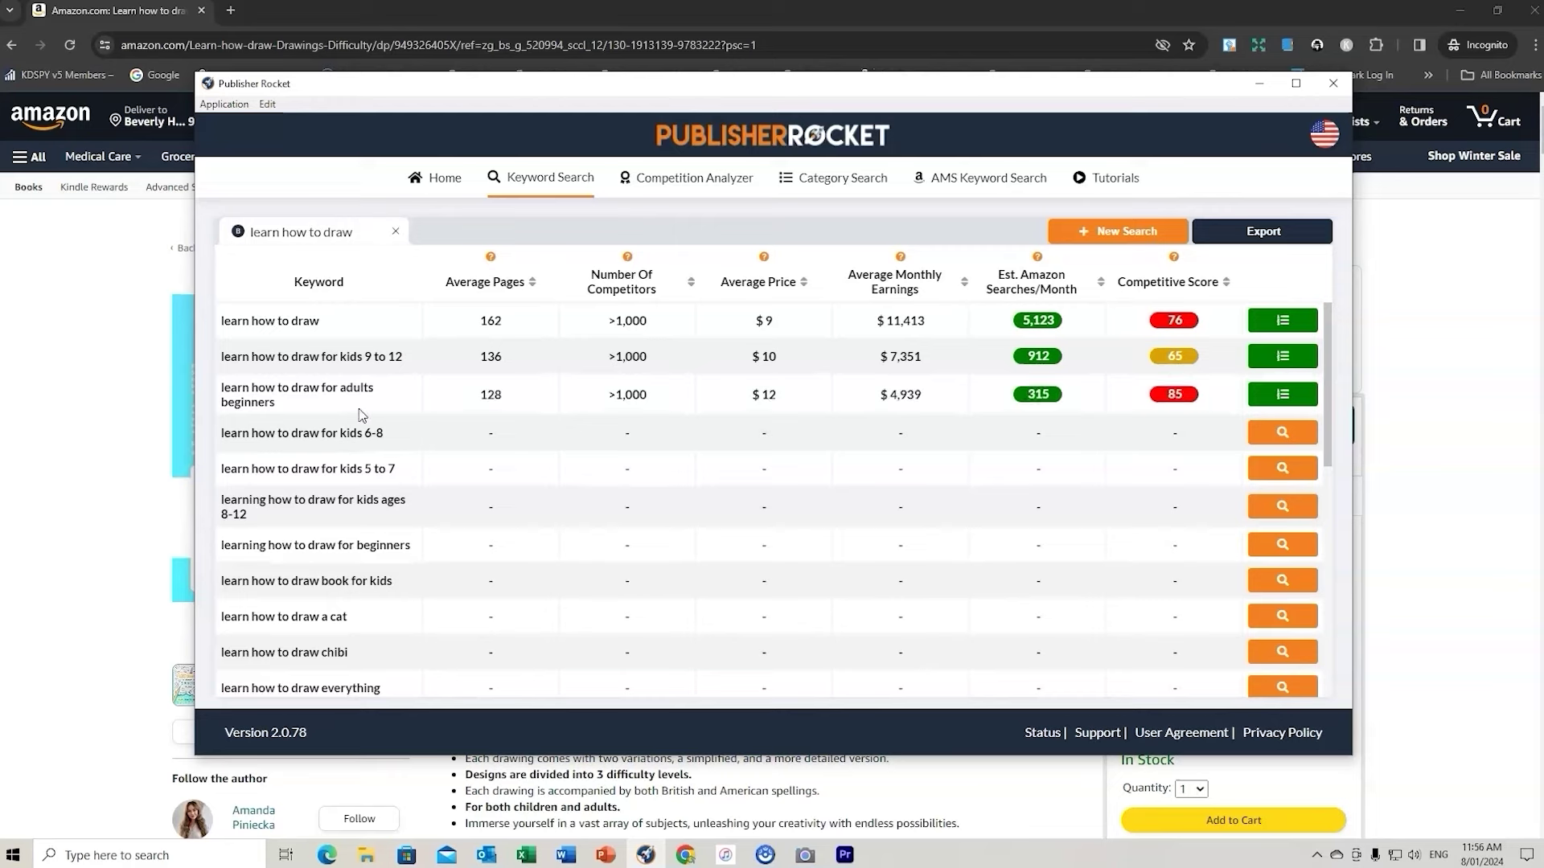
{"action": "left_click", "coordinate": [1282, 434]}
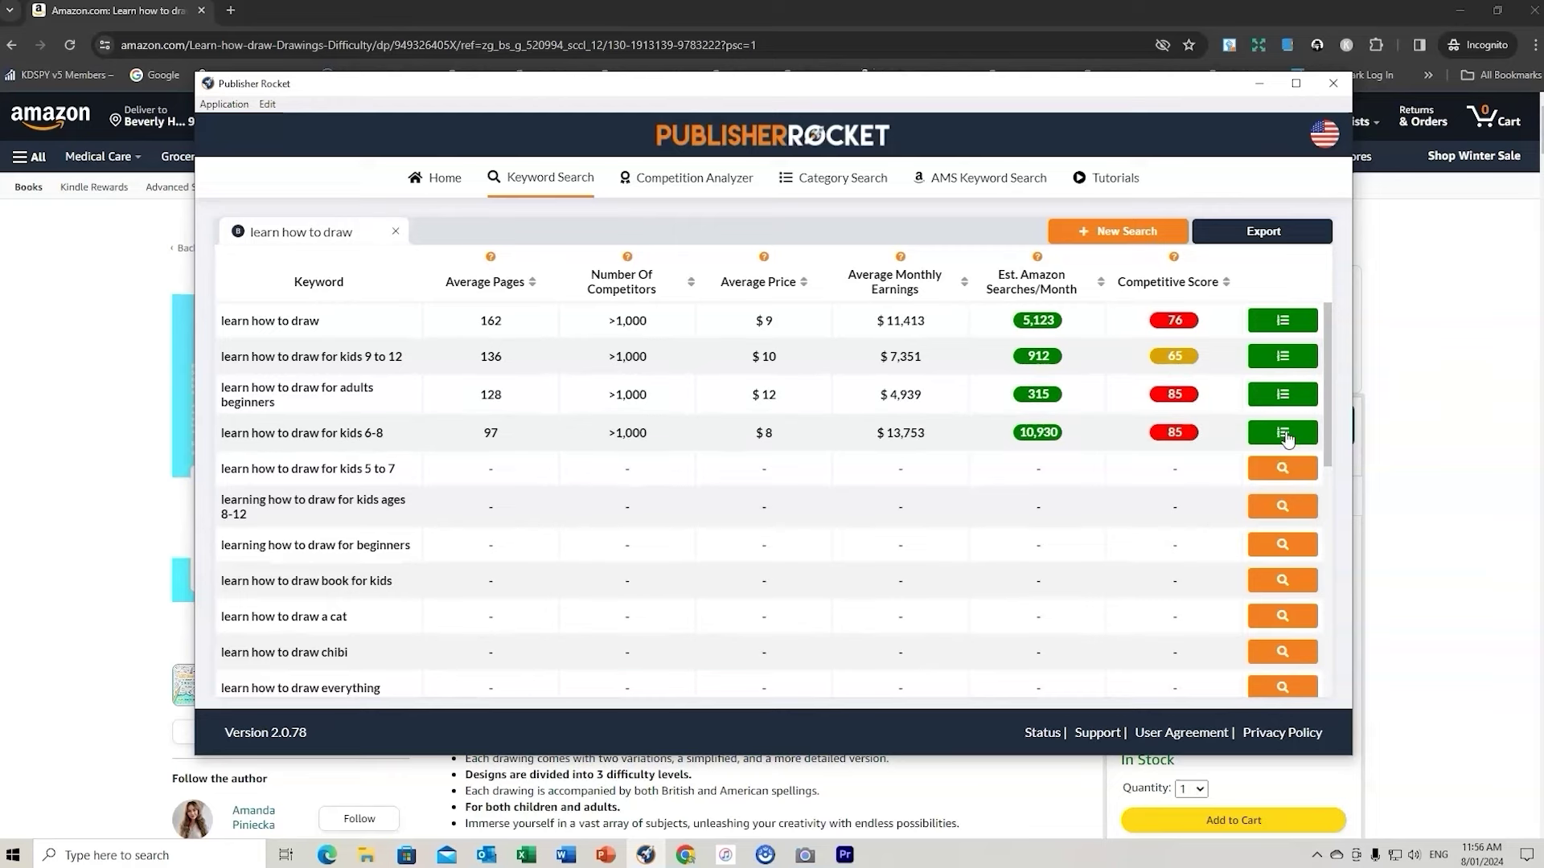
{"action": "left_click", "coordinate": [1285, 470]}
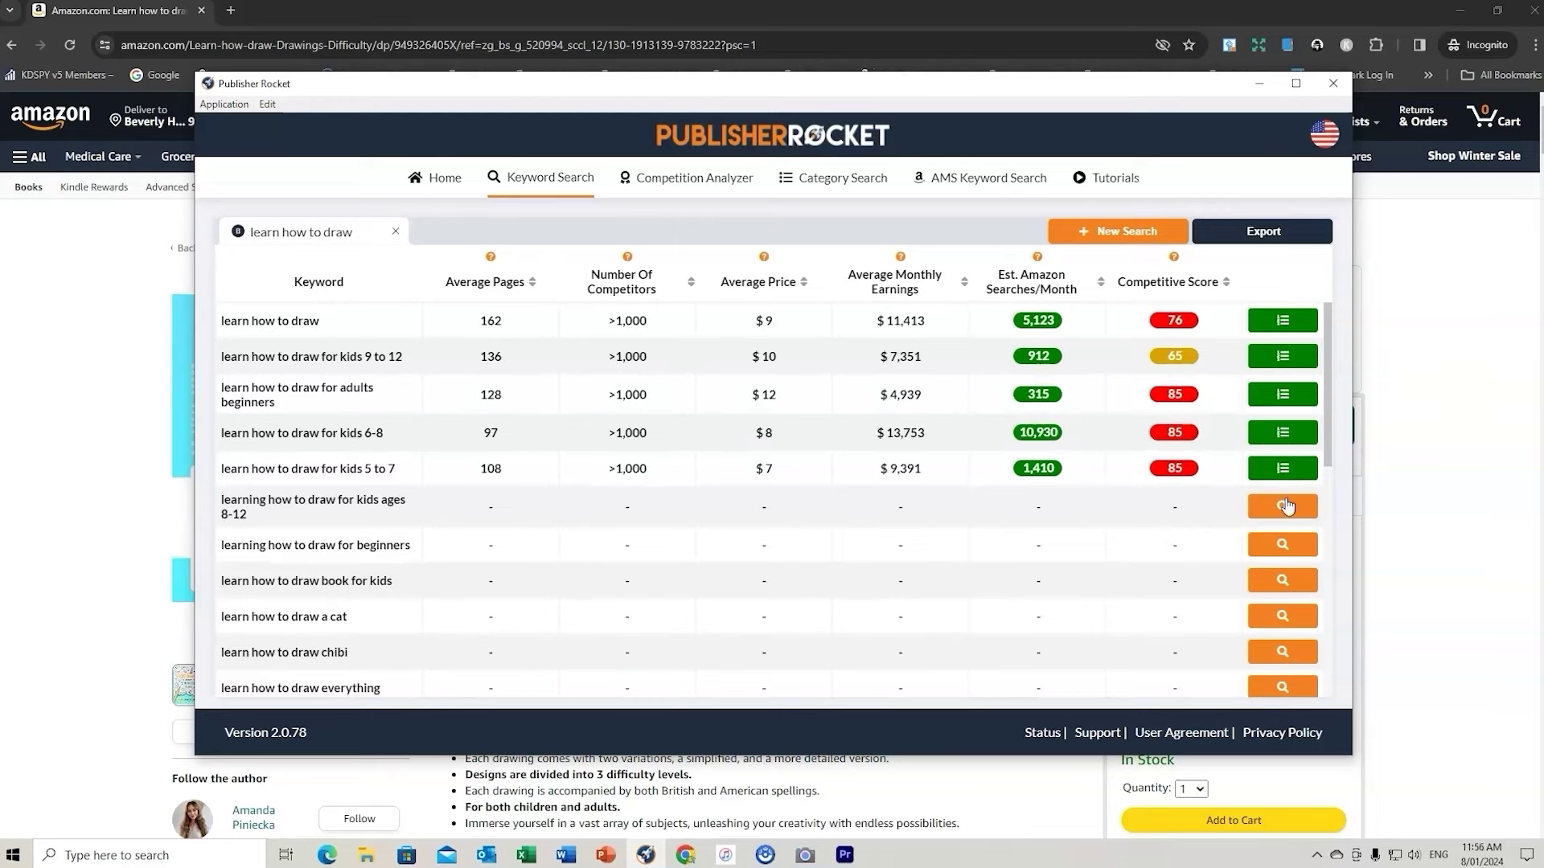
{"action": "left_click", "coordinate": [1285, 508]}
{"action": "left_click", "coordinate": [1284, 547]}
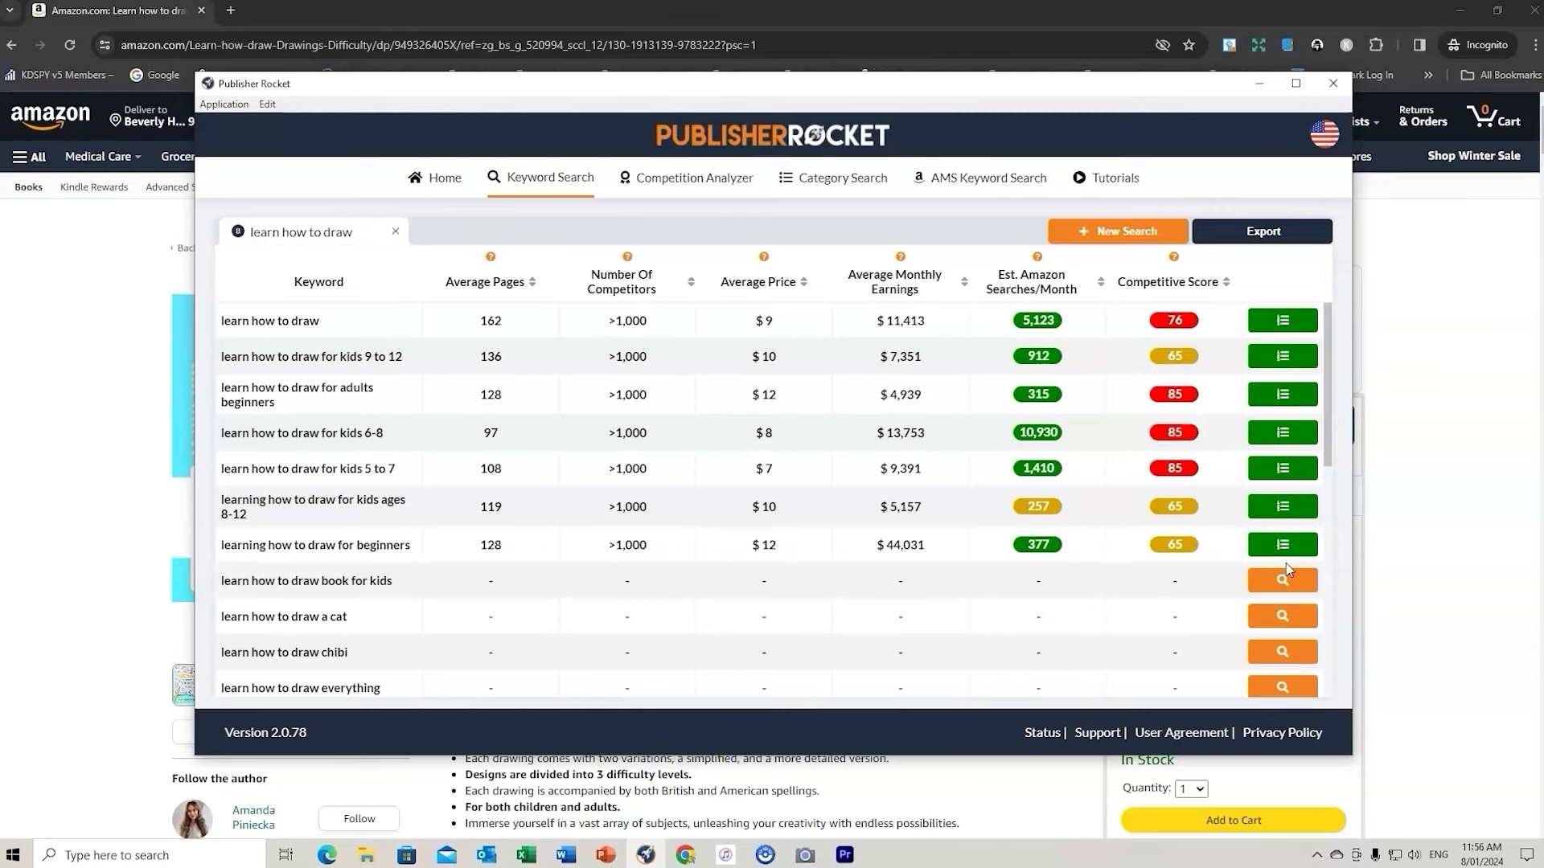
{"action": "left_click", "coordinate": [1284, 582]}
{"action": "left_click", "coordinate": [1284, 619]}
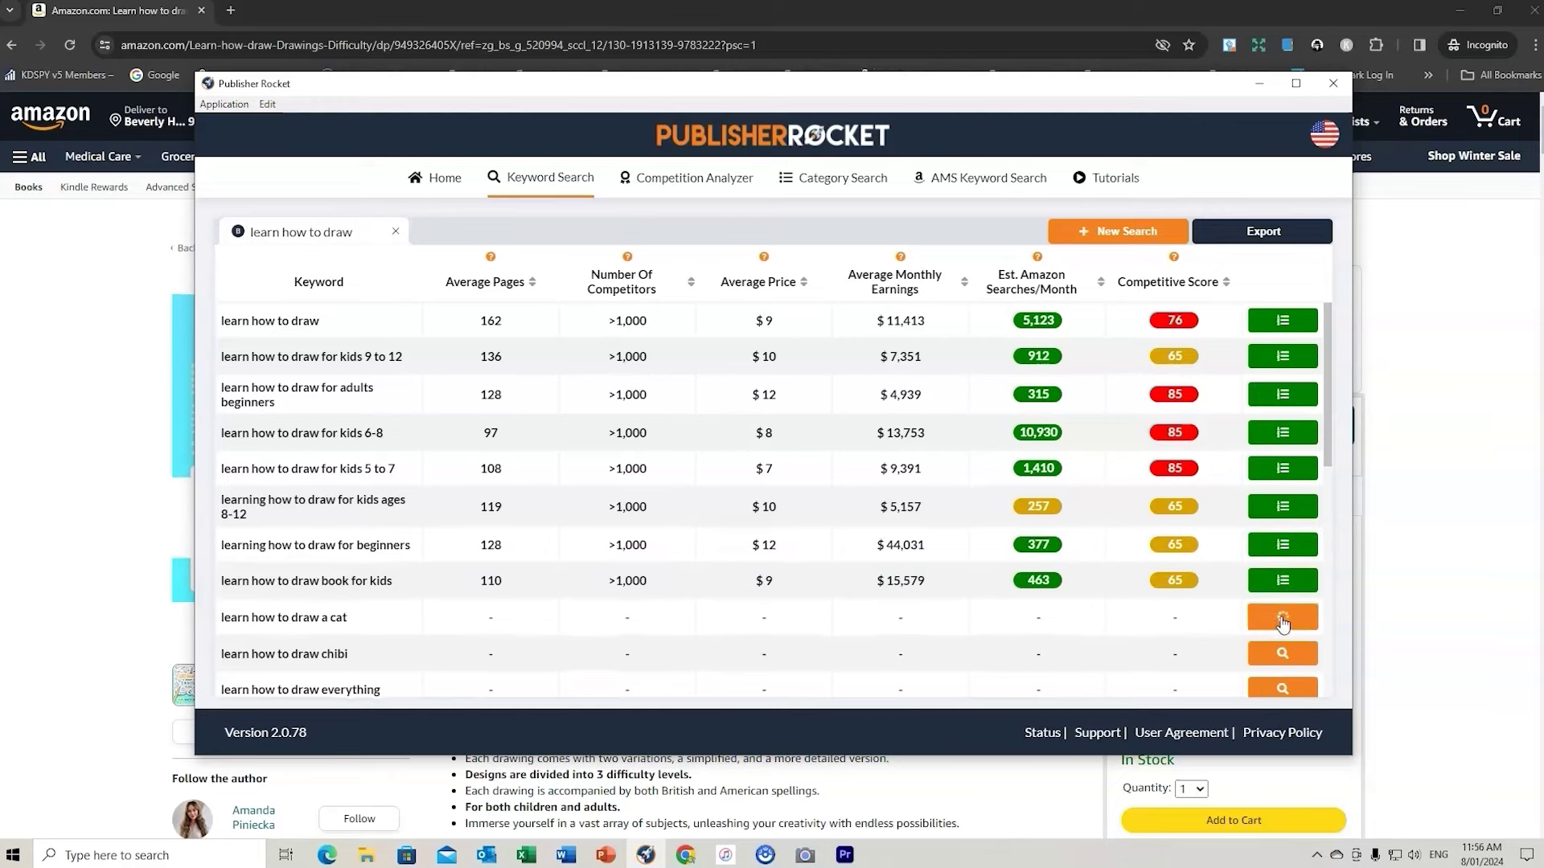
{"action": "left_click", "coordinate": [1284, 689]}
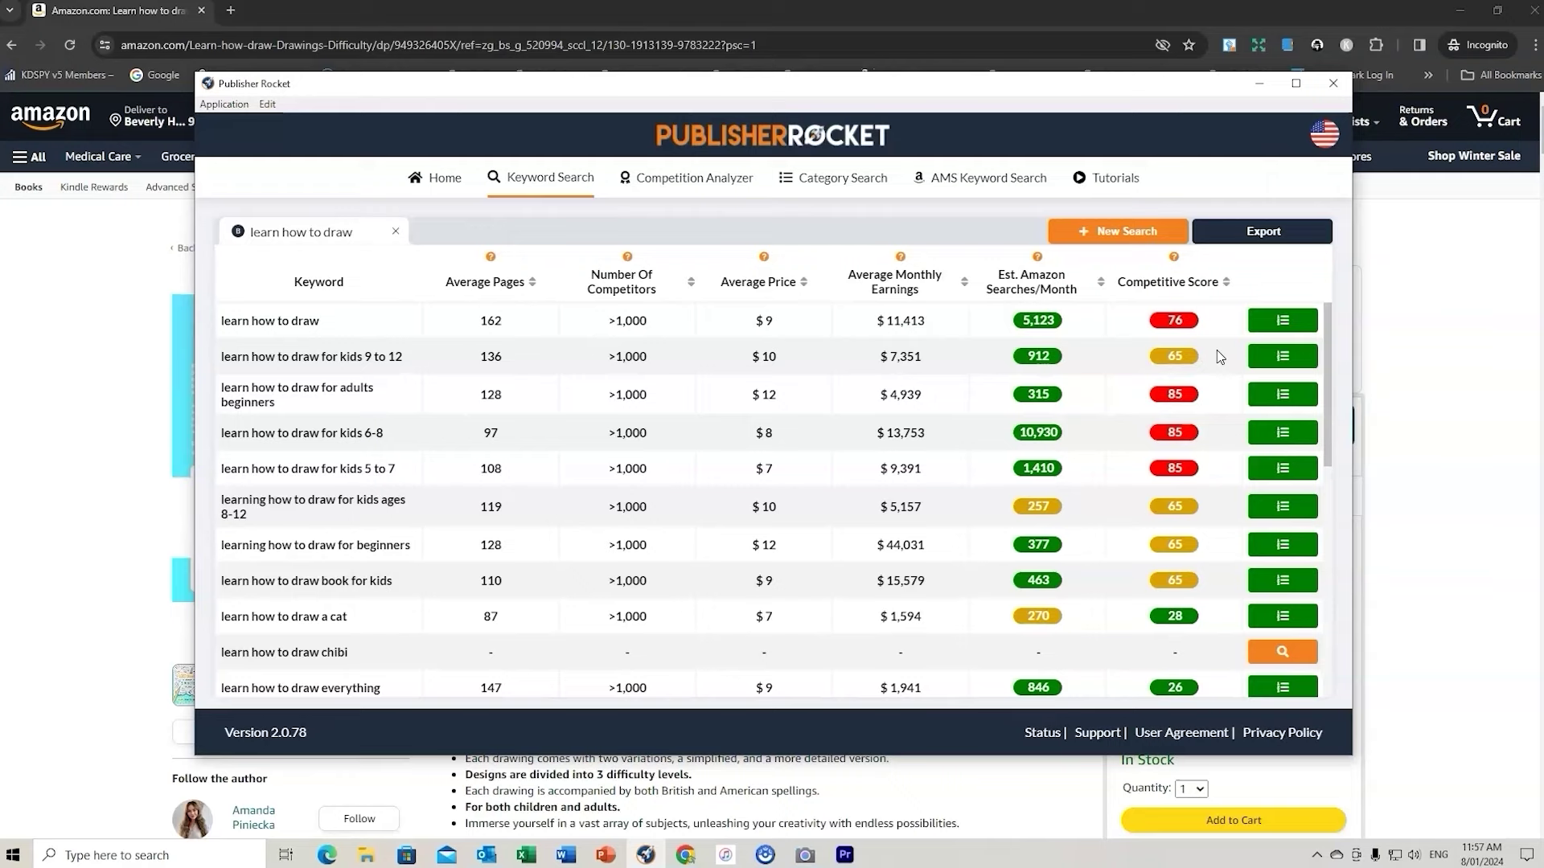
- Compare the keyword metrics, then open the competition for "learn how to draw for kids 9 to 12" and review the competing books
{"action": "scroll", "coordinate": [1217, 350], "scroll_direction": "down", "scroll_amount": 1}
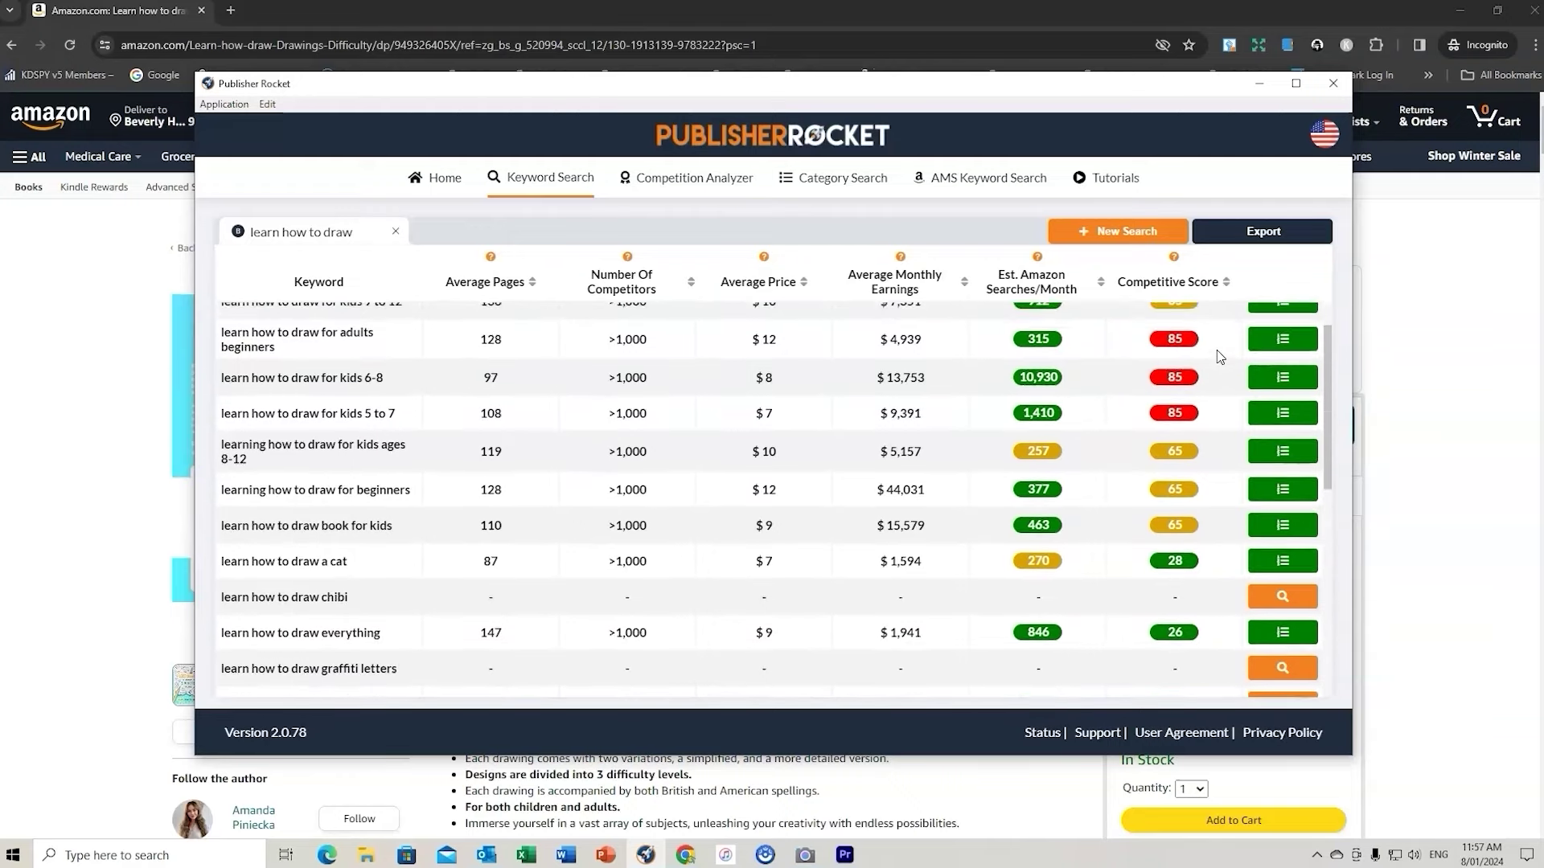
{"action": "scroll", "coordinate": [1103, 312], "scroll_direction": "up", "scroll_amount": 1}
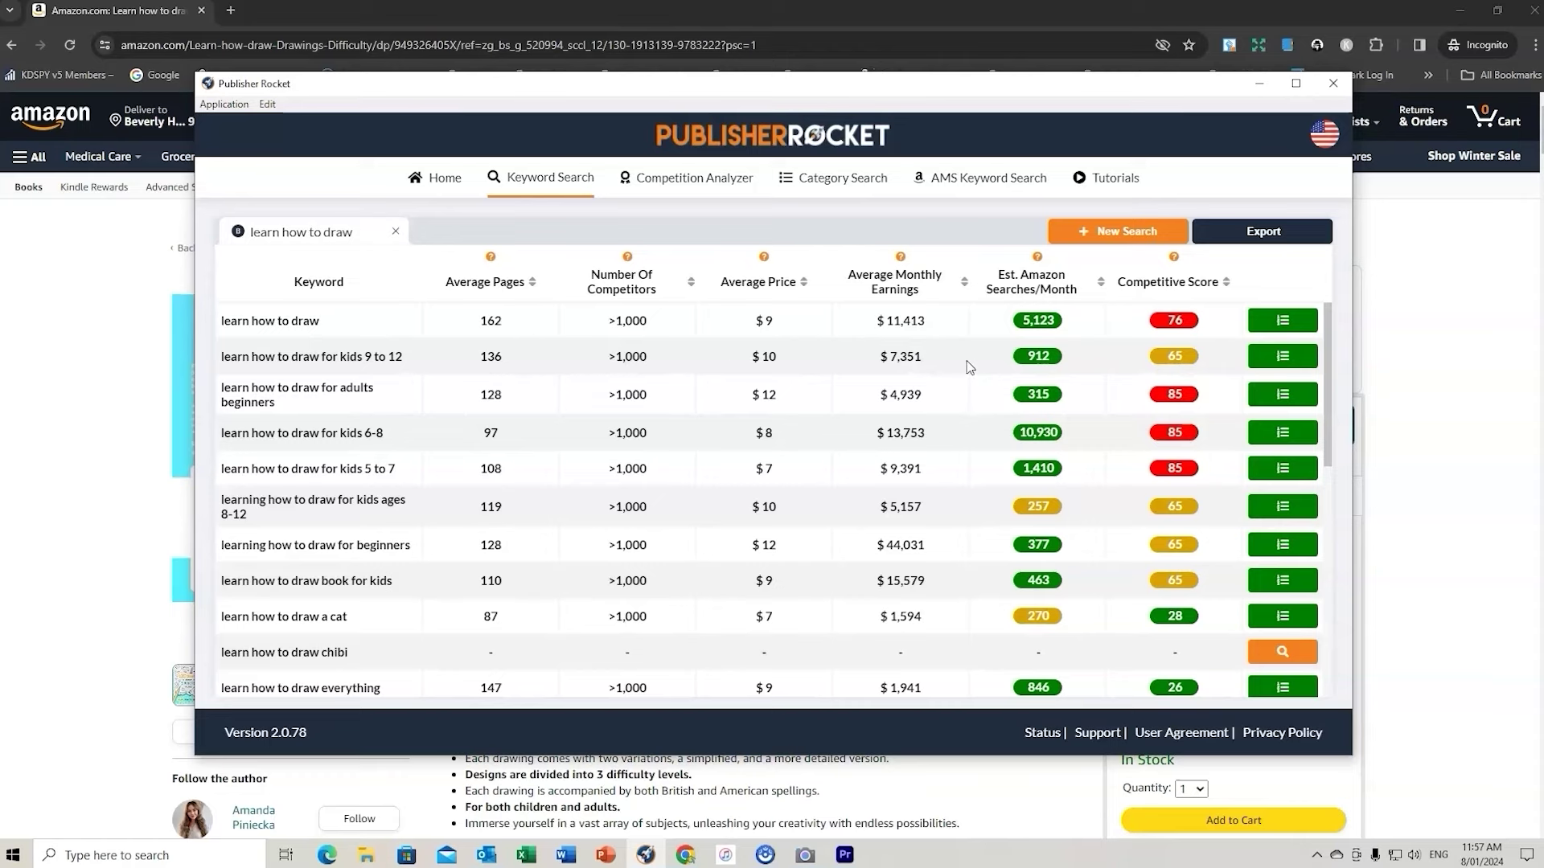
{"action": "scroll", "coordinate": [969, 368], "scroll_direction": "down", "scroll_amount": 2}
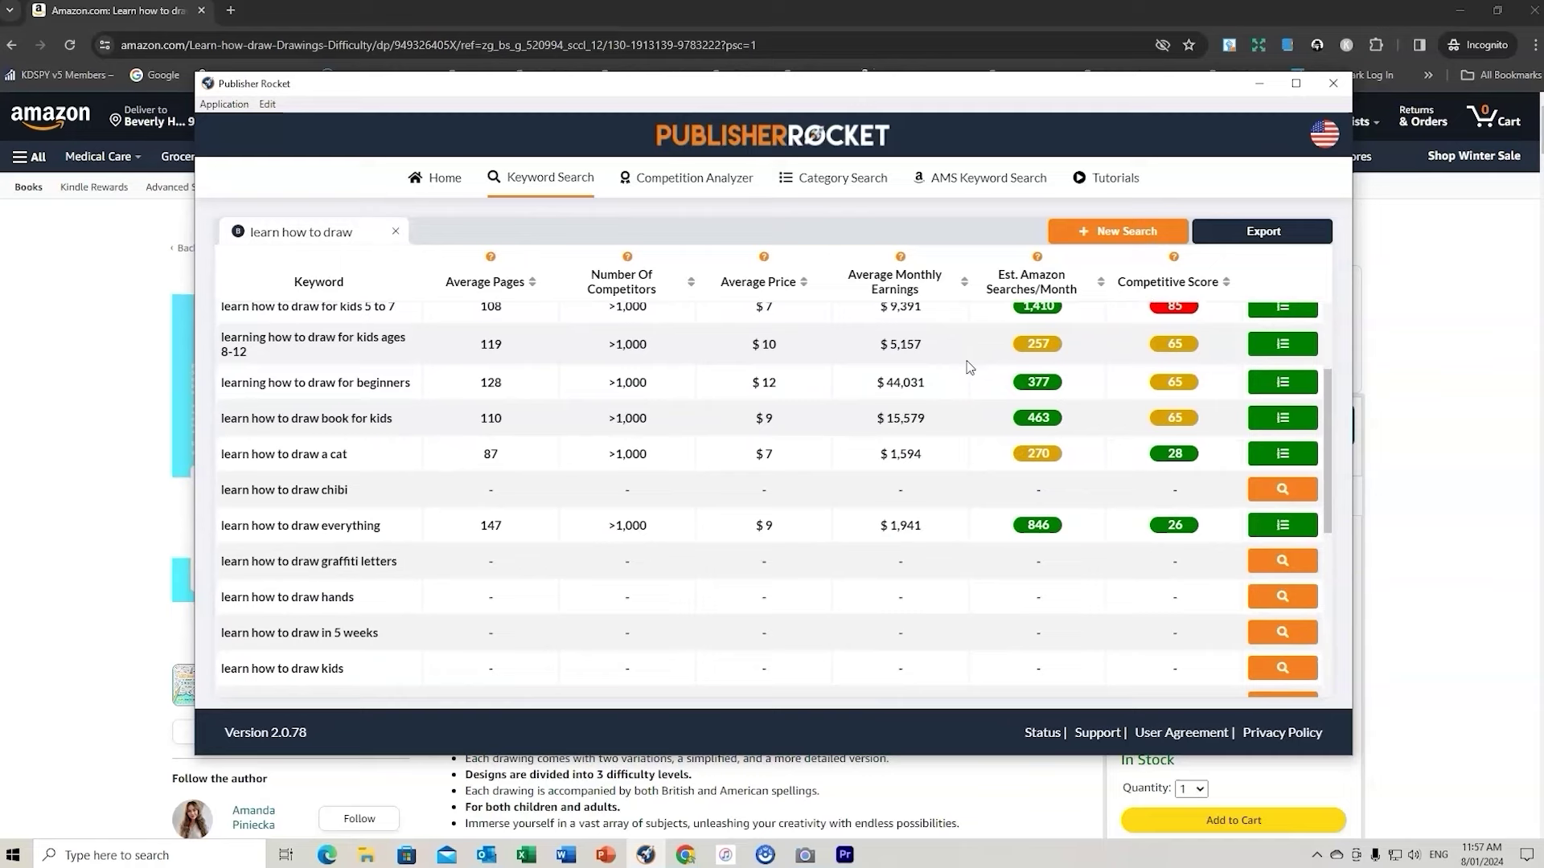
{"action": "scroll", "coordinate": [995, 587], "scroll_direction": "up", "scroll_amount": 1}
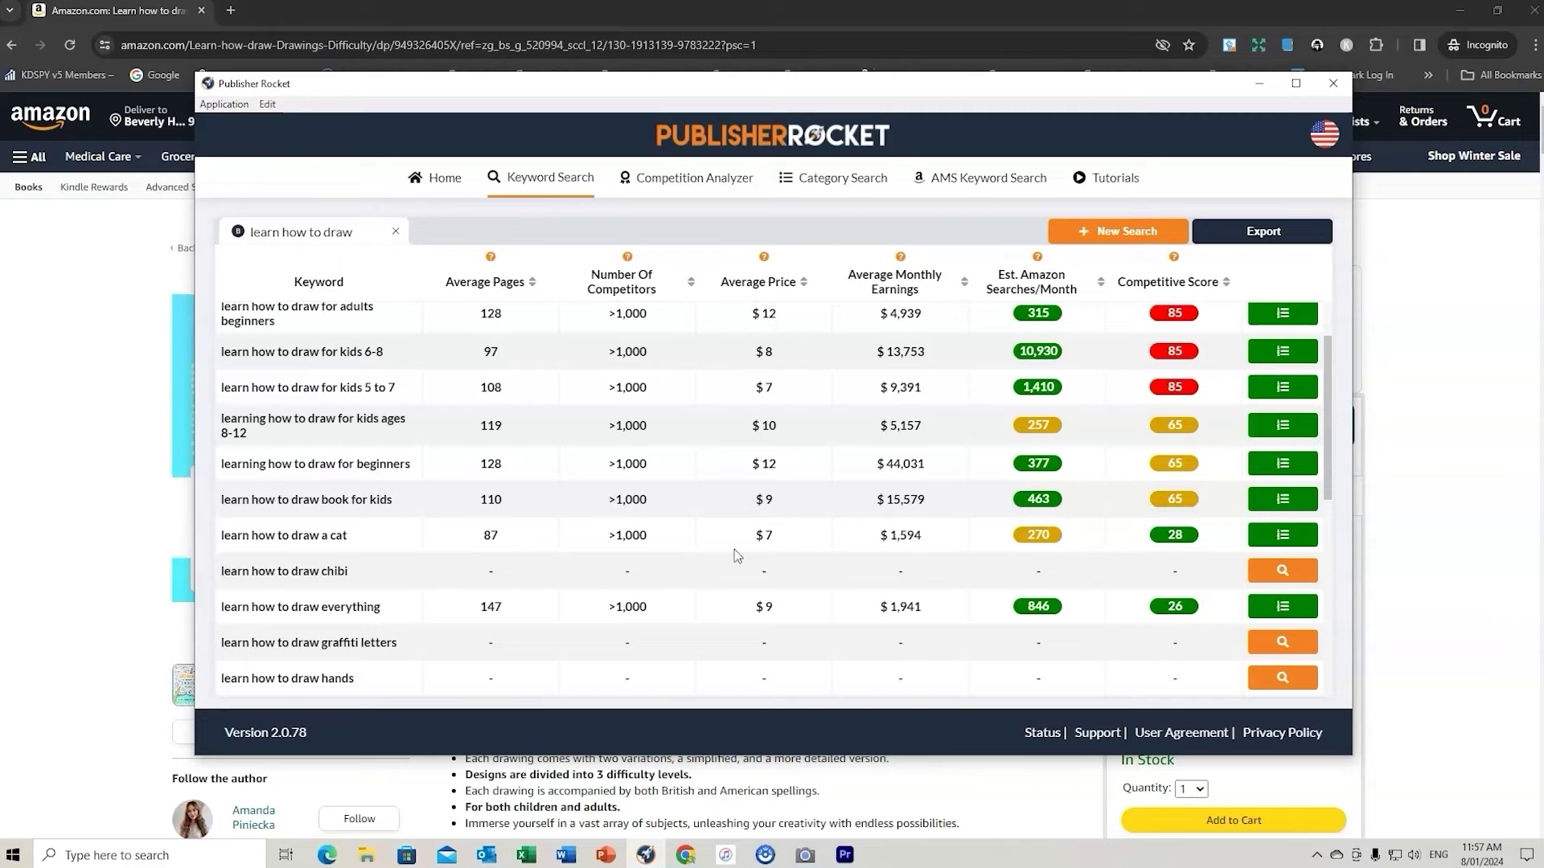
{"action": "scroll", "coordinate": [960, 549], "scroll_direction": "up", "scroll_amount": 1}
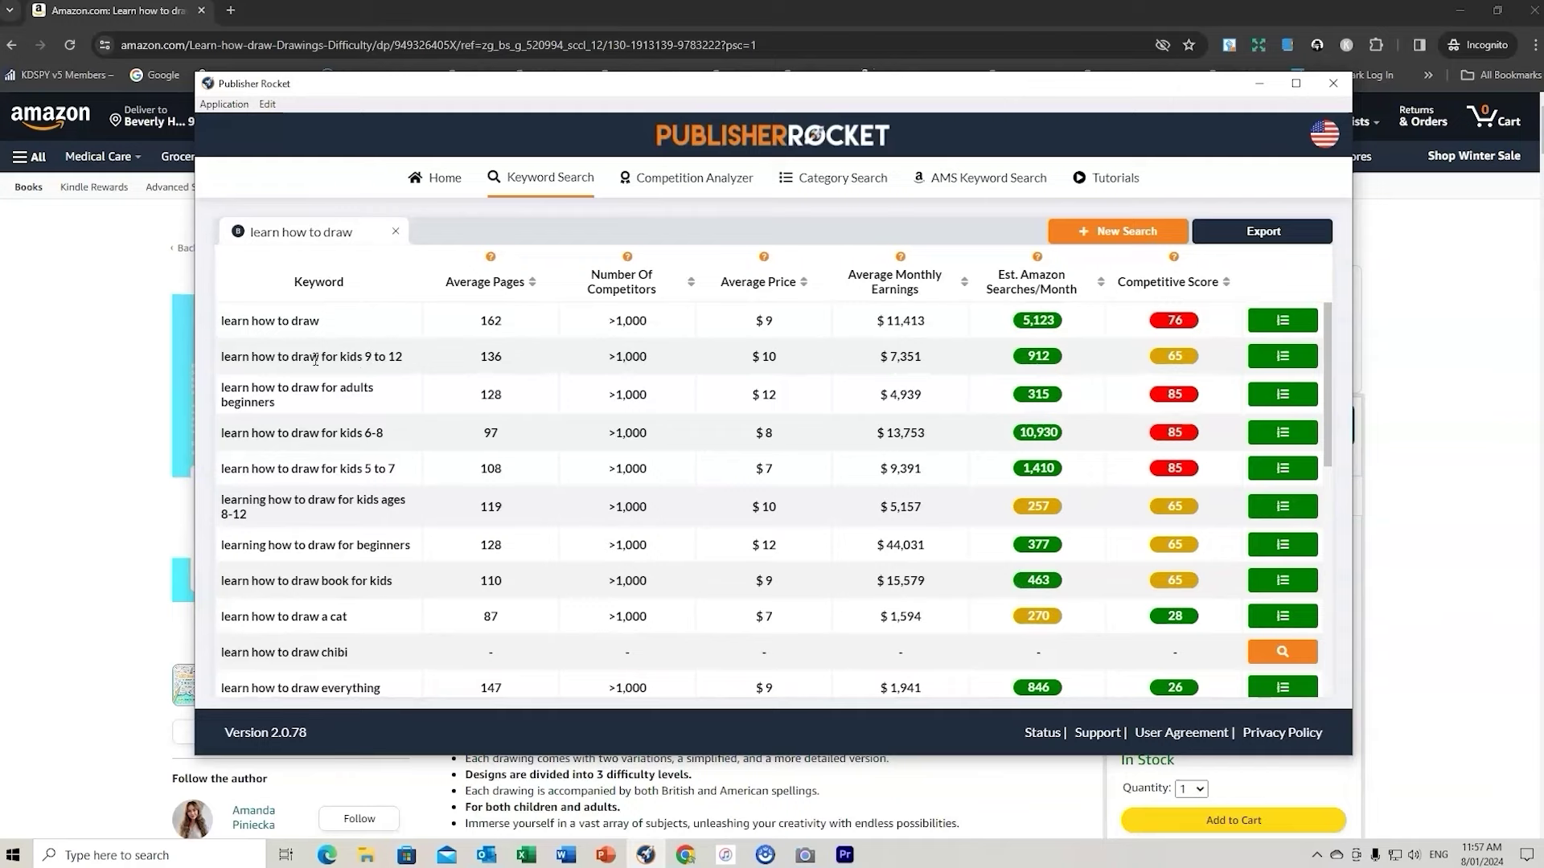
{"action": "left_click", "coordinate": [1285, 358]}
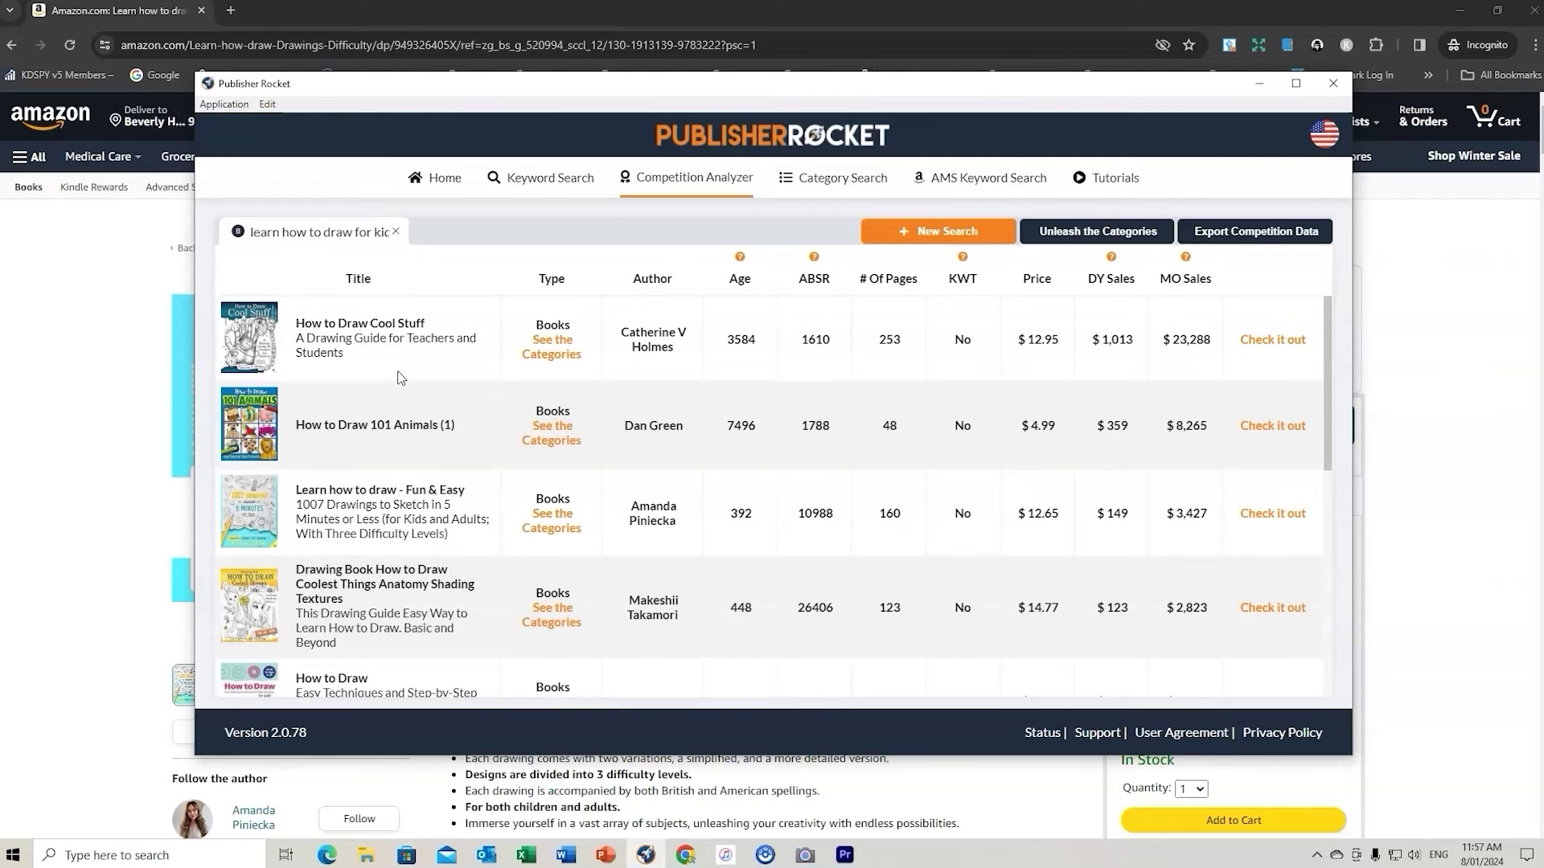
{"action": "scroll", "coordinate": [406, 366], "scroll_direction": "down", "scroll_amount": 1}
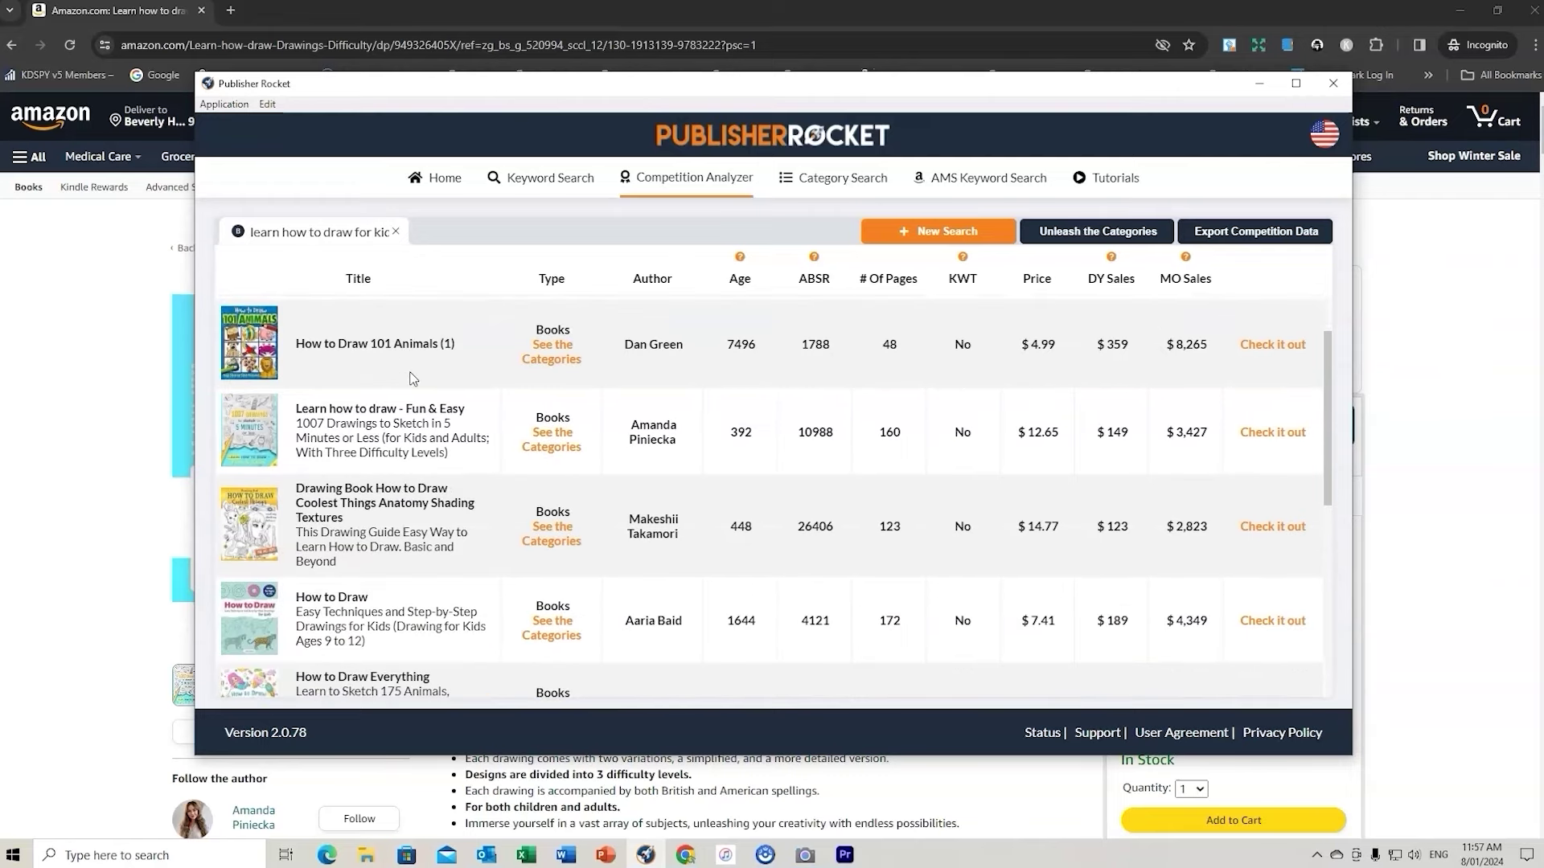
{"action": "scroll", "coordinate": [414, 376], "scroll_direction": "up", "scroll_amount": 1}
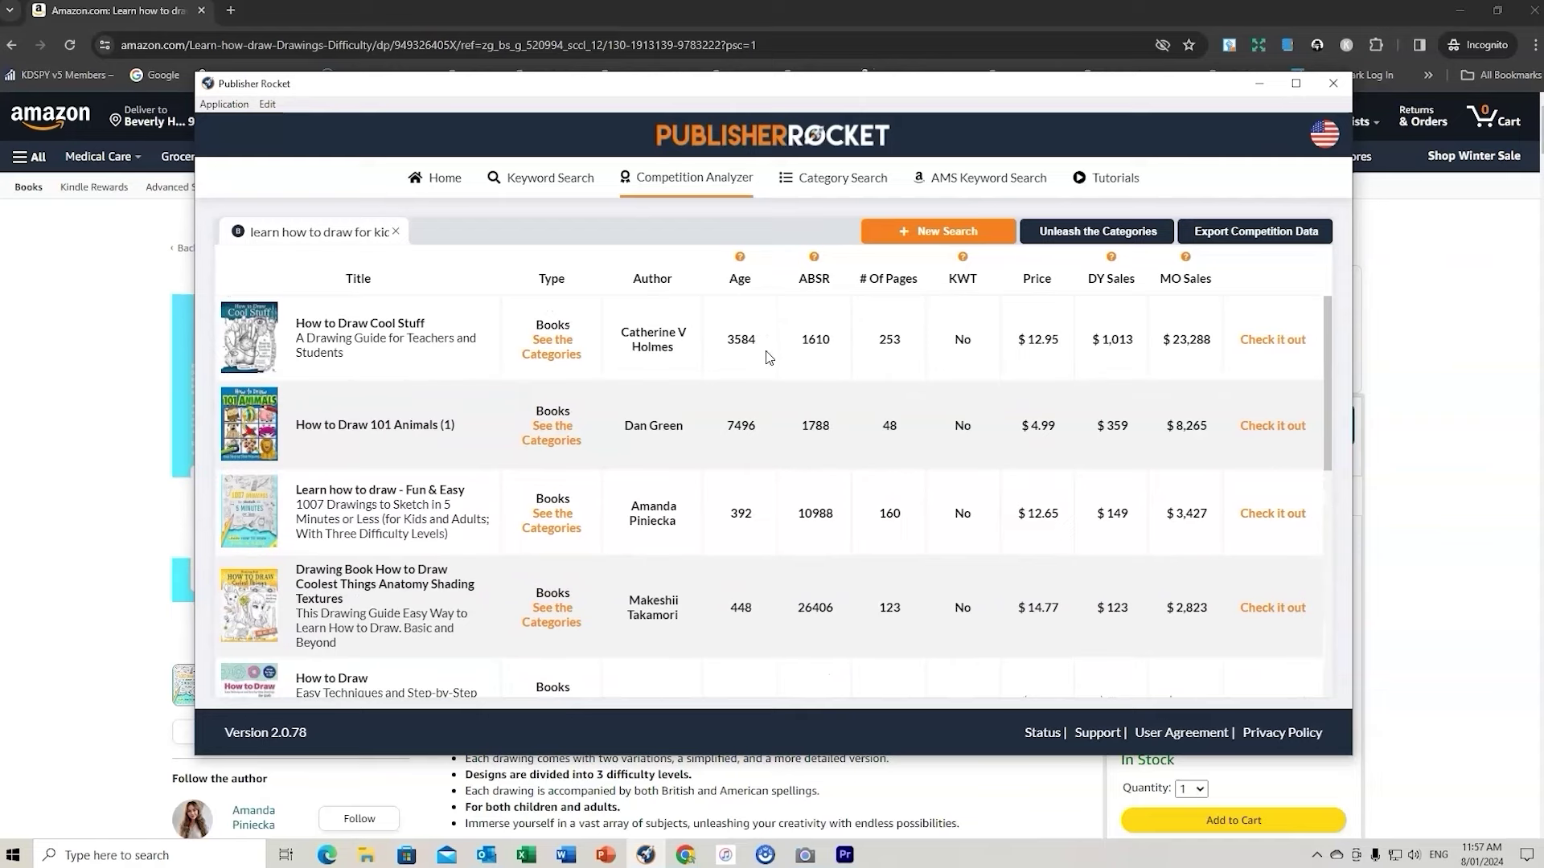
{"action": "scroll", "coordinate": [748, 368], "scroll_direction": "down", "scroll_amount": 2}
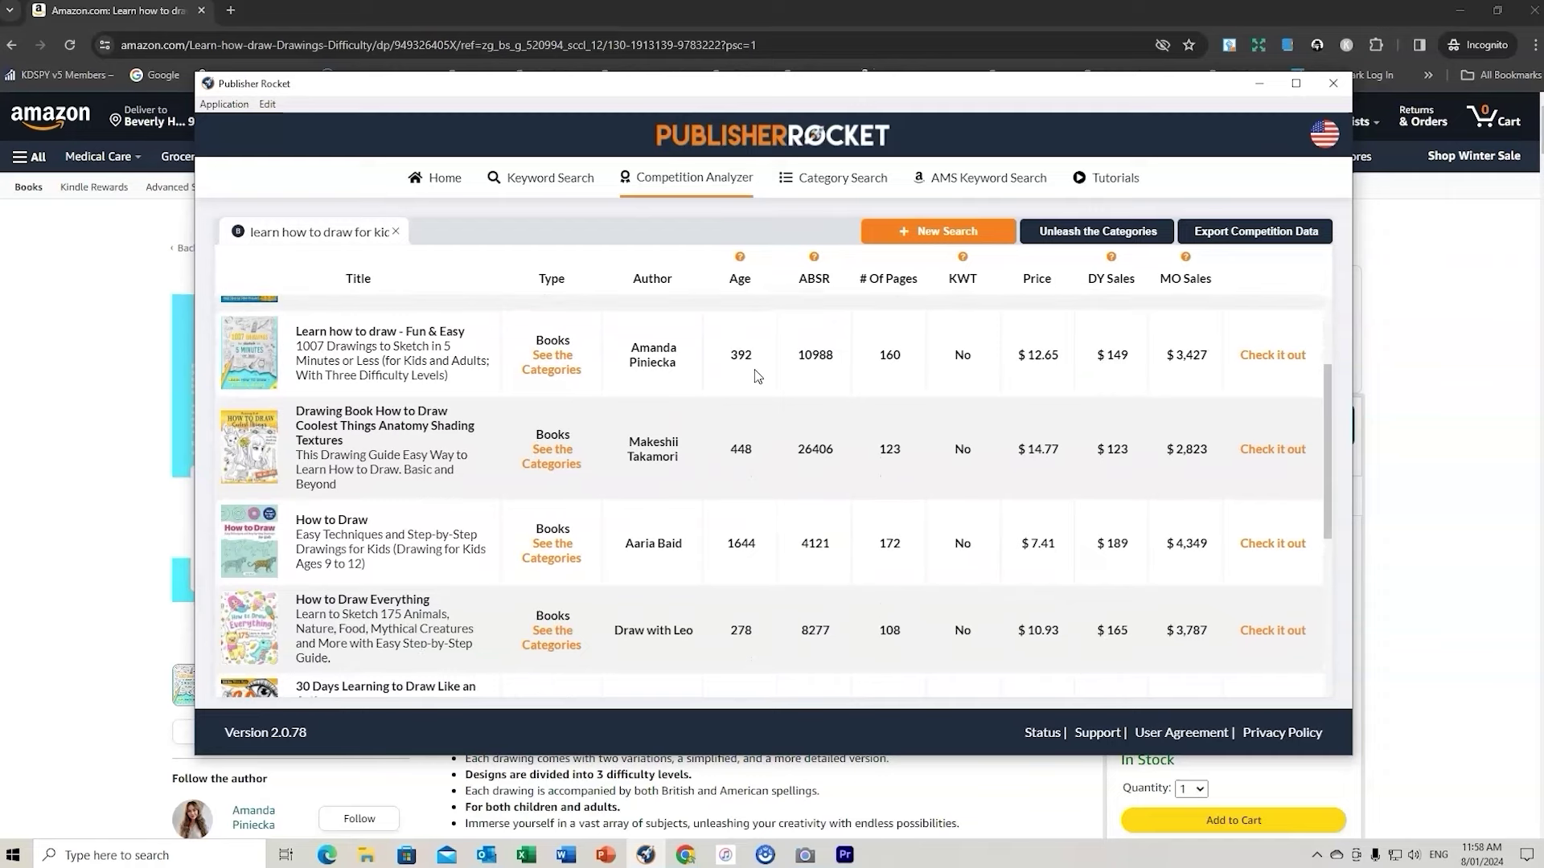
{"action": "scroll", "coordinate": [754, 369], "scroll_direction": "up", "scroll_amount": 1}
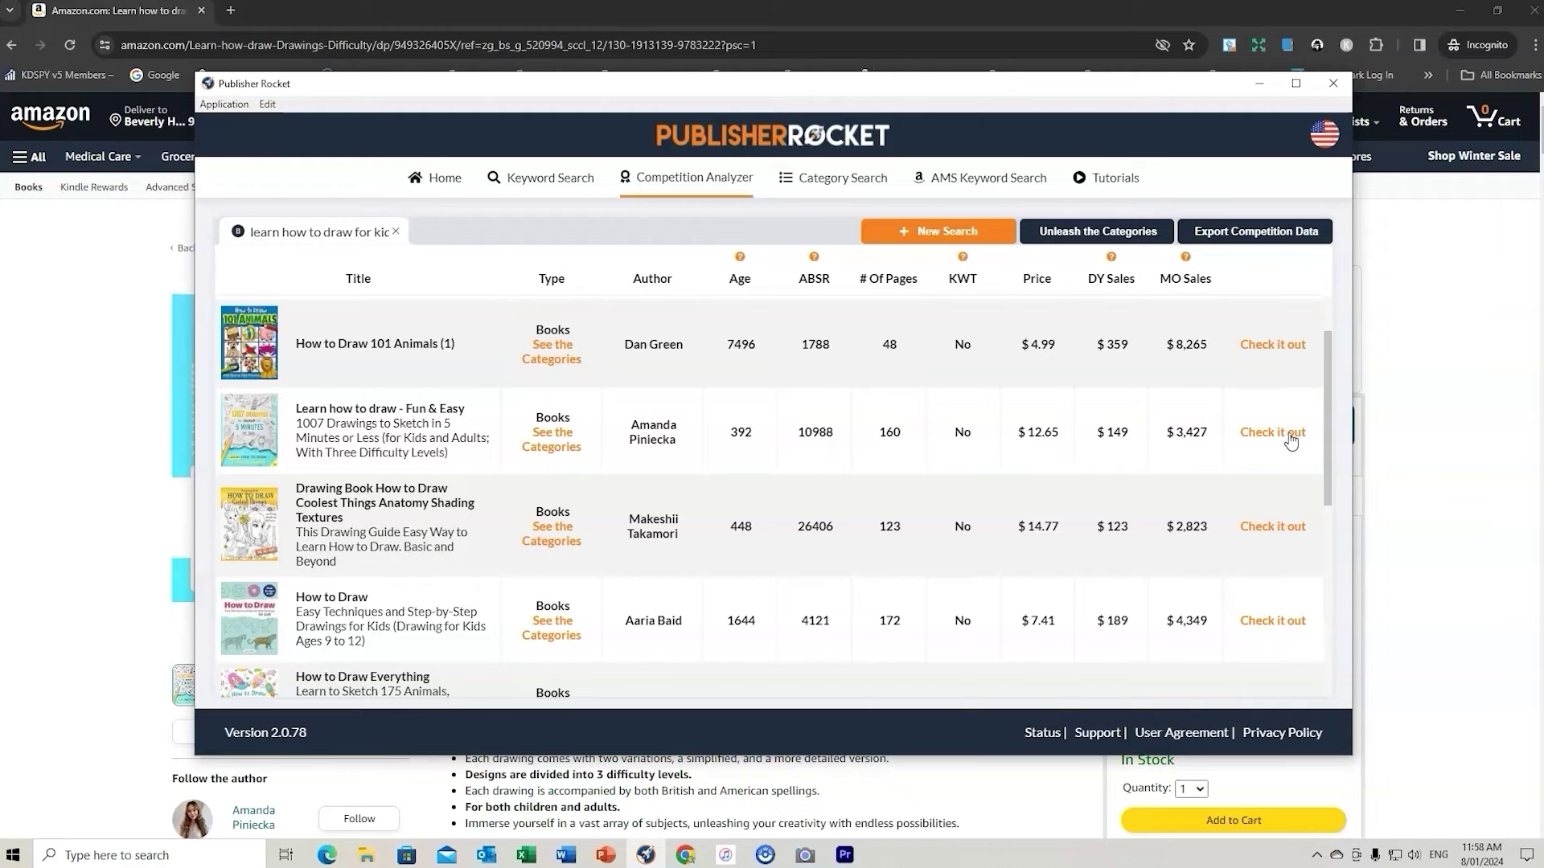
- Check the categories of "Learn how to draw - Fun & Easy", view the Figure Drawing insights and related categories, and return to the competitors
{"action": "left_click", "coordinate": [554, 440]}
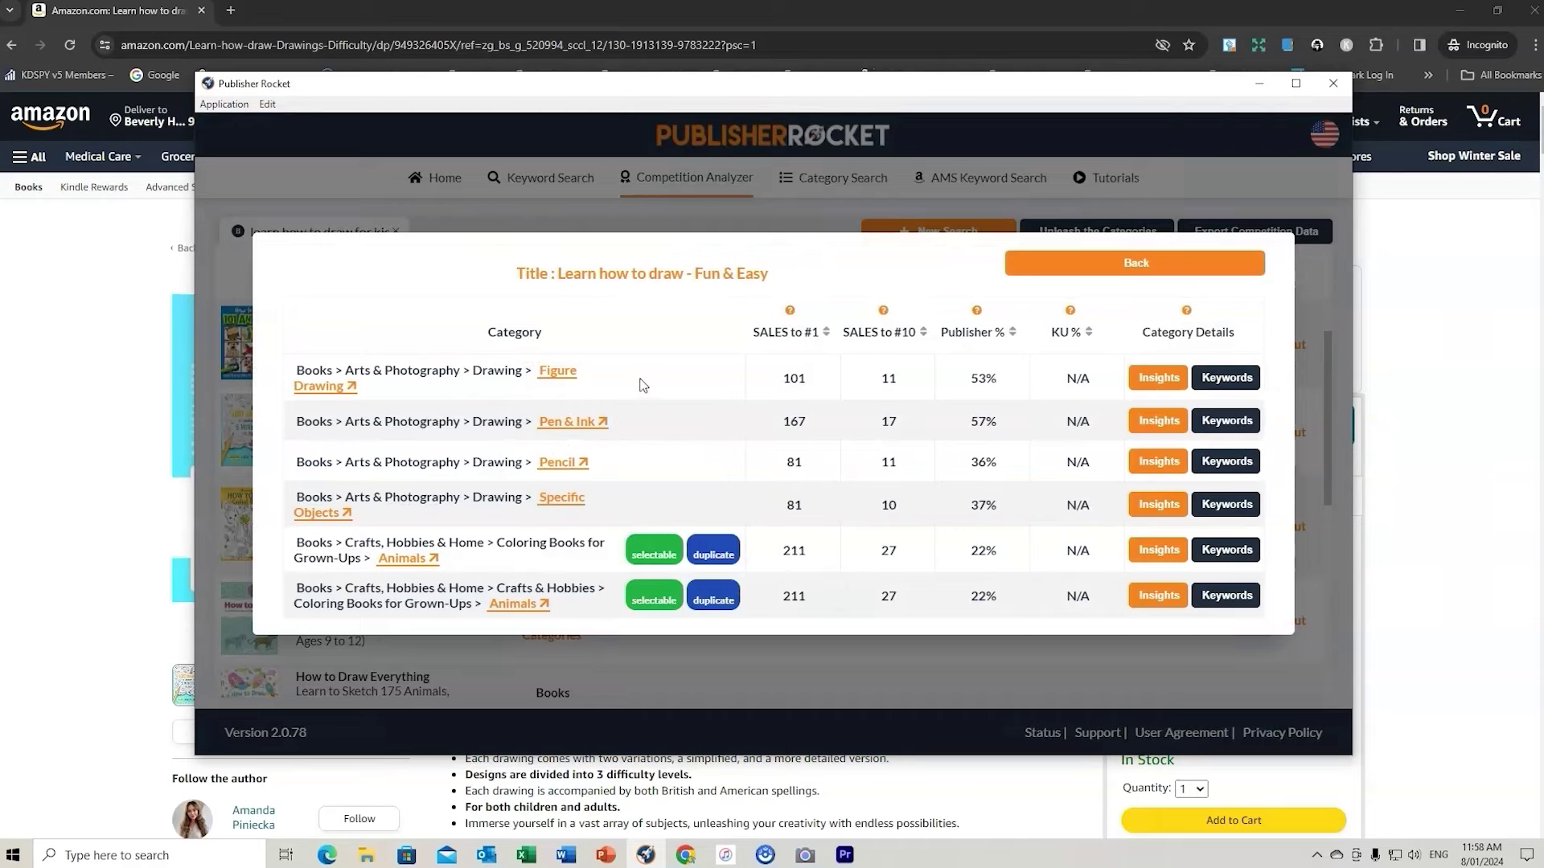
{"action": "left_click", "coordinate": [1158, 384]}
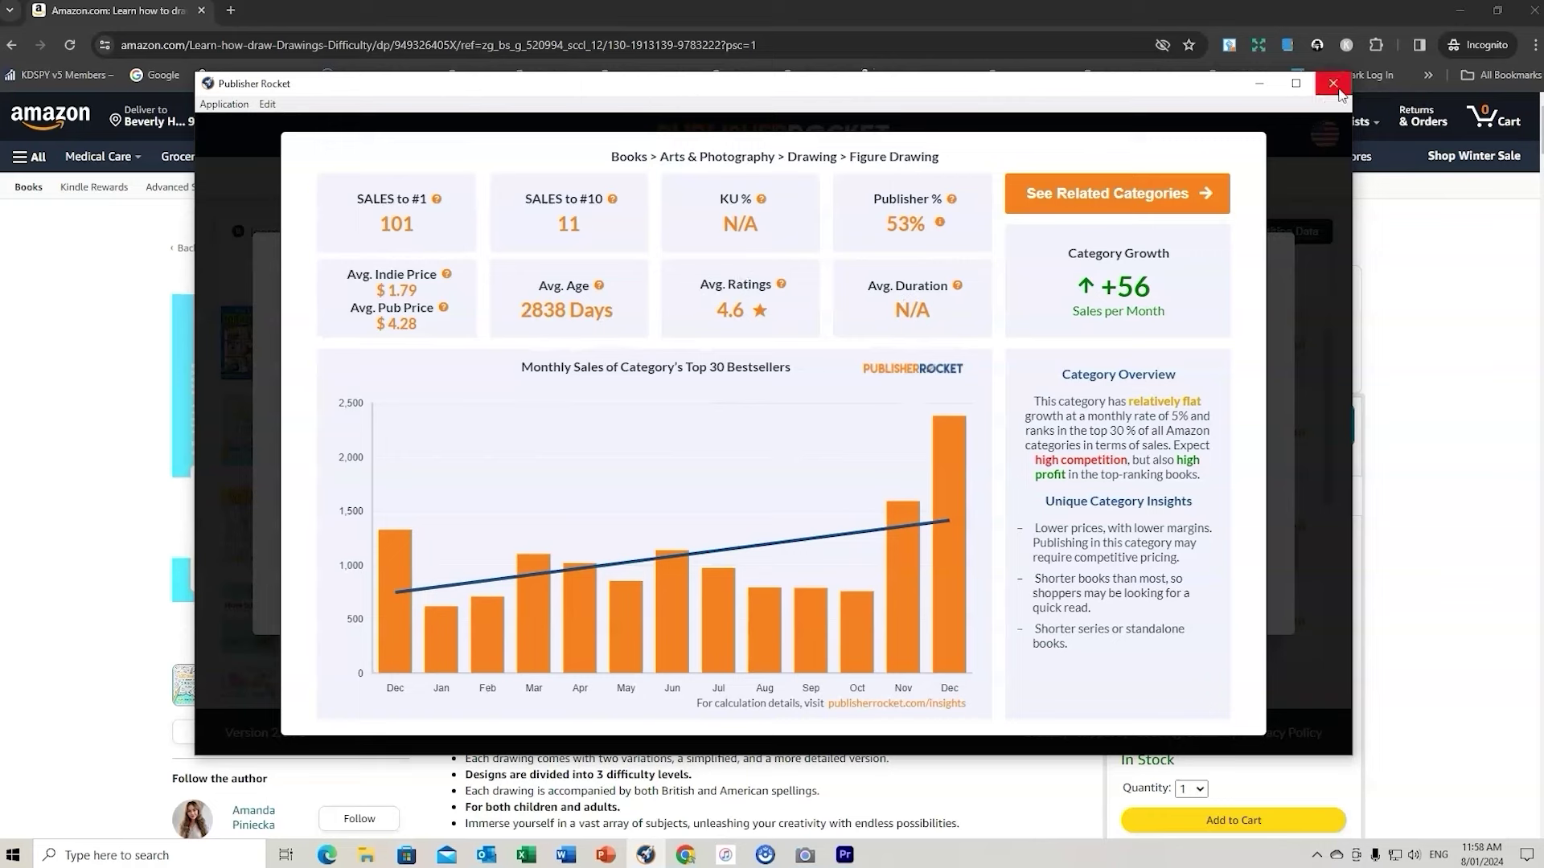
{"action": "left_click", "coordinate": [1178, 198]}
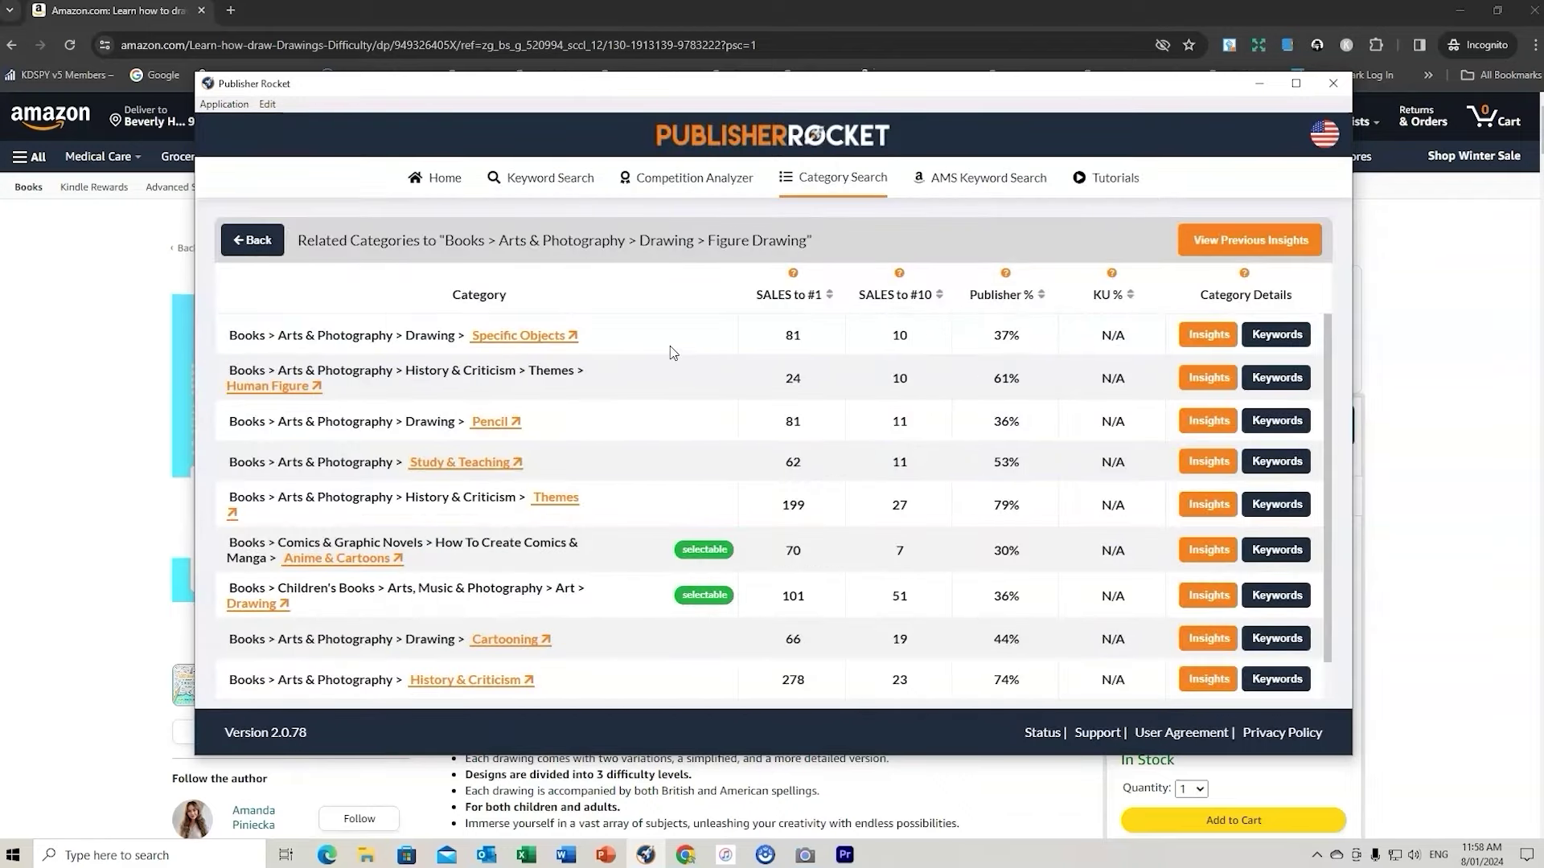
{"action": "left_click", "coordinate": [249, 240]}
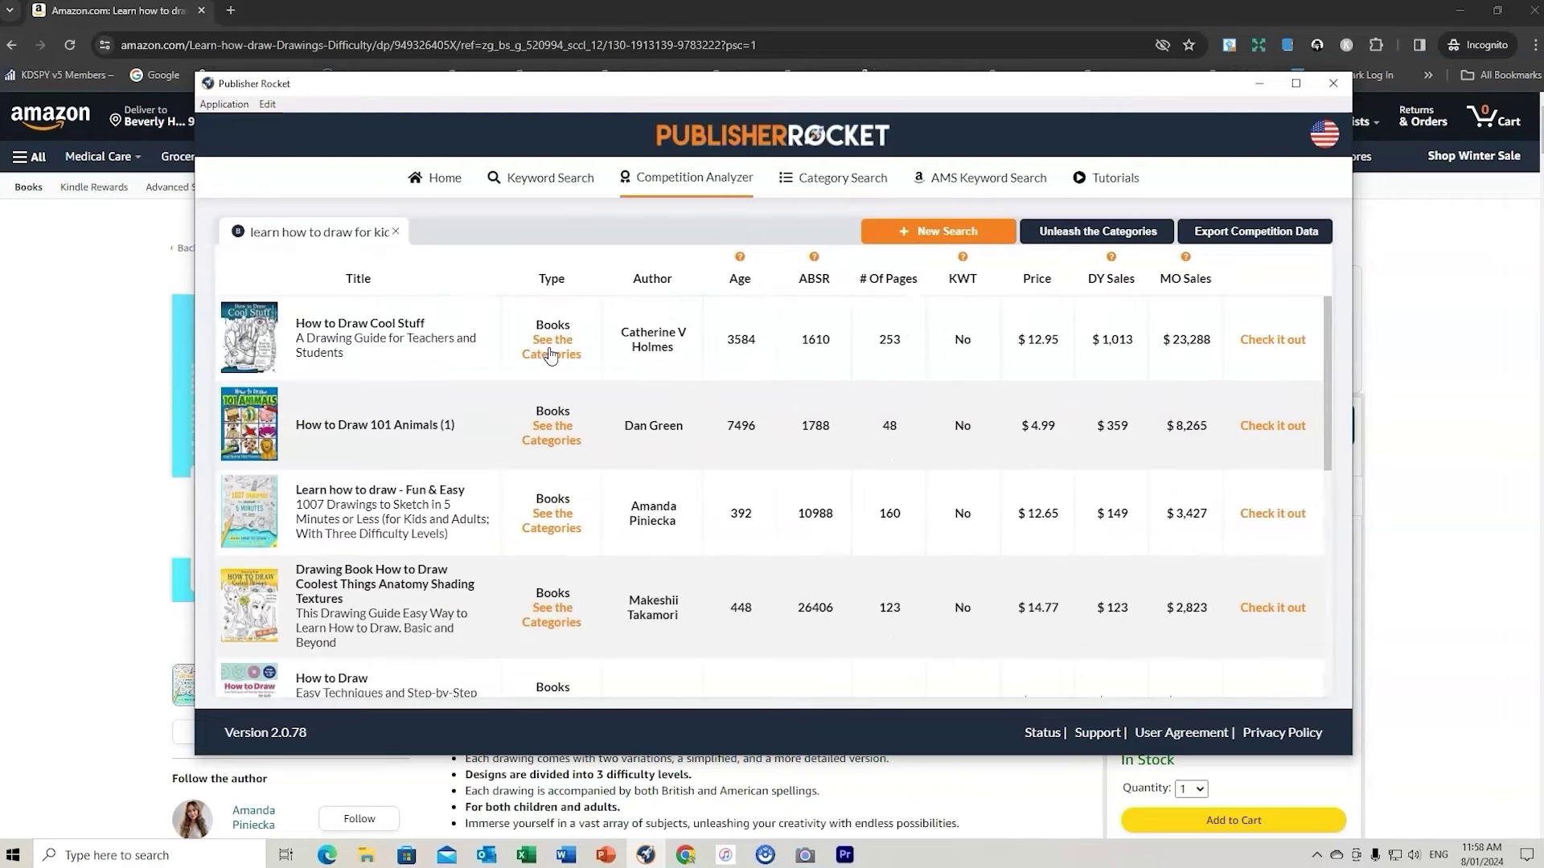
- Reopen the categories of "Learn how to draw - Fun & Easy", review the Figure Drawing category's keywords, and return to the competitor list
{"action": "scroll", "coordinate": [563, 439], "scroll_direction": "down", "scroll_amount": 1}
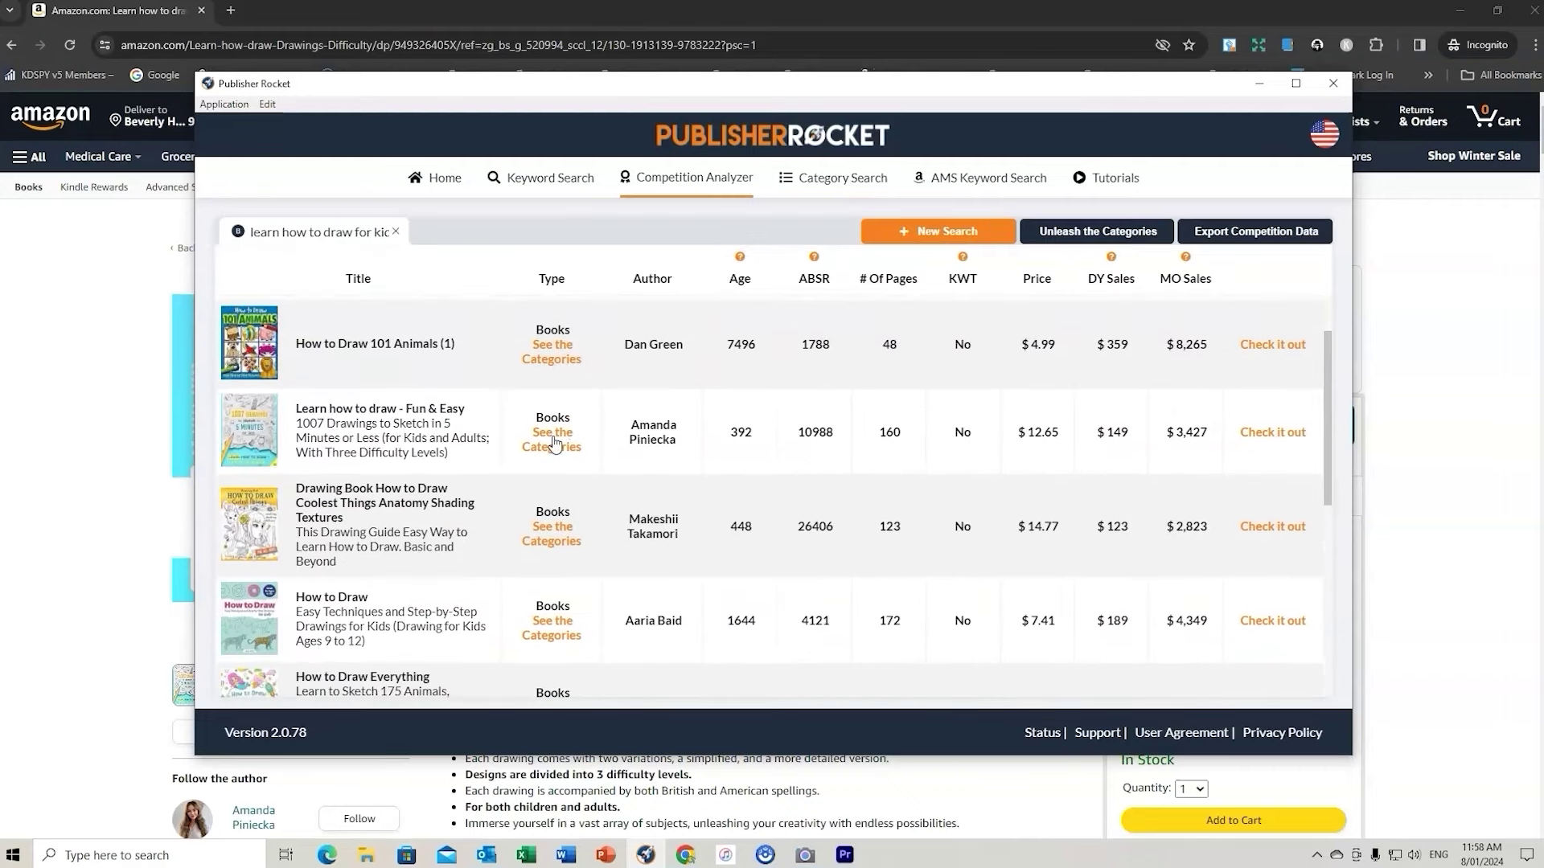
{"action": "left_click", "coordinate": [554, 442]}
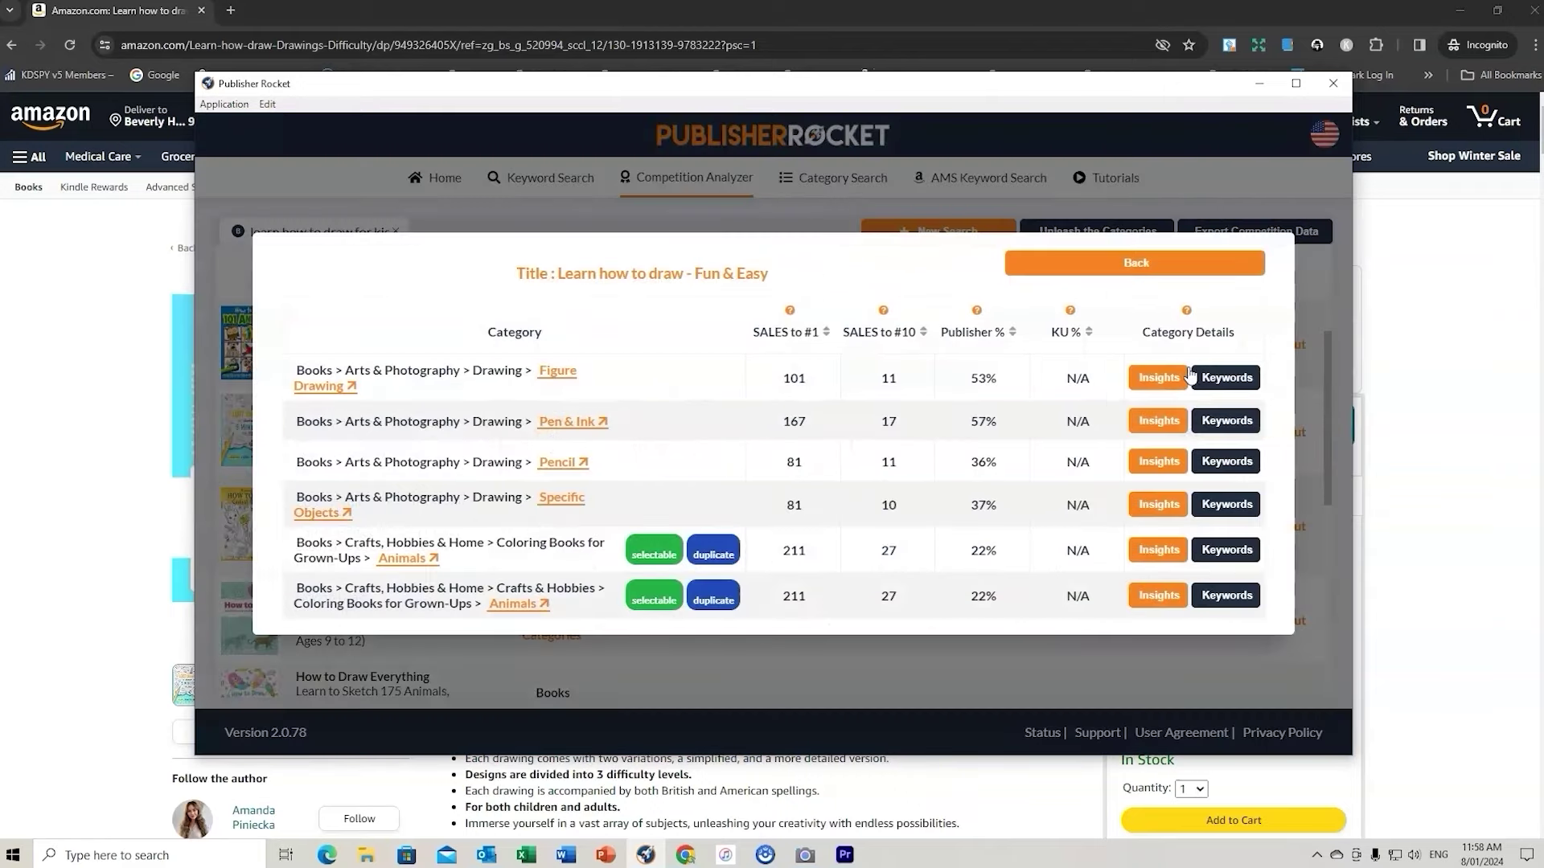
{"action": "left_click", "coordinate": [1219, 384]}
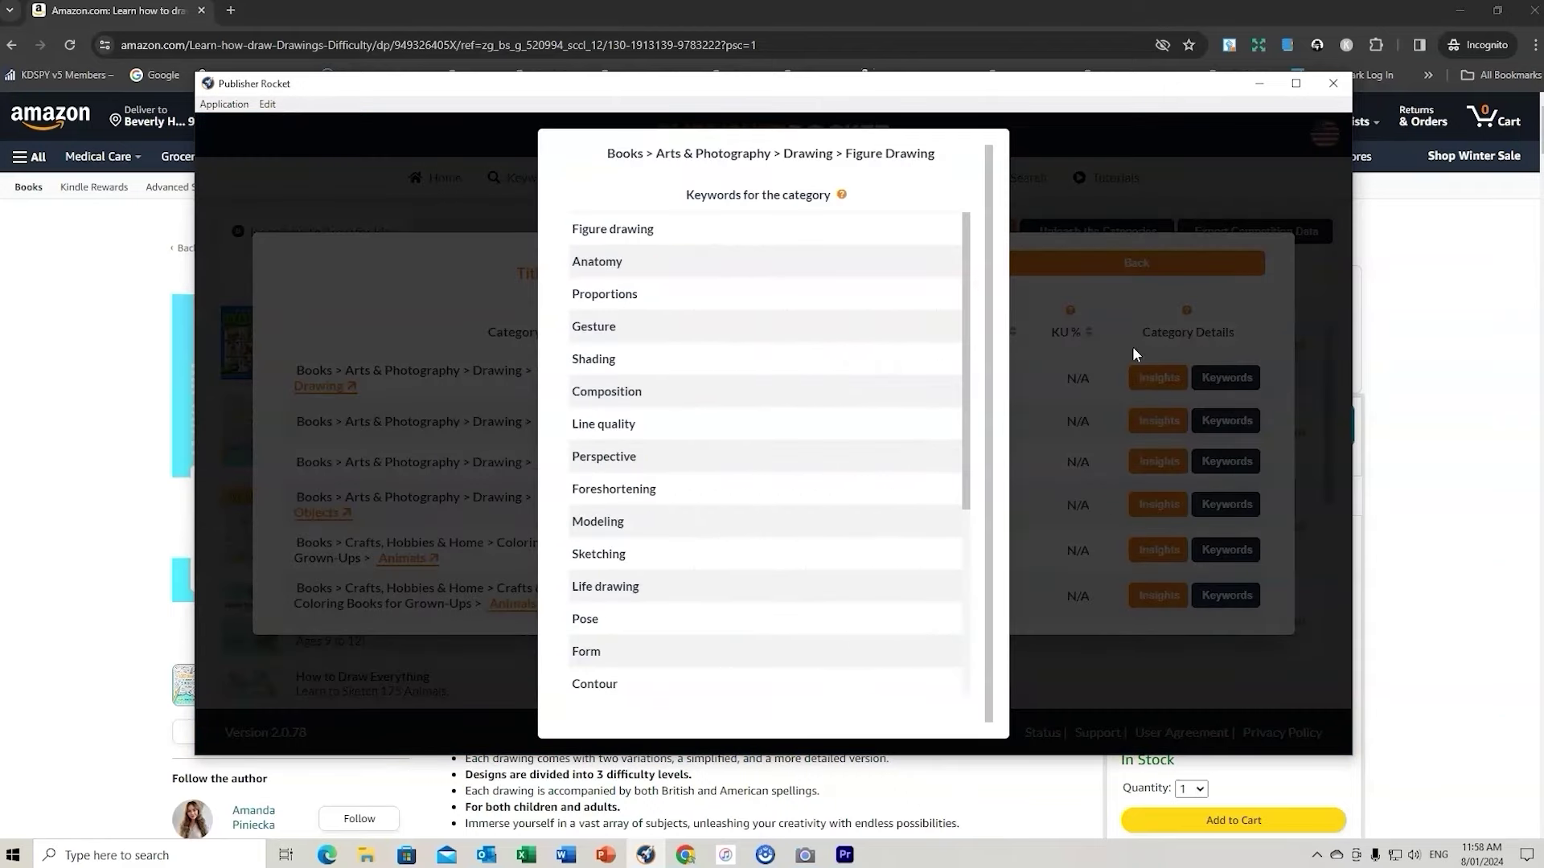
{"action": "mouse_move", "coordinate": [843, 197]}
{"action": "left_click", "coordinate": [450, 240]}
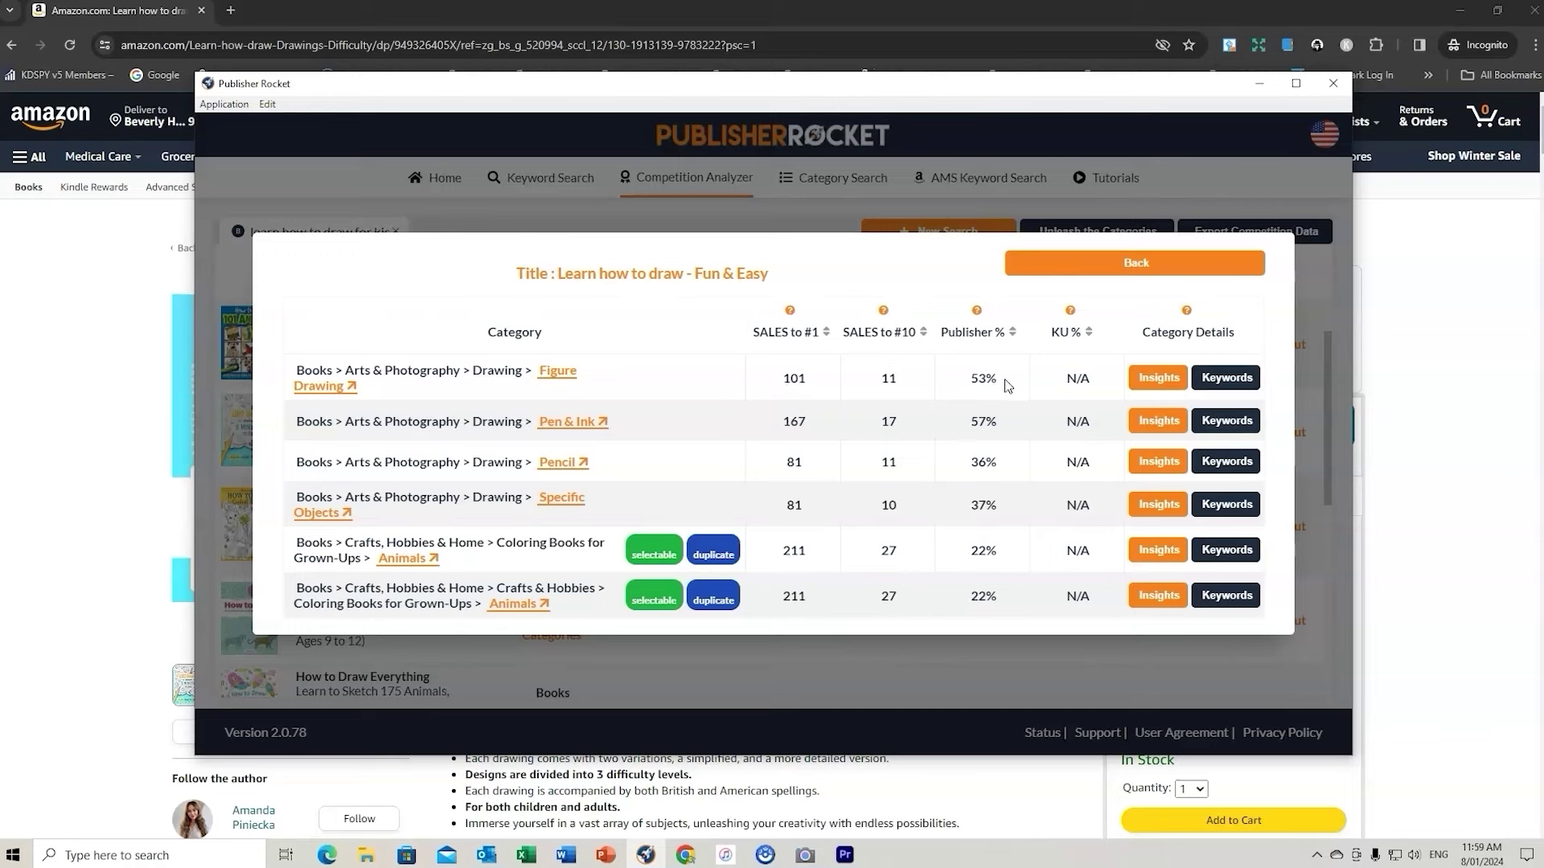
{"action": "left_click", "coordinate": [1129, 264]}
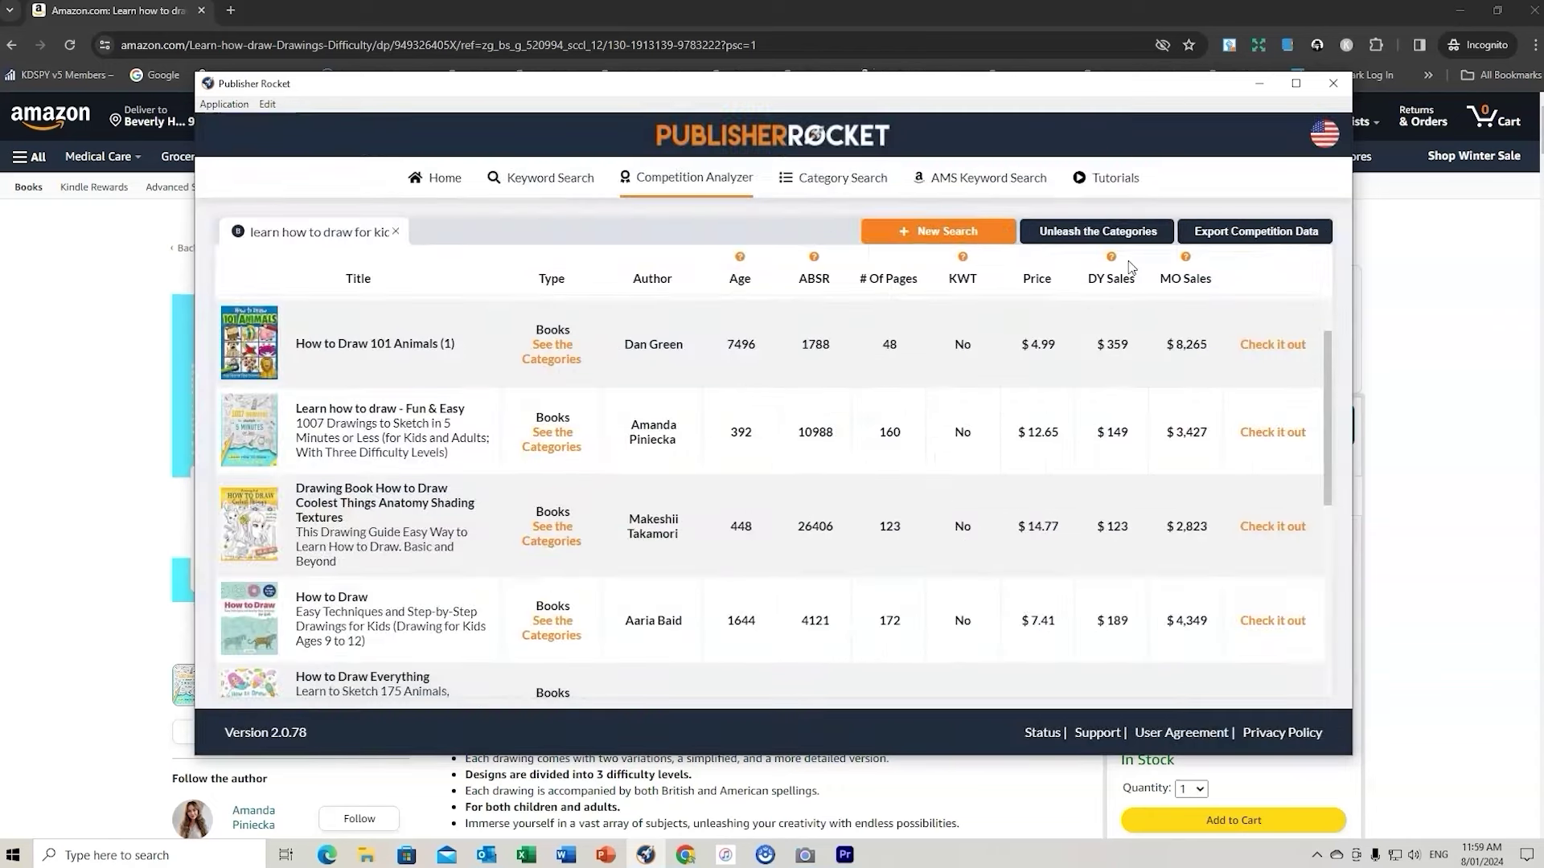
- Review the remaining competitors and show the categories of "How To Draw Everything", the book with 300 drawings of cute stuff
{"action": "scroll", "coordinate": [386, 359], "scroll_direction": "down", "scroll_amount": 3}
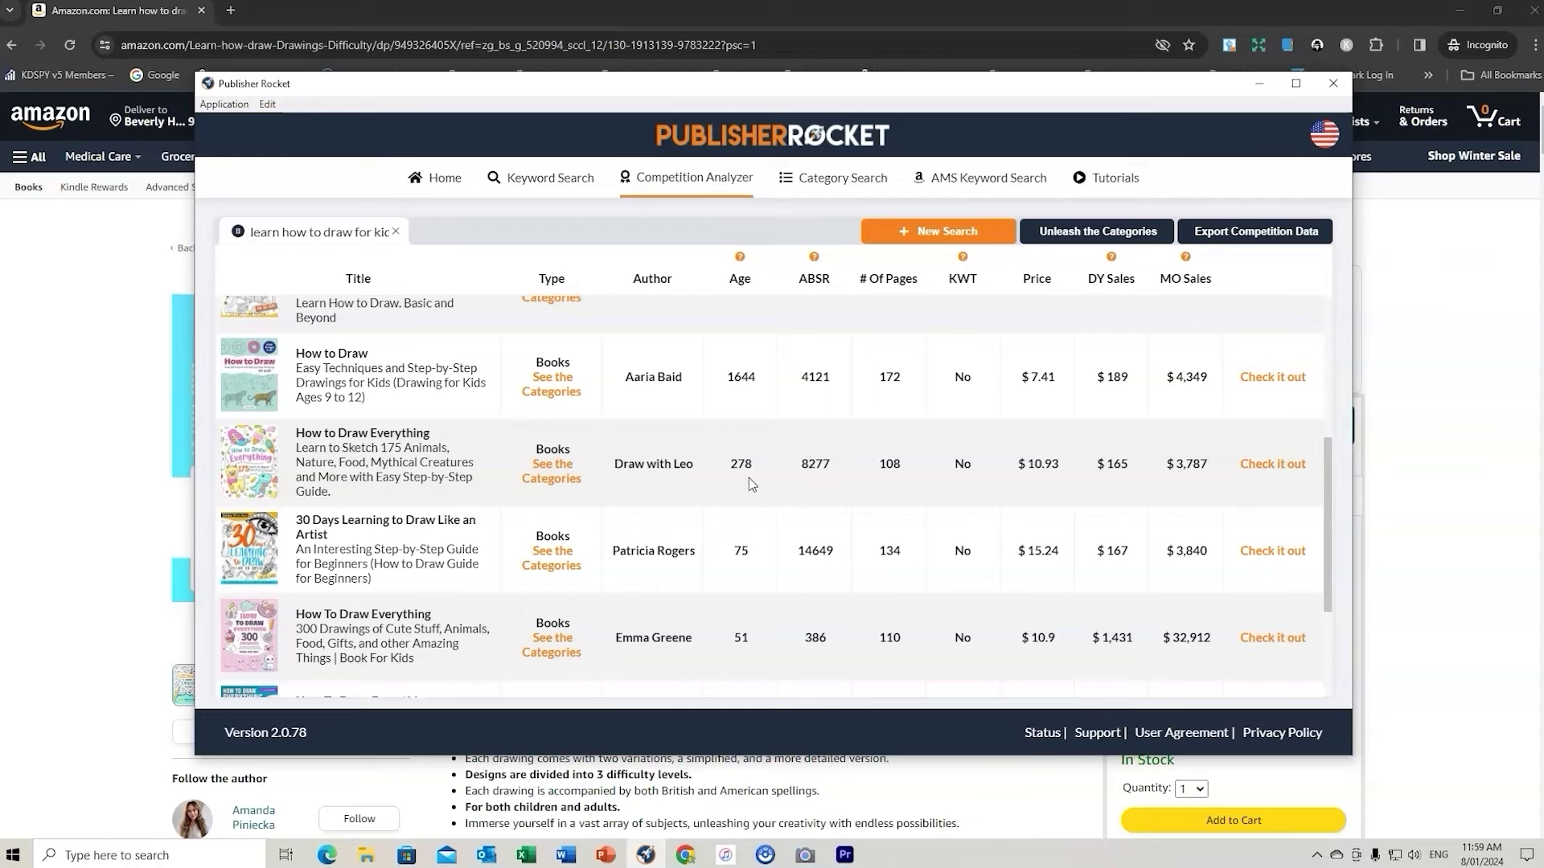
{"action": "scroll", "coordinate": [749, 478], "scroll_direction": "down", "scroll_amount": 1}
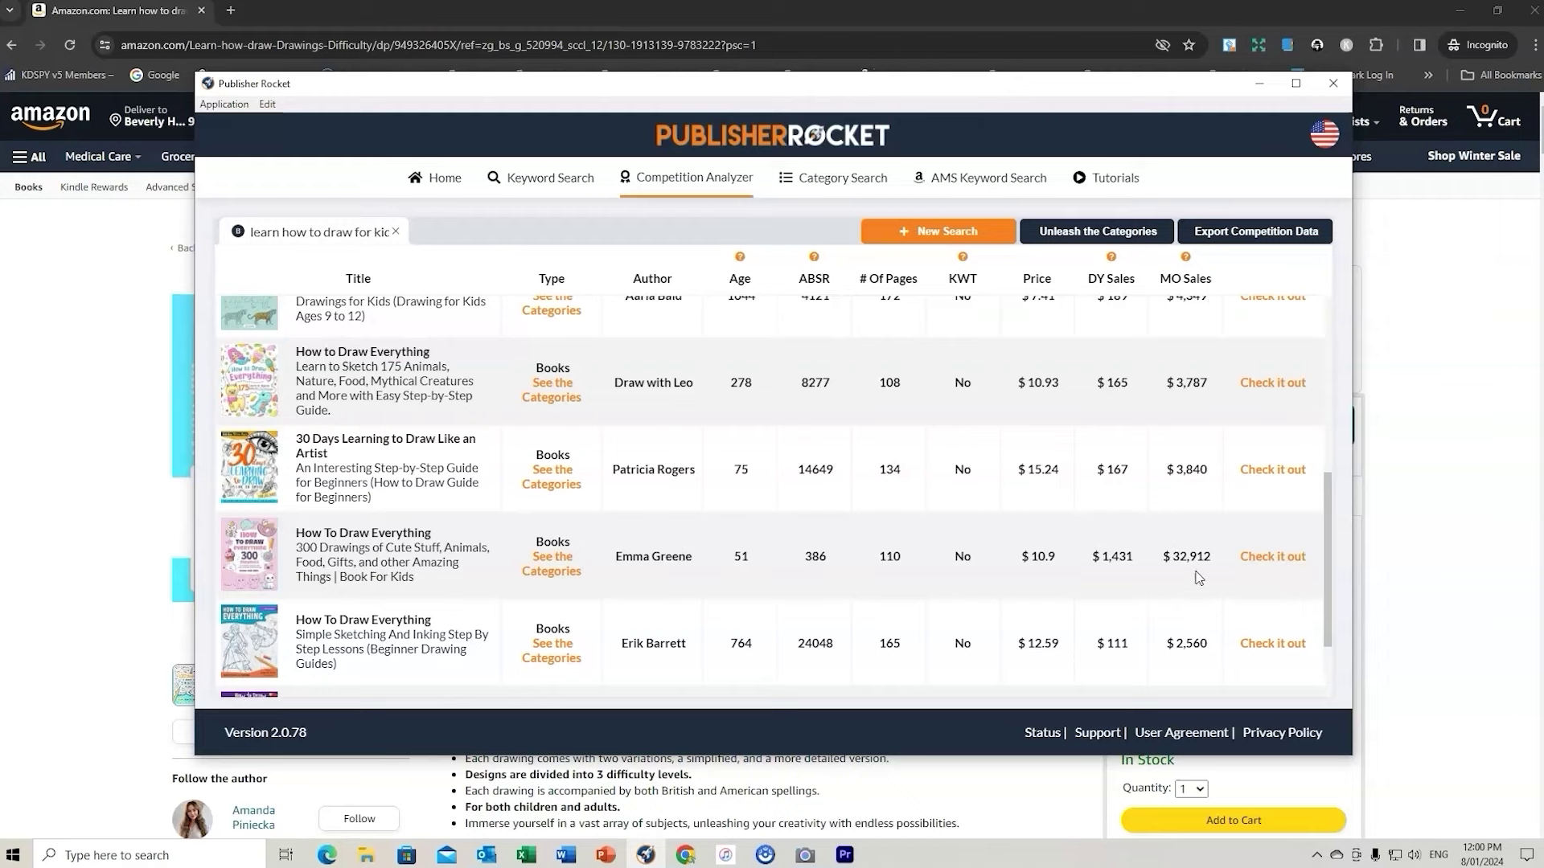
{"action": "left_click", "coordinate": [544, 568]}
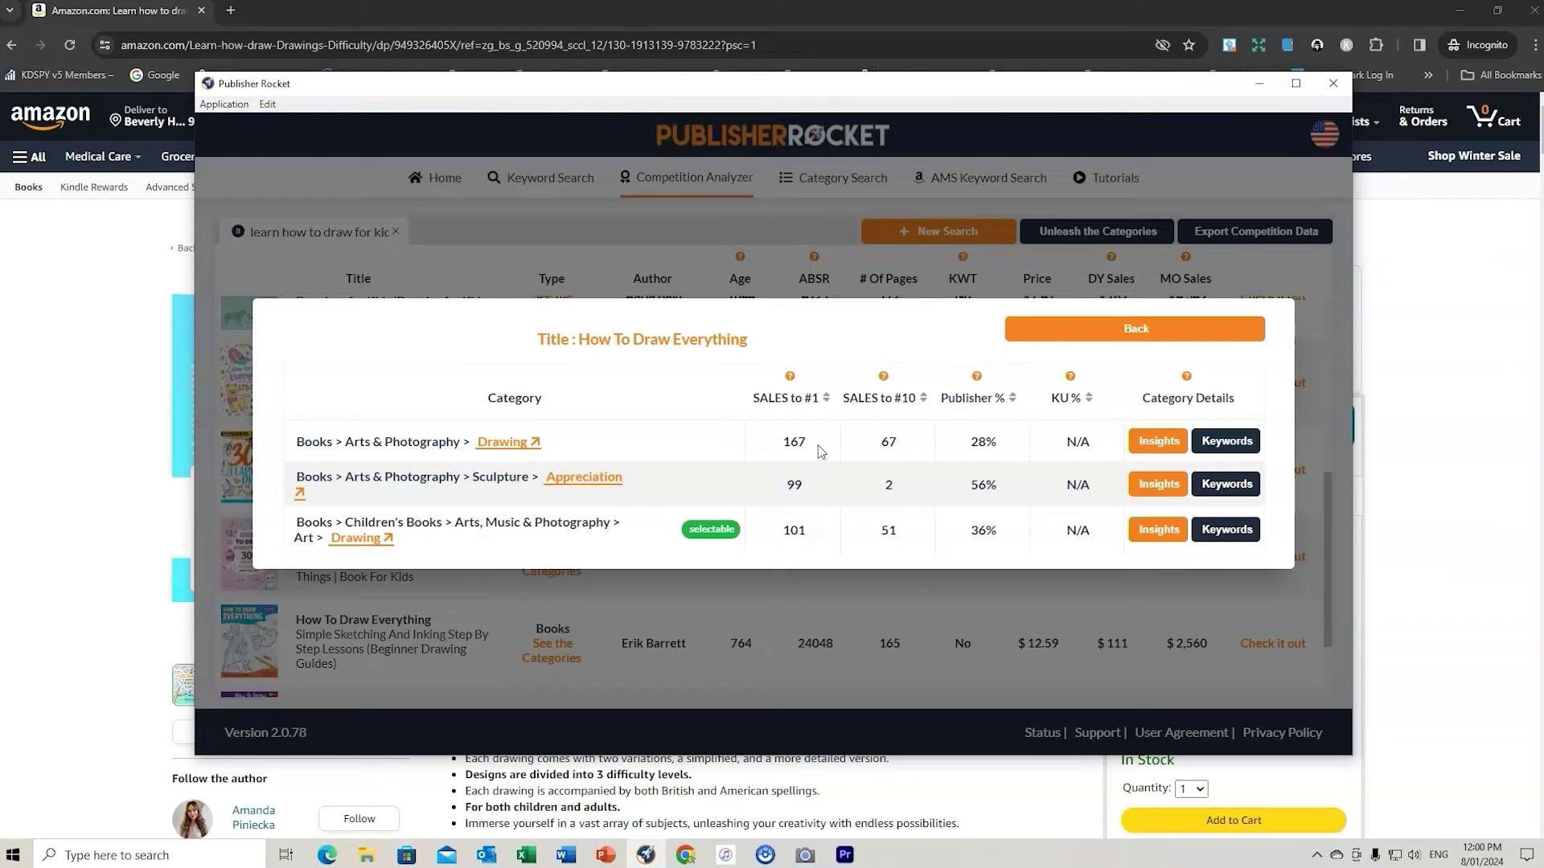
- View the insights of the Arts & Photography Drawing category and of its related Coloring Books for Grown-Ups category
{"action": "left_click", "coordinate": [1152, 447]}
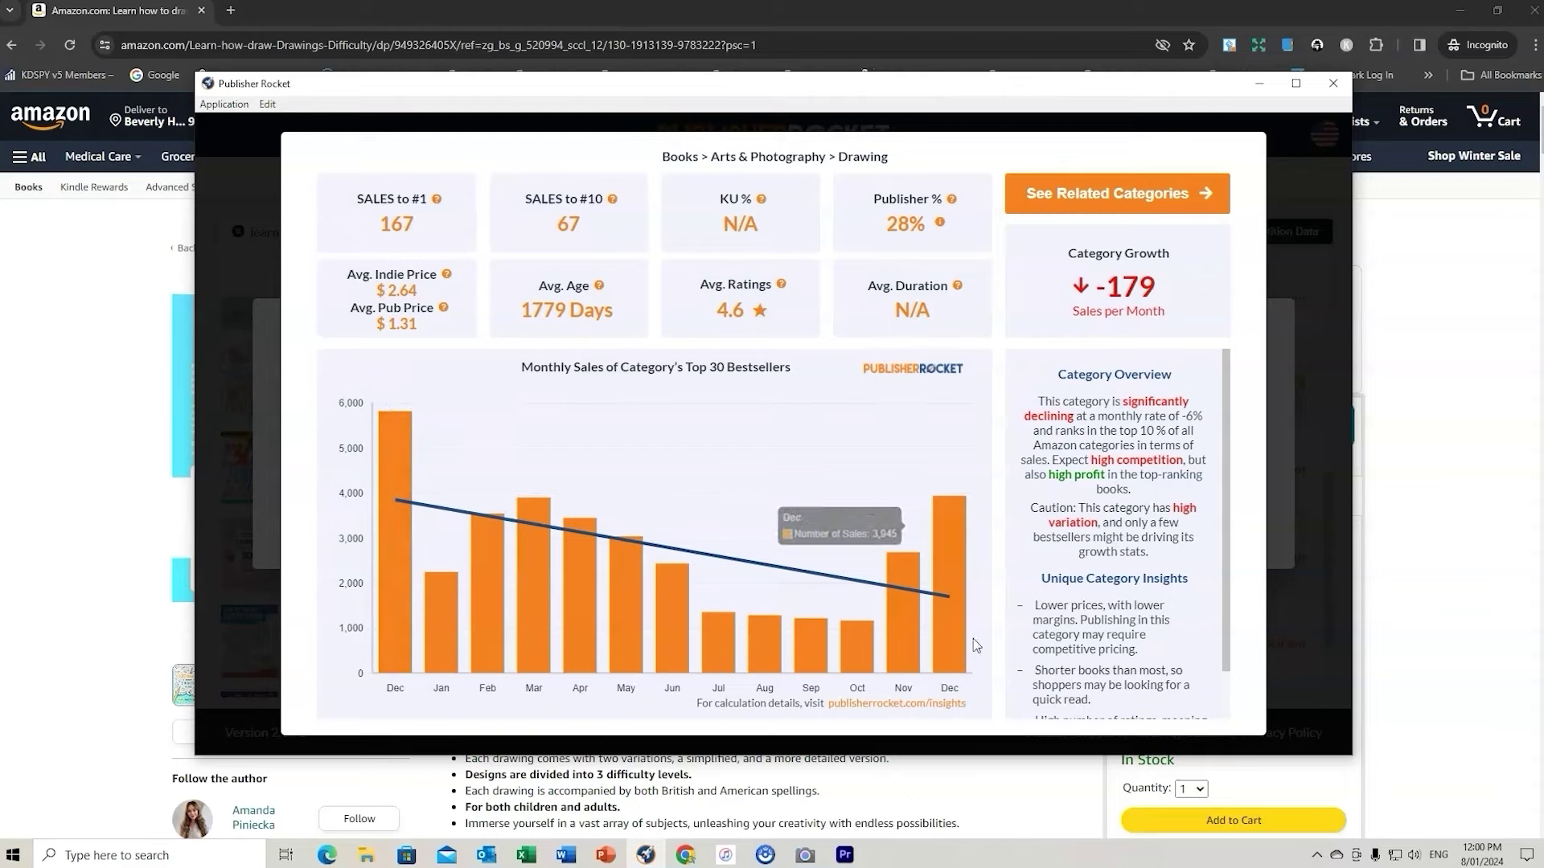
{"action": "left_click", "coordinate": [1118, 201]}
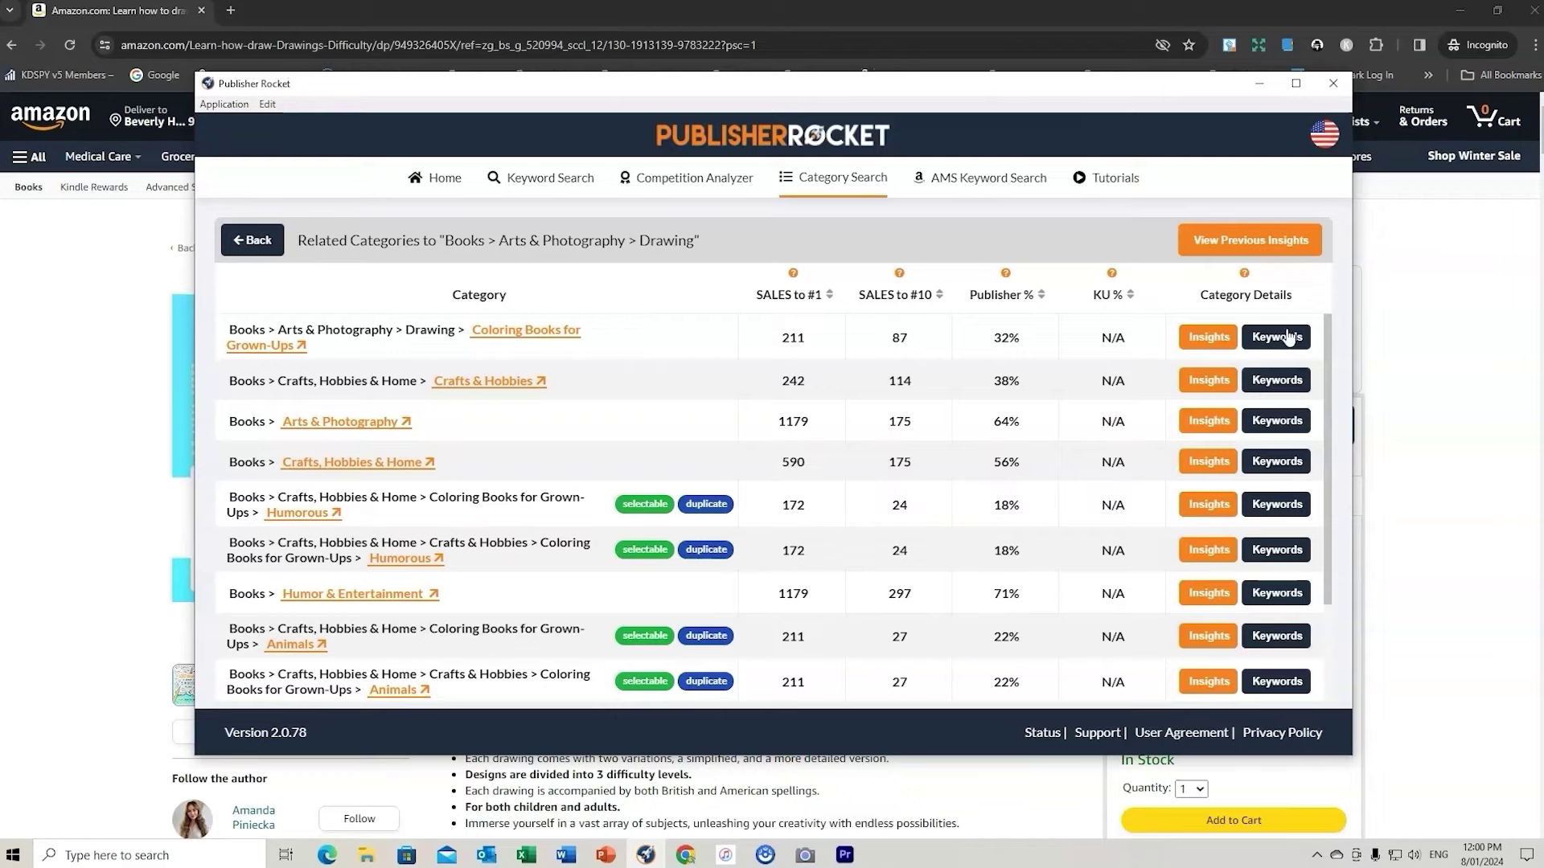
{"action": "left_click", "coordinate": [1198, 337]}
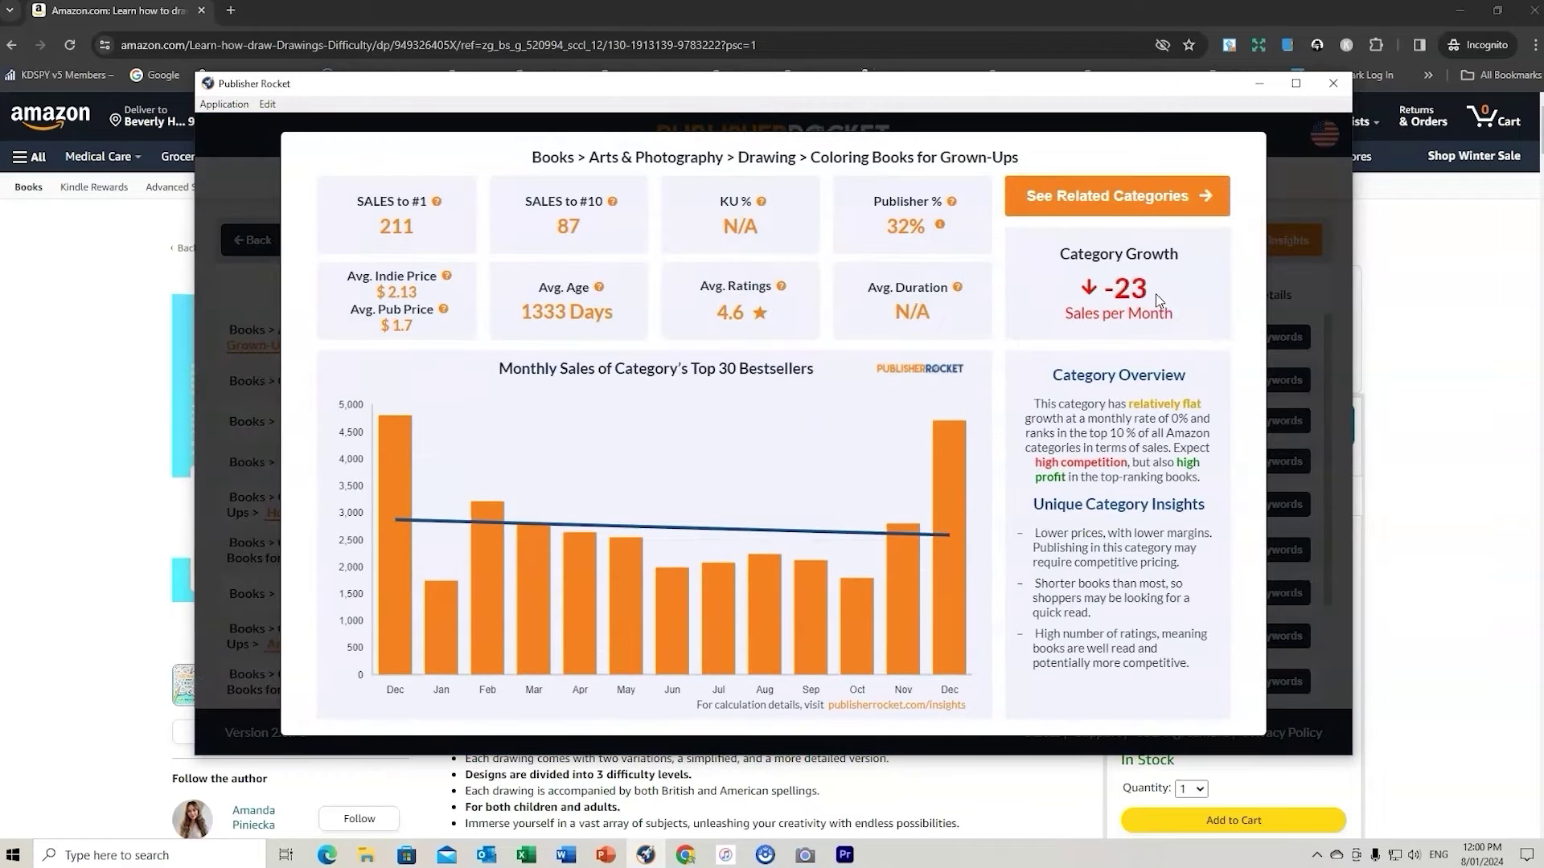
- Look through the categories related to Drawing, view the Cartooning category's insights and related categories, and return to the competitor list
{"action": "left_click", "coordinate": [1188, 200]}
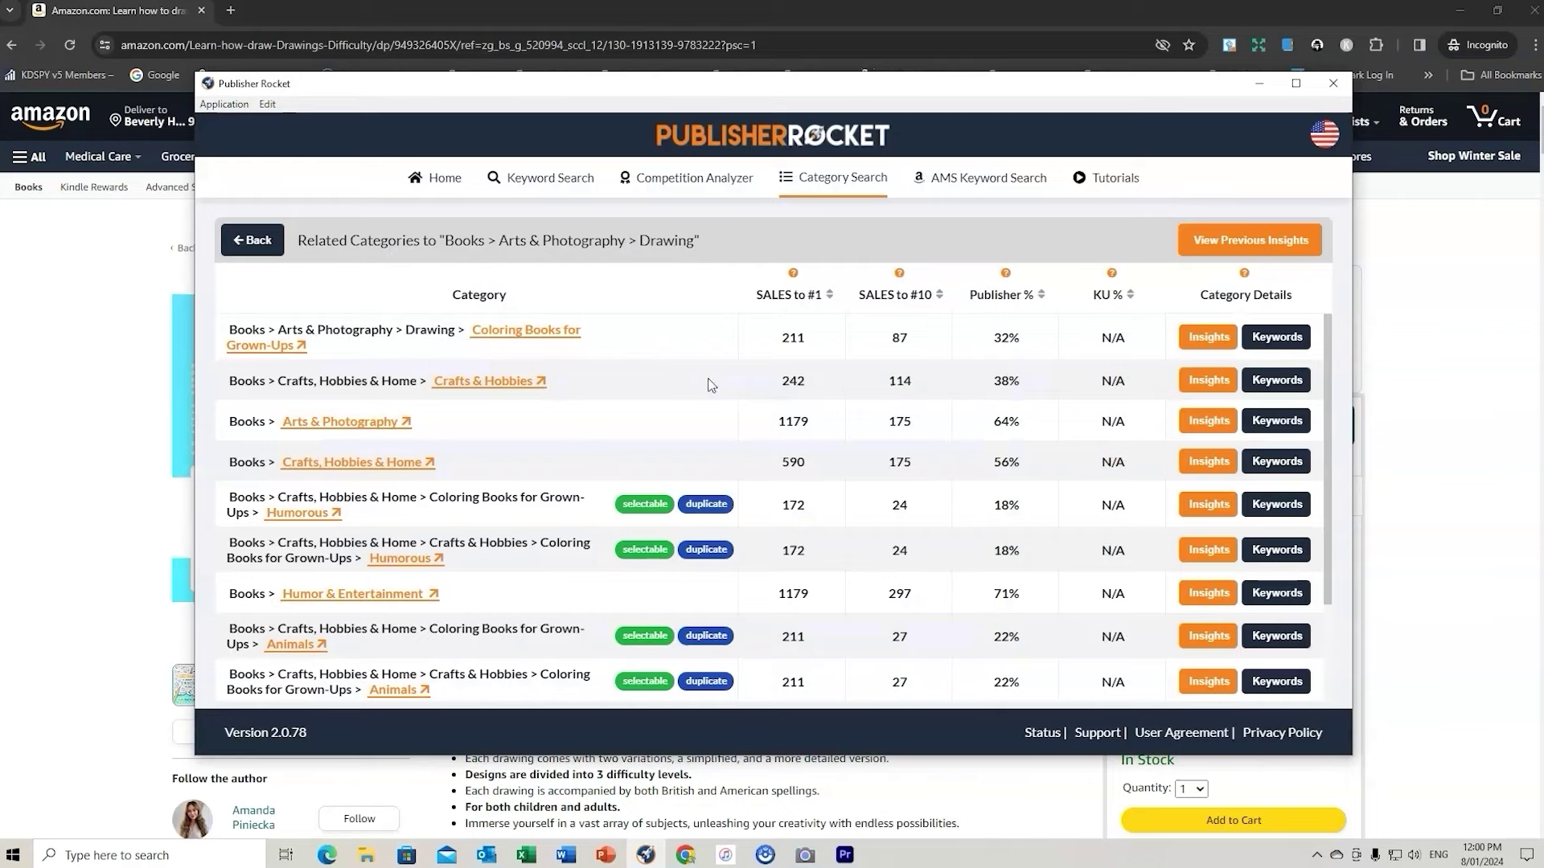
{"action": "scroll", "coordinate": [627, 408], "scroll_direction": "down", "scroll_amount": 1}
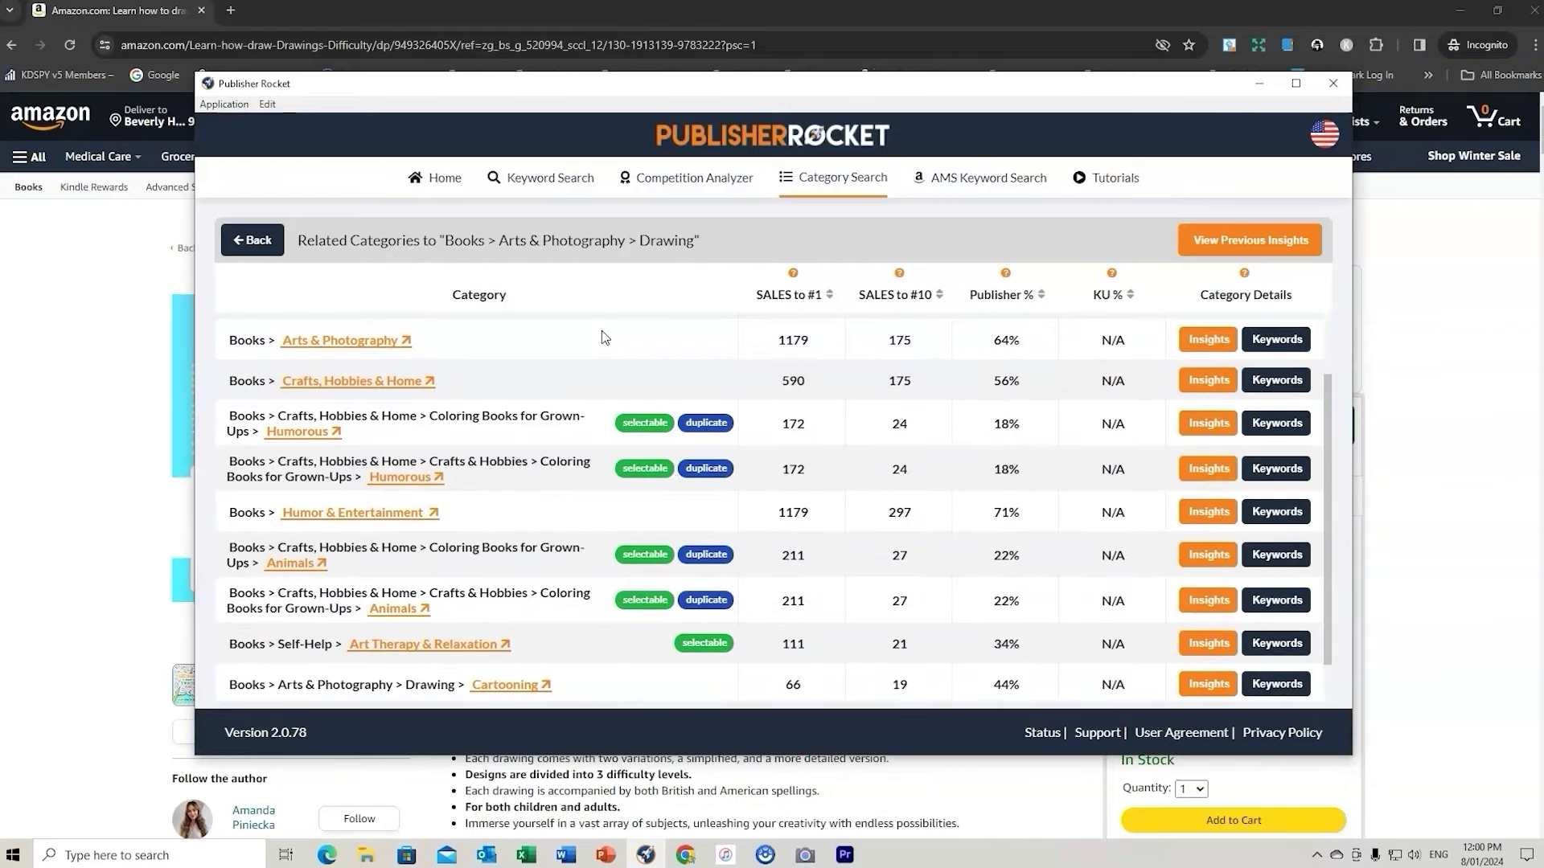
{"action": "scroll", "coordinate": [605, 338], "scroll_direction": "down", "scroll_amount": 1}
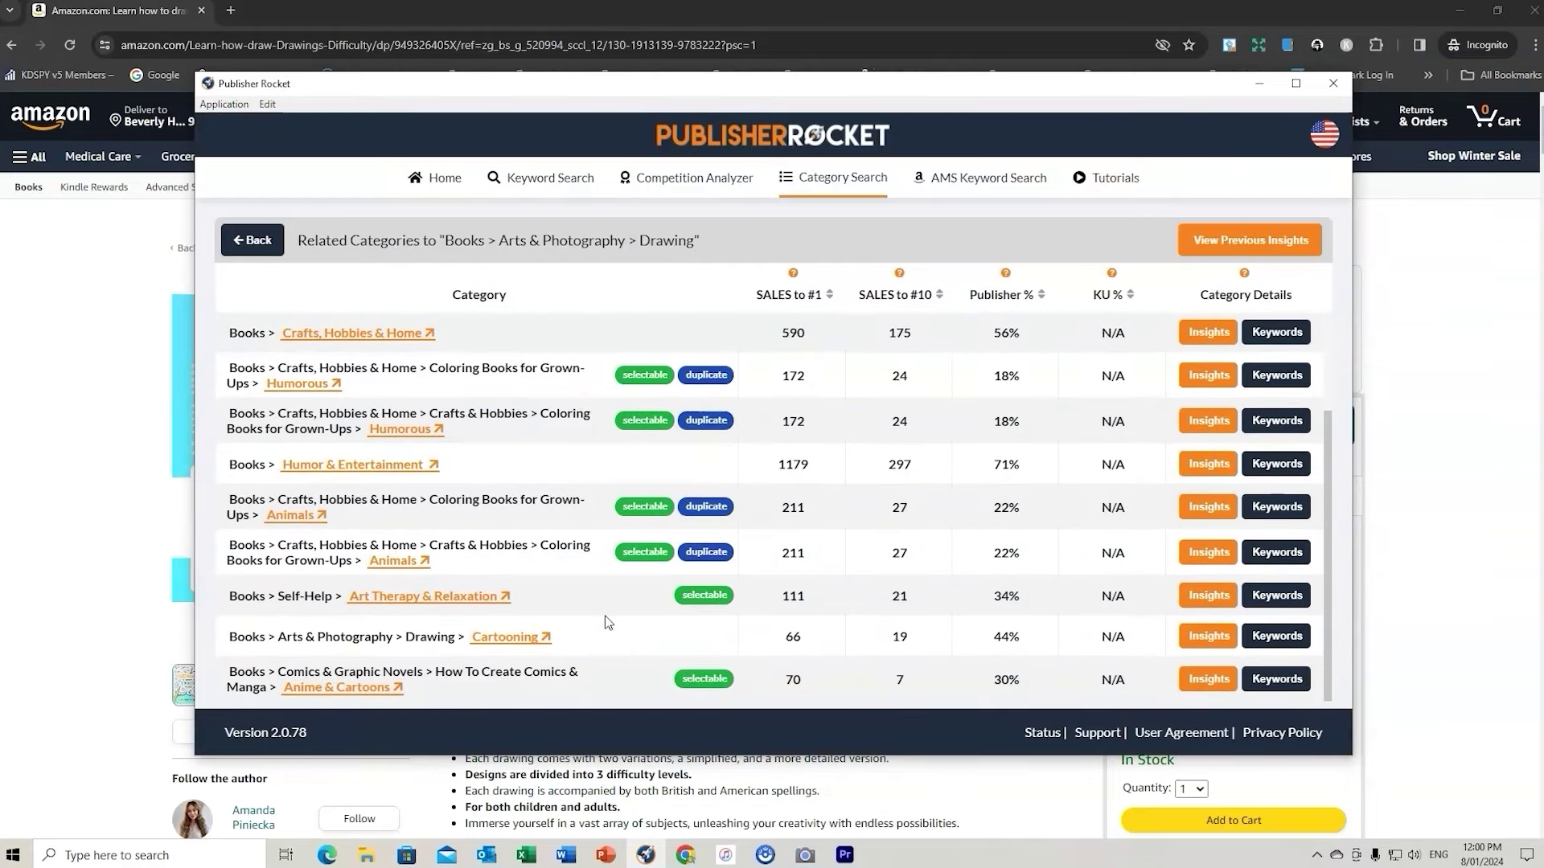
{"action": "left_click", "coordinate": [1235, 636]}
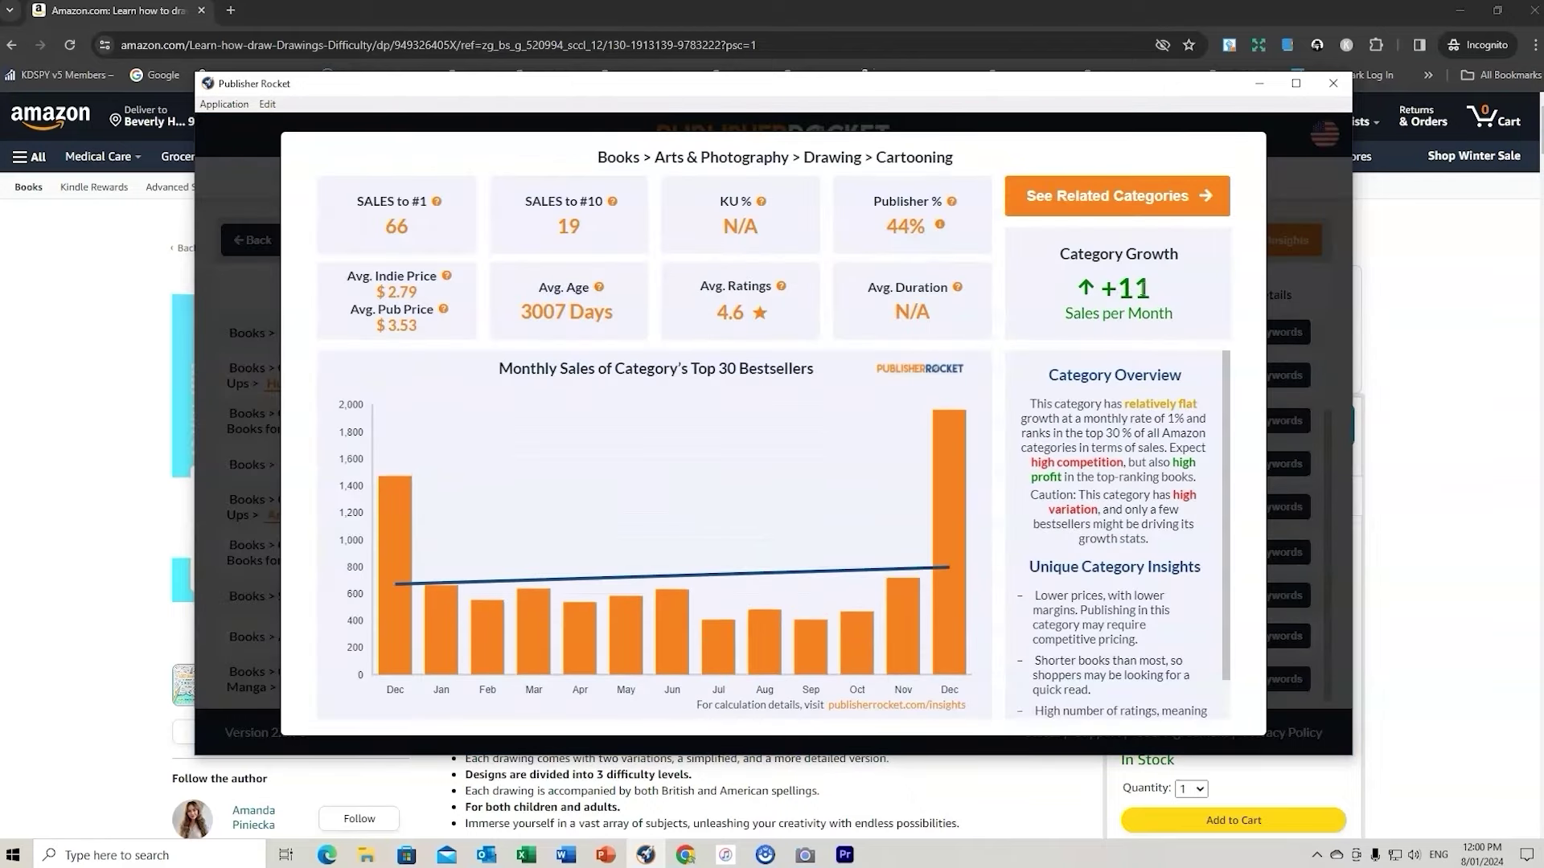
{"action": "left_click", "coordinate": [1144, 201]}
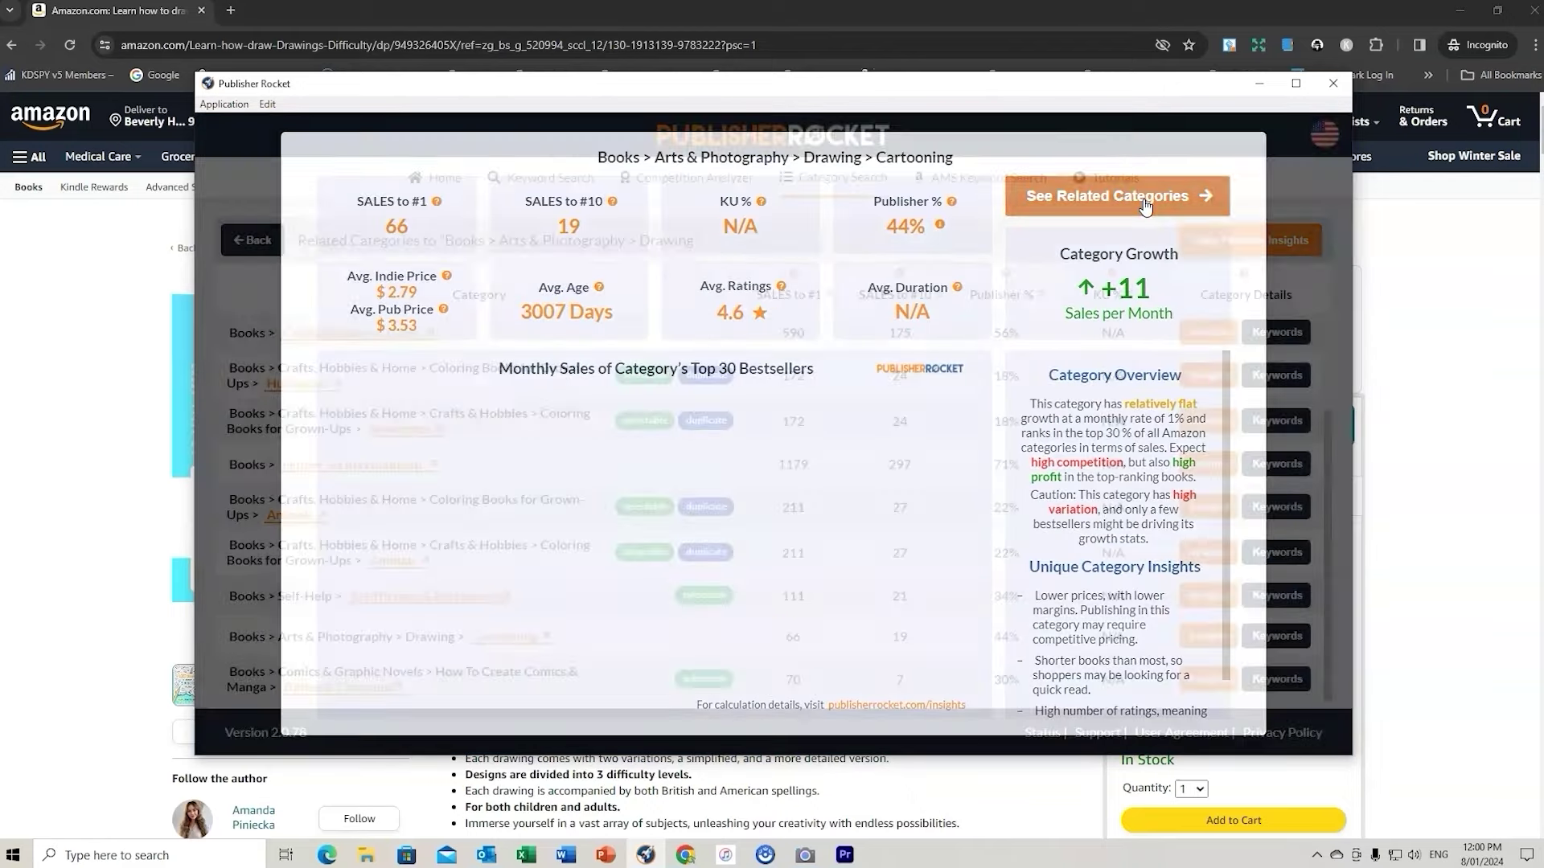
{"action": "left_click", "coordinate": [258, 244]}
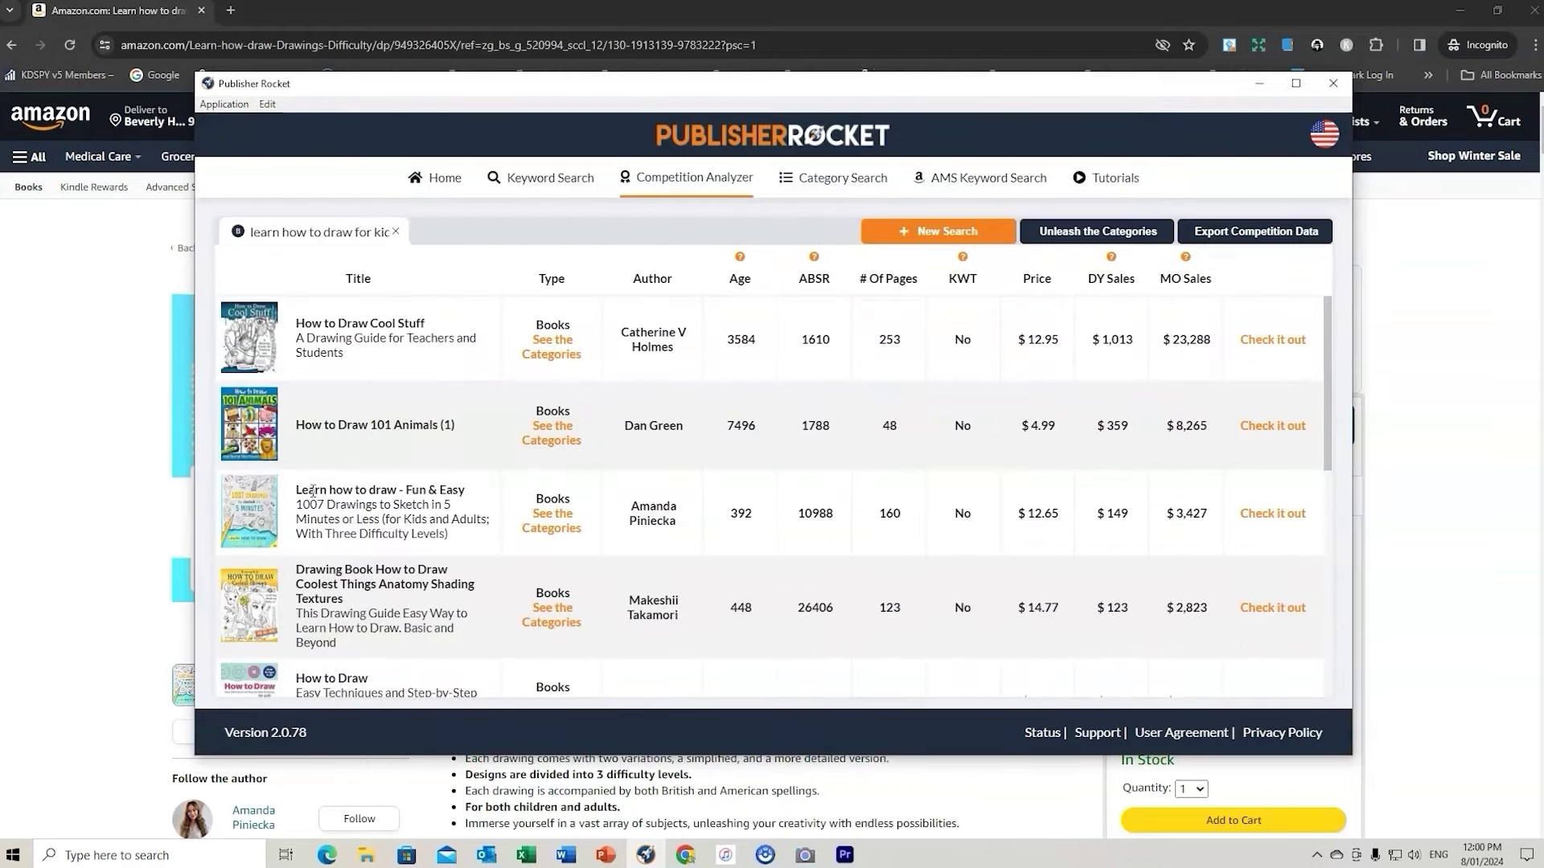
- Copy the book title "Learn how to draw - Fun & Easy" and search for it in Amazon's Books department in the browser
{"action": "left_click_drag", "start_coordinate": [297, 490], "coordinate": [475, 500]}
{"action": "key", "text": "ctrl+c"}
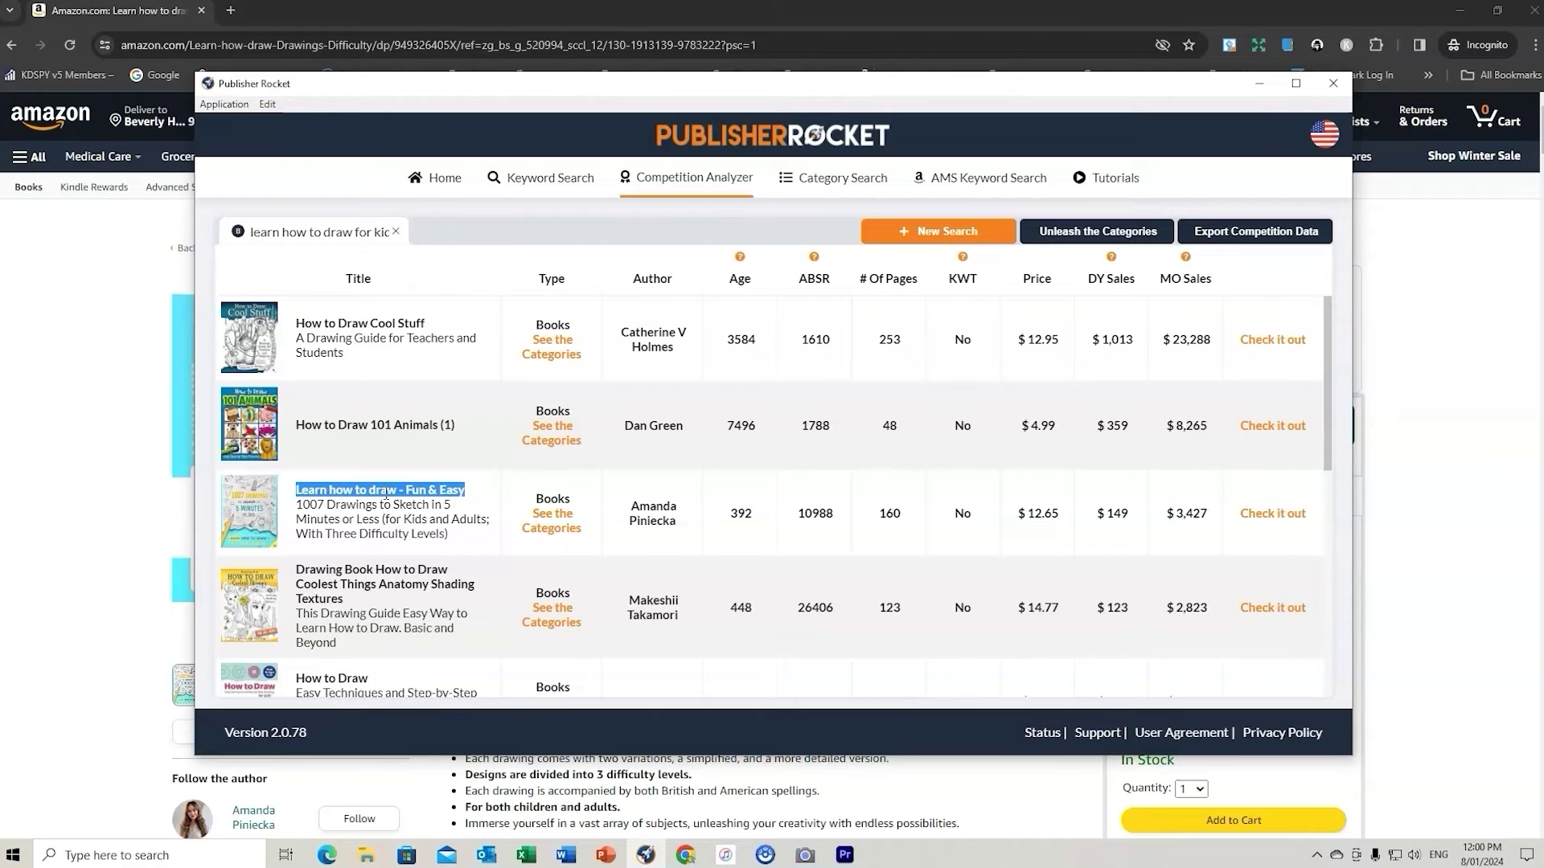
{"action": "left_click", "coordinate": [128, 12]}
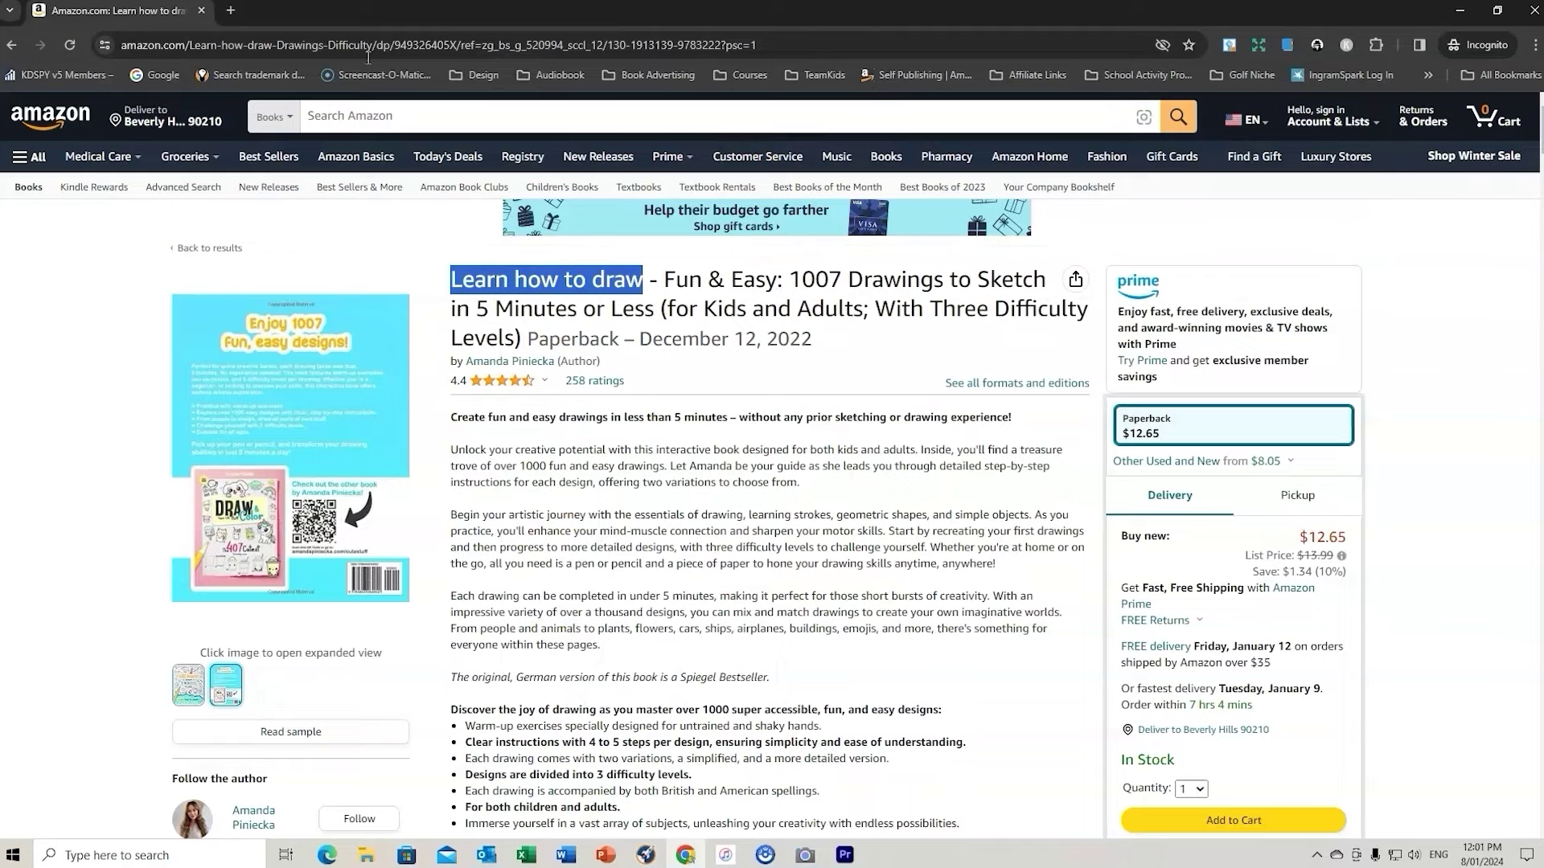
{"action": "left_click", "coordinate": [434, 111]}
{"action": "key", "text": "ctrl+v"}
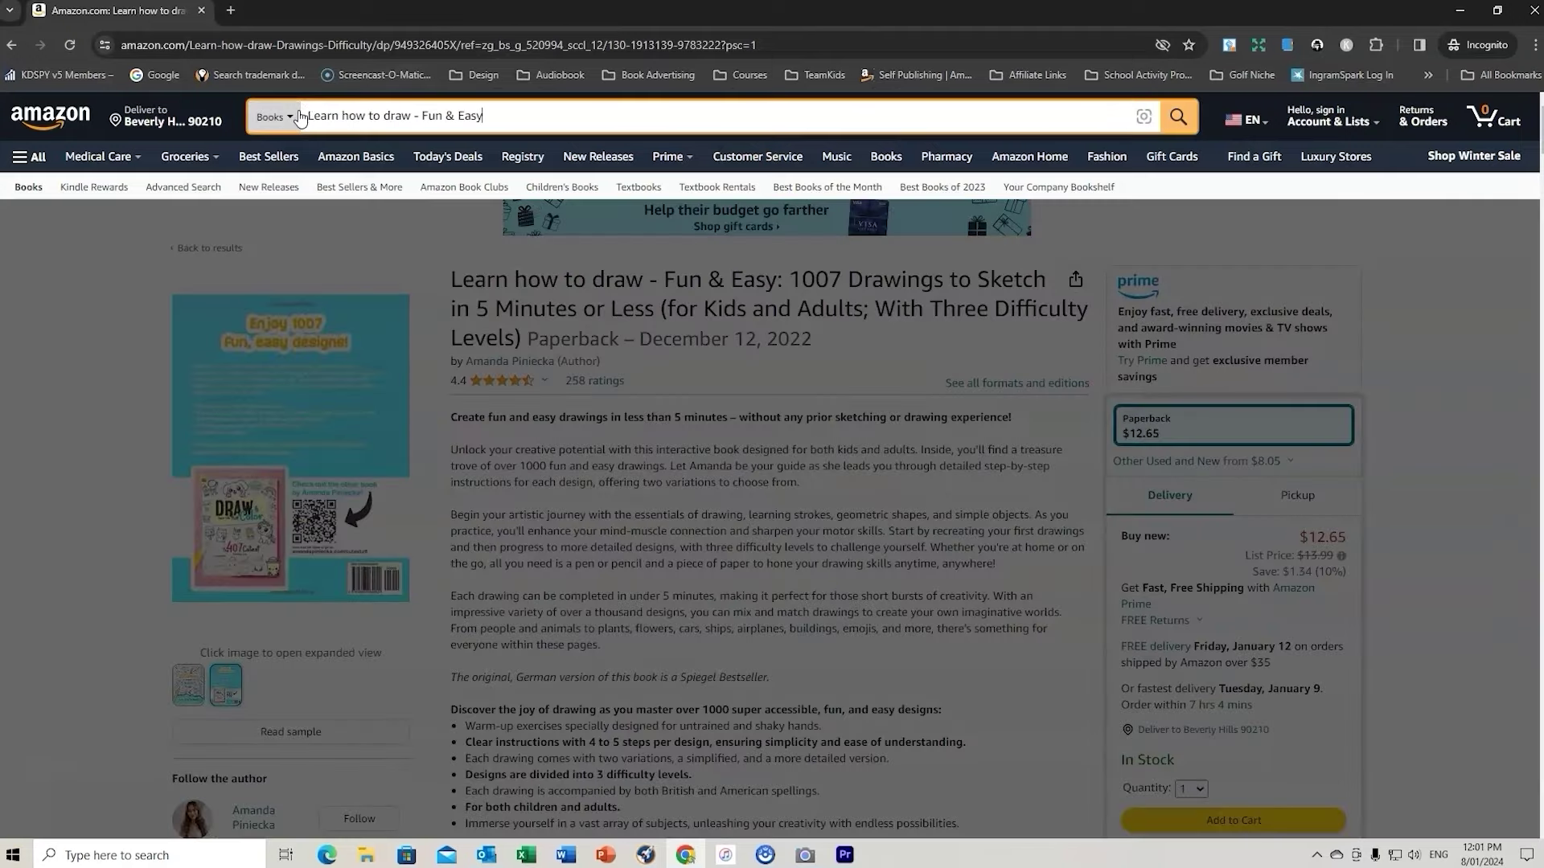
{"action": "left_click", "coordinate": [1178, 119]}
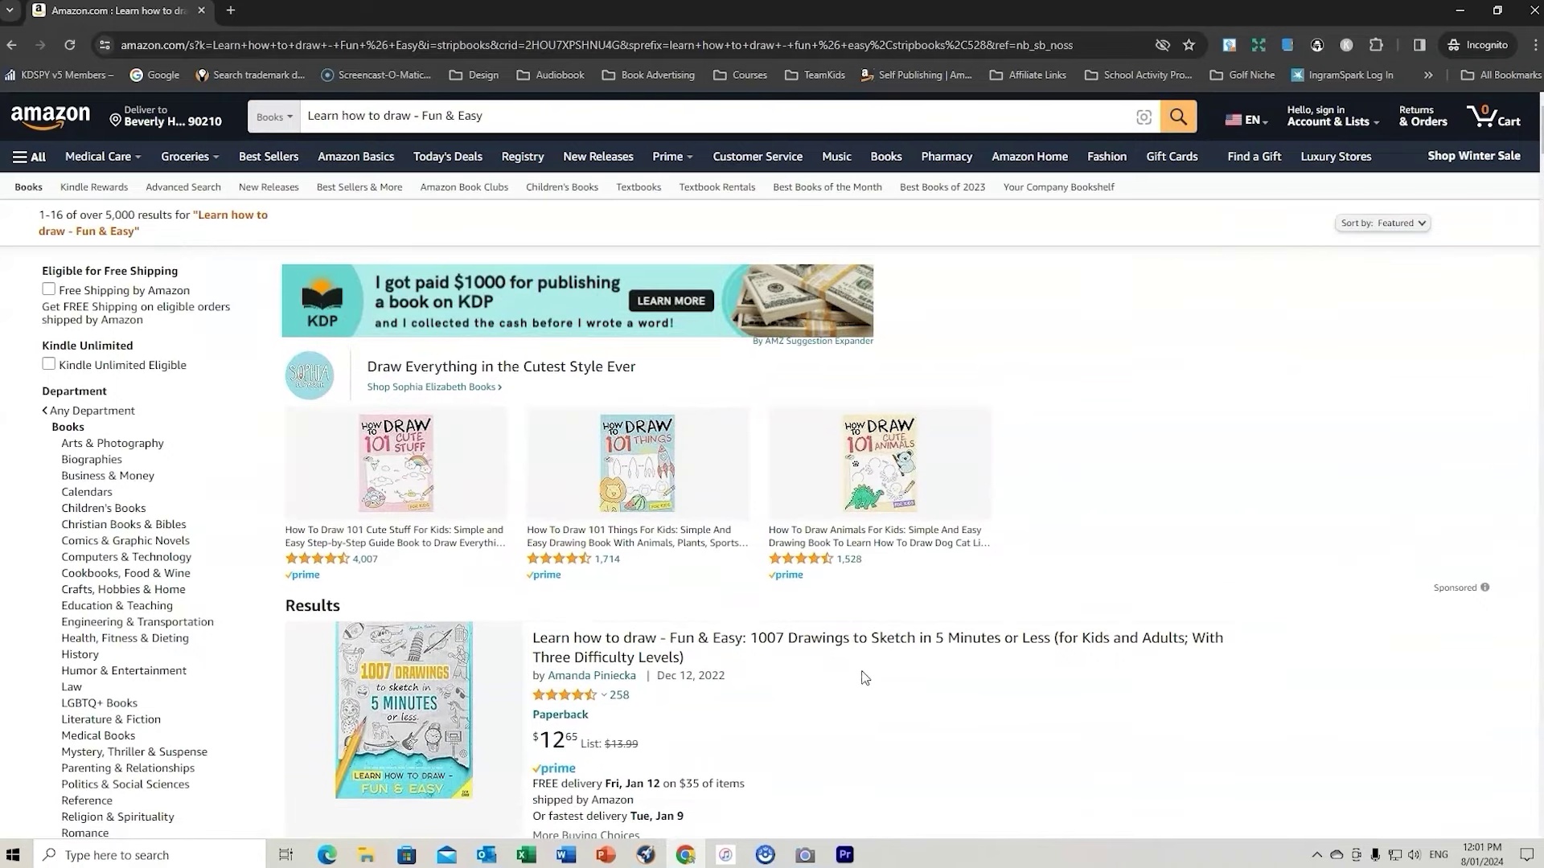
- Look over the competing books in the Amazon search results and analyze the results page with KDSPY
{"action": "scroll", "coordinate": [862, 675], "scroll_direction": "down", "scroll_amount": 2}
{"action": "scroll", "coordinate": [885, 559], "scroll_direction": "up", "scroll_amount": 2}
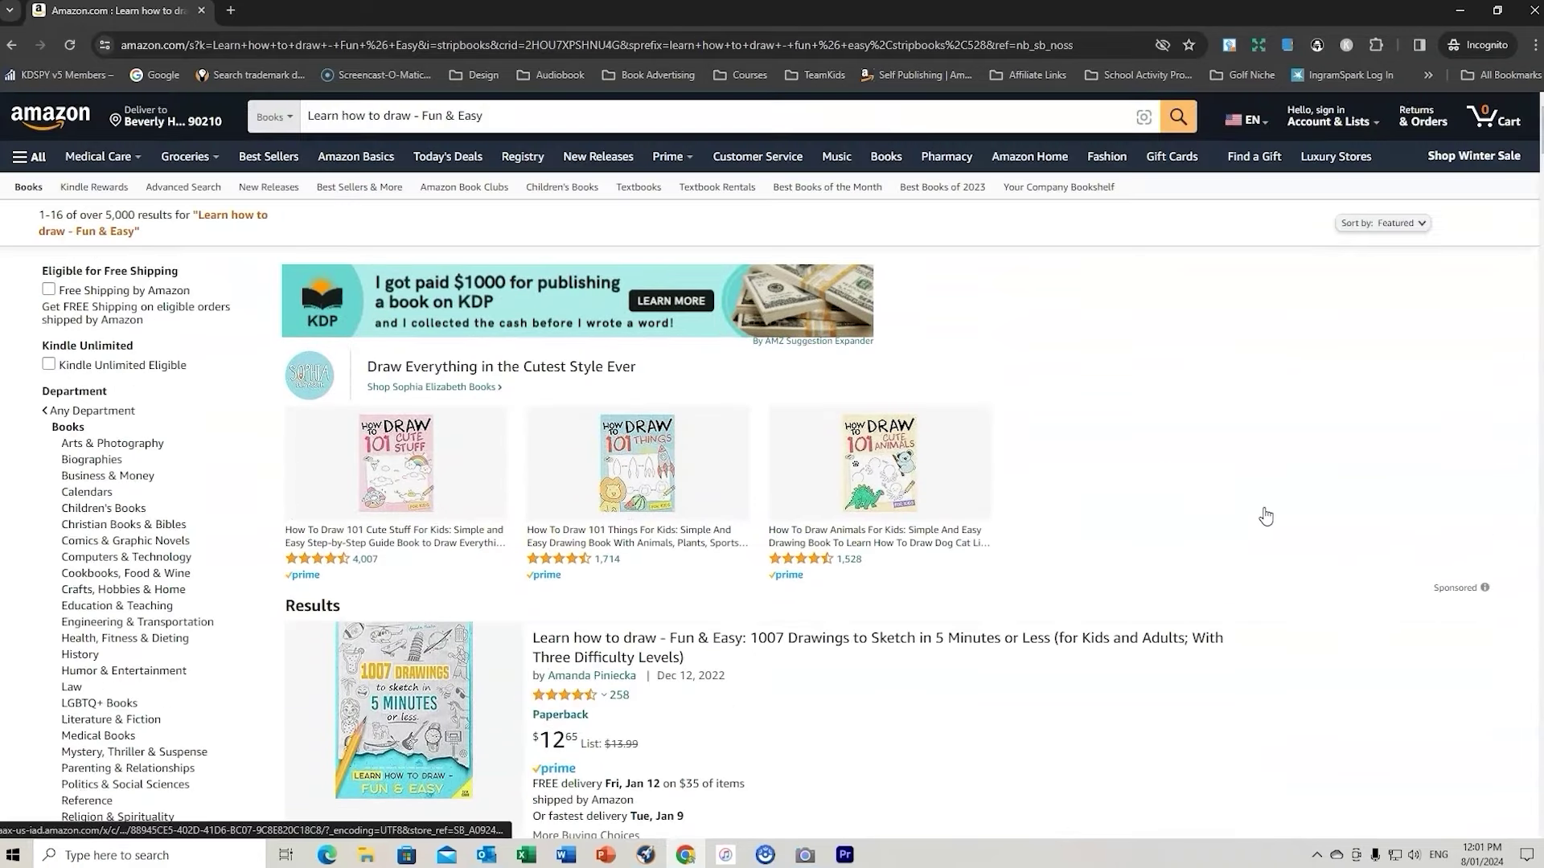
{"action": "scroll", "coordinate": [859, 624], "scroll_direction": "down", "scroll_amount": 2}
{"action": "scroll", "coordinate": [923, 444], "scroll_direction": "down", "scroll_amount": 2}
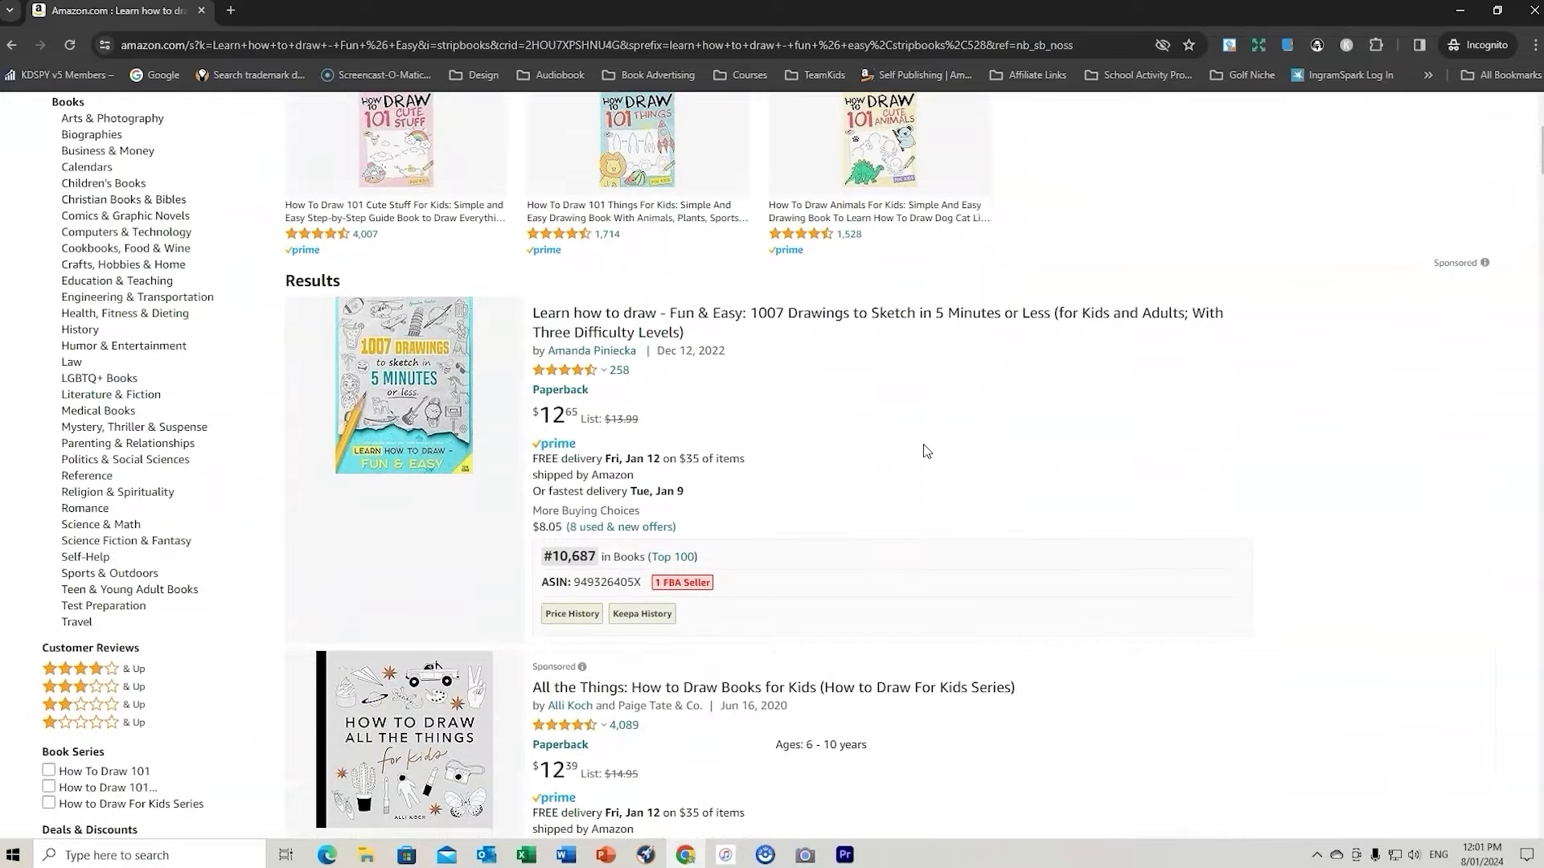
{"action": "scroll", "coordinate": [923, 444], "scroll_direction": "down", "scroll_amount": 2}
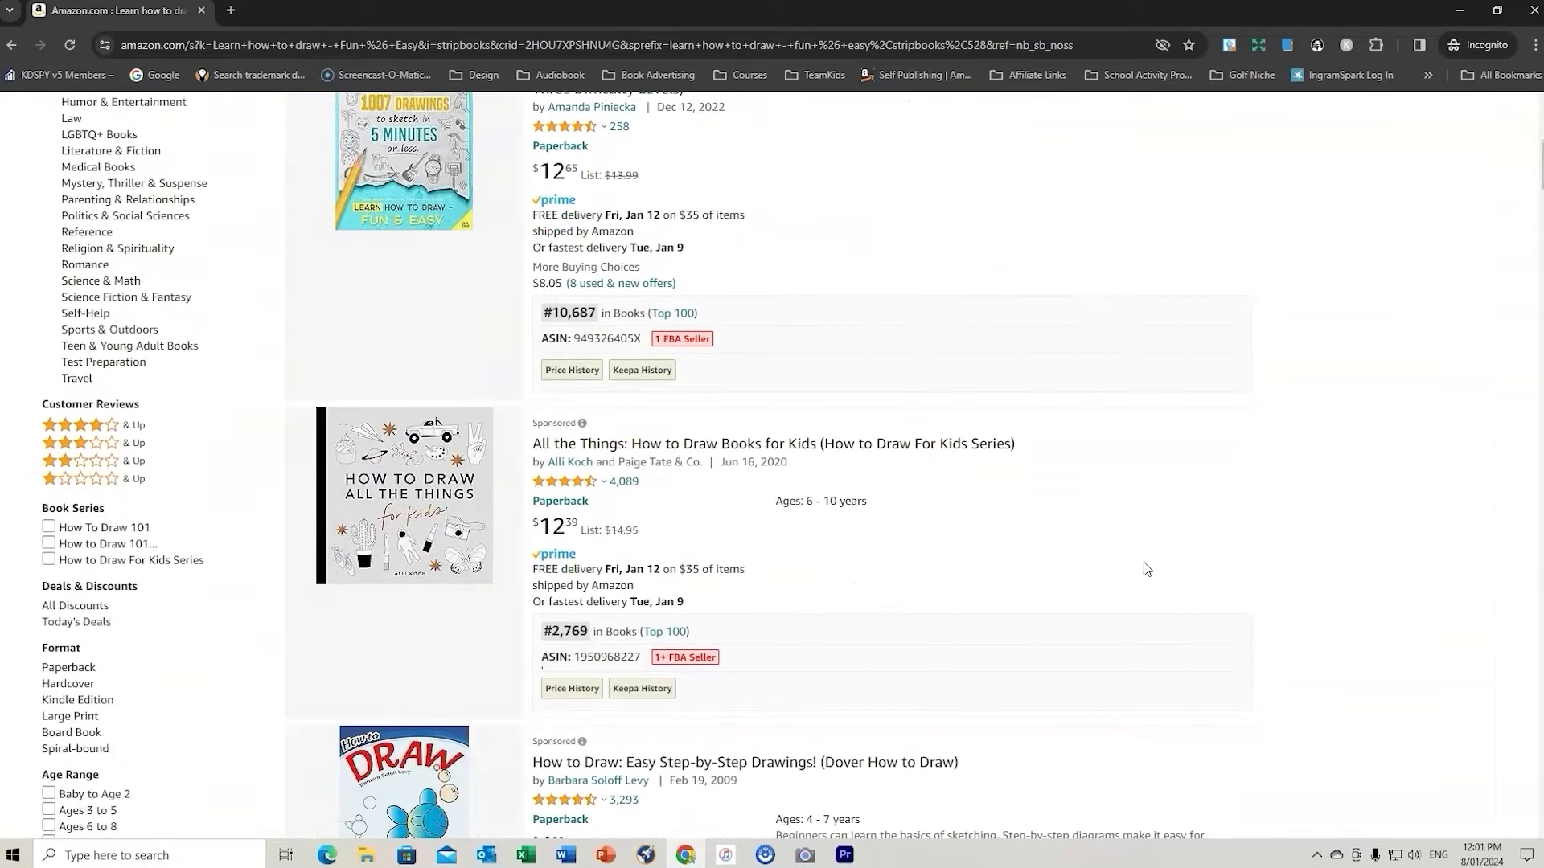
{"action": "scroll", "coordinate": [1134, 554], "scroll_direction": "down", "scroll_amount": 7}
{"action": "scroll", "coordinate": [1104, 525], "scroll_direction": "up", "scroll_amount": 14}
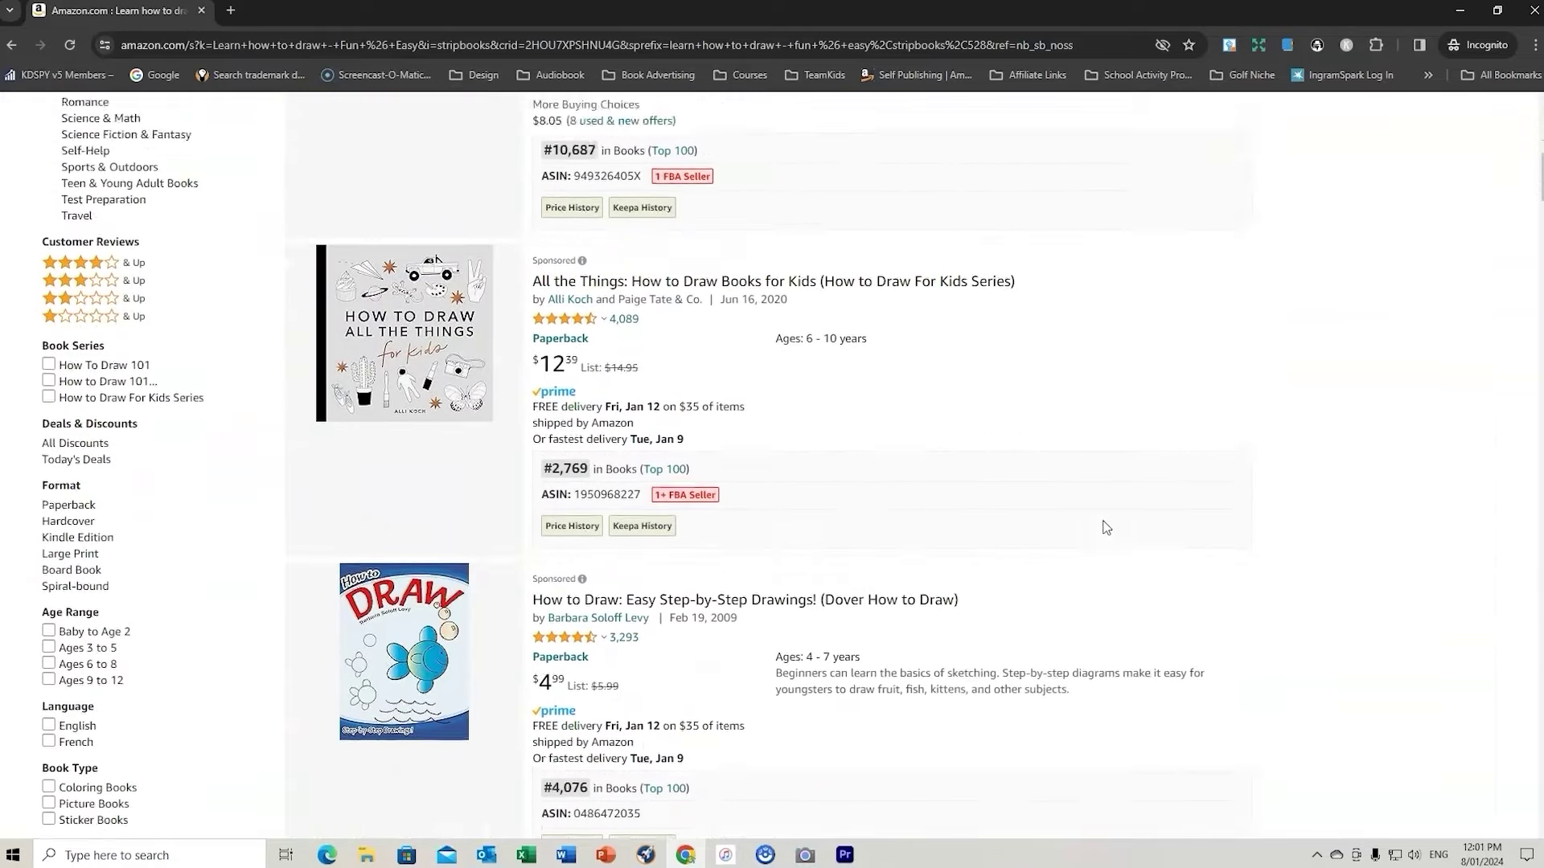
{"action": "left_click", "coordinate": [1317, 46]}
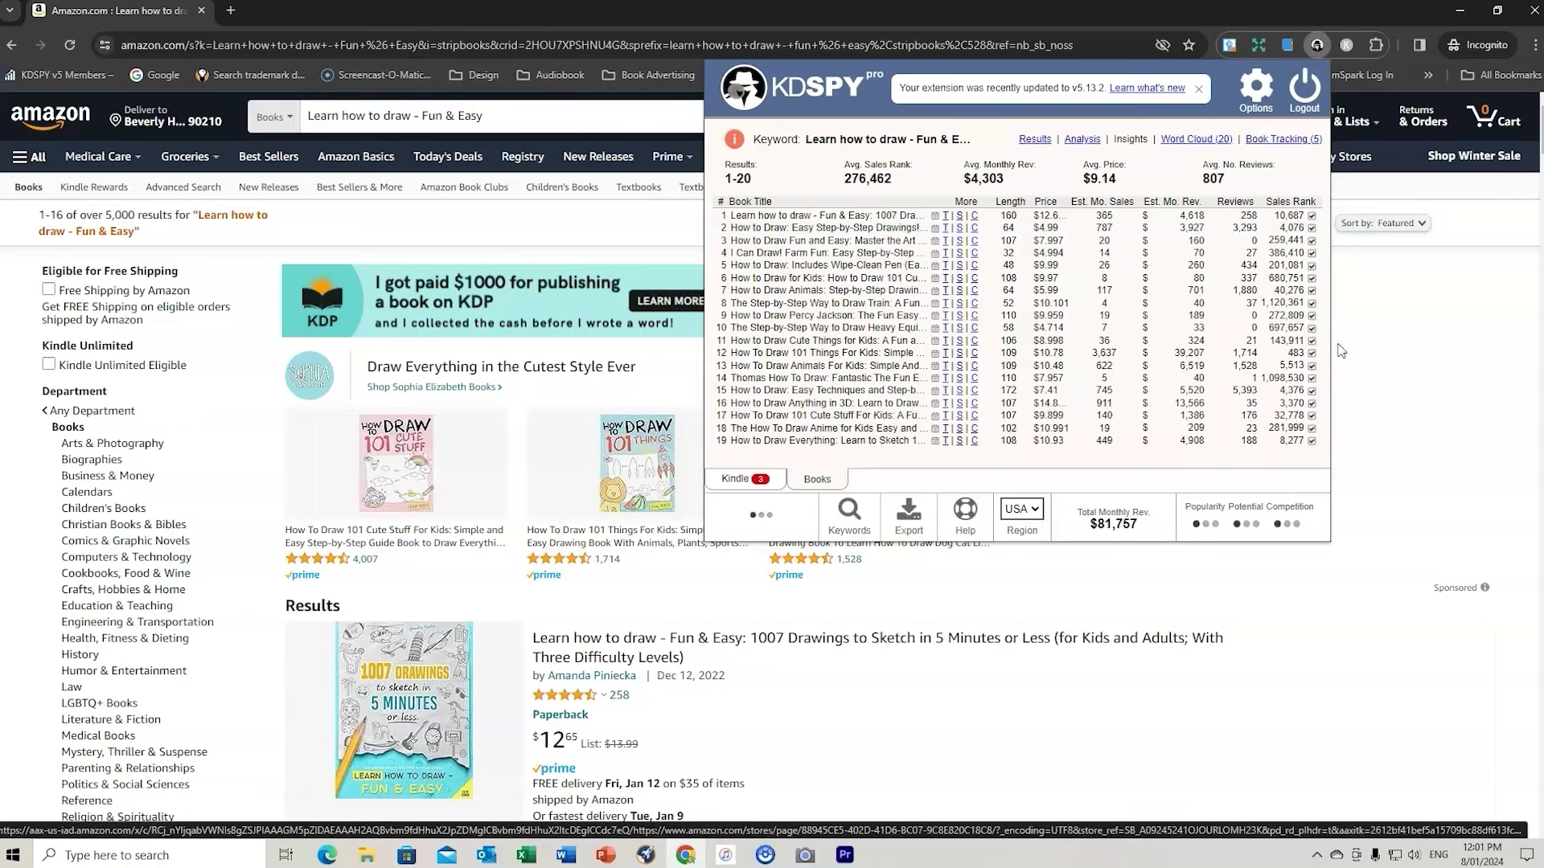
- Exclude books 14, 8 and 6 with the weakest sales ranks from the KDSPY averages and sort the list by number of reviews
{"action": "left_click", "coordinate": [1313, 380]}
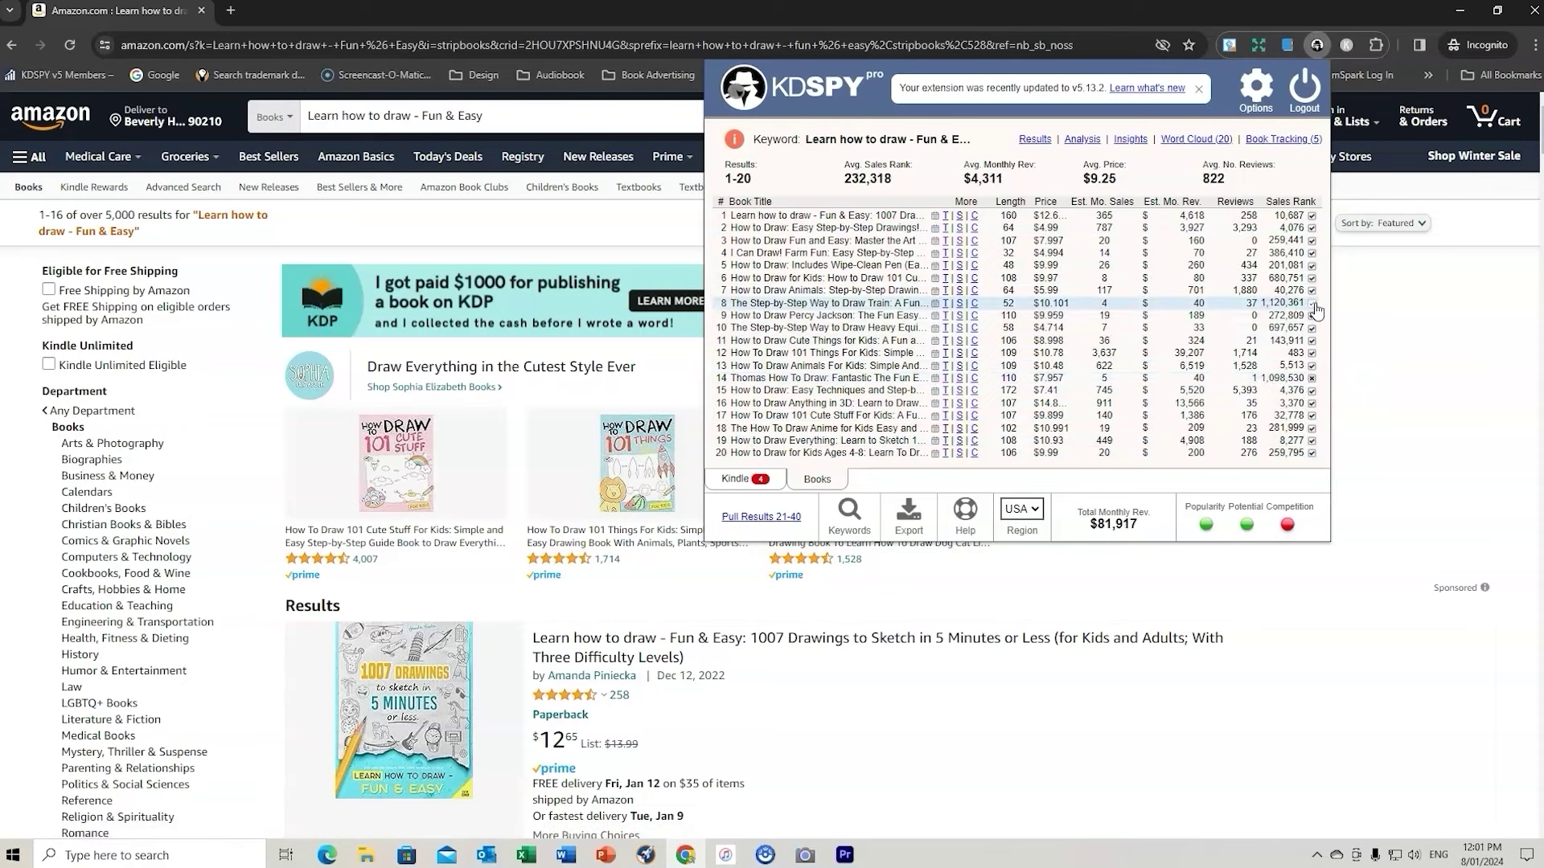
{"action": "left_click", "coordinate": [1313, 305]}
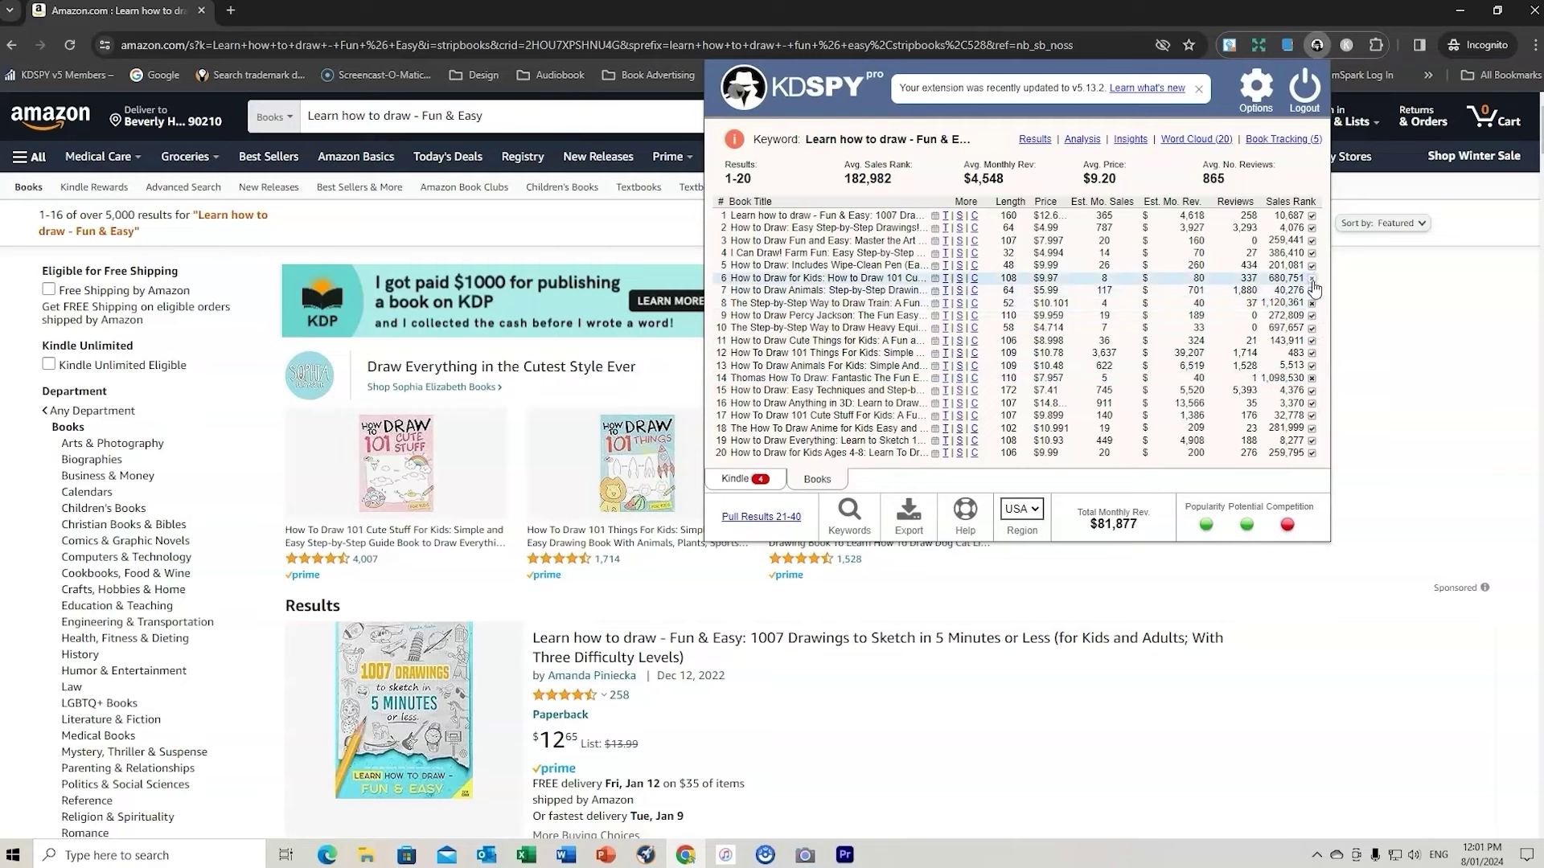
{"action": "left_click", "coordinate": [1313, 279]}
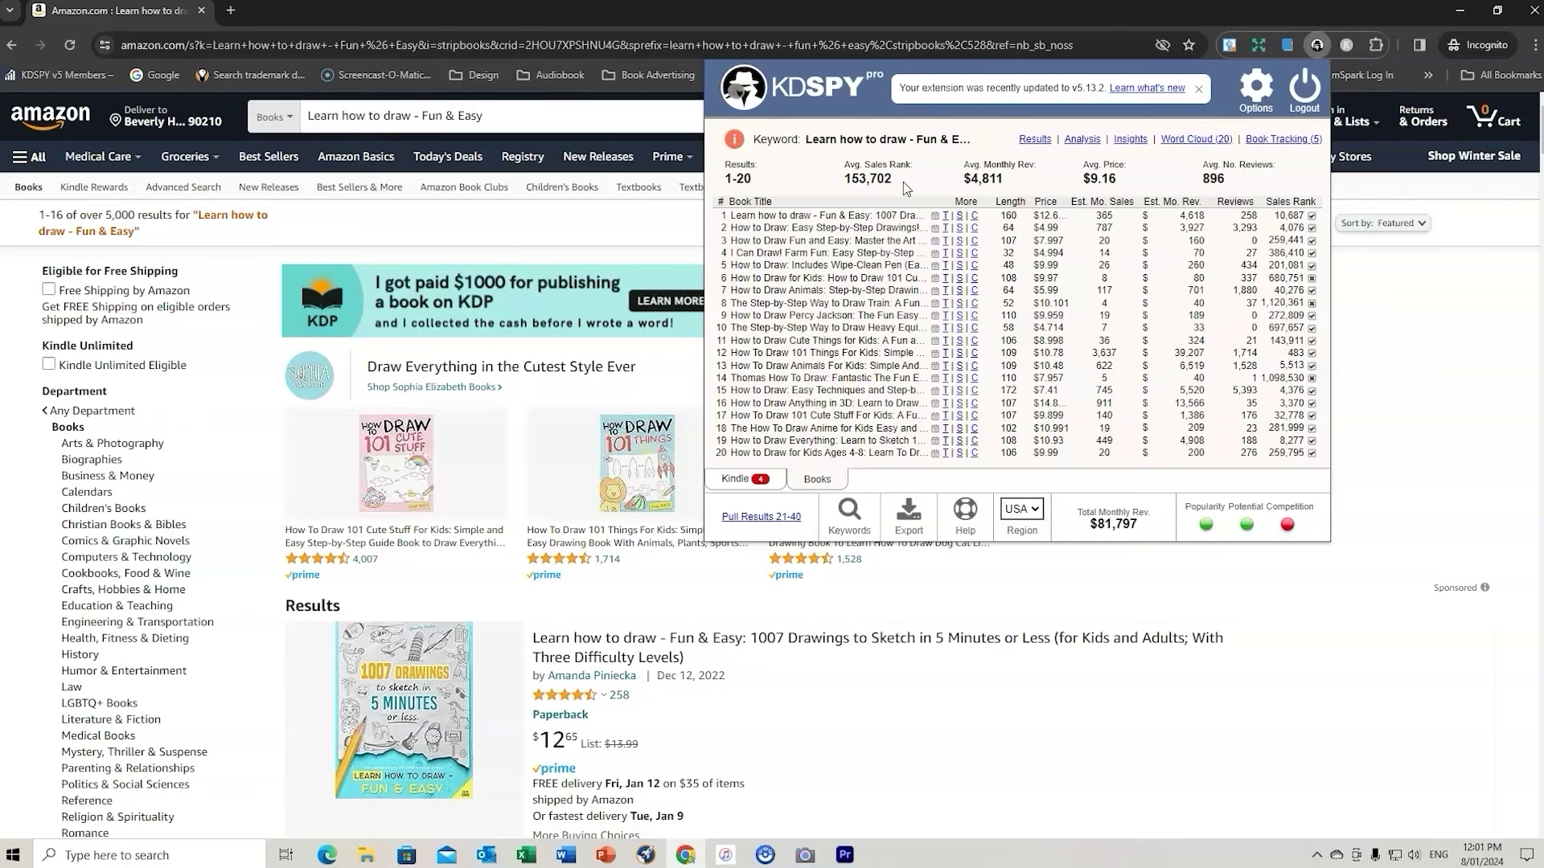
{"action": "left_click", "coordinate": [1230, 202]}
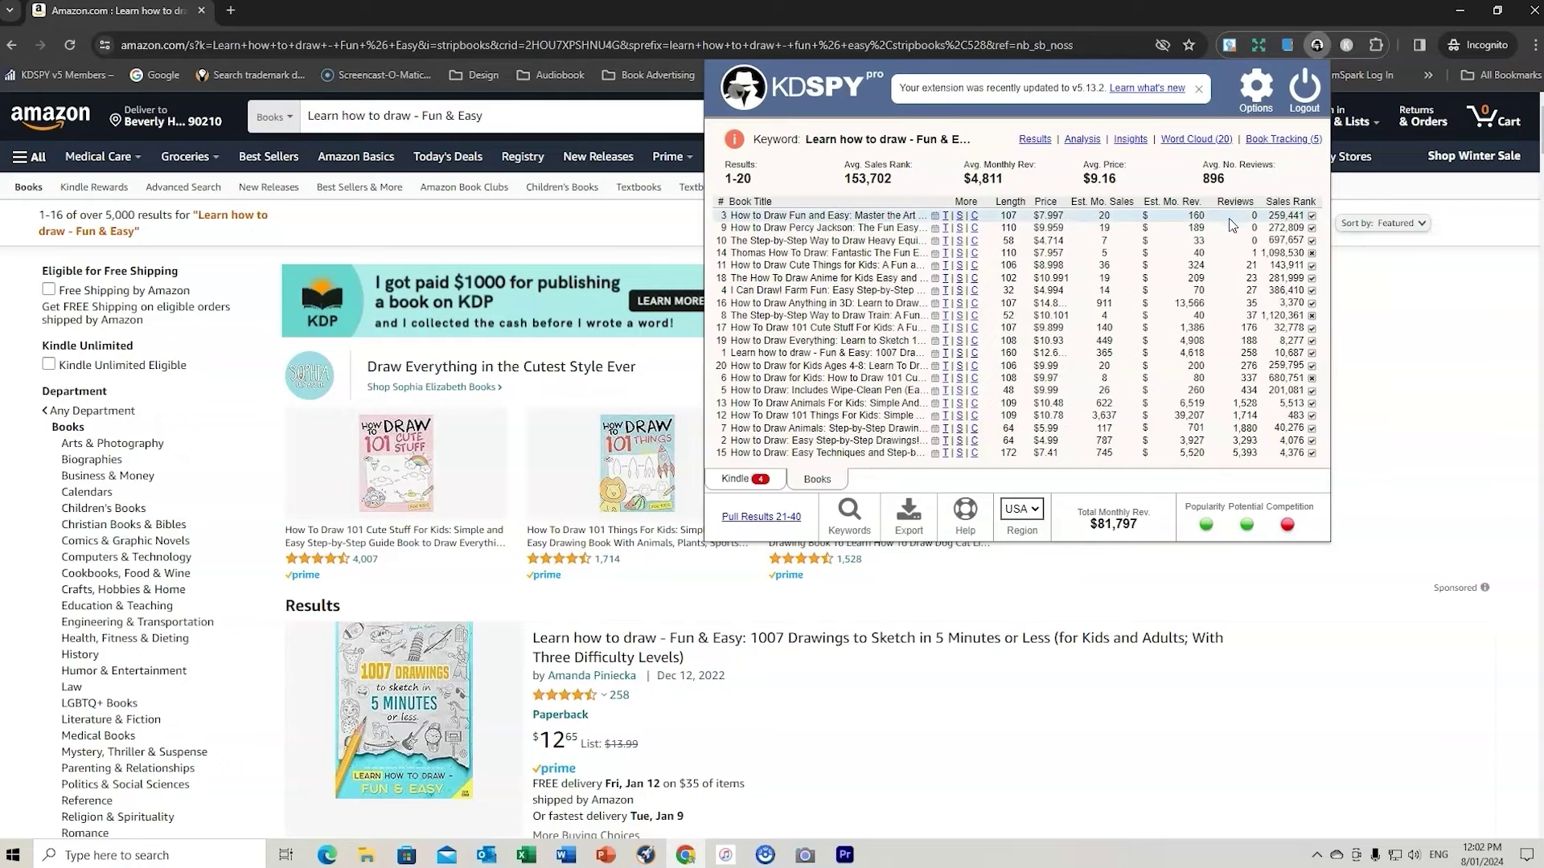